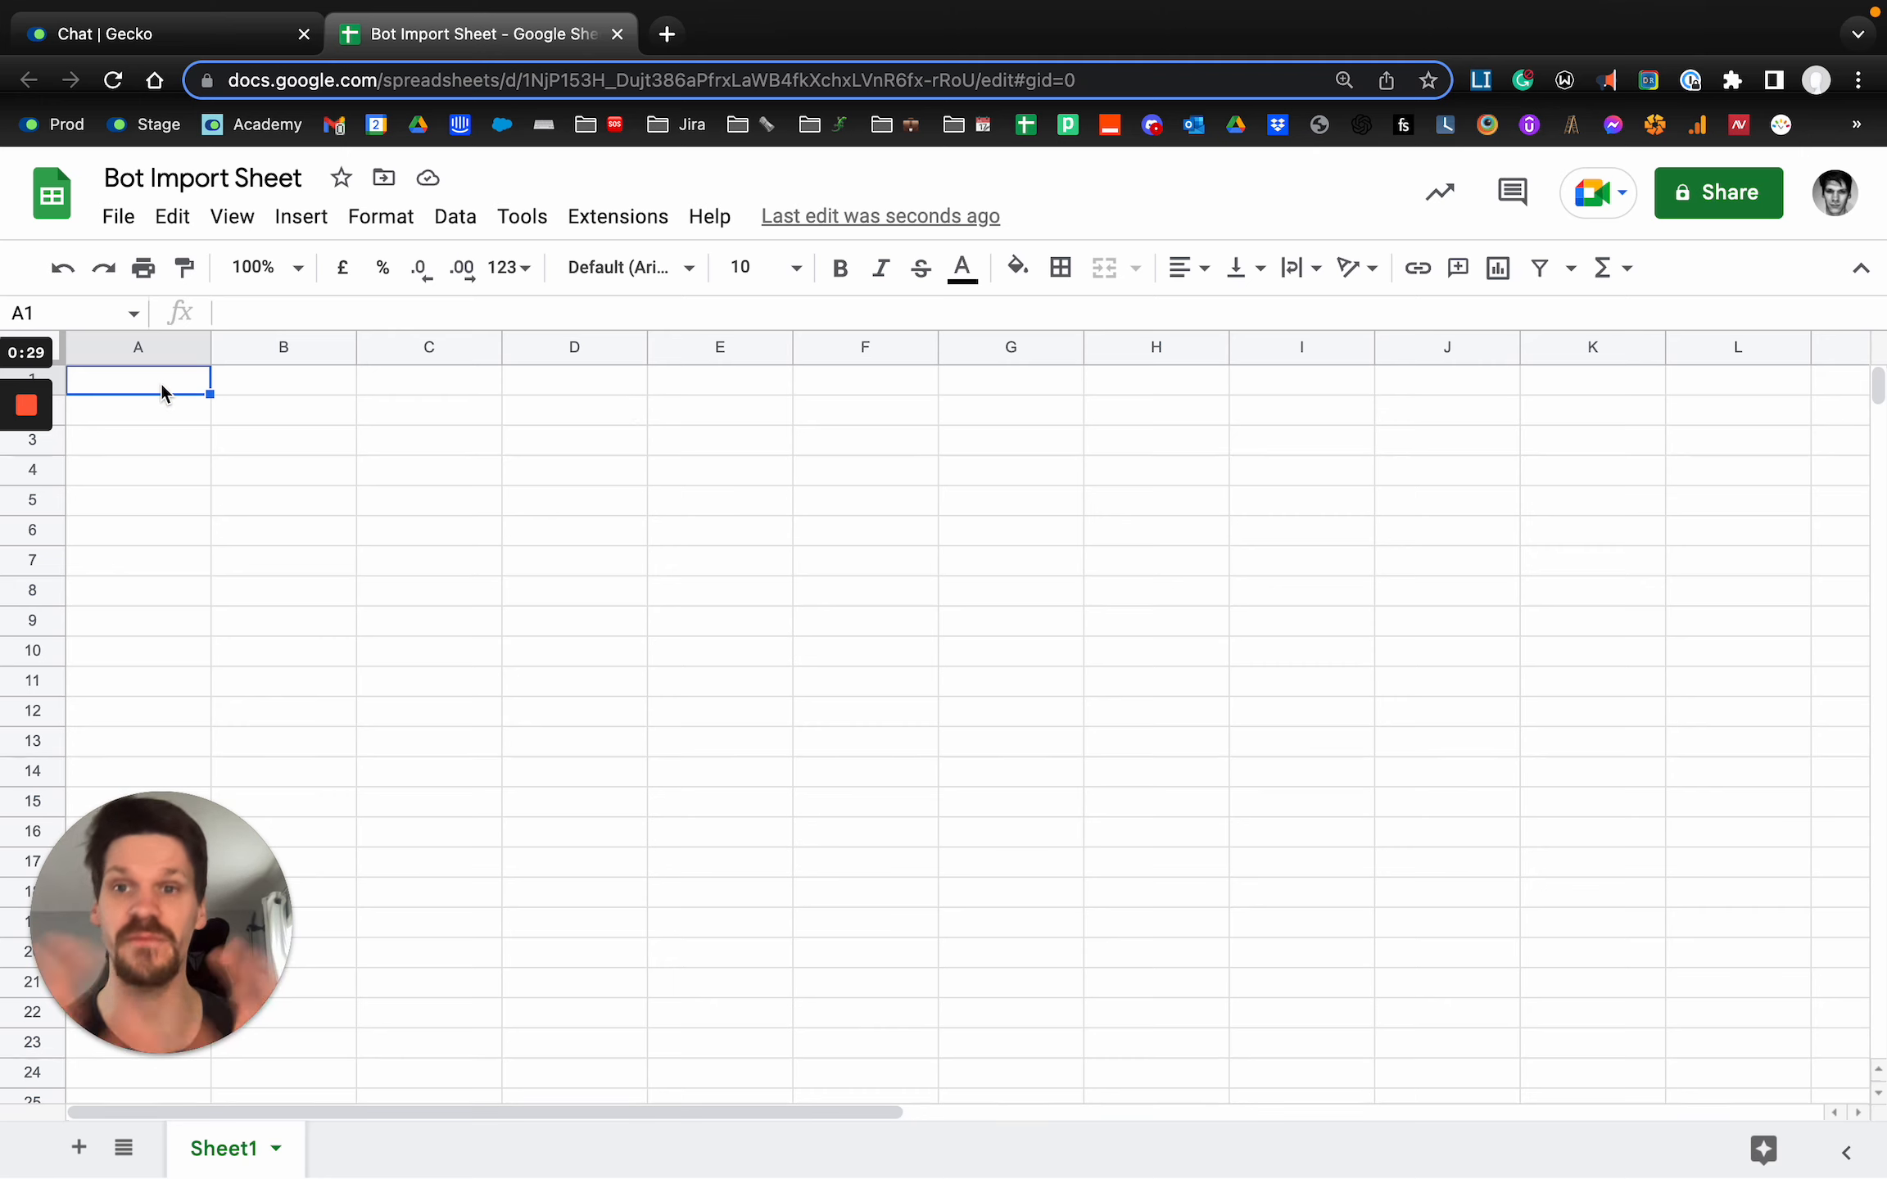
Enter the bold column headers Title in A1 and Questions in B1.
{"action": "key", "text": "super+b"}
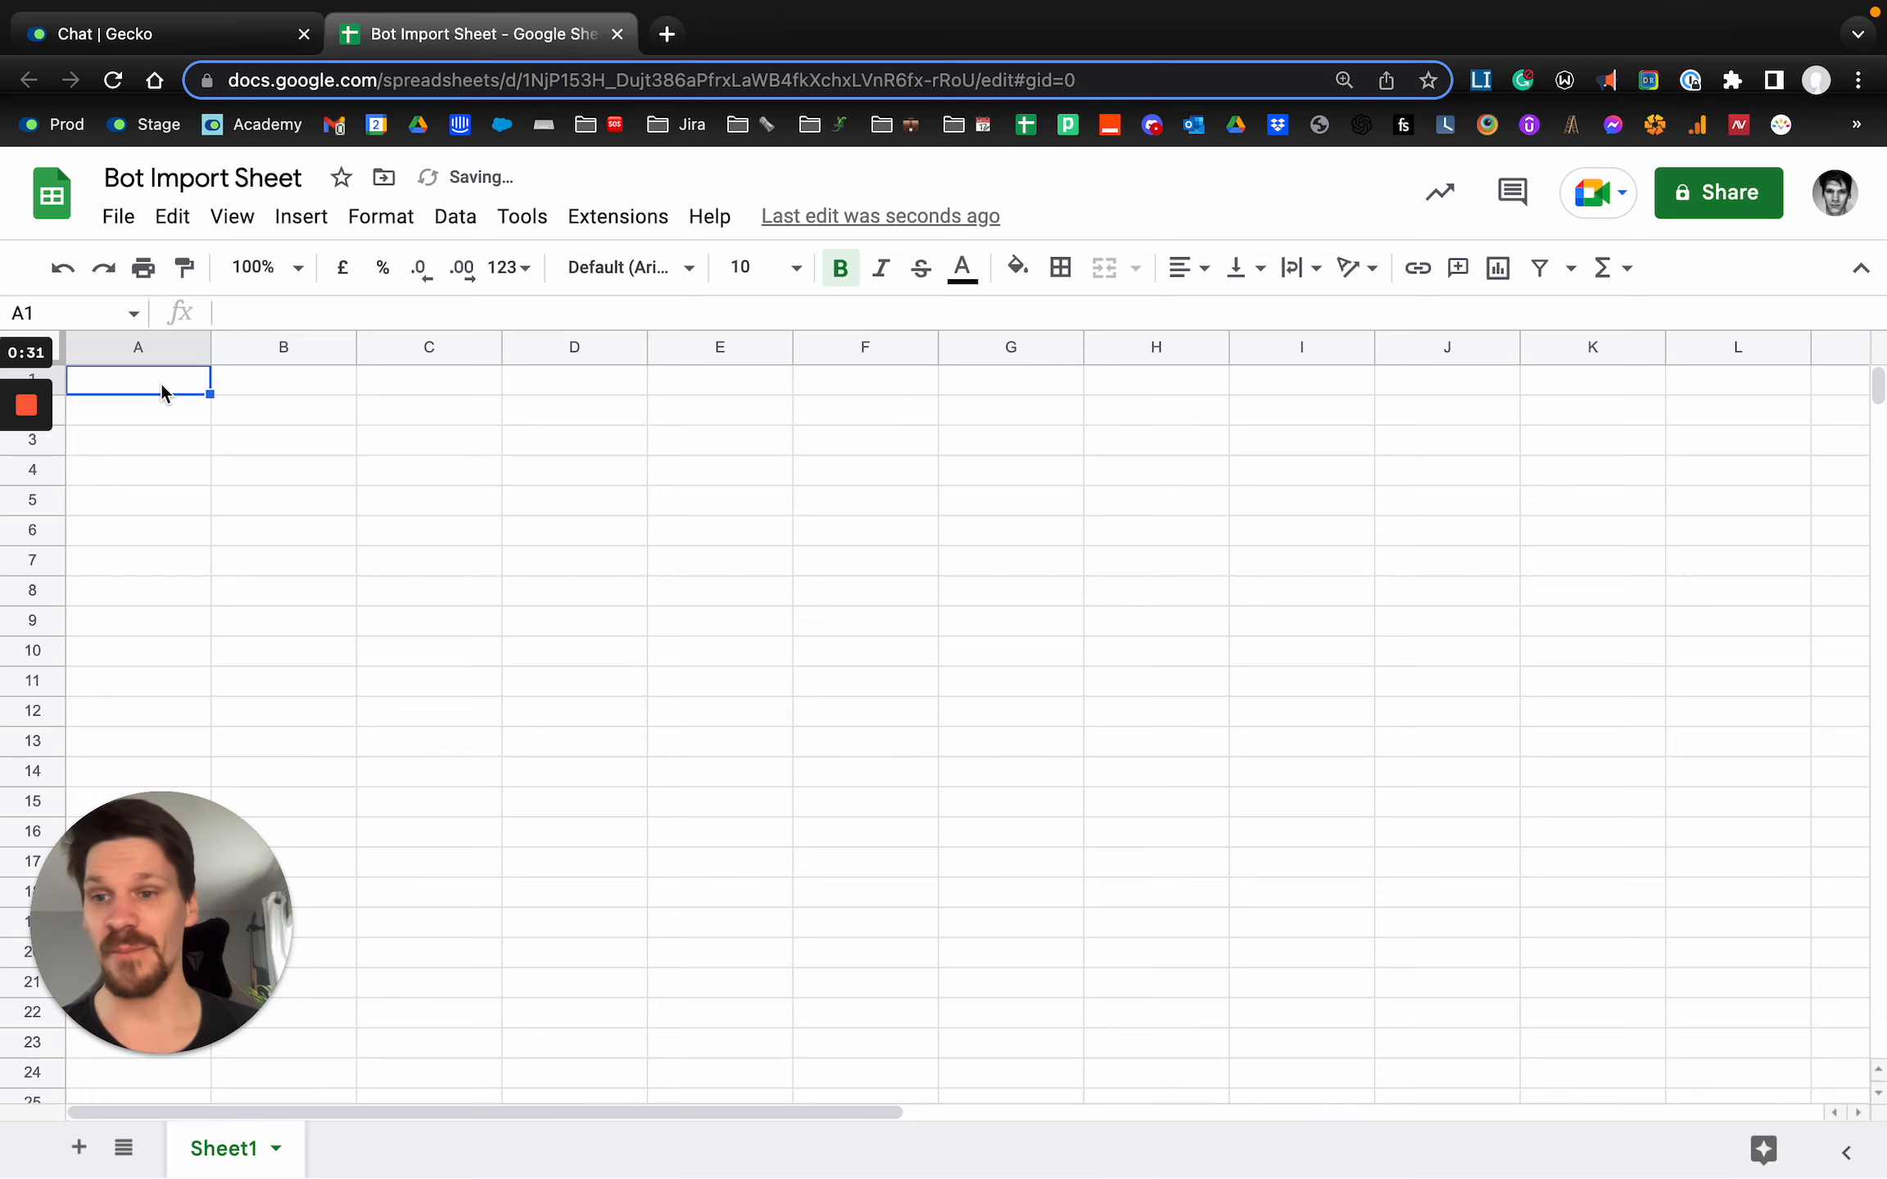
{"action": "type", "text": "Title"}
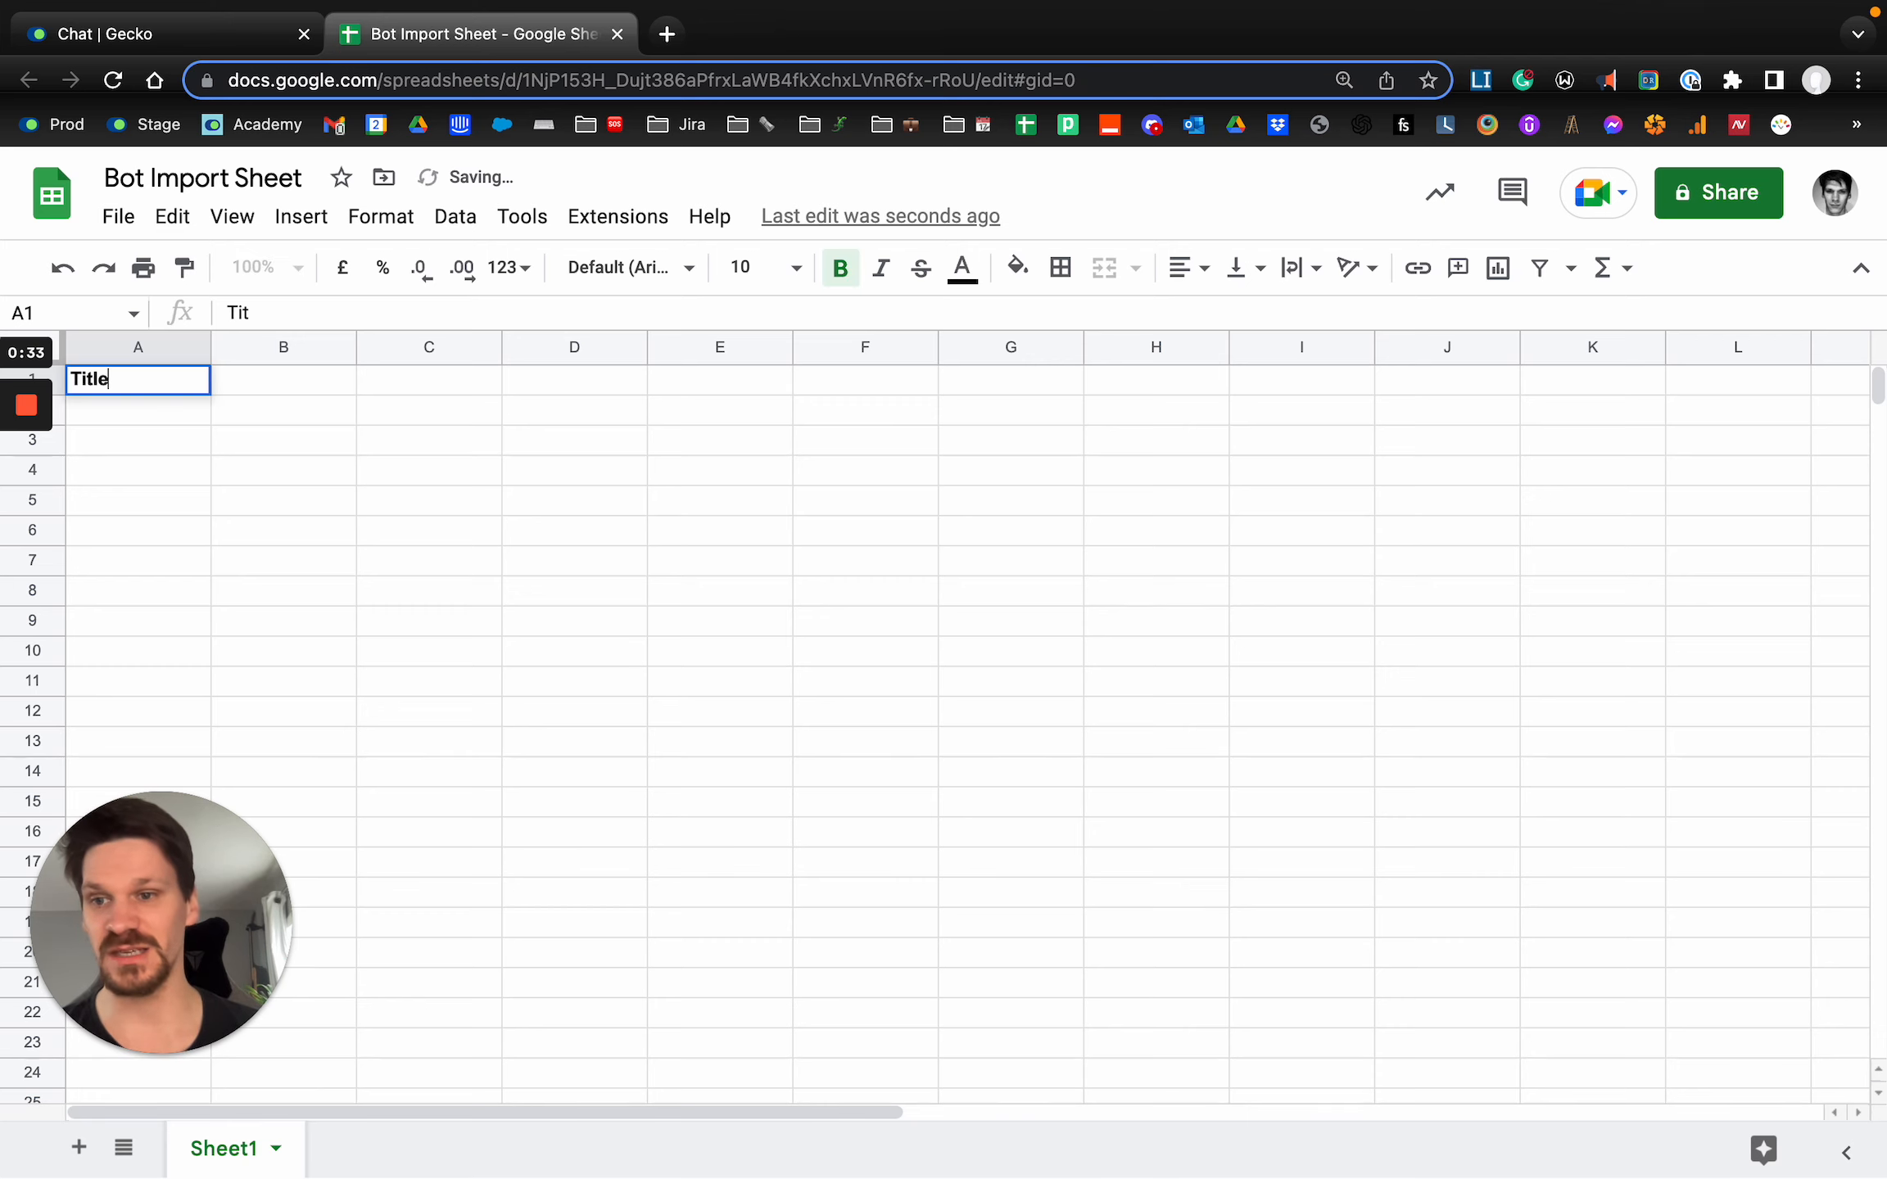
{"action": "key", "text": "Tab"}
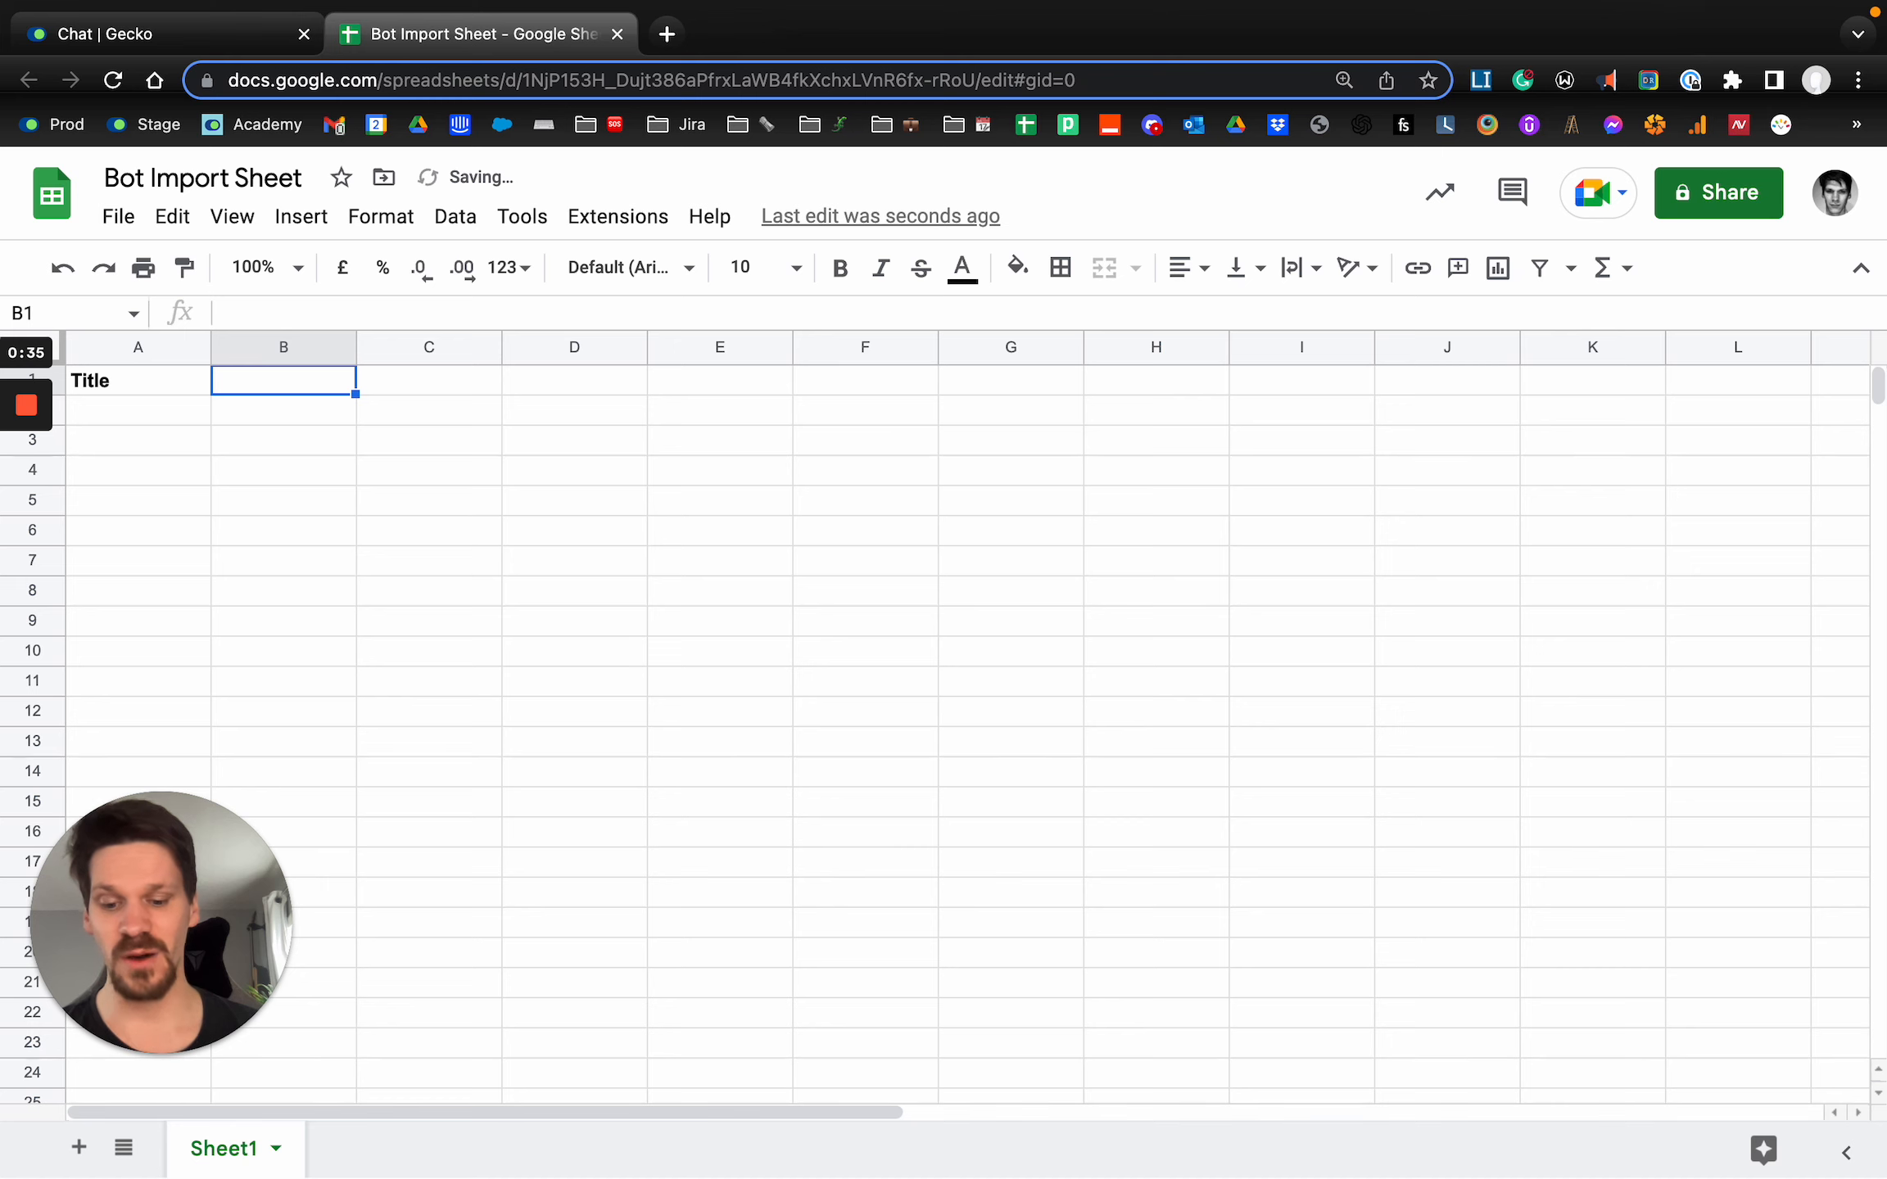
{"action": "key", "text": "super+b"}
{"action": "type", "text": "Questions"}
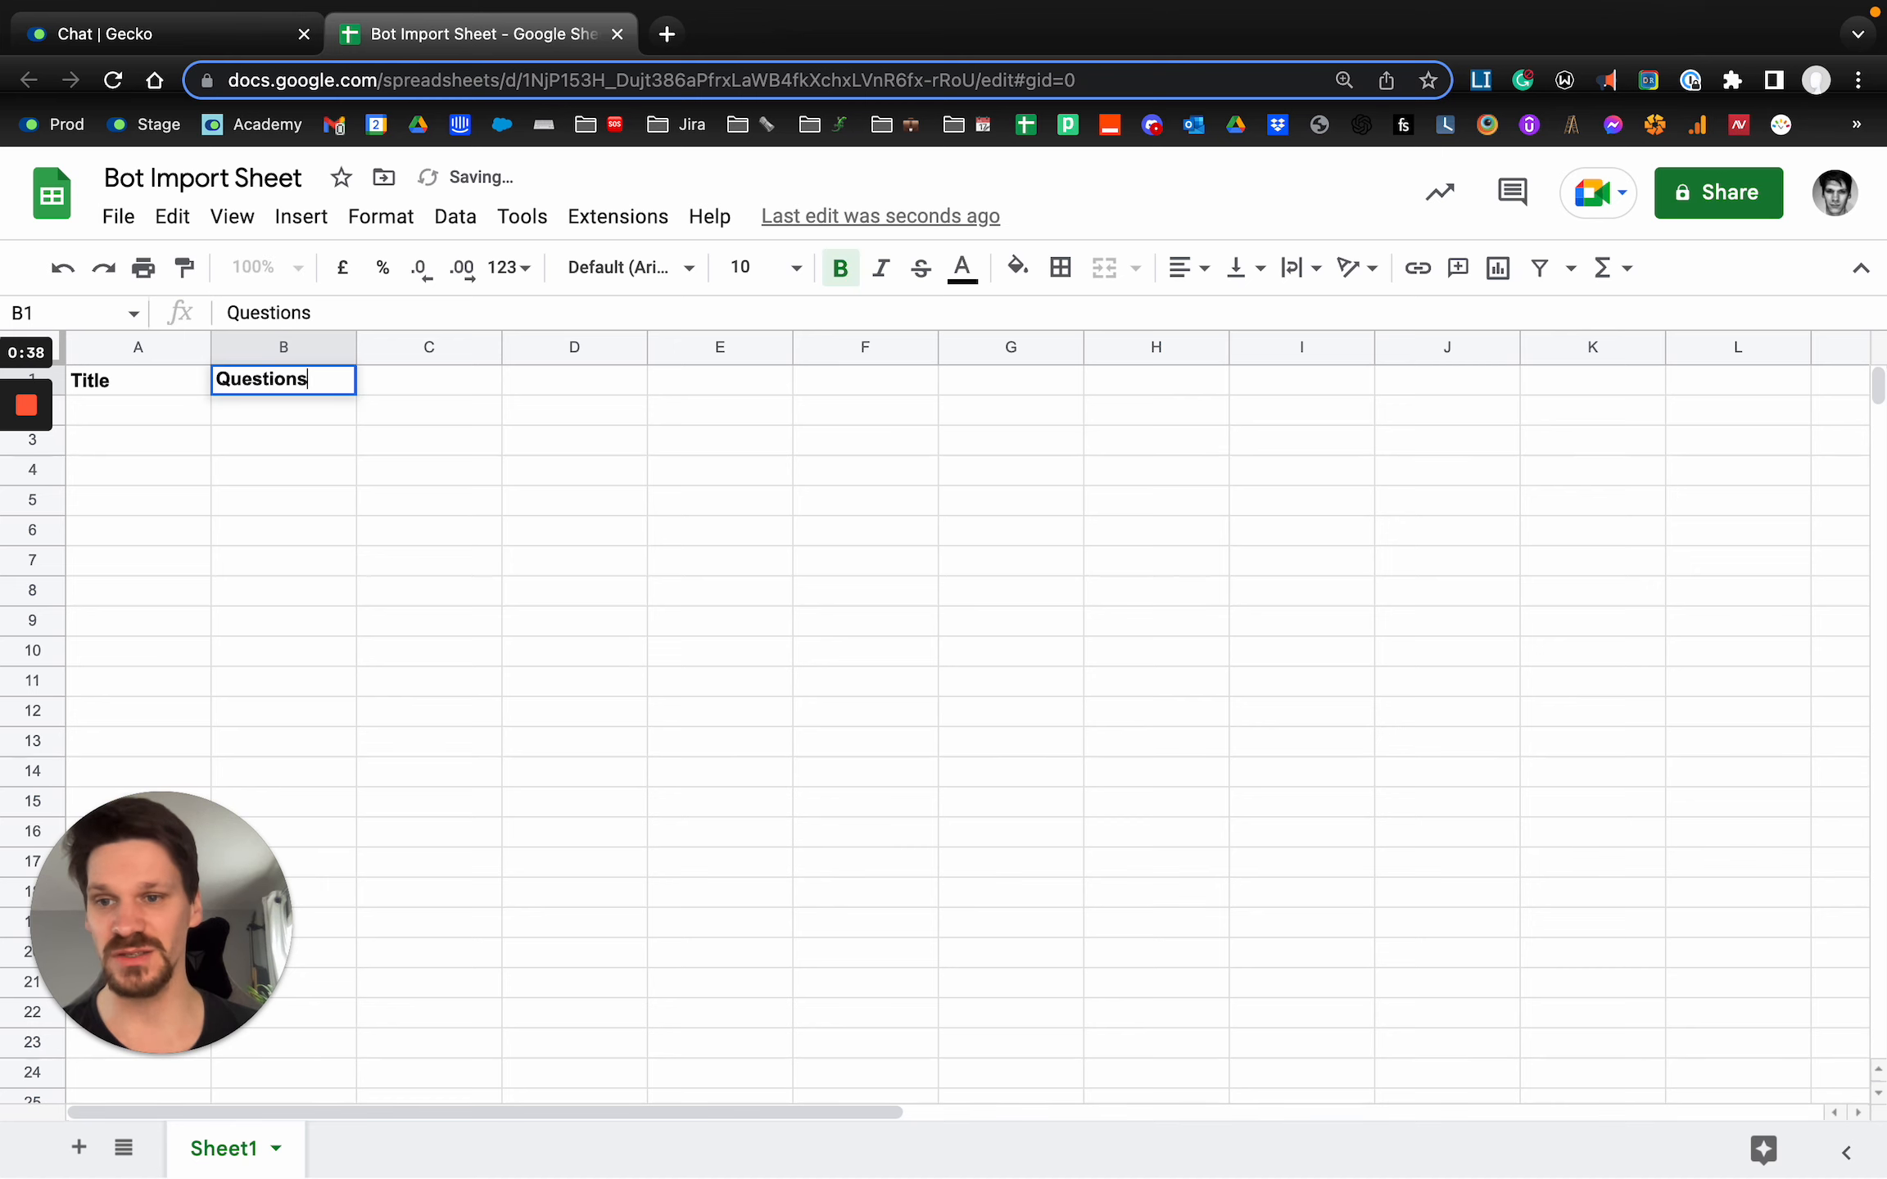
{"action": "key", "text": "Tab"}
Enter the bold column headers Message in C1 and Skill in D1.
{"action": "key", "text": "super+b"}
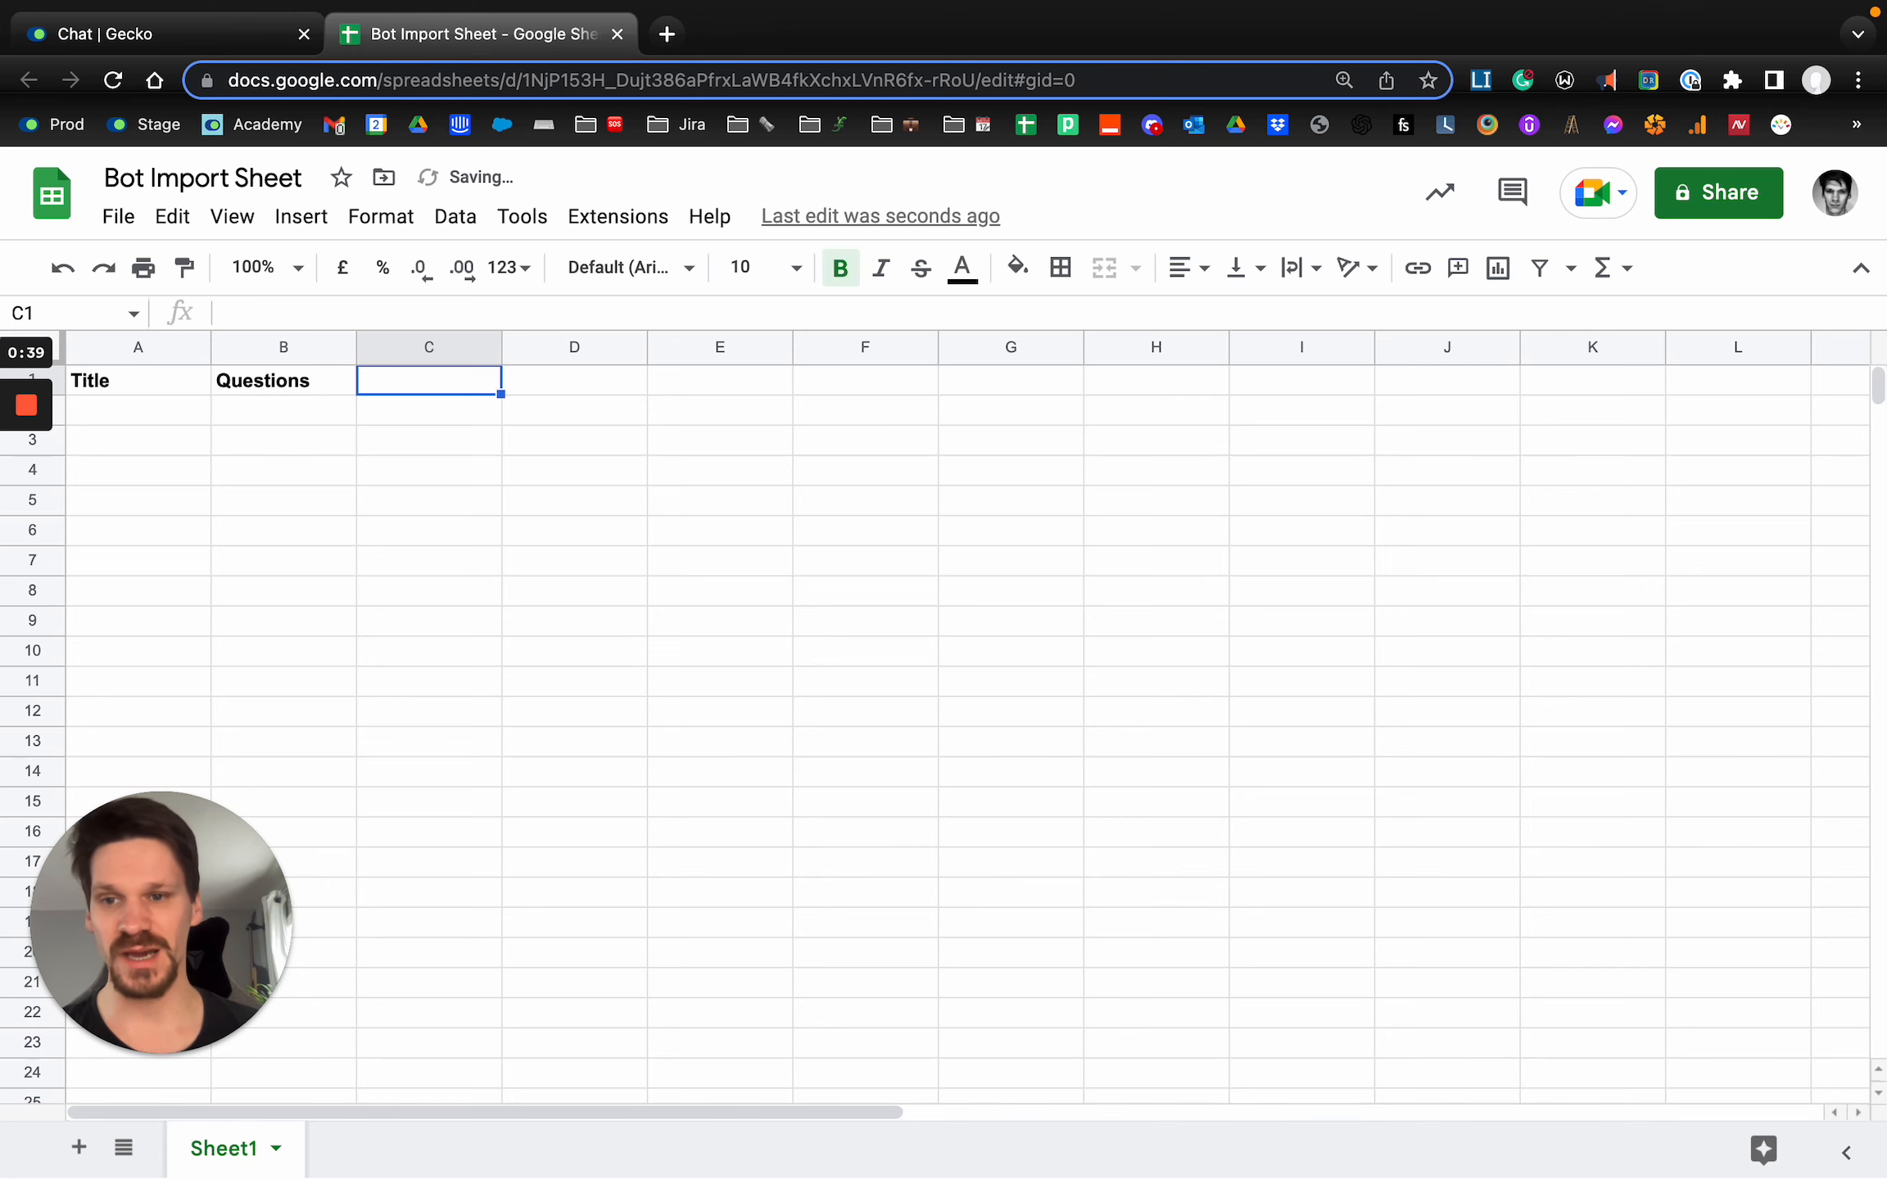
{"action": "type", "text": "Meesa"}
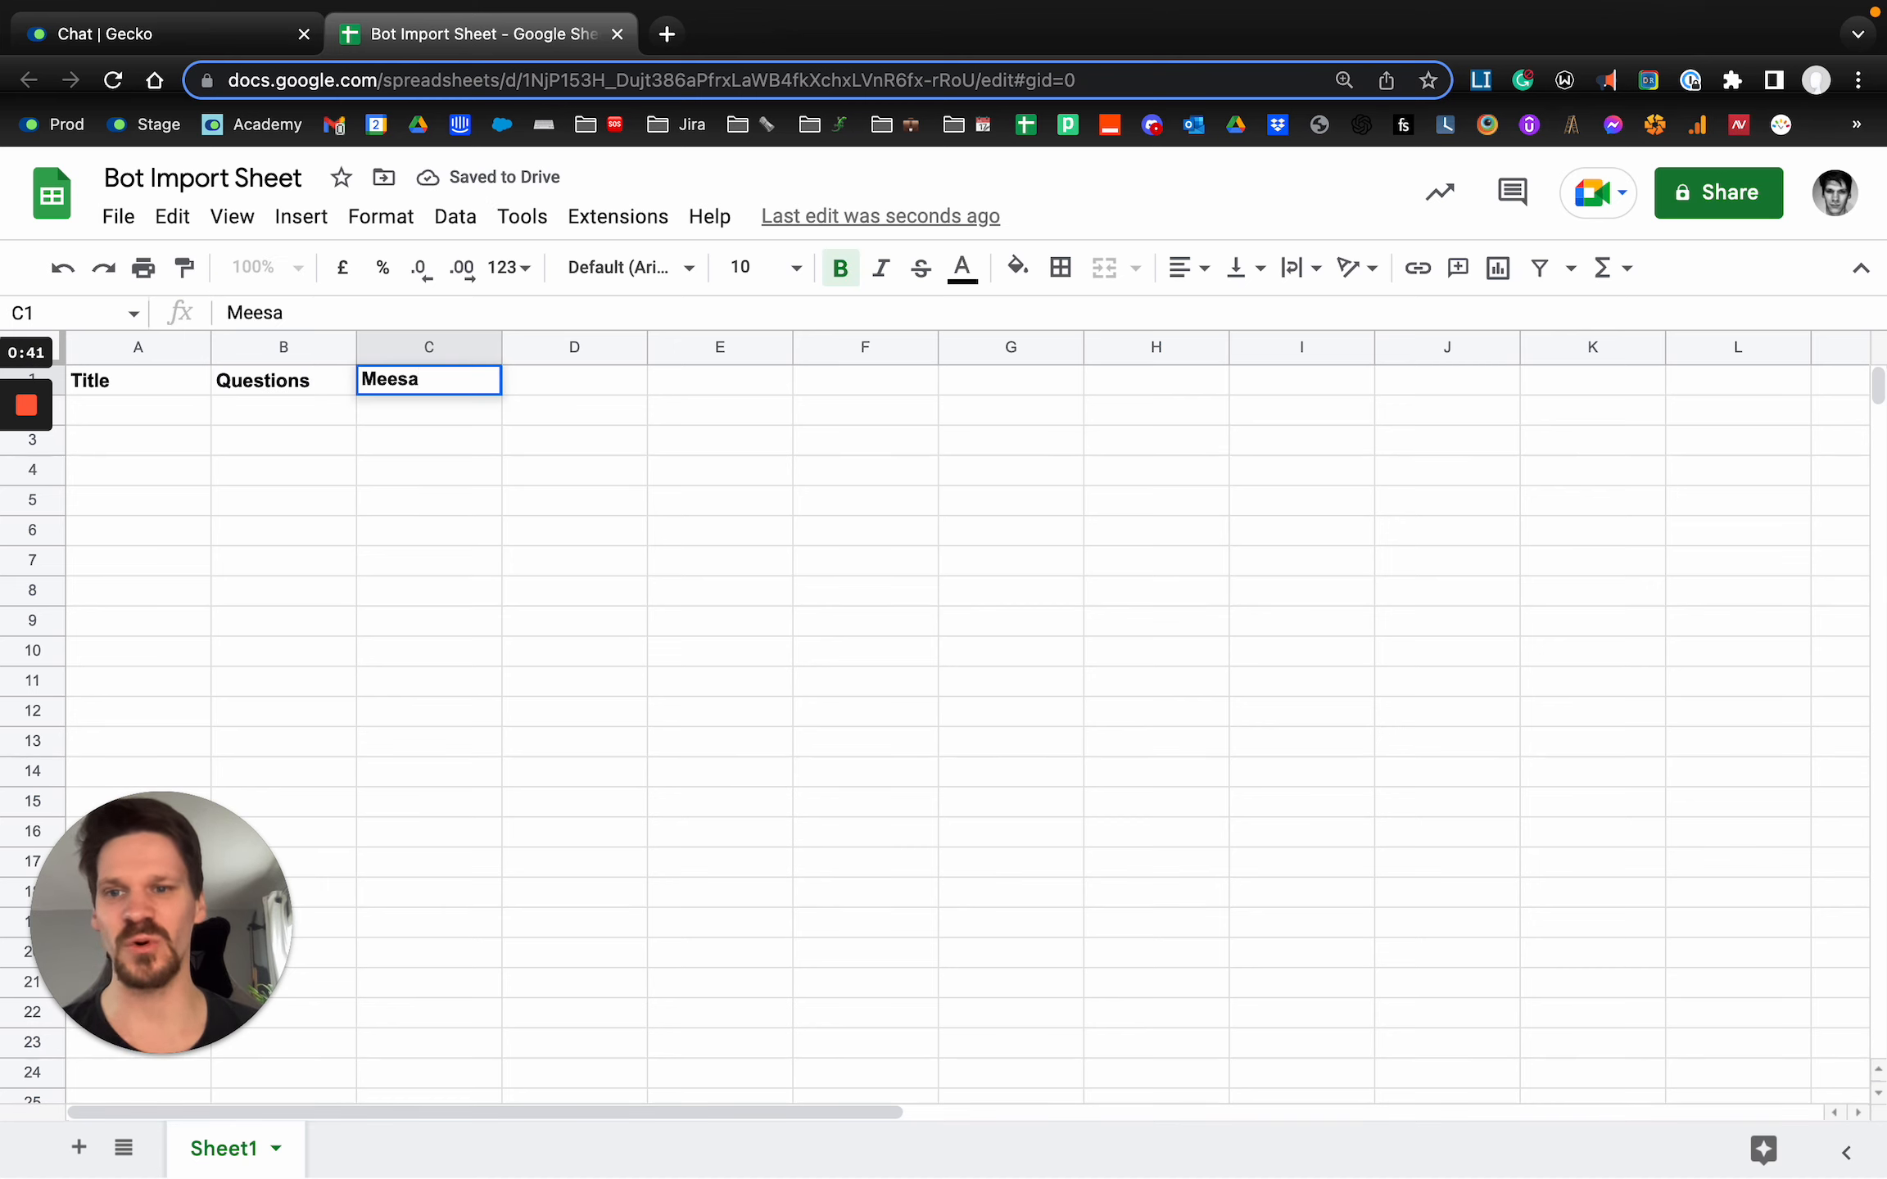
{"action": "key", "text": "BackSpace"}
{"action": "key", "text": "BackSpace"}
{"action": "key", "text": "BackSpace"}
{"action": "key", "text": "BackSpace"}
{"action": "type", "text": "essage"}
{"action": "key", "text": "Tab"}
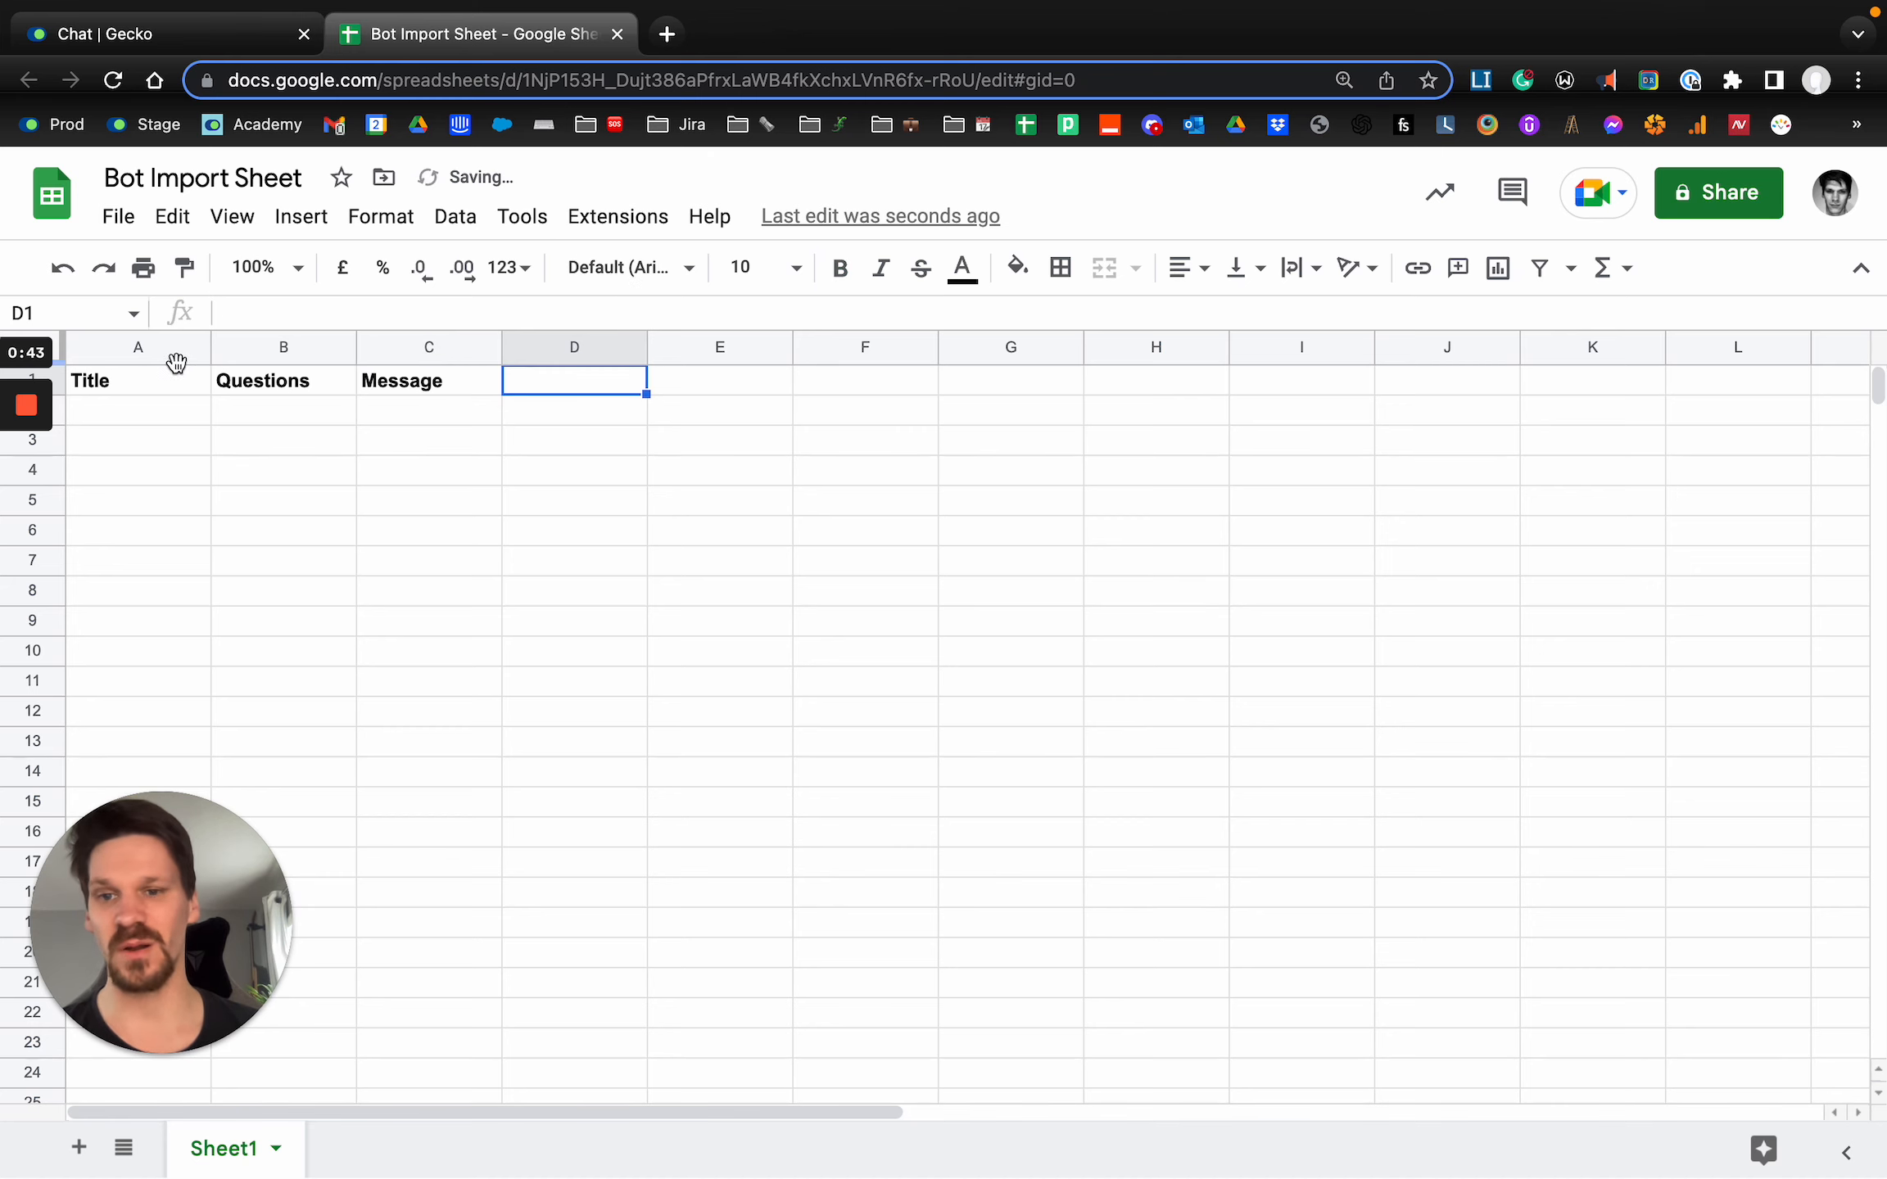
{"action": "type", "text": "Skill"}
{"action": "key", "text": "shift+Left"}
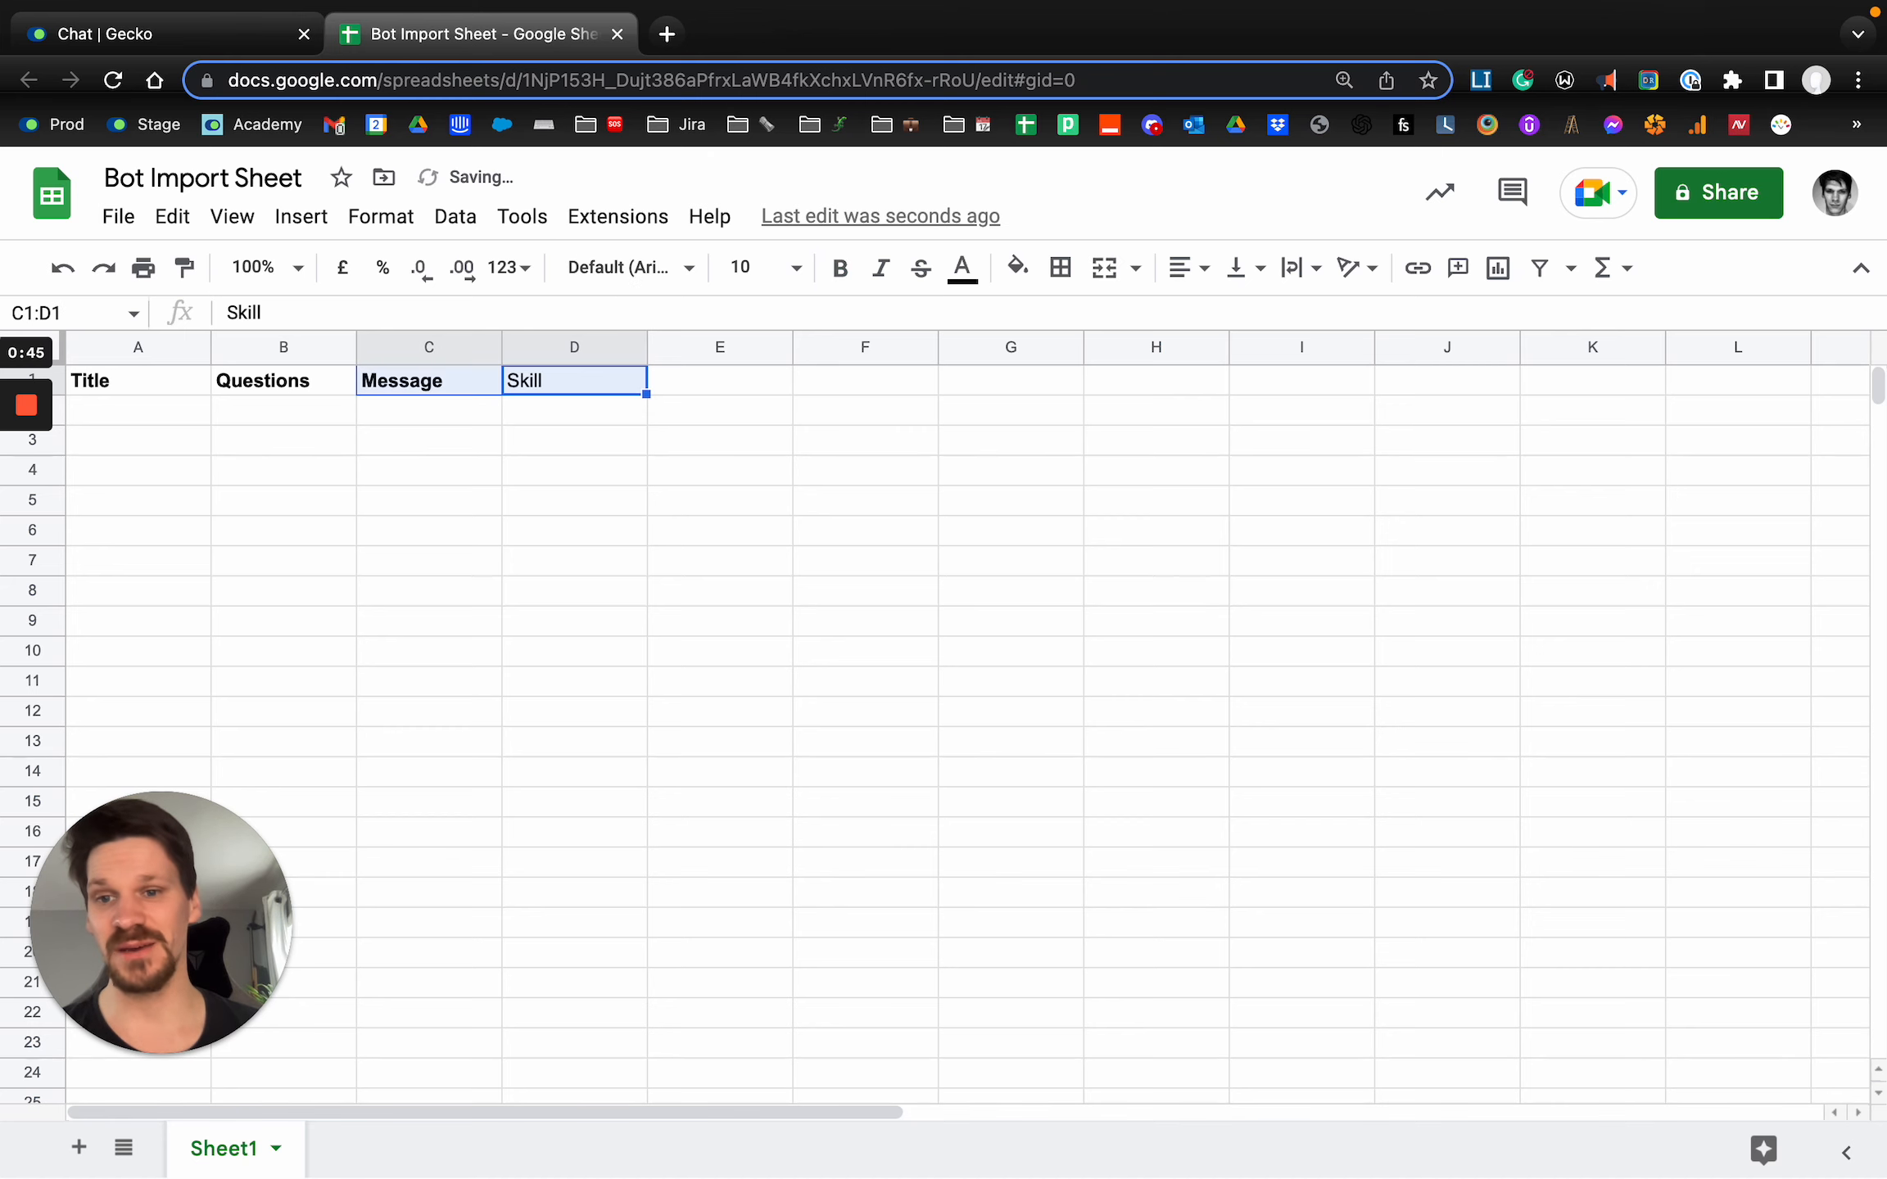
{"action": "key", "text": "ctrl+b"}
{"action": "left_click", "coordinate": [112, 357]}
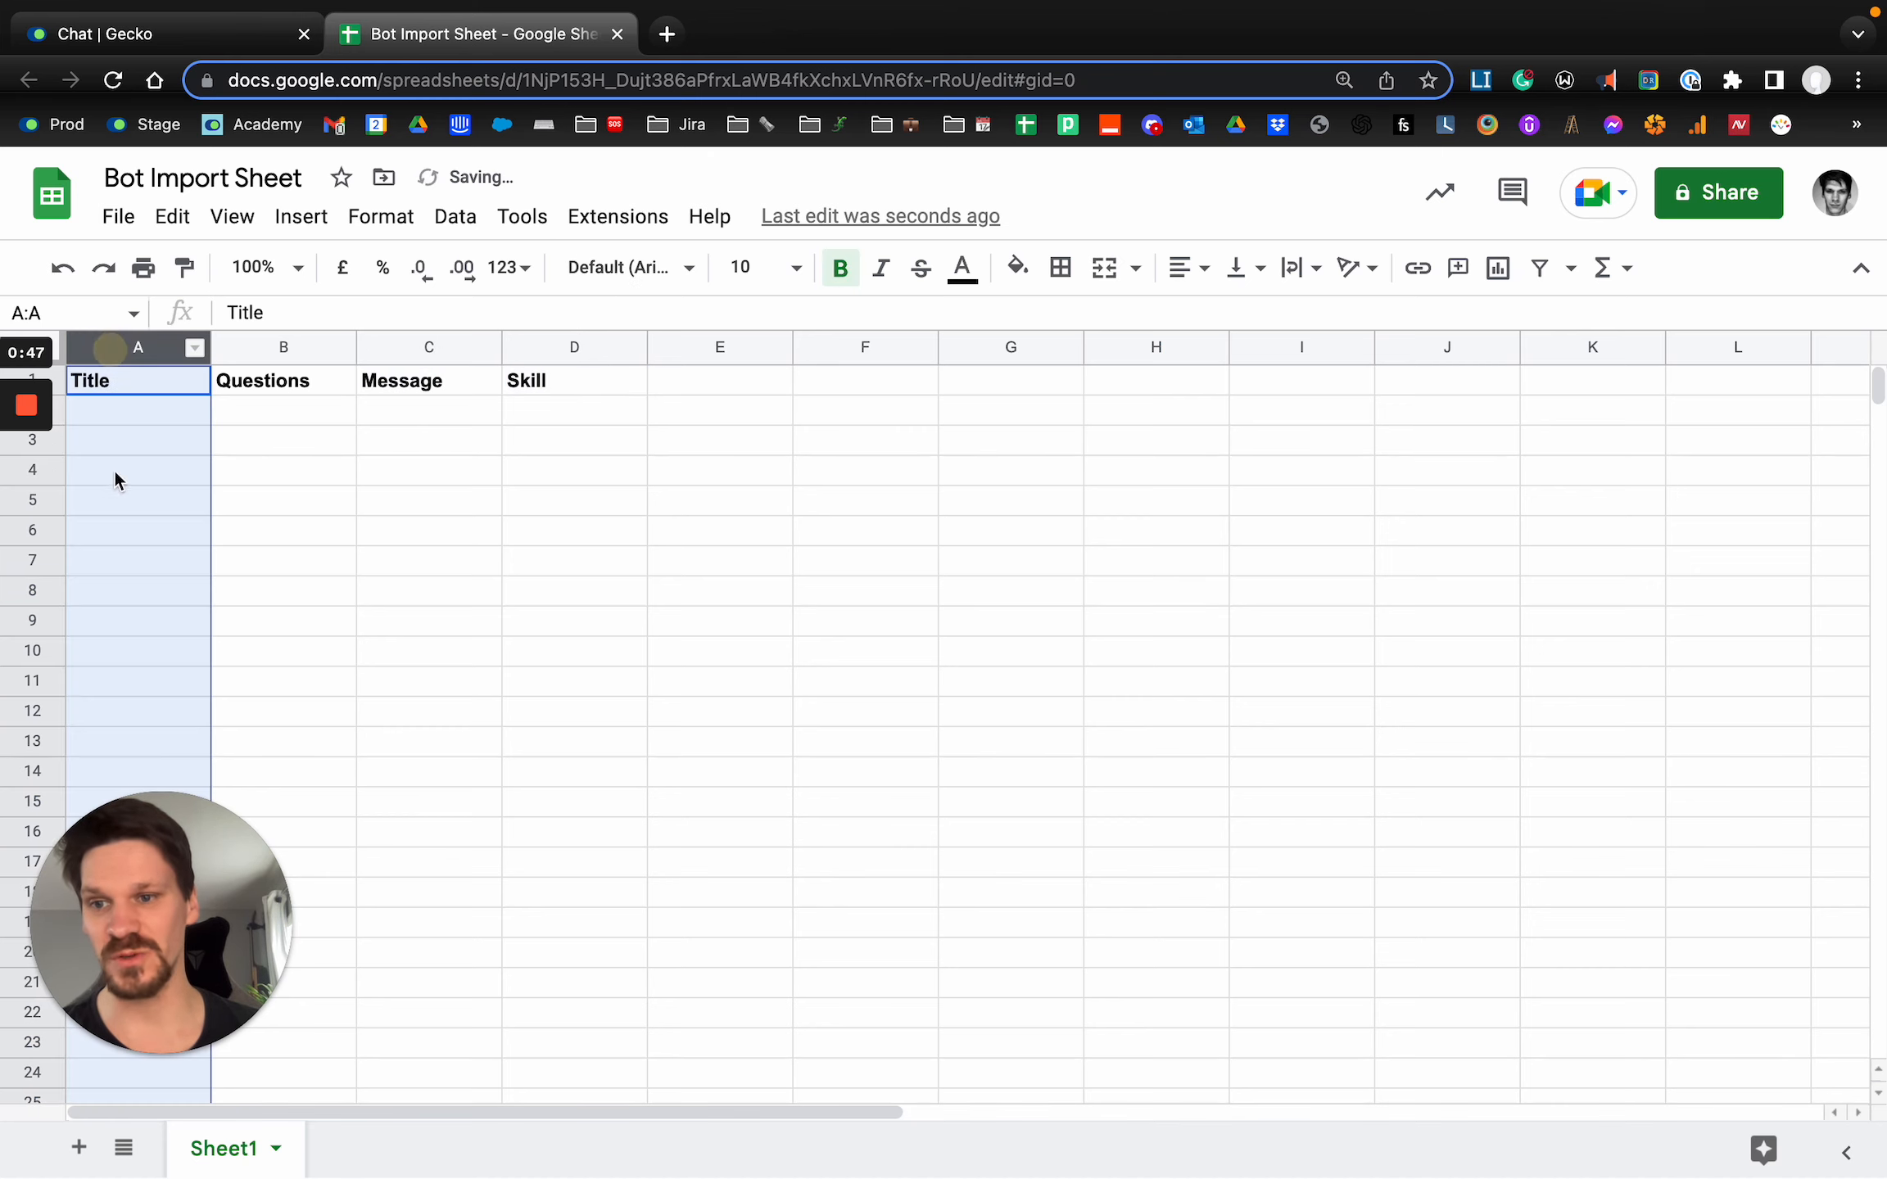
{"action": "left_click", "coordinate": [280, 350]}
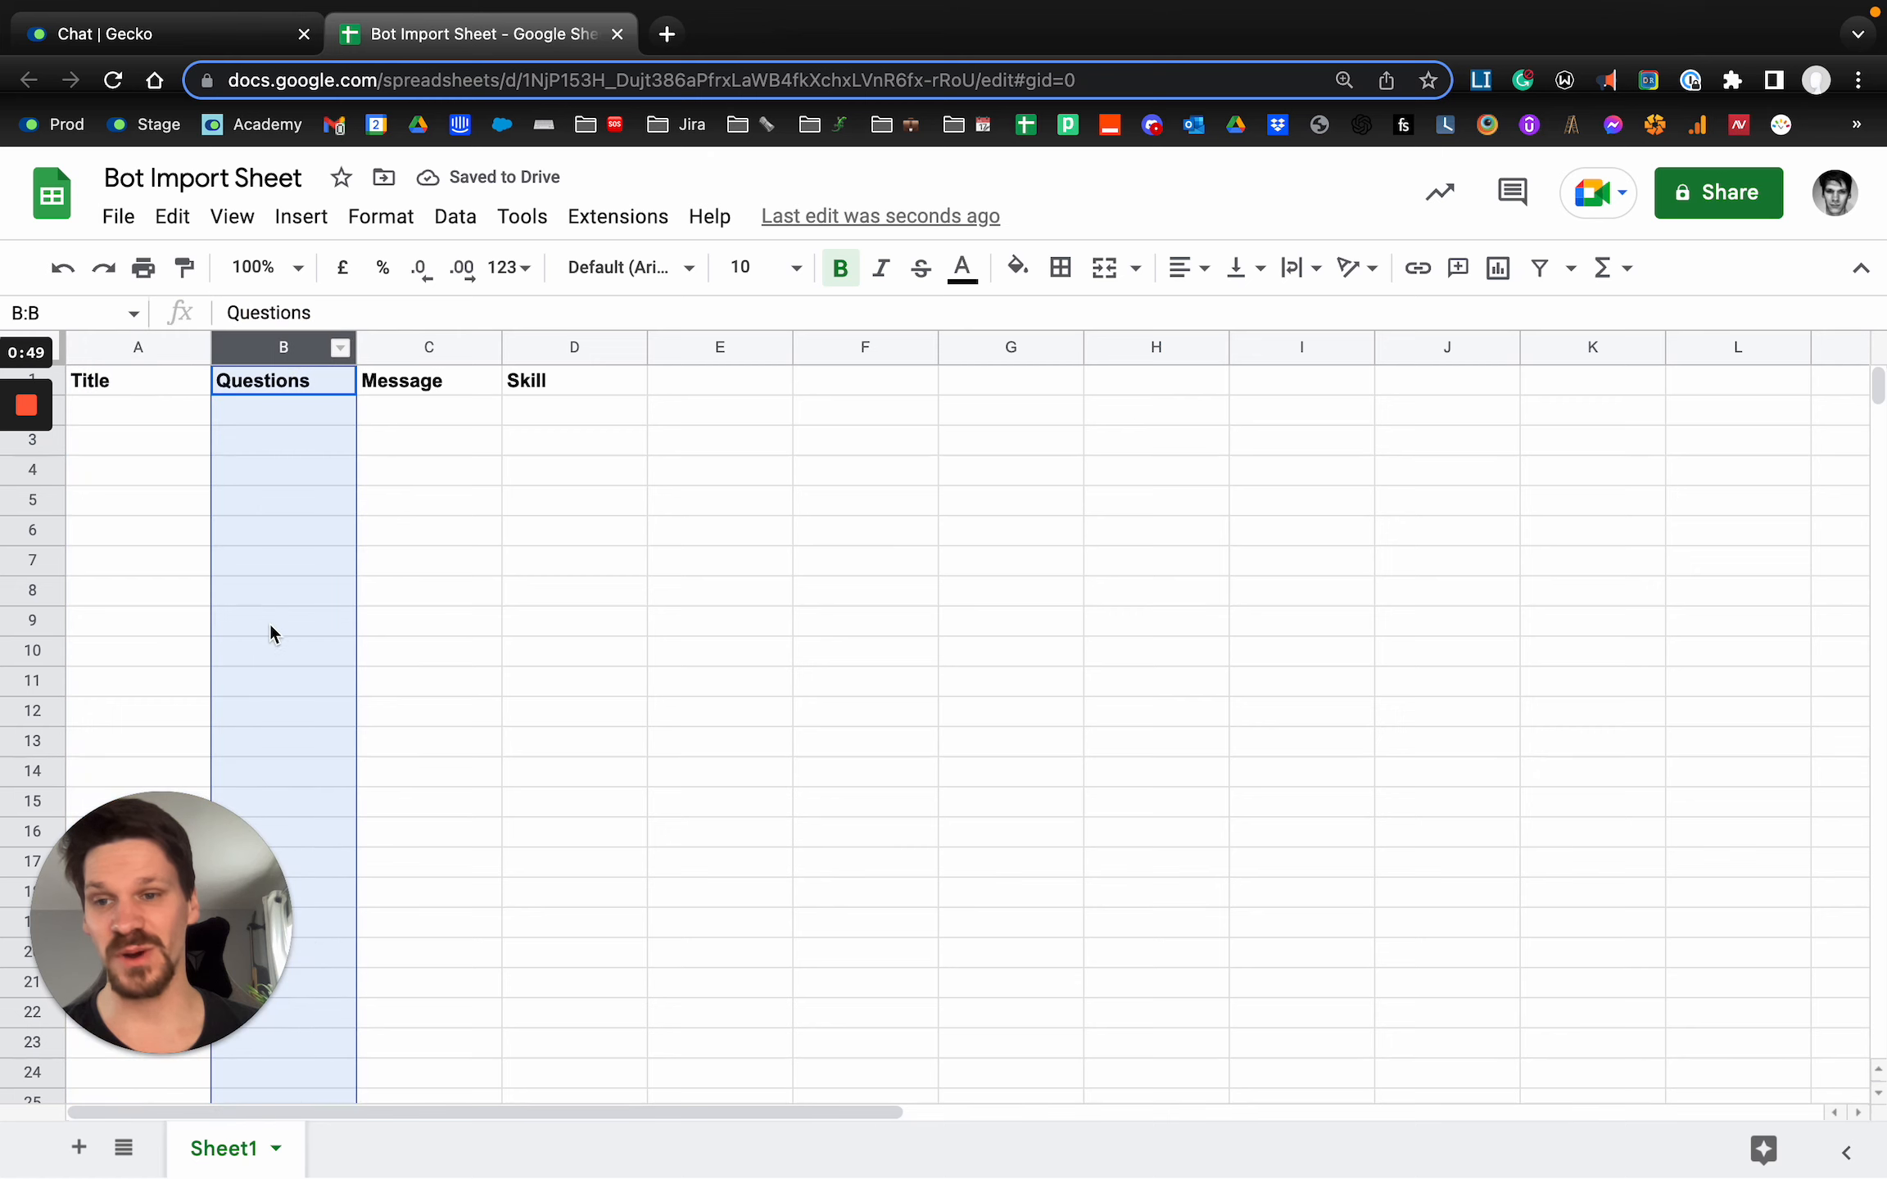
{"action": "left_click", "coordinate": [417, 345]}
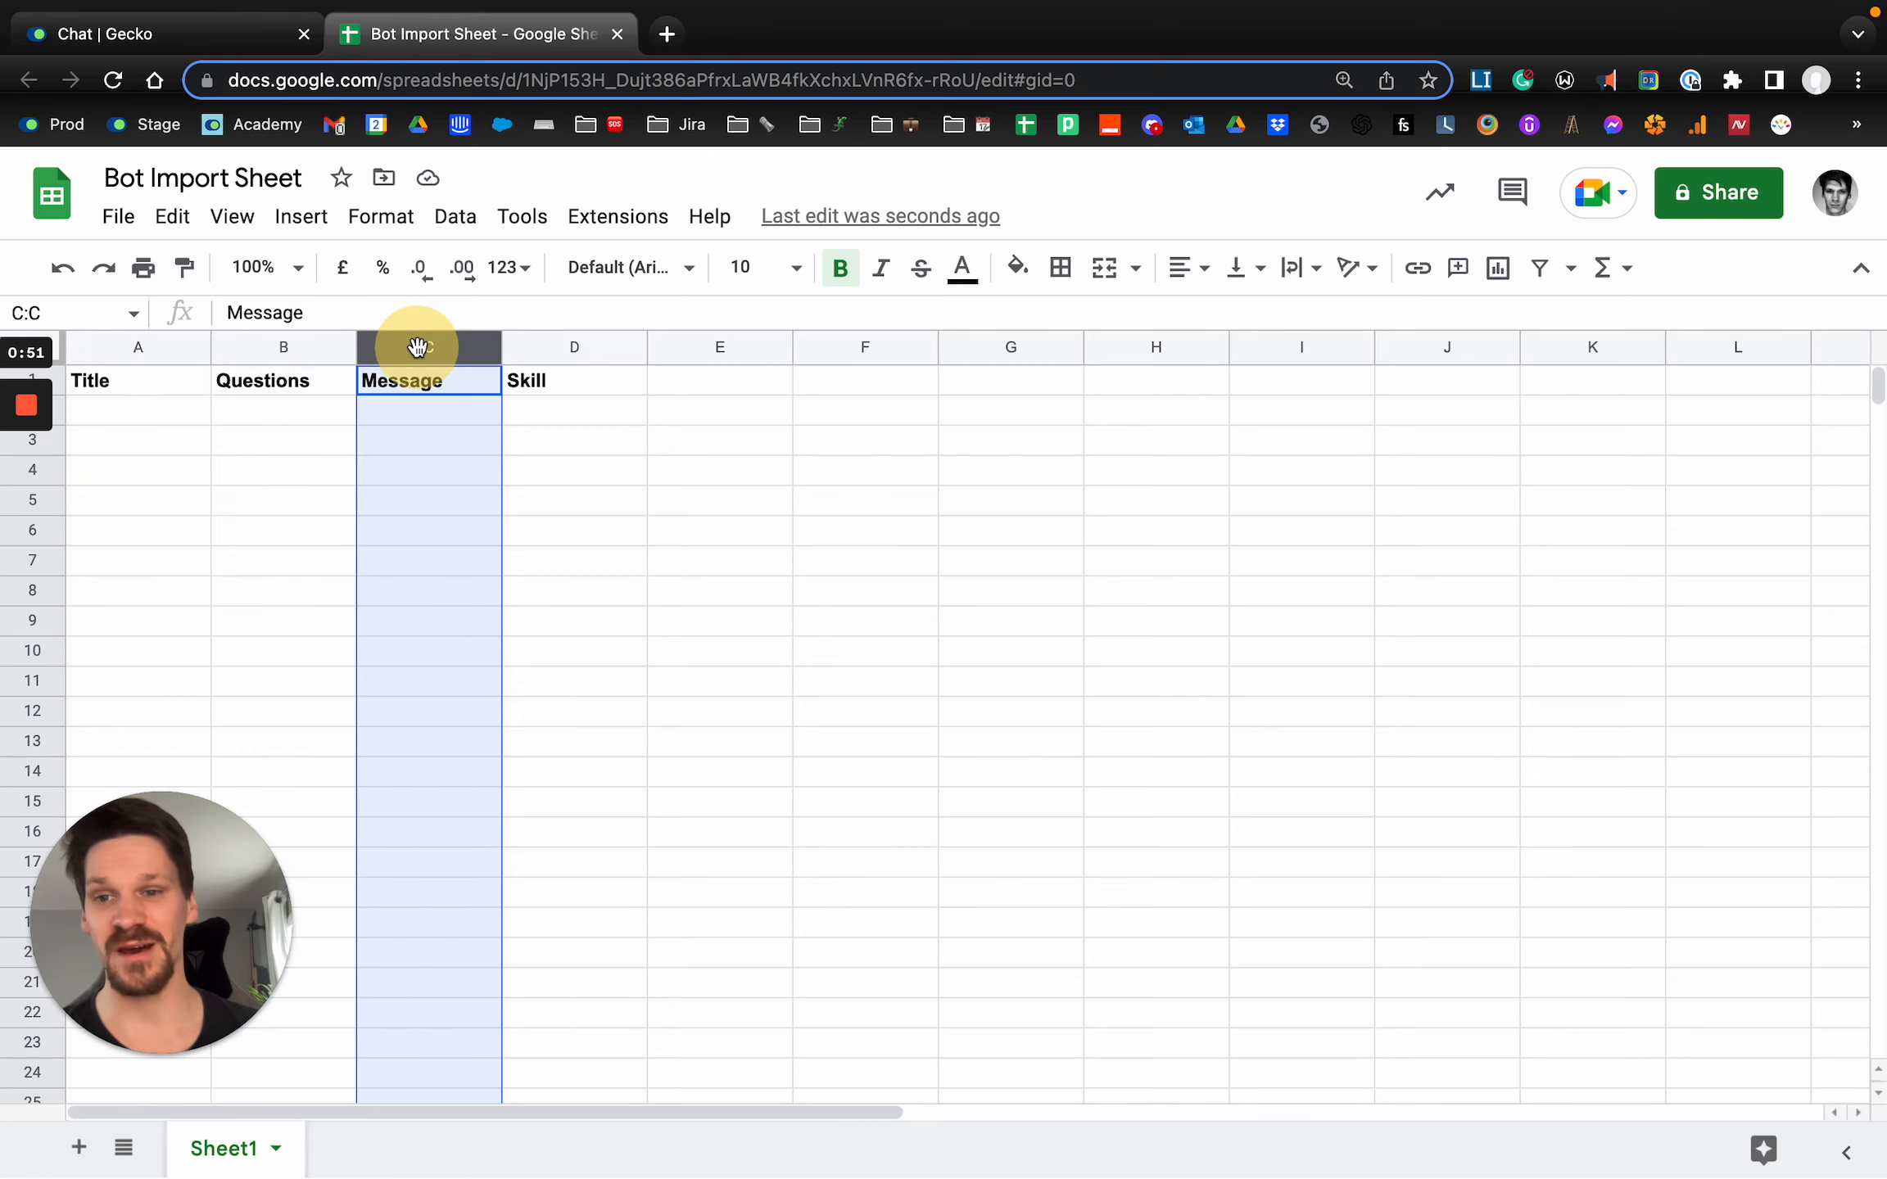
{"action": "left_click", "coordinate": [583, 342]}
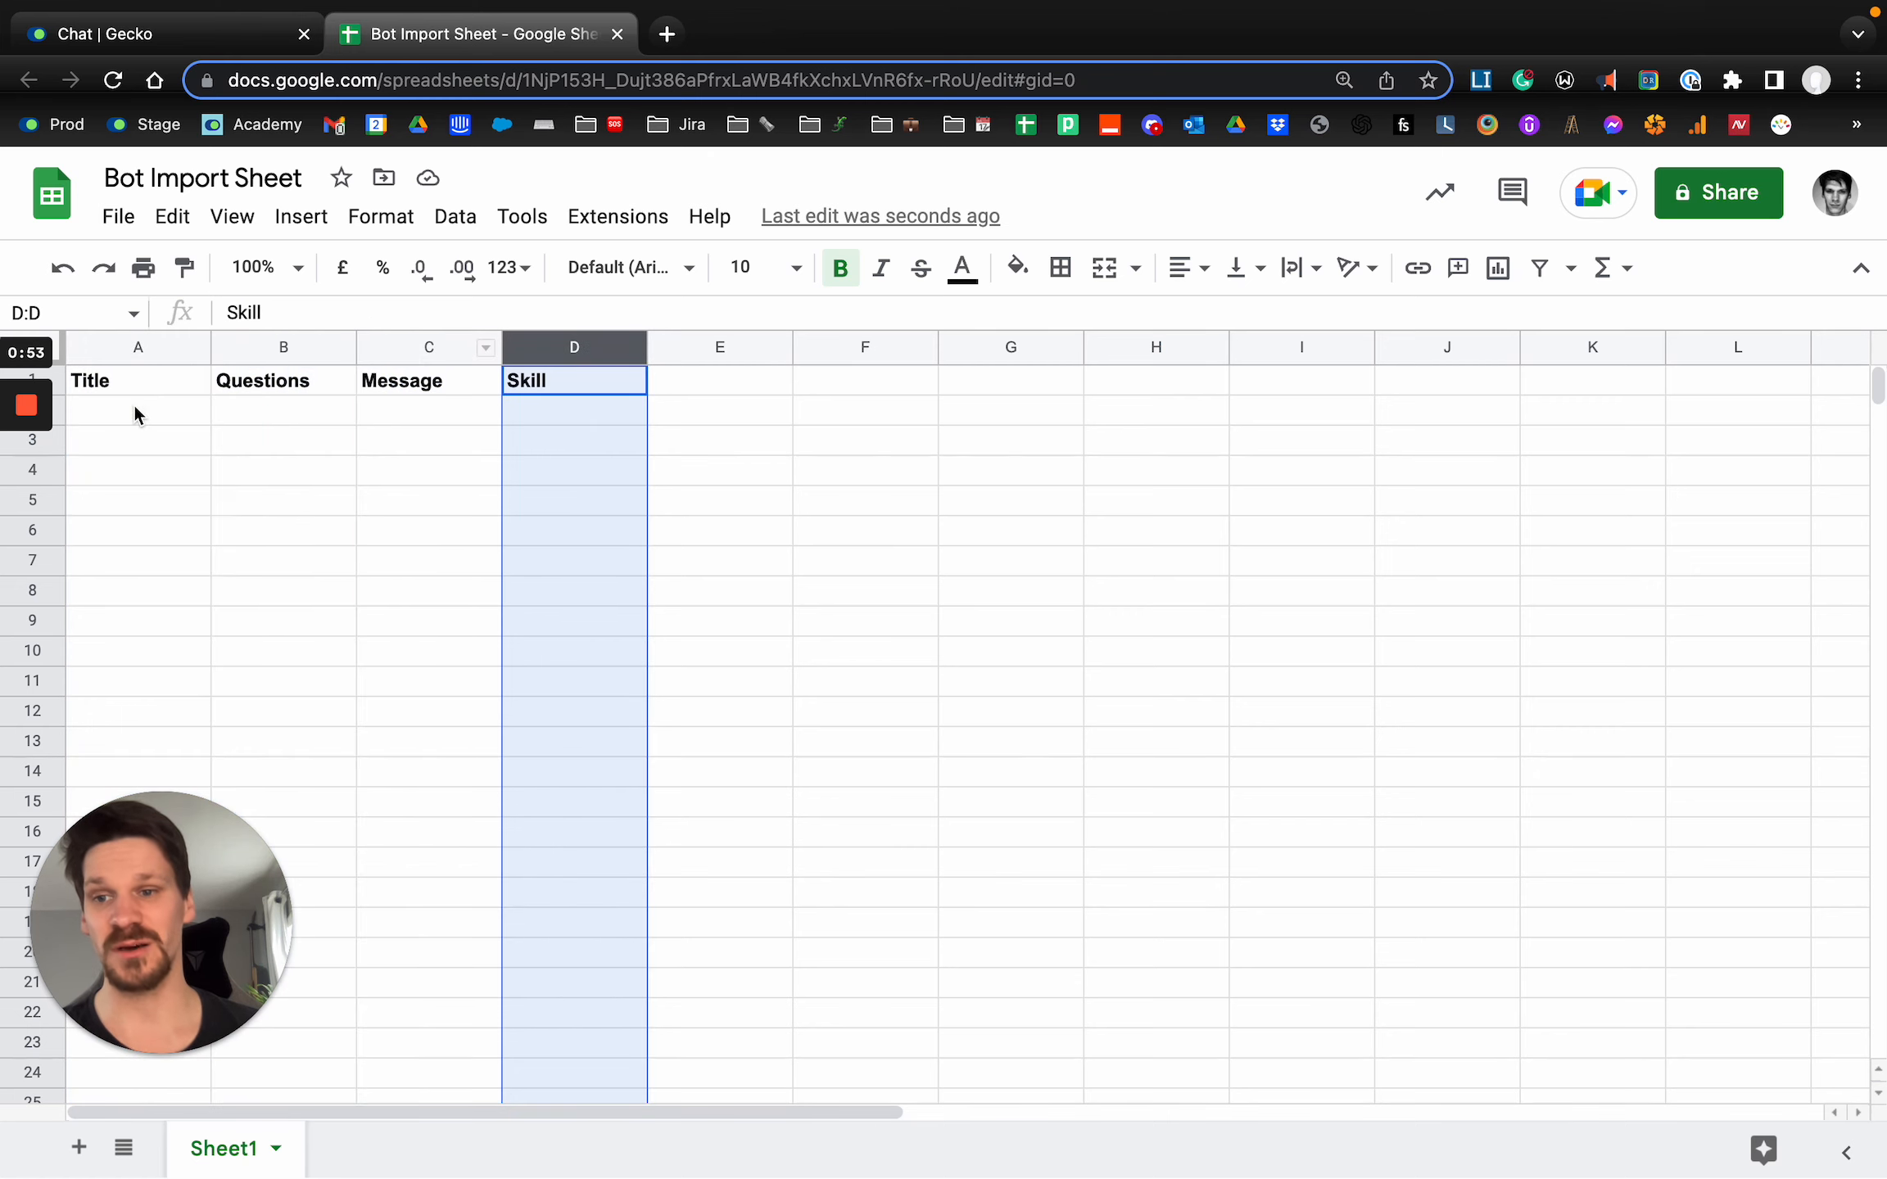
{"action": "left_click_drag", "start_coordinate": [134, 408], "coordinate": [265, 407]}
{"action": "left_click", "coordinate": [429, 407]}
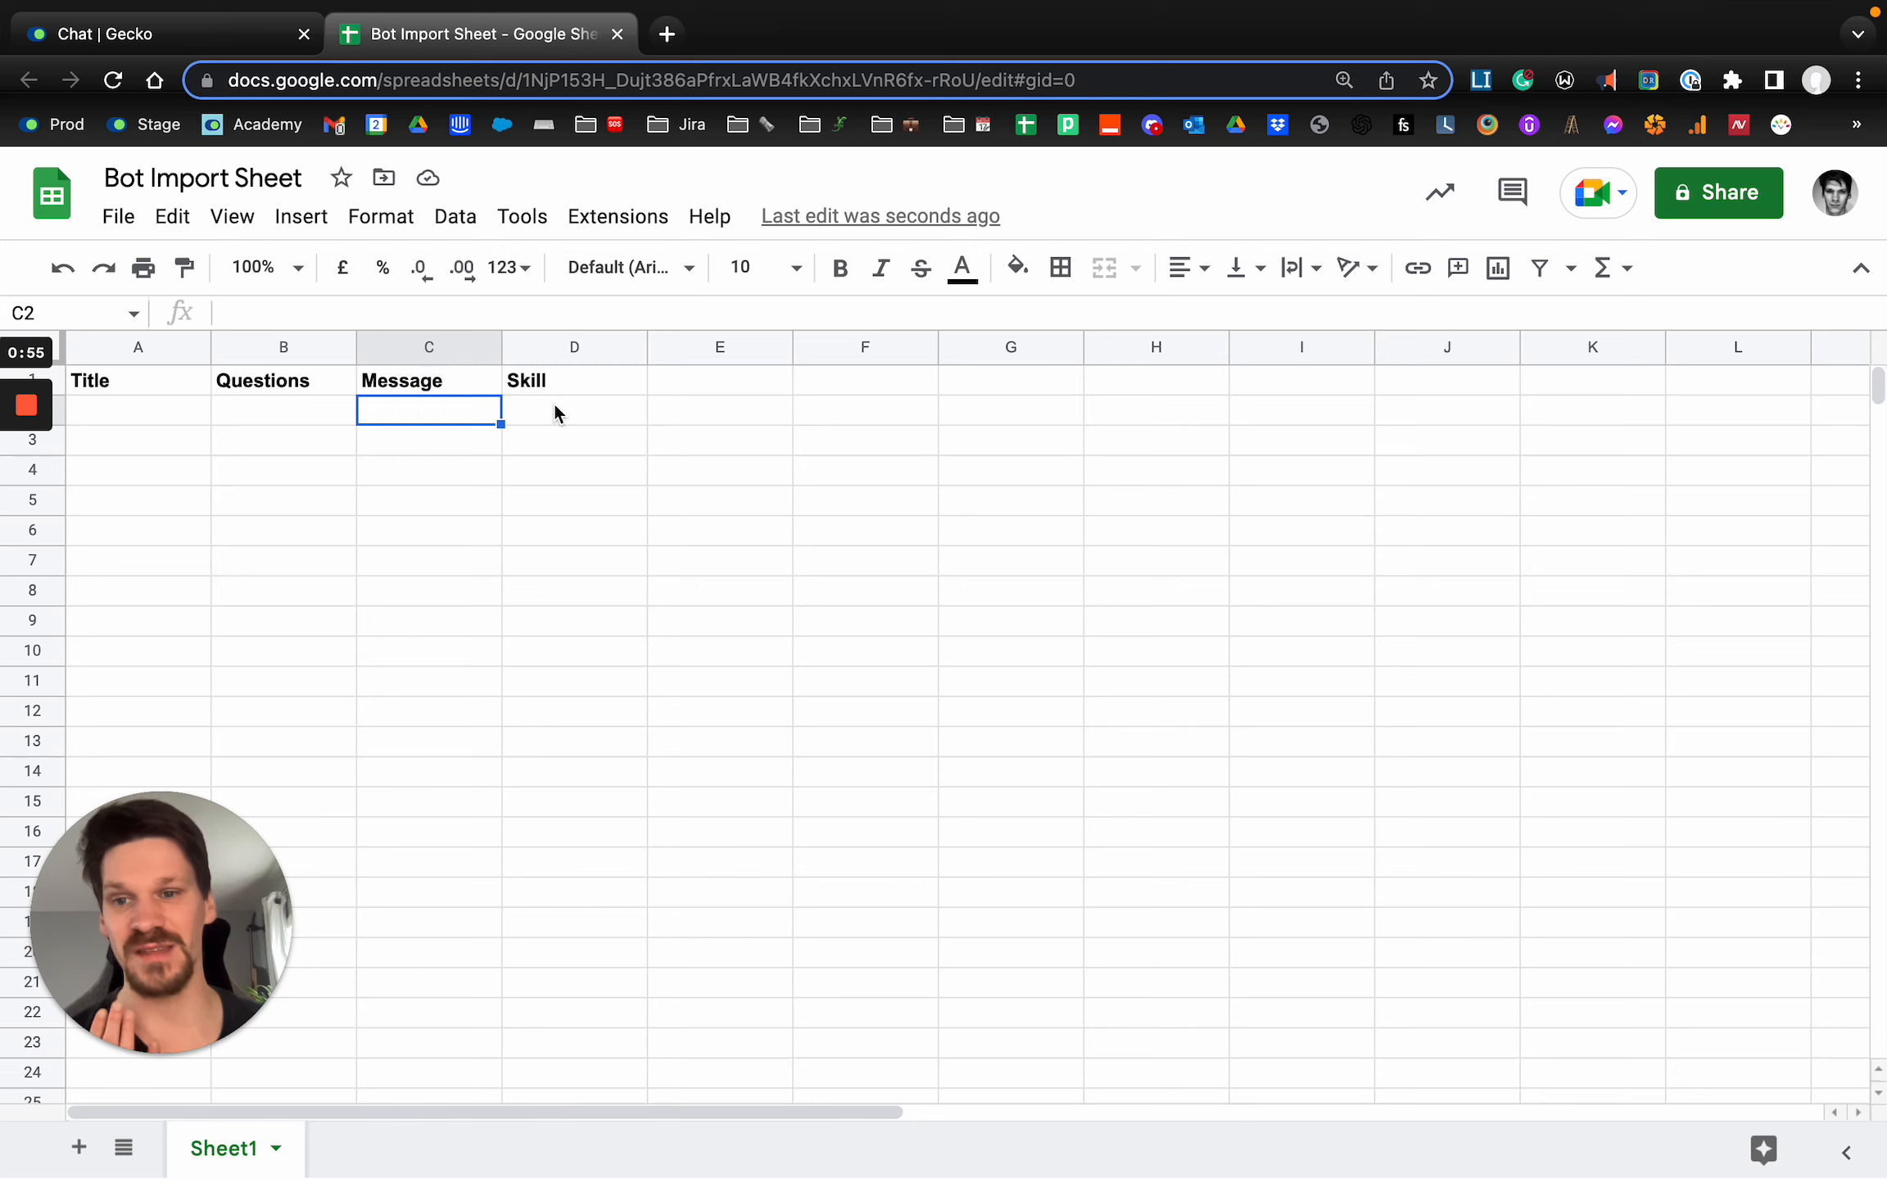
{"action": "left_click", "coordinate": [554, 412]}
Add the header Tags in E1 and centre-align the headers in A1:E1.
{"action": "left_click", "coordinate": [740, 383]}
{"action": "type", "text": "Tags"}
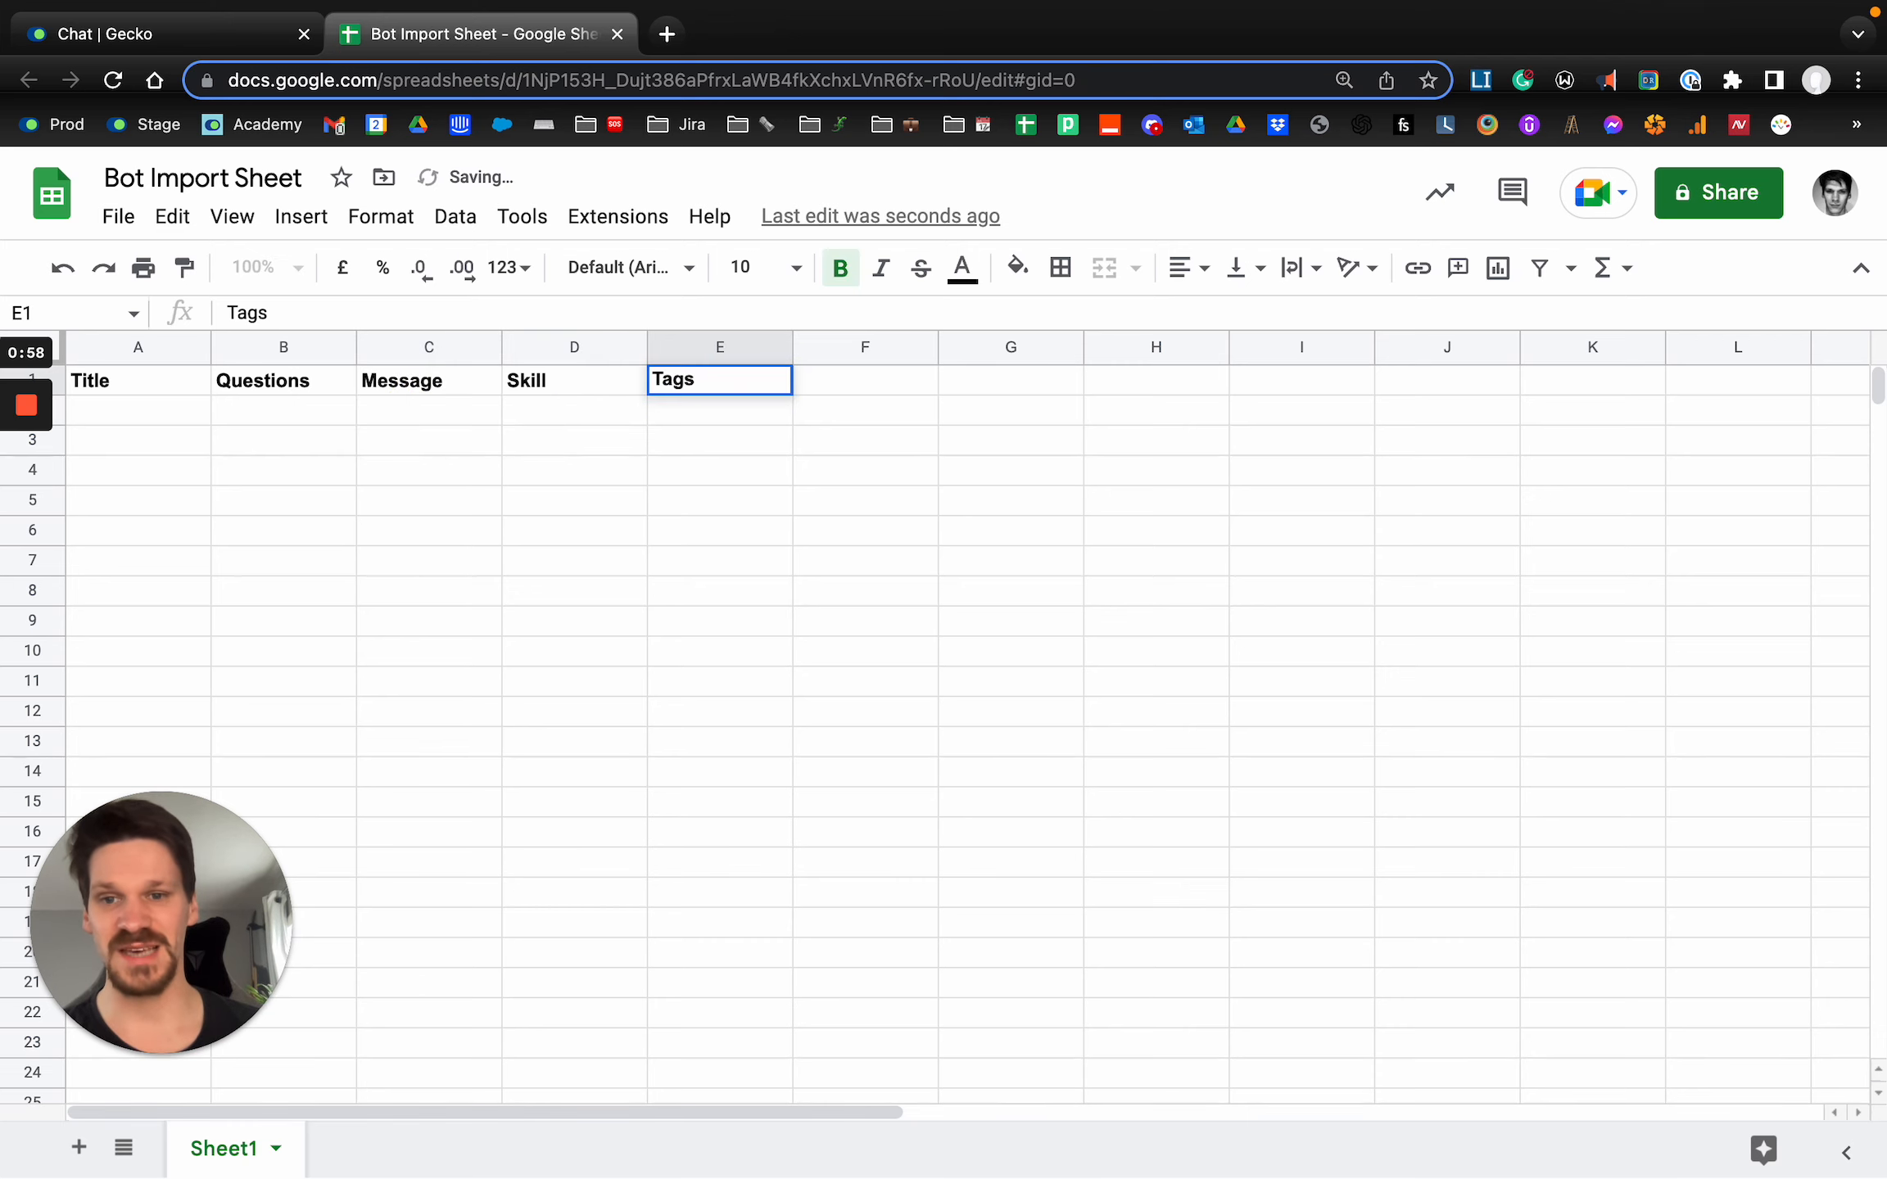
{"action": "key", "text": "Tab"}
{"action": "key", "text": "Left"}
{"action": "key", "text": "super+shift+Left"}
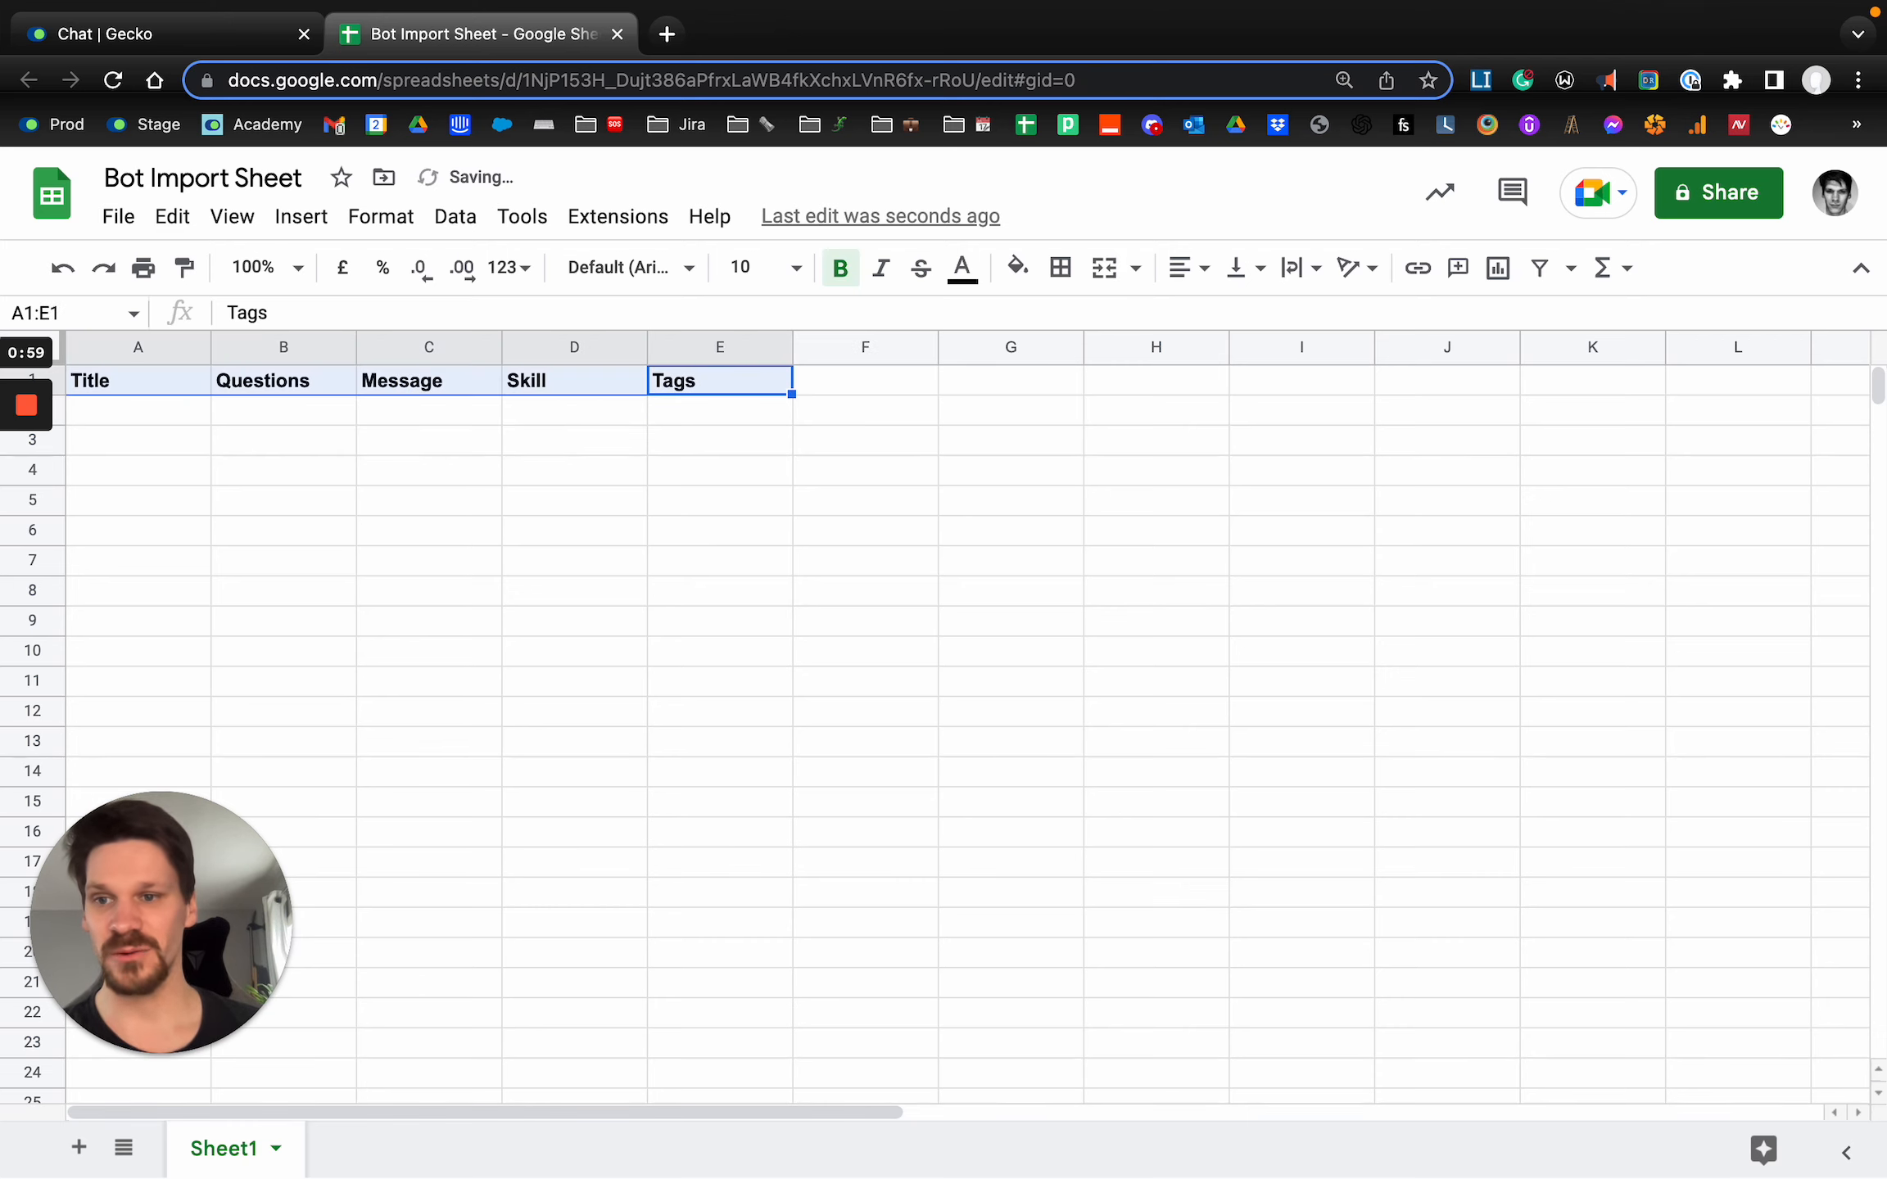
{"action": "key", "text": "super+shift+e"}
{"action": "left_click", "coordinate": [546, 450]}
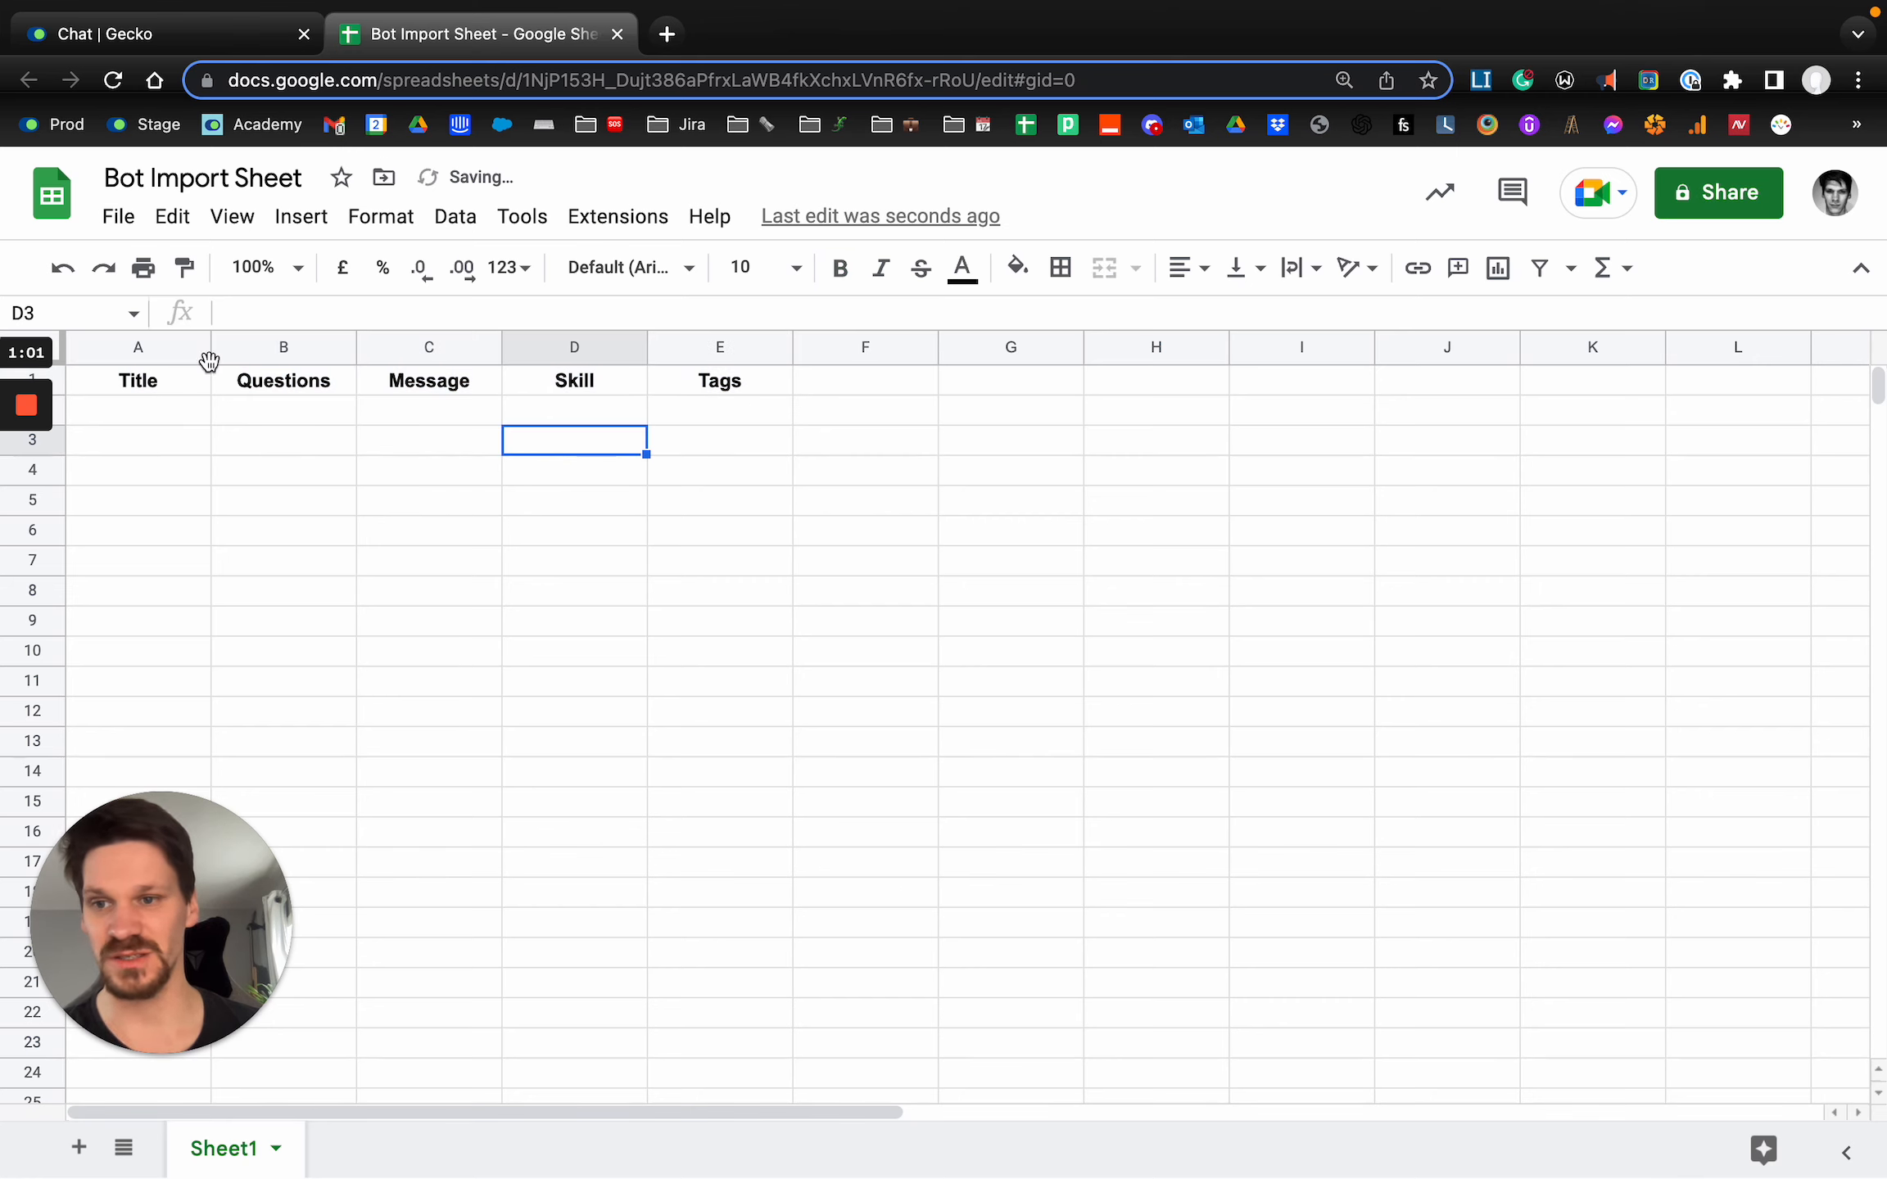
Widen columns A through E so the headers are spaced further apart.
{"action": "left_click_drag", "start_coordinate": [211, 350], "coordinate": [243, 352]}
{"action": "left_click_drag", "start_coordinate": [390, 351], "coordinate": [441, 350]}
{"action": "left_click_drag", "start_coordinate": [585, 346], "coordinate": [650, 347]}
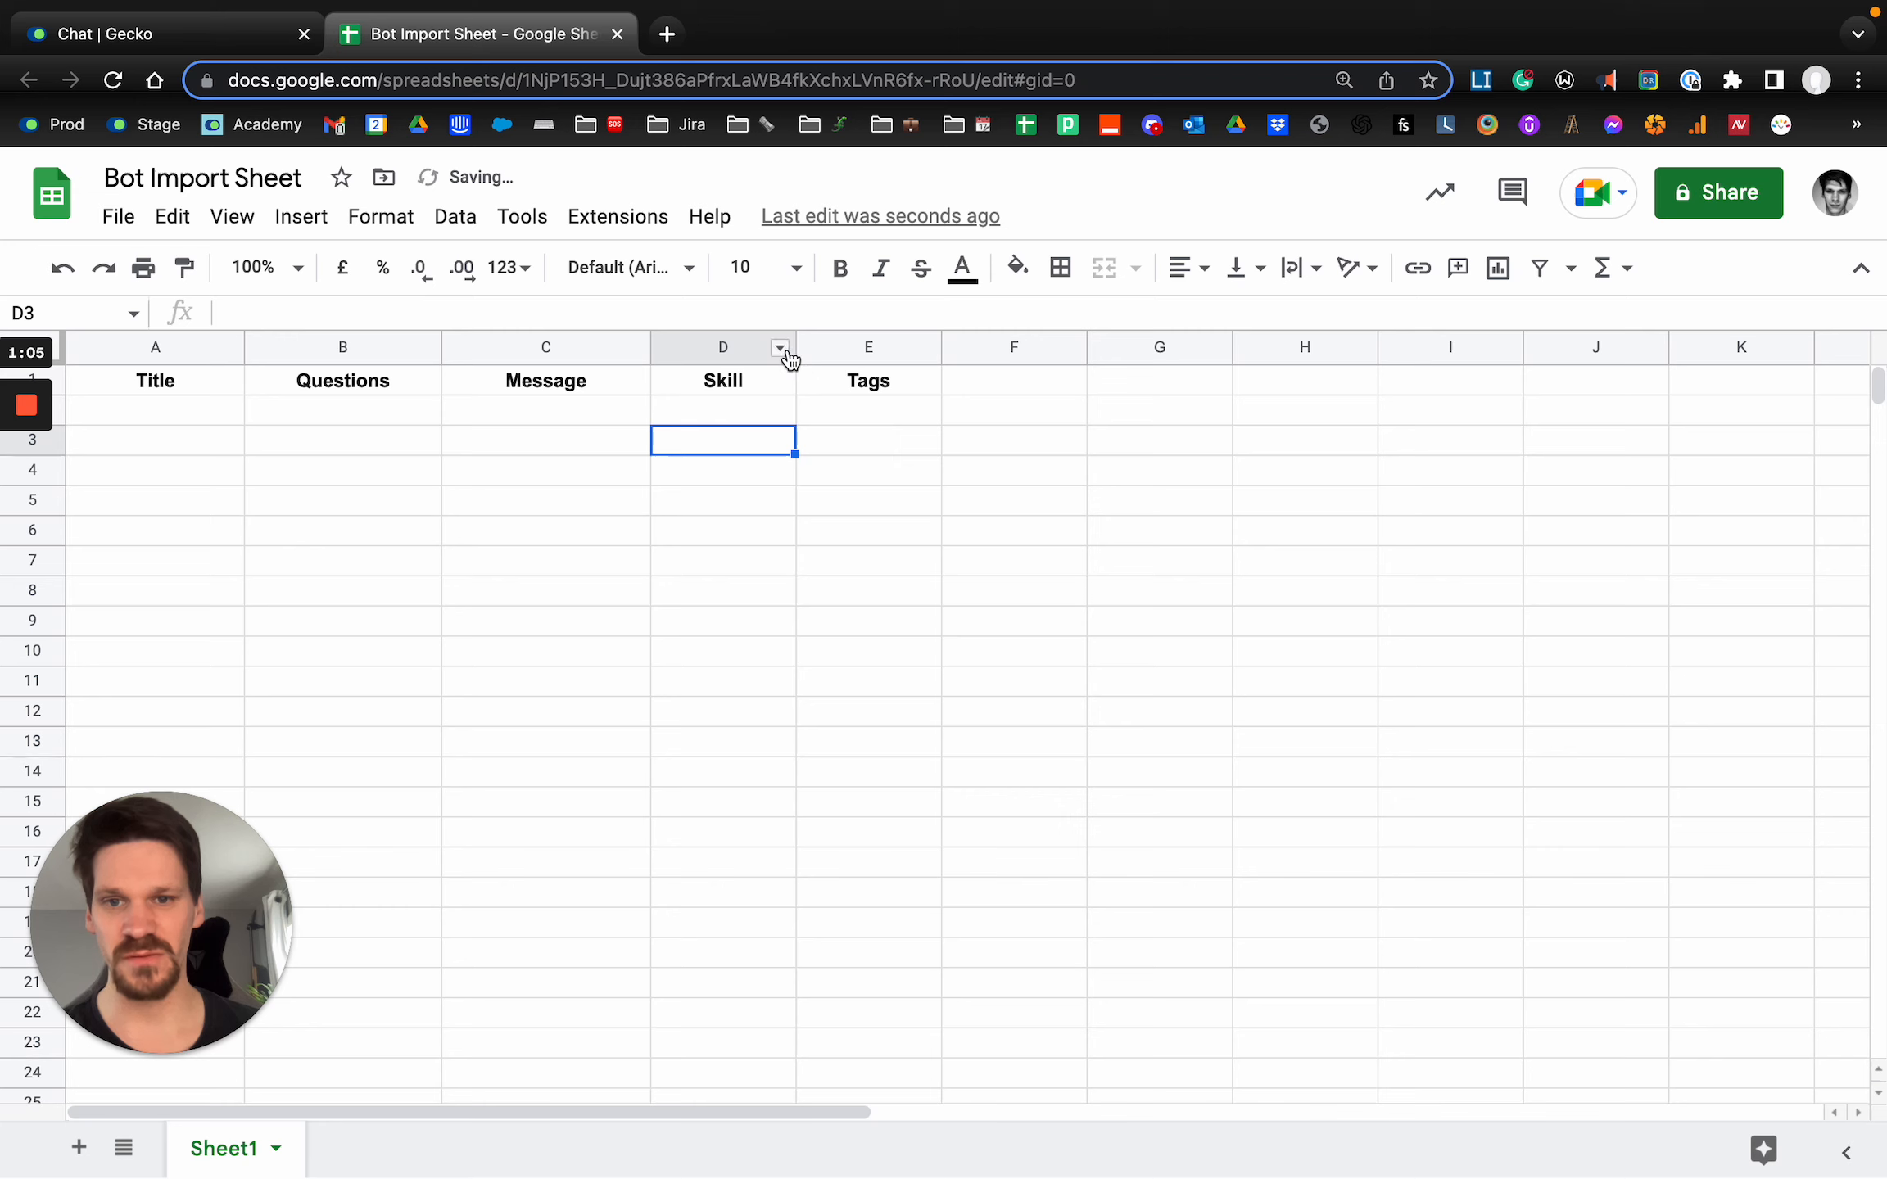
{"action": "left_click_drag", "start_coordinate": [792, 350], "coordinate": [851, 350]}
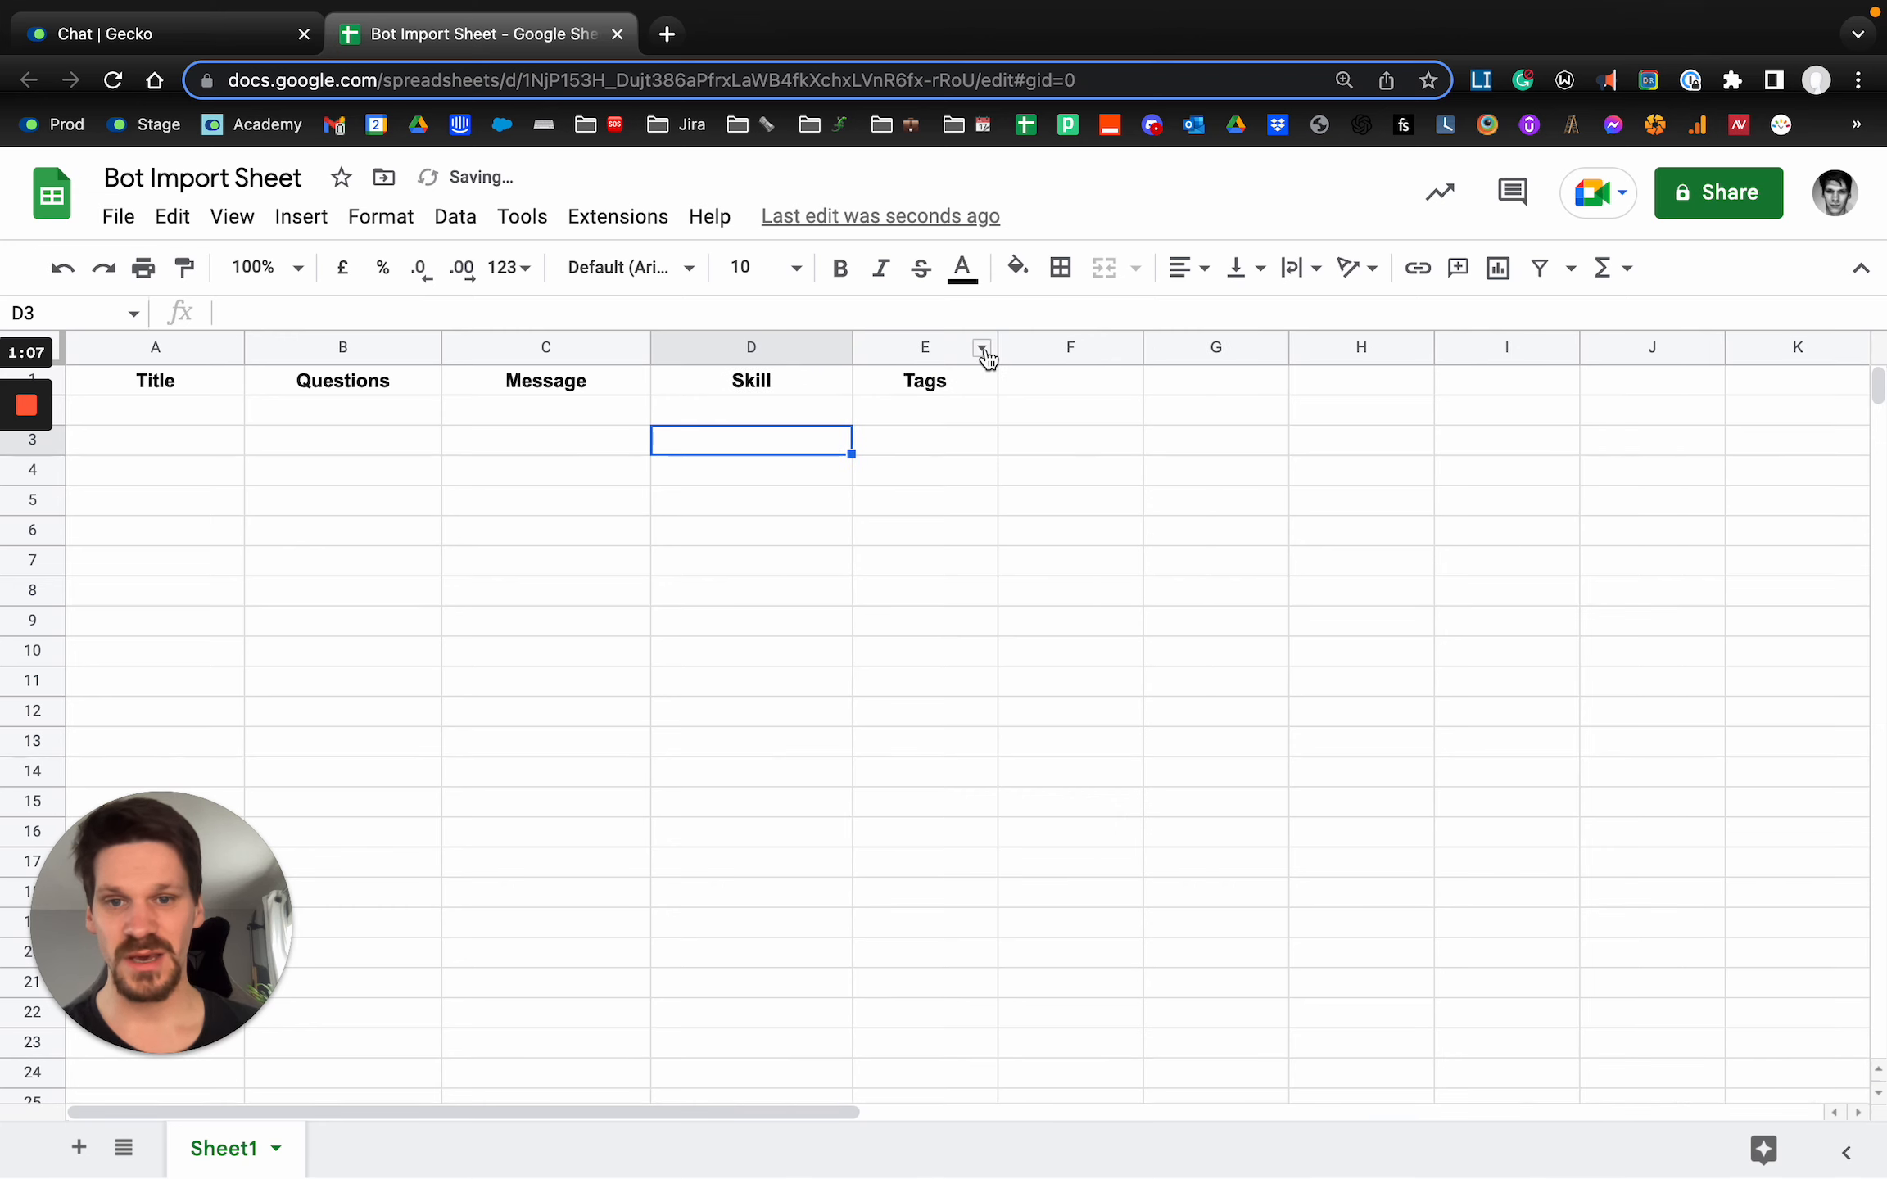
{"action": "left_click_drag", "start_coordinate": [995, 350], "coordinate": [1104, 350]}
Enter the title "Visit Center - How do I get to campus" in A2 and fit column A to its content.
{"action": "left_click", "coordinate": [168, 409]}
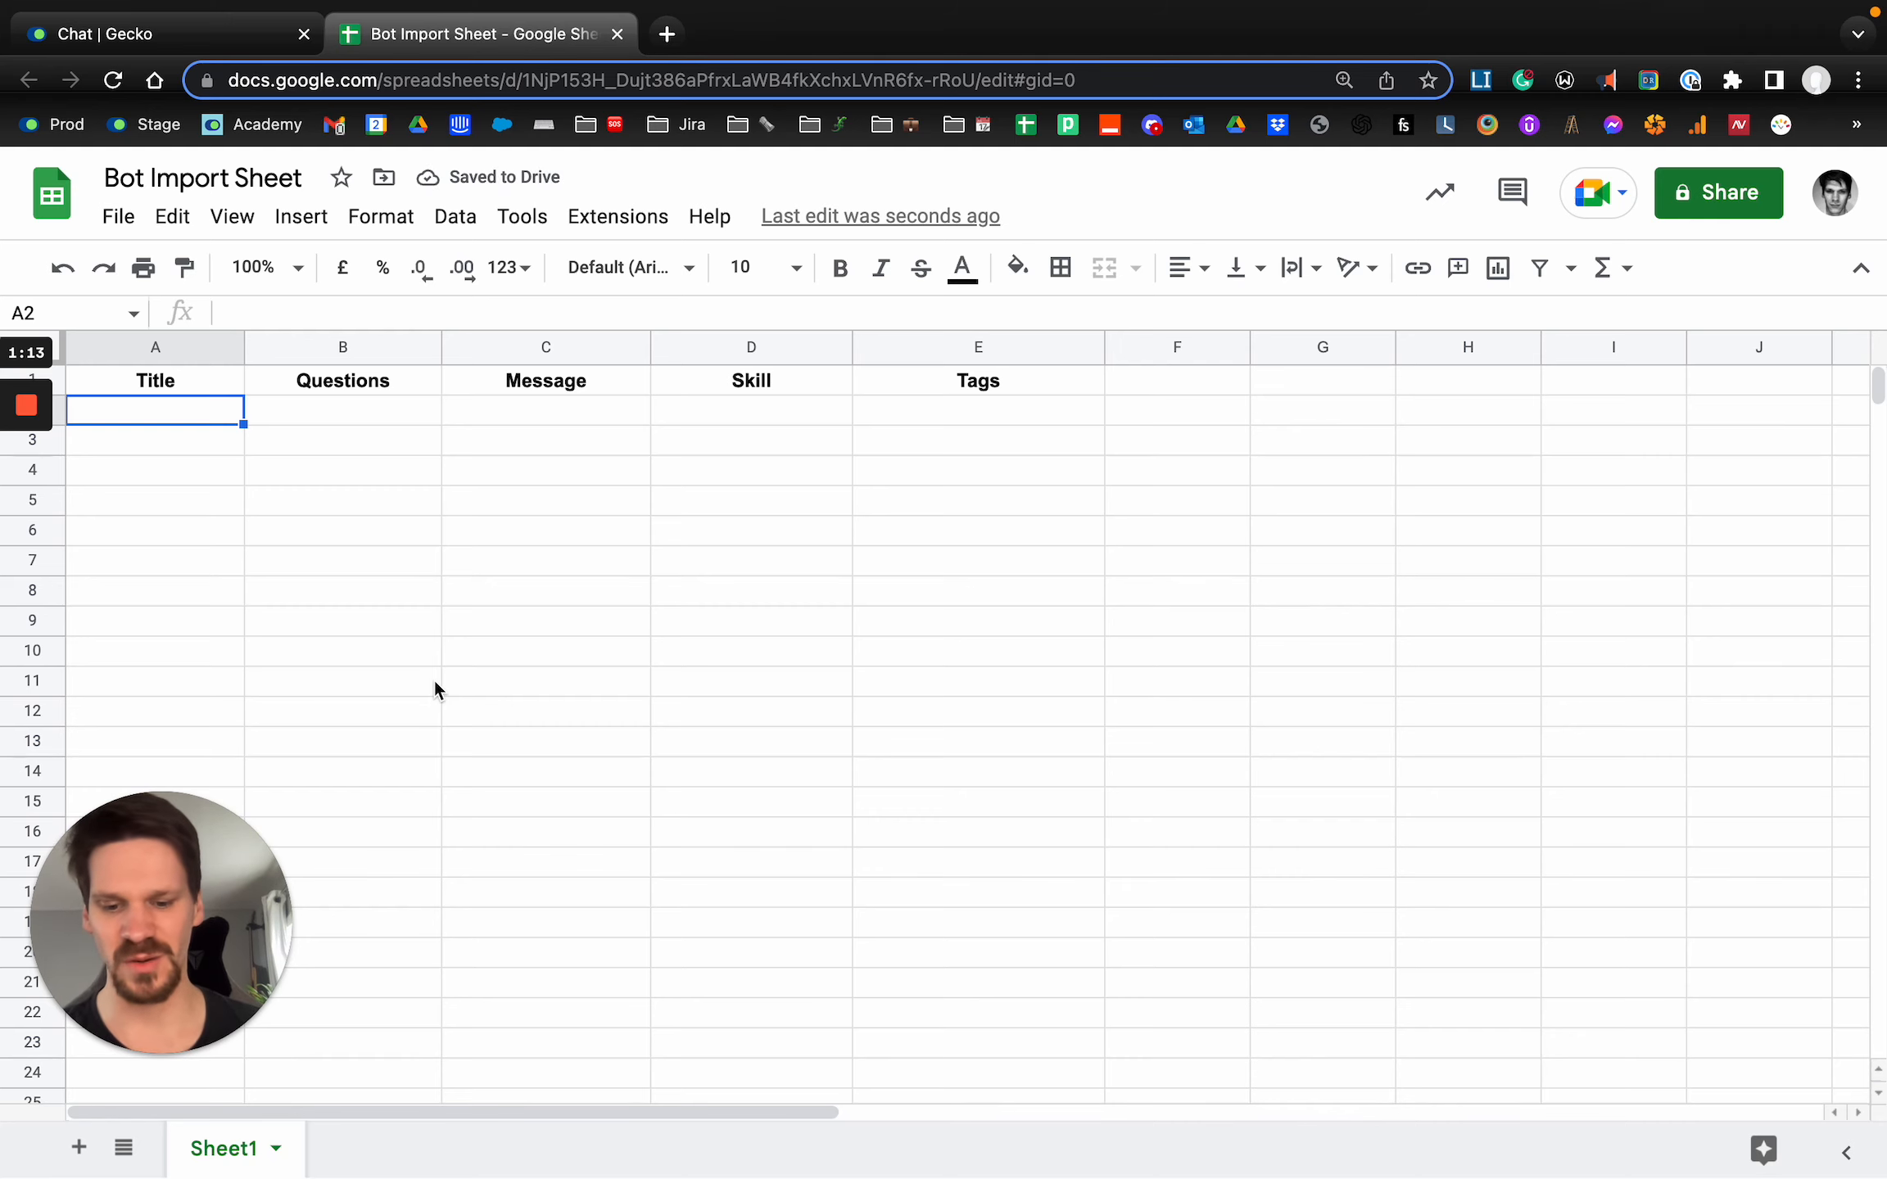
{"action": "type", "text": "Visit Center "}
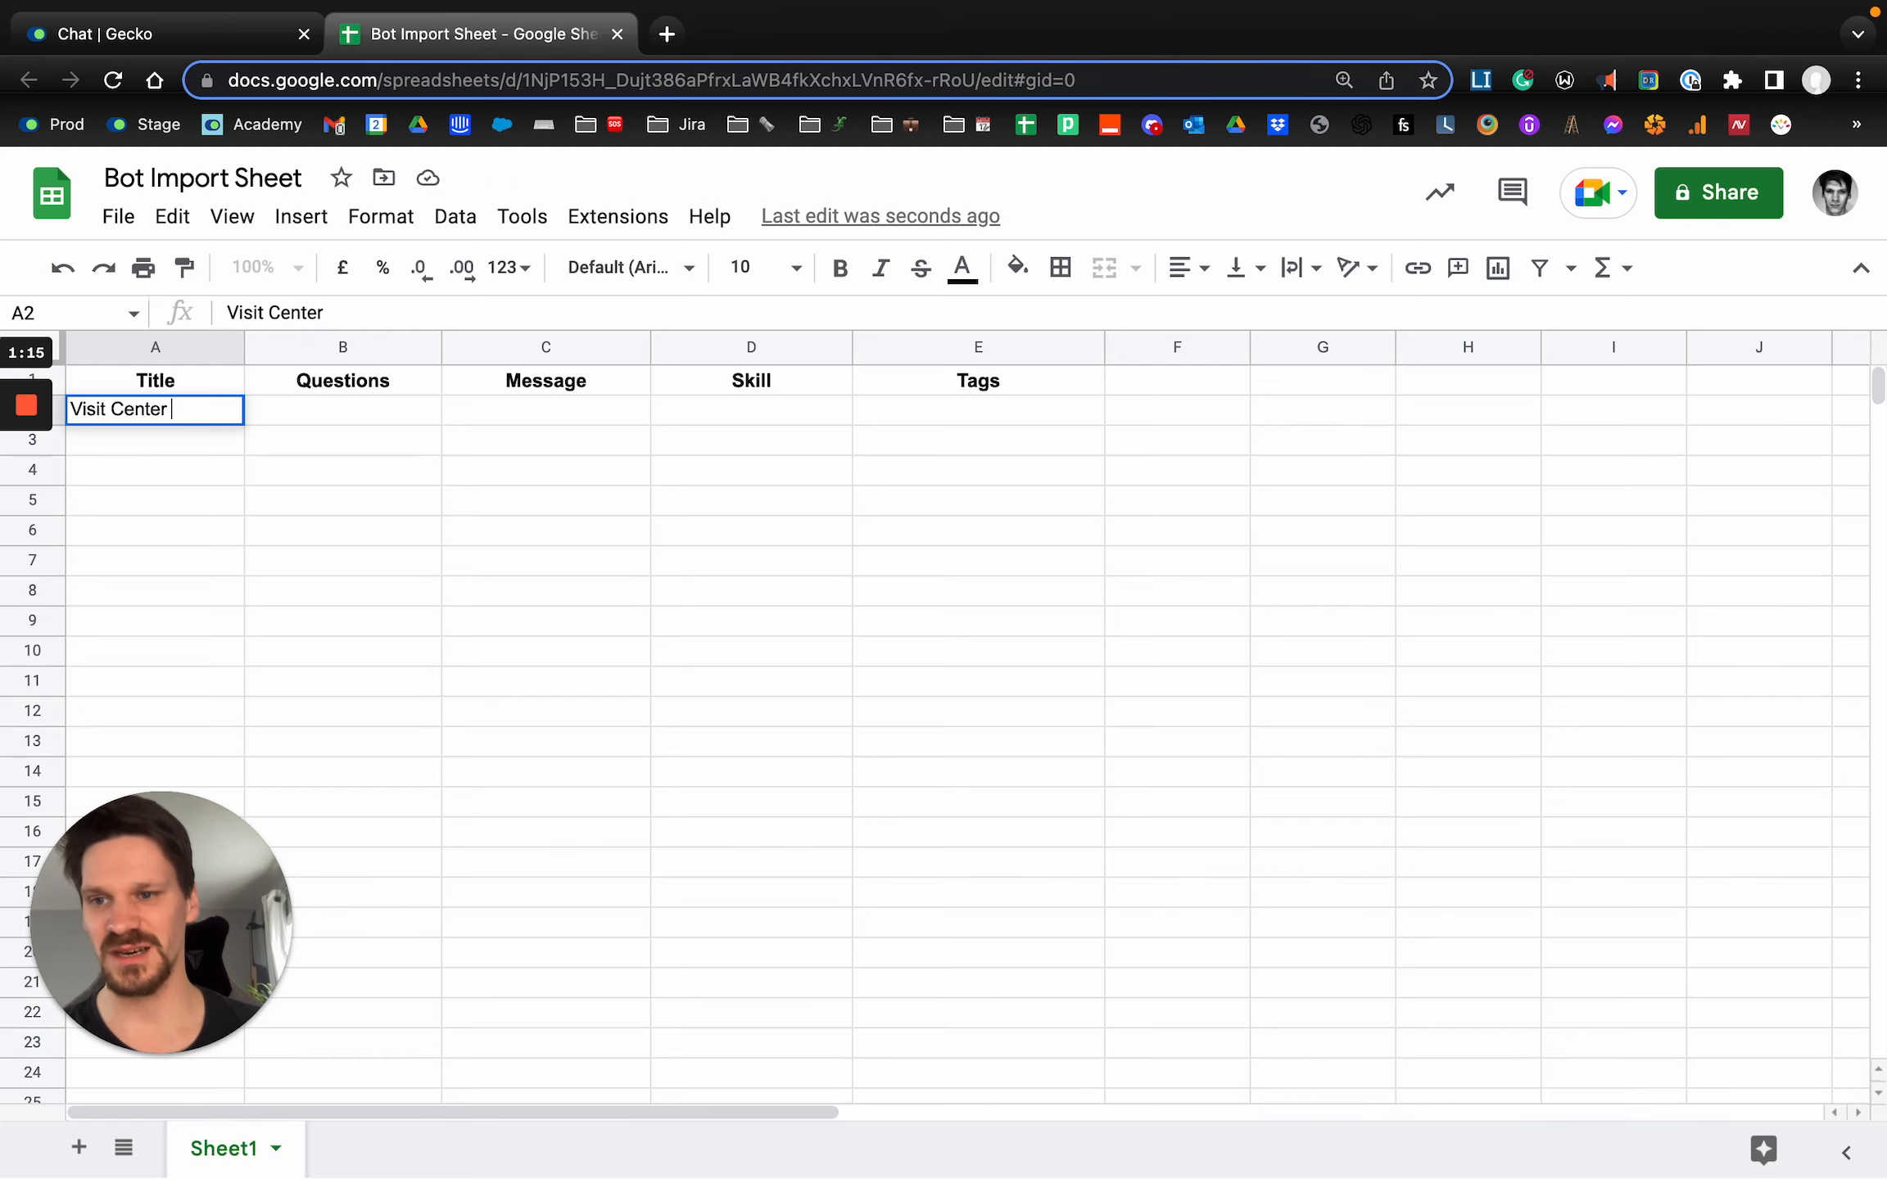
{"action": "type", "text": "- How d"}
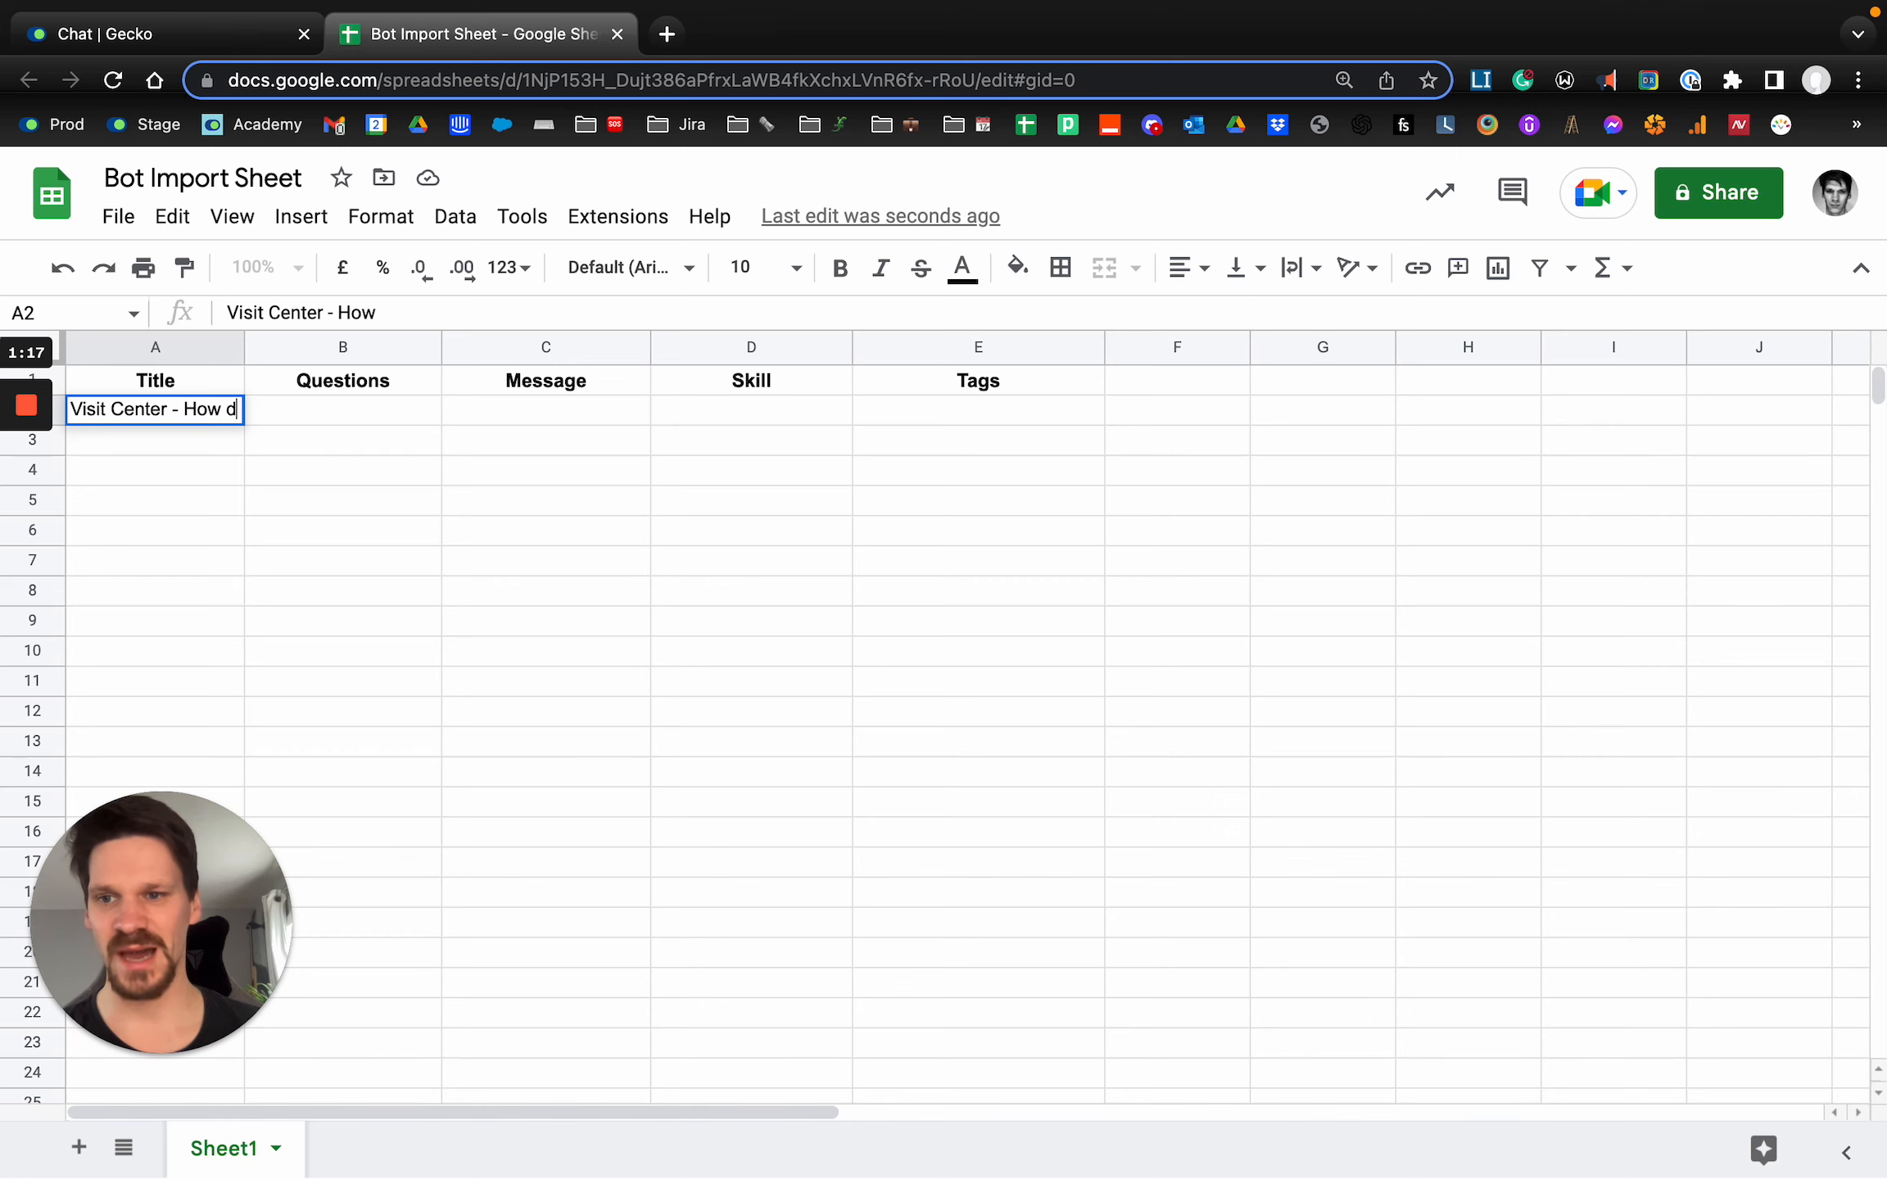
{"action": "type", "text": "o I get to campus"}
{"action": "key", "text": "Return"}
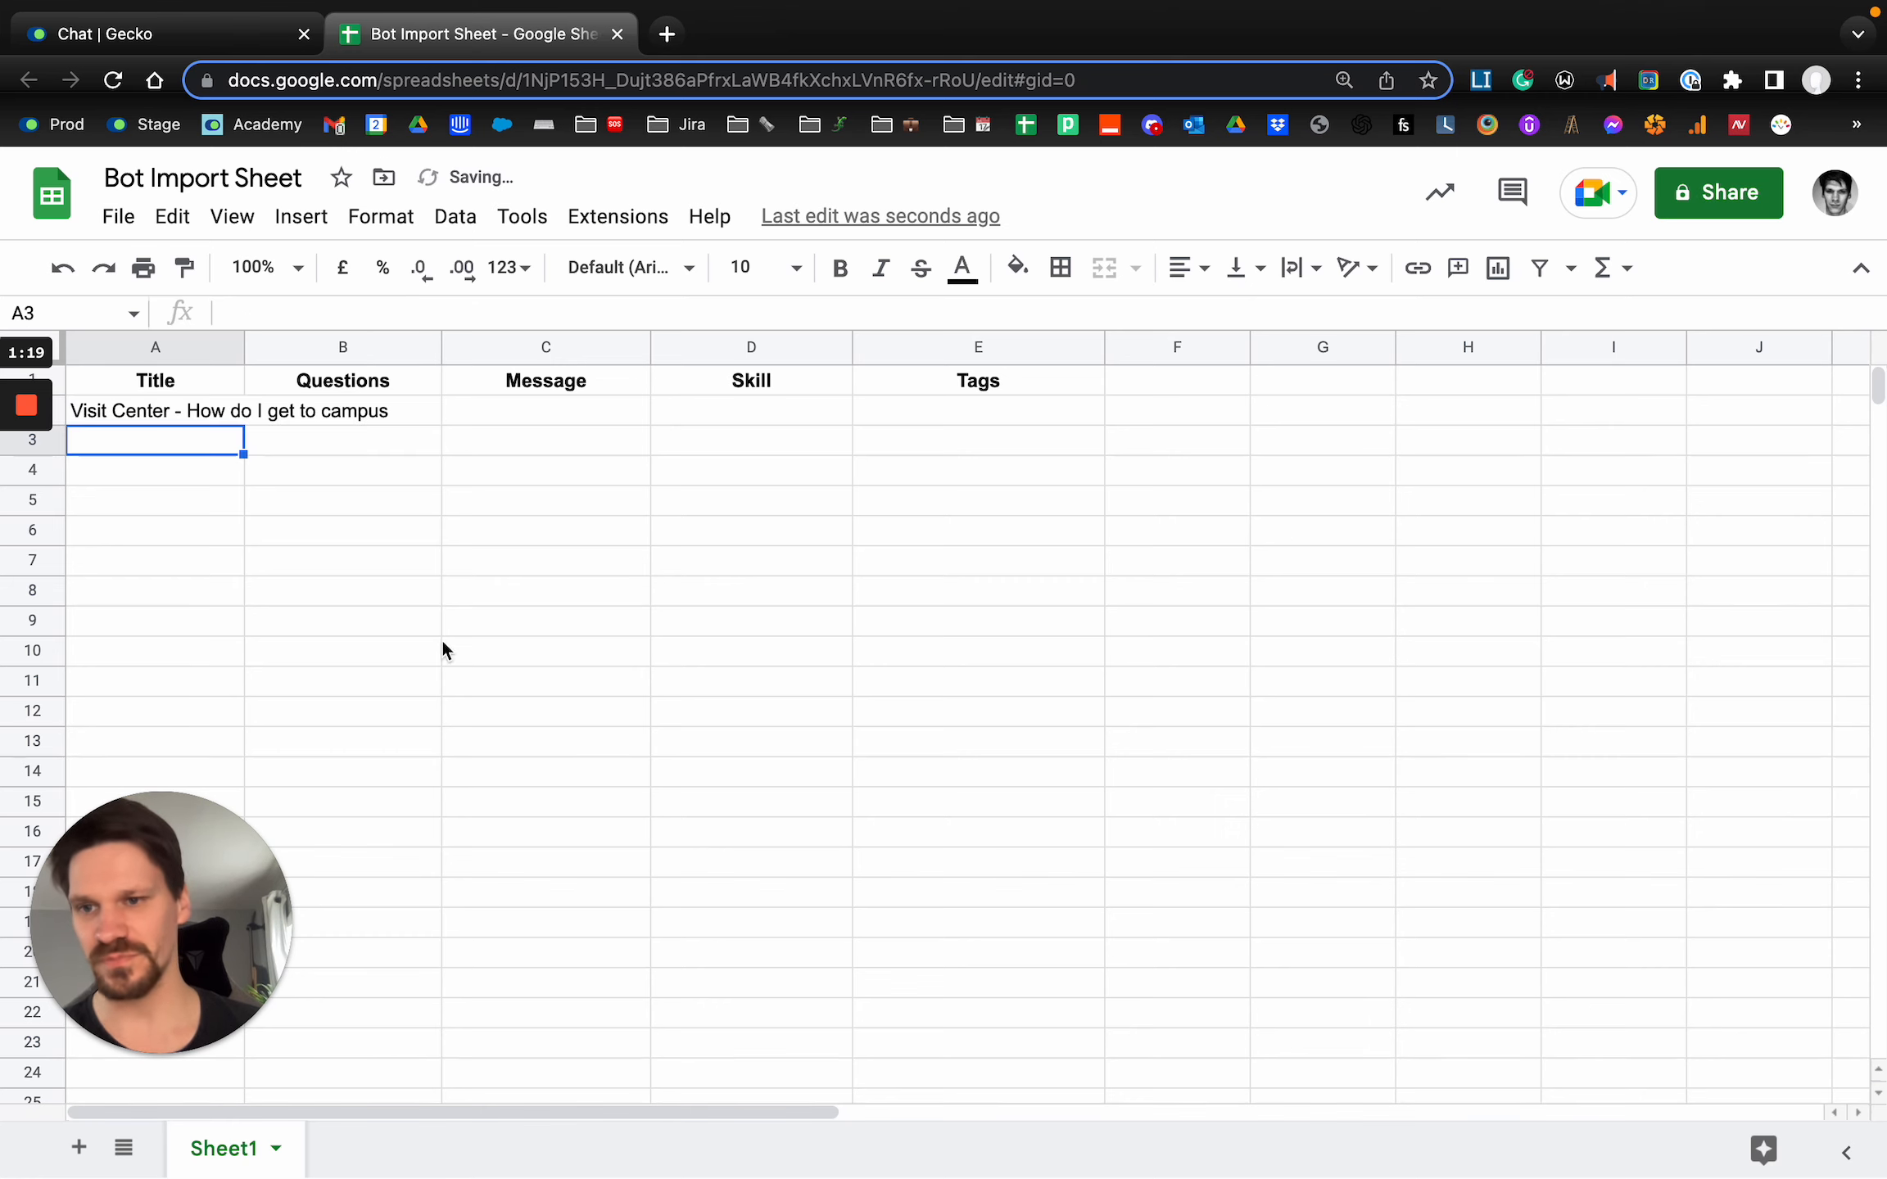
{"action": "double_click", "coordinate": [244, 347]}
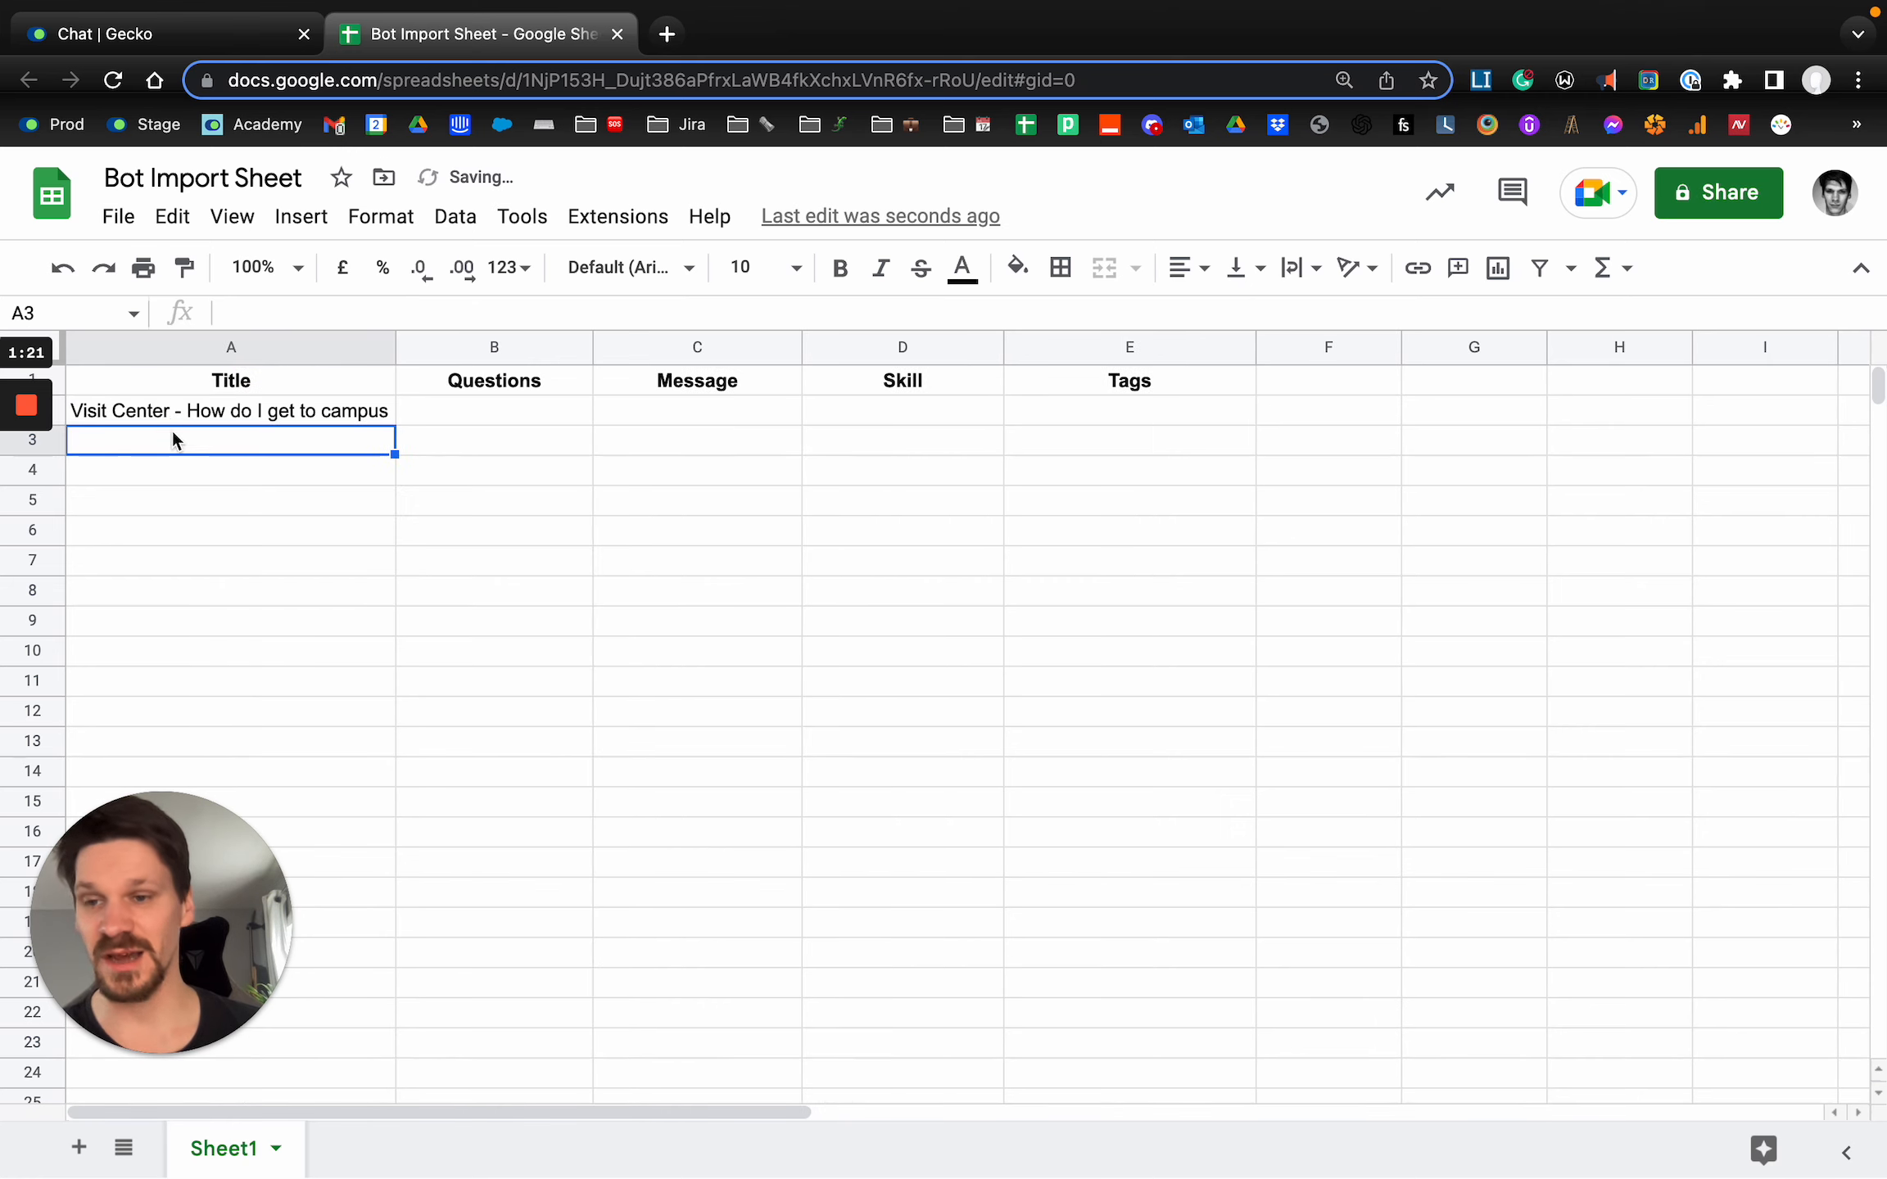
Widen the Questions column to slightly more than the Title column's width.
{"action": "left_click", "coordinate": [168, 412]}
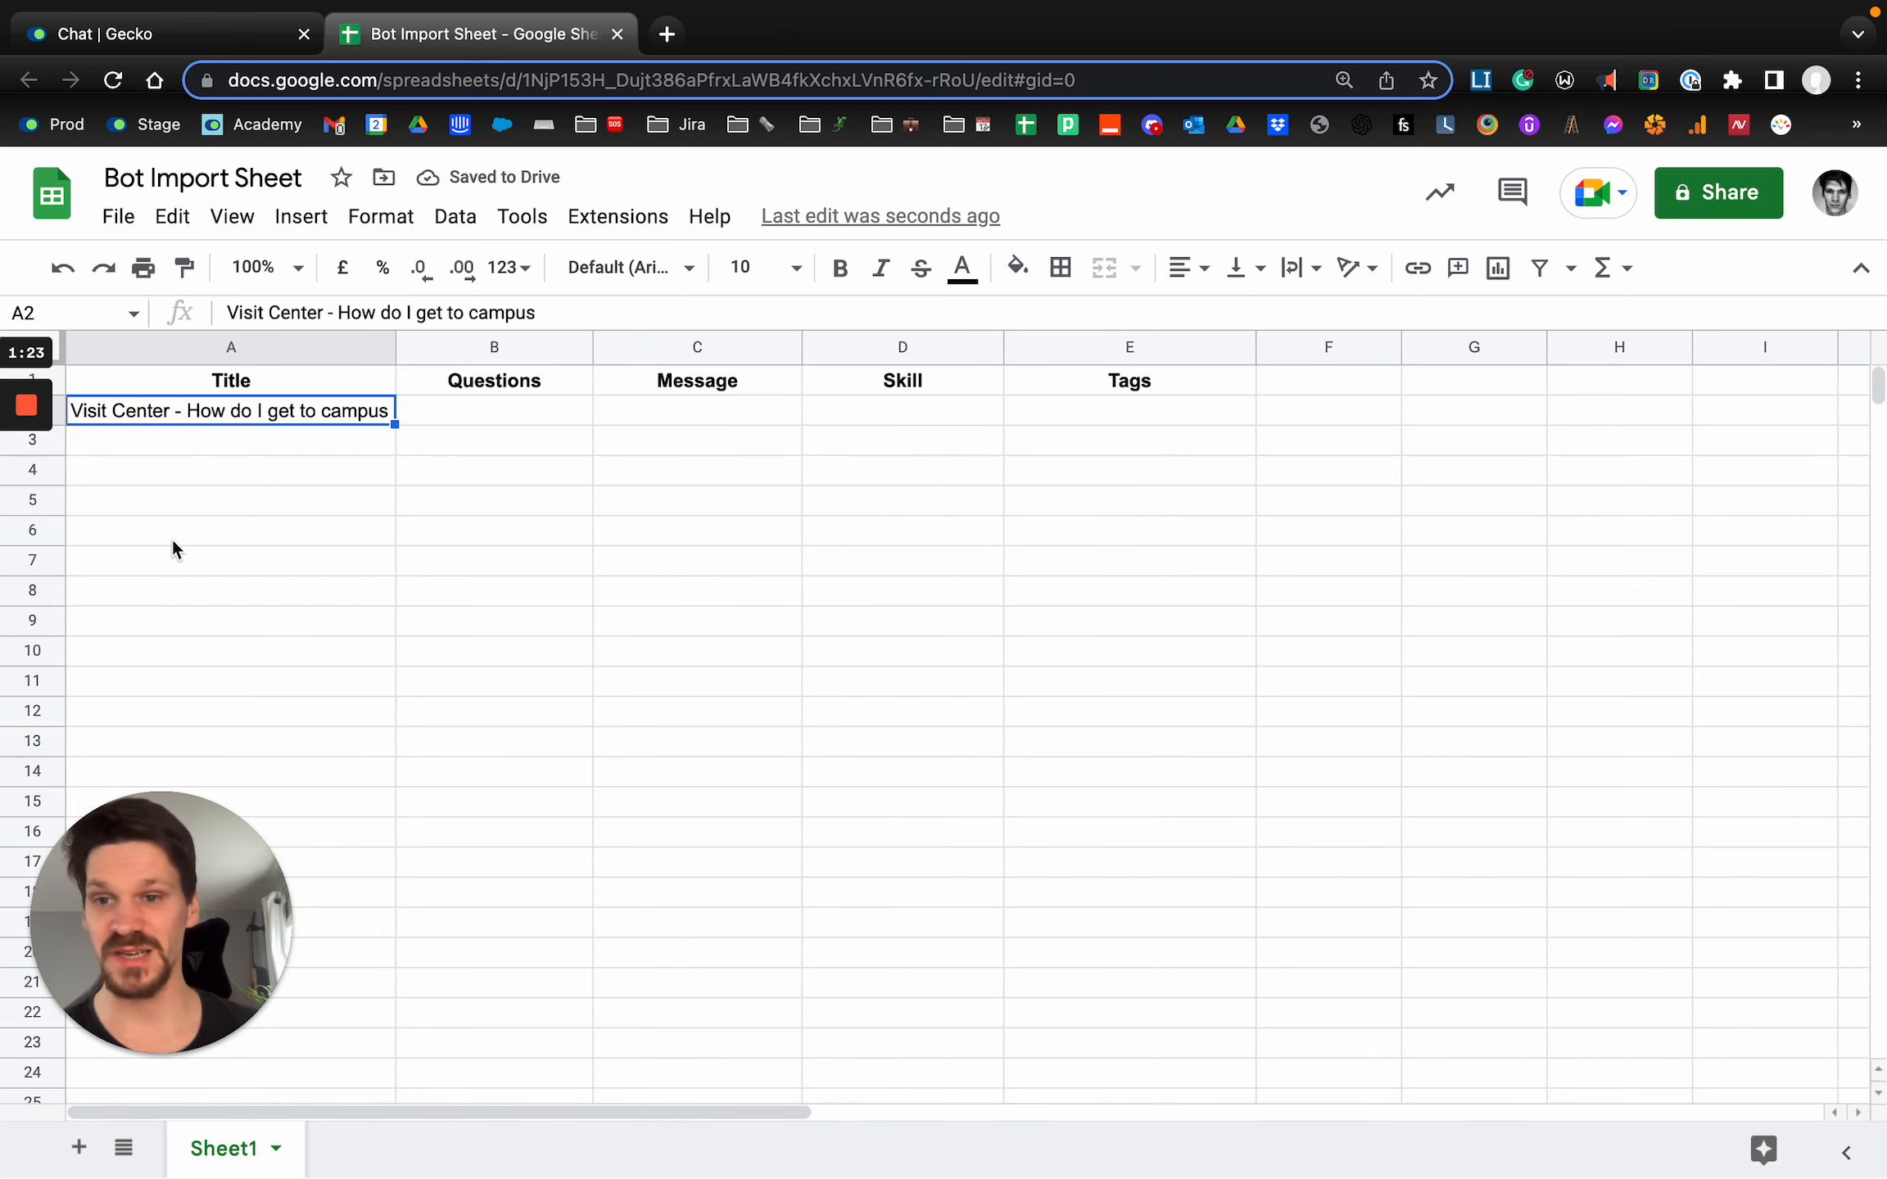
{"action": "left_click", "coordinate": [210, 500]}
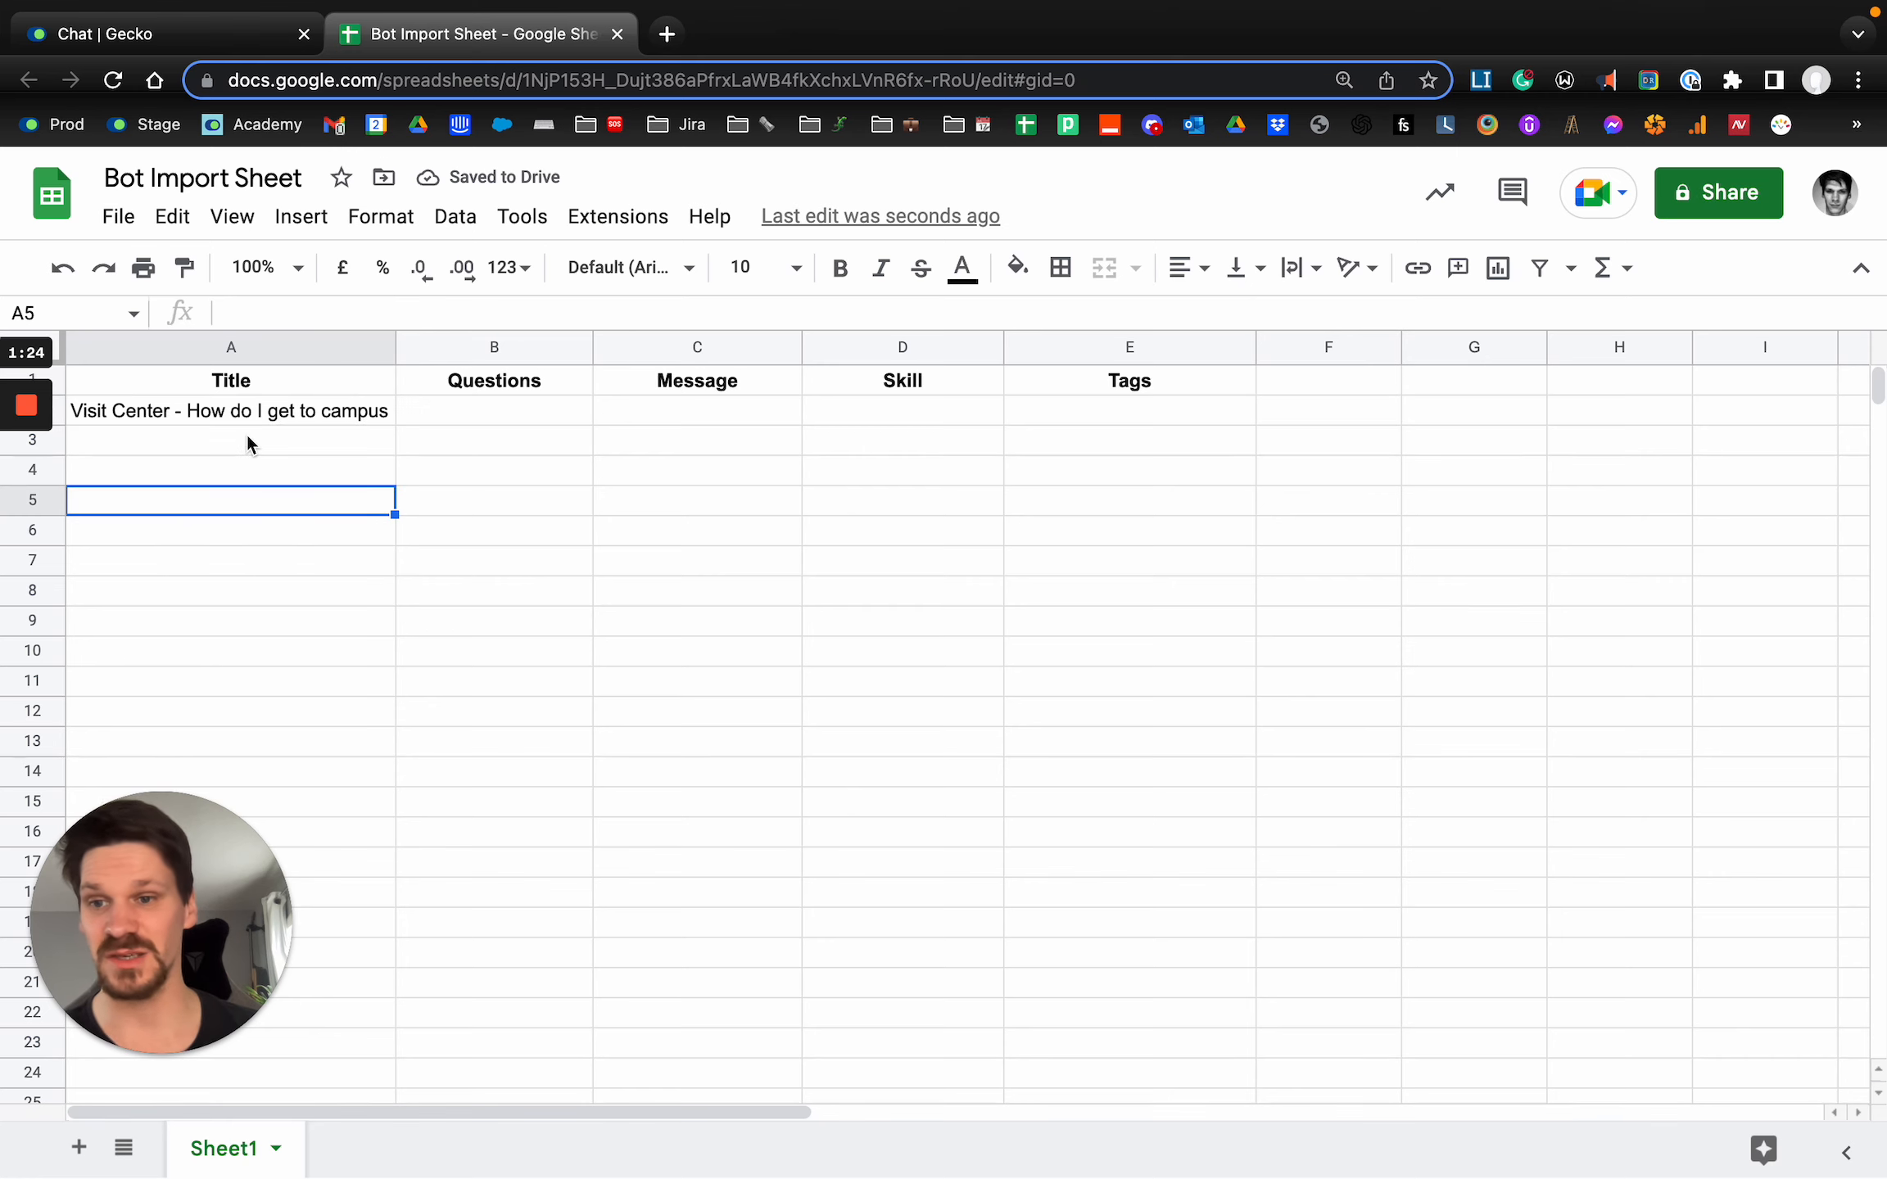
{"action": "left_click", "coordinate": [208, 416]}
{"action": "left_click", "coordinate": [492, 416]}
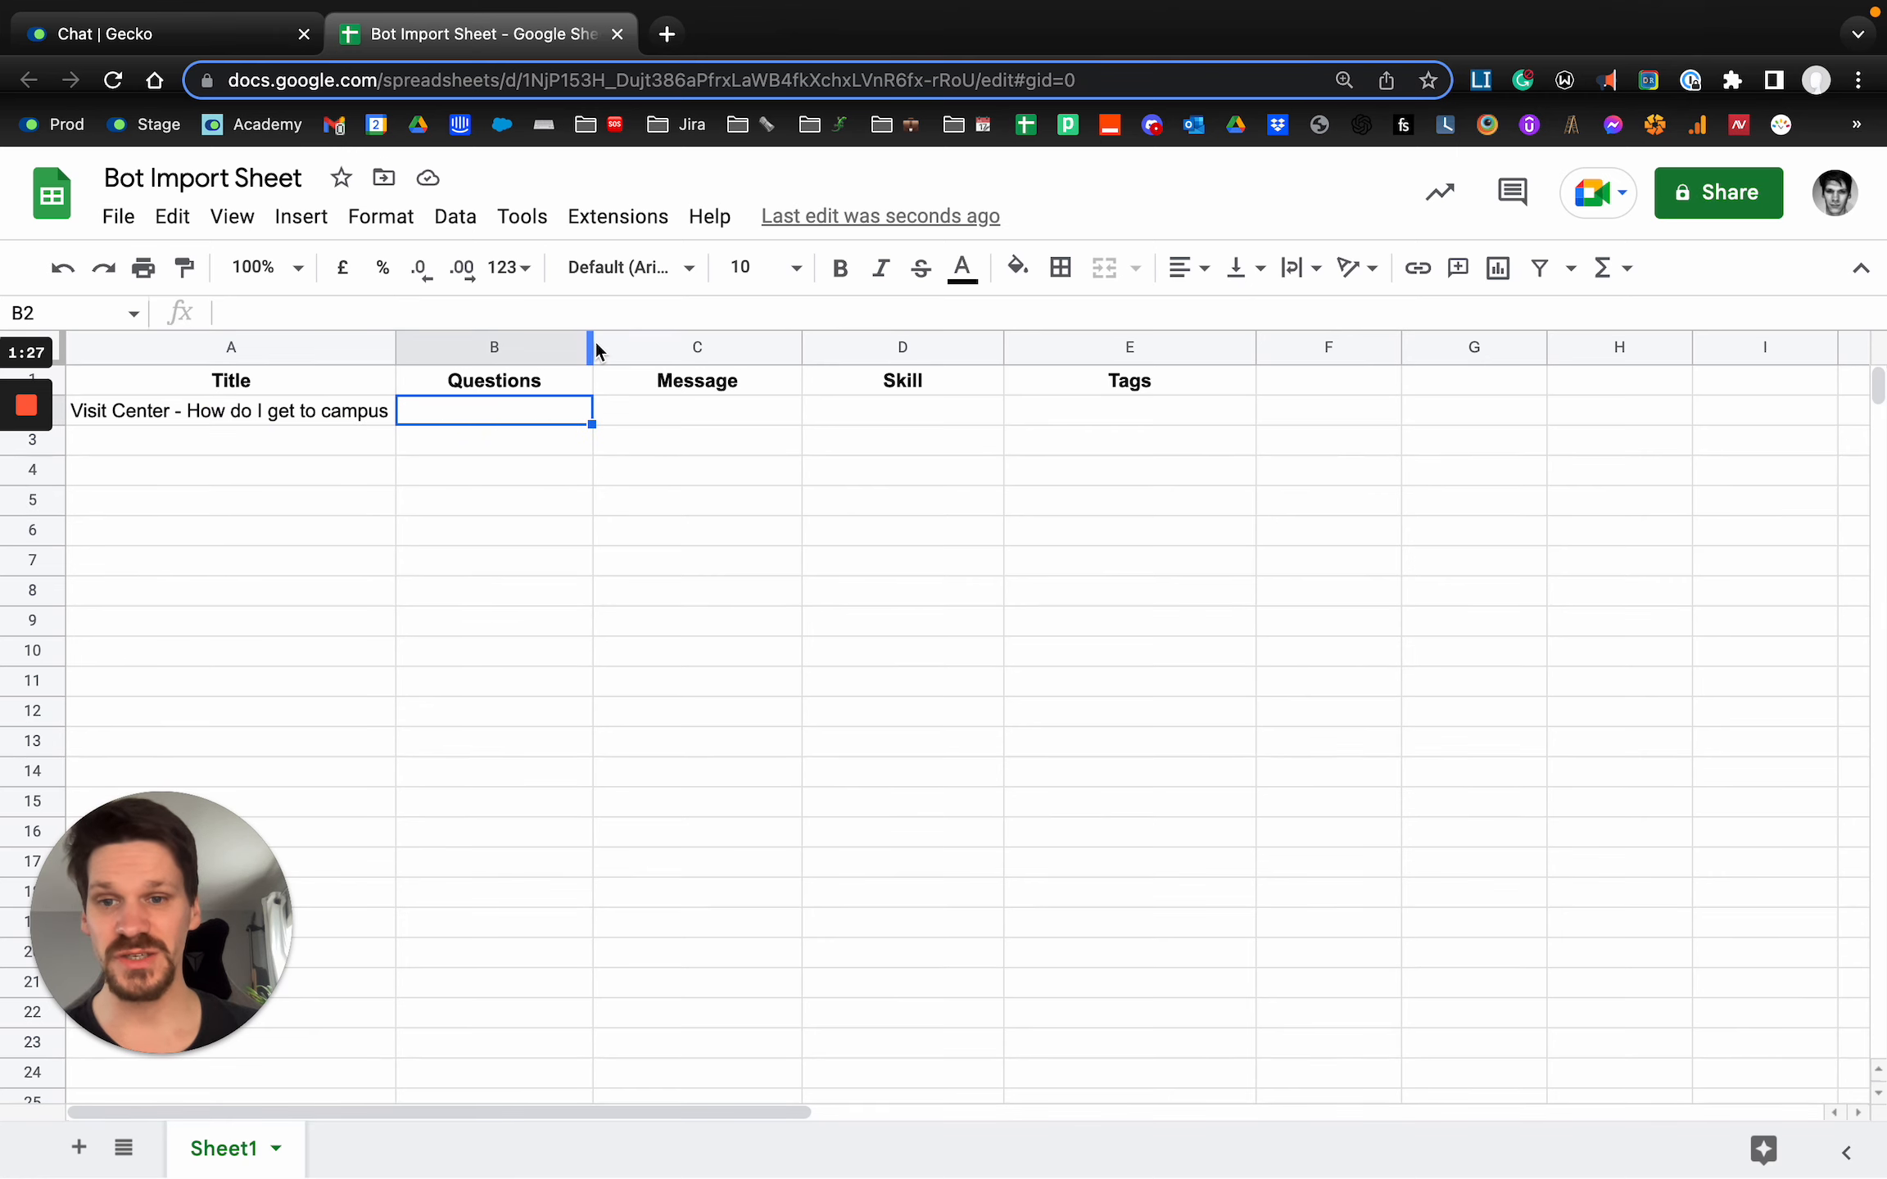
{"action": "left_click_drag", "start_coordinate": [593, 344], "coordinate": [741, 345]}
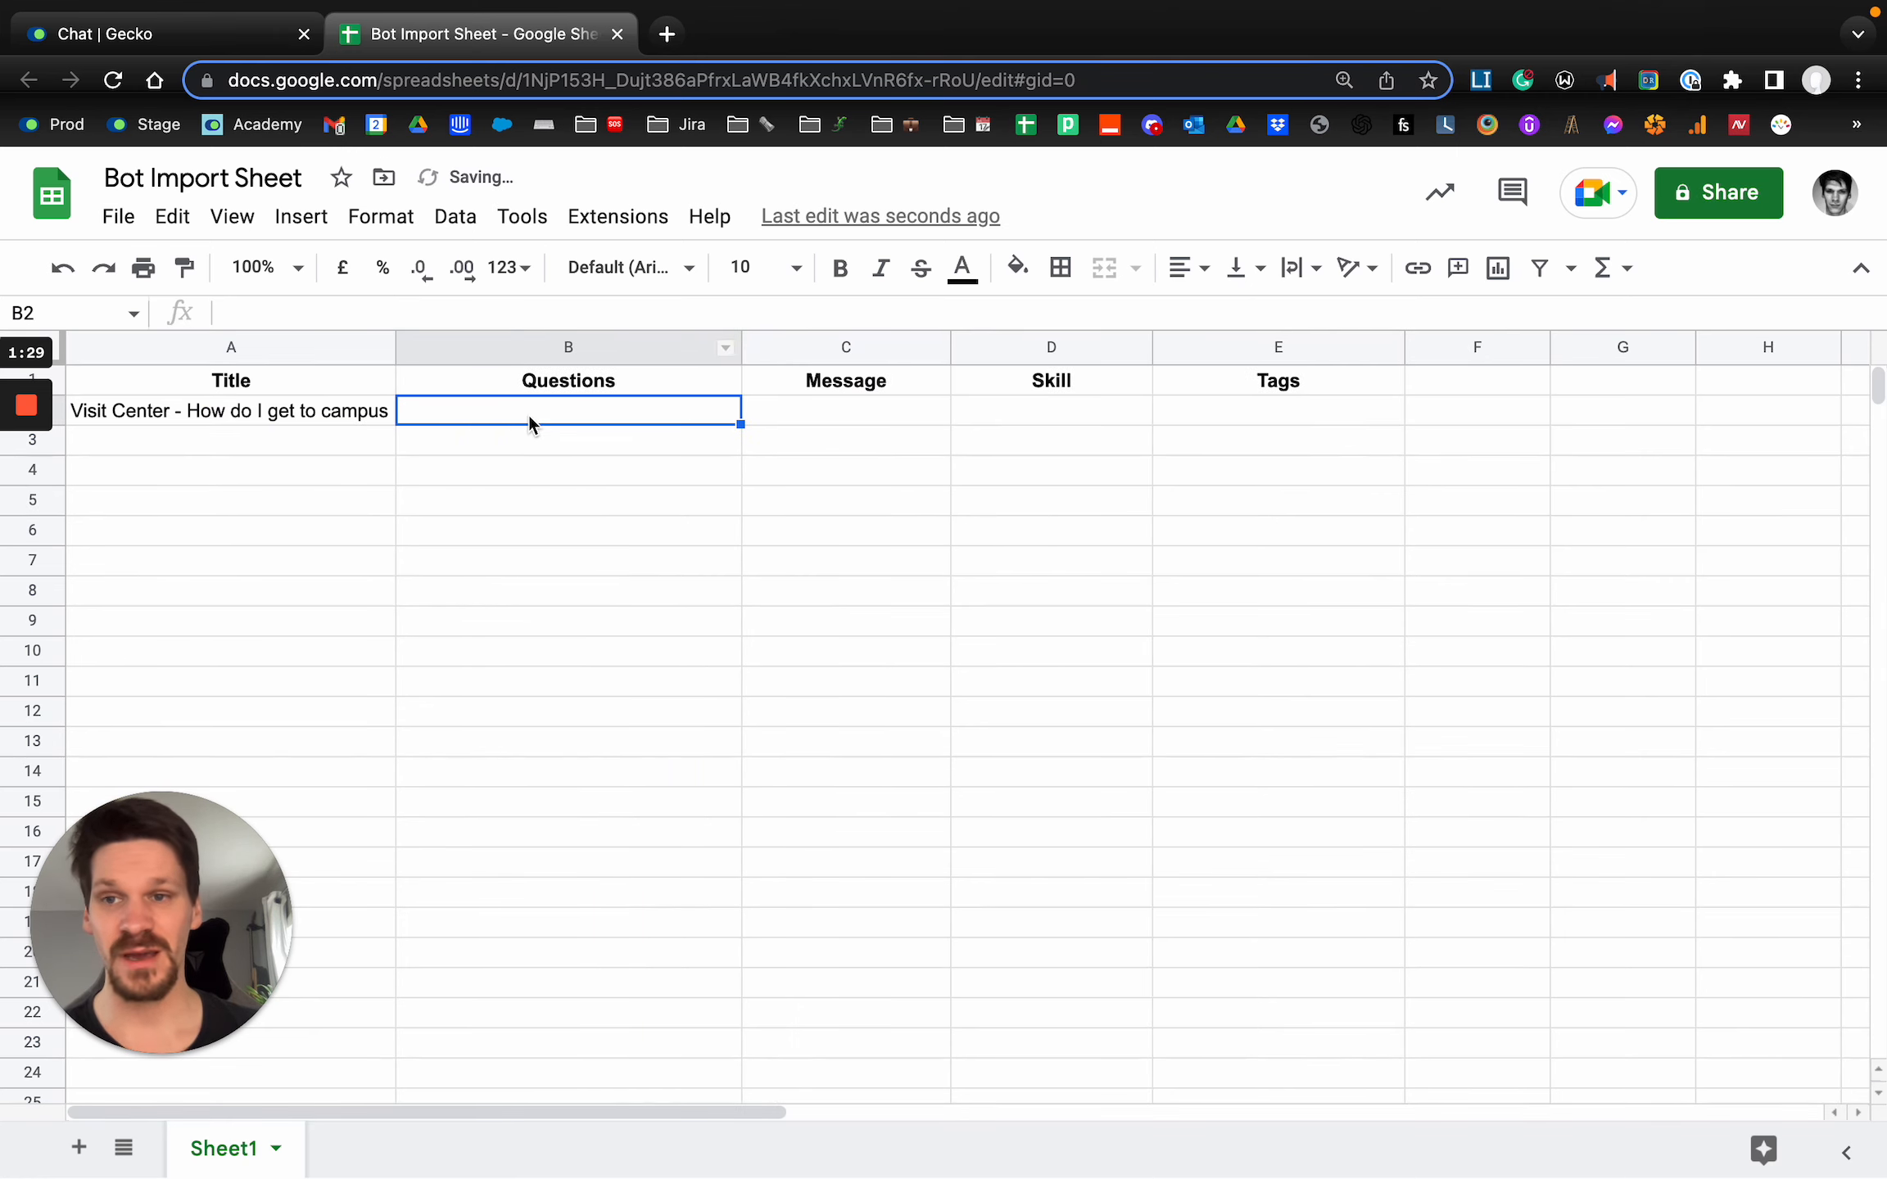
Switch to Gecko and start a new answer for the Academy Bot.
{"action": "left_click", "coordinate": [208, 46]}
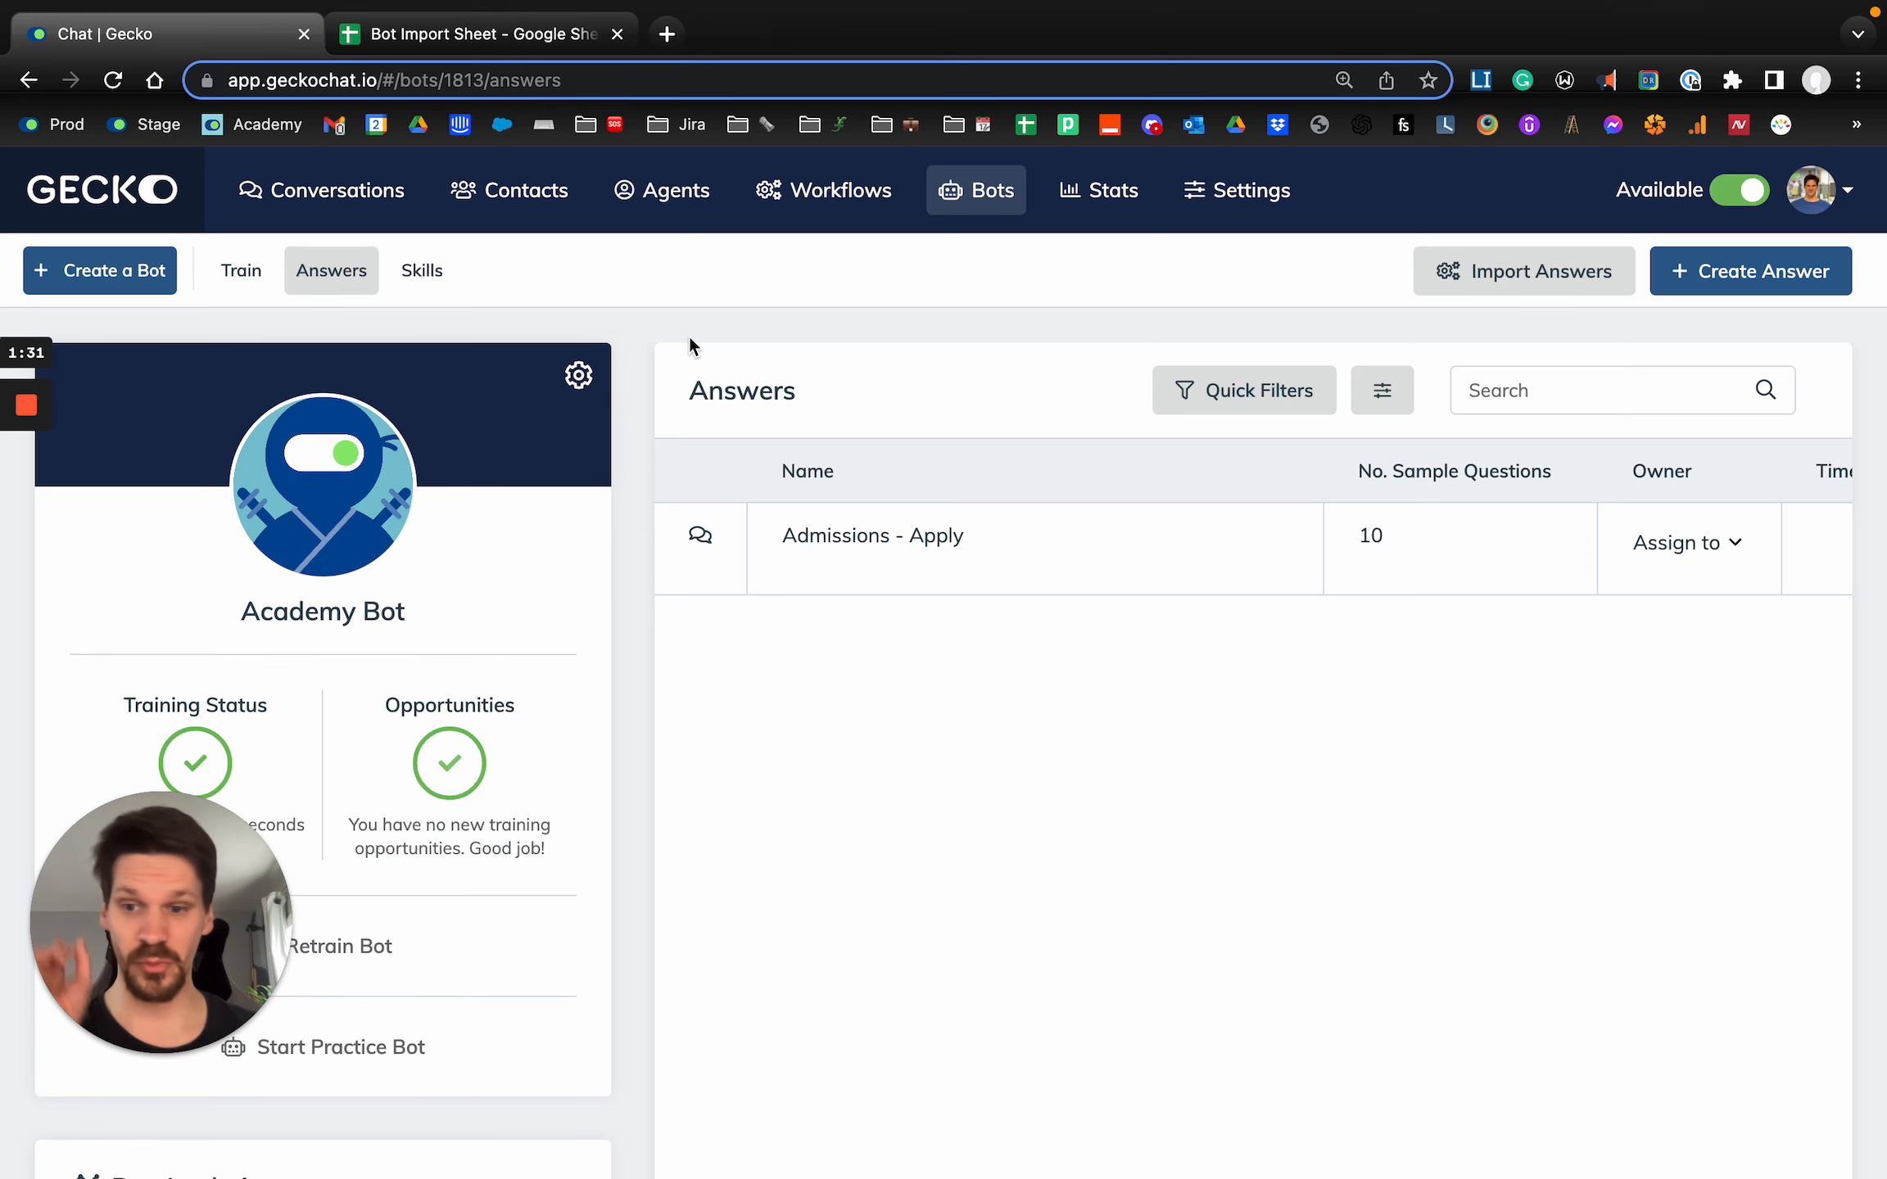
{"action": "left_click", "coordinate": [1736, 270]}
{"action": "scroll", "coordinate": [980, 556], "scroll_direction": "down", "scroll_amount": 5}
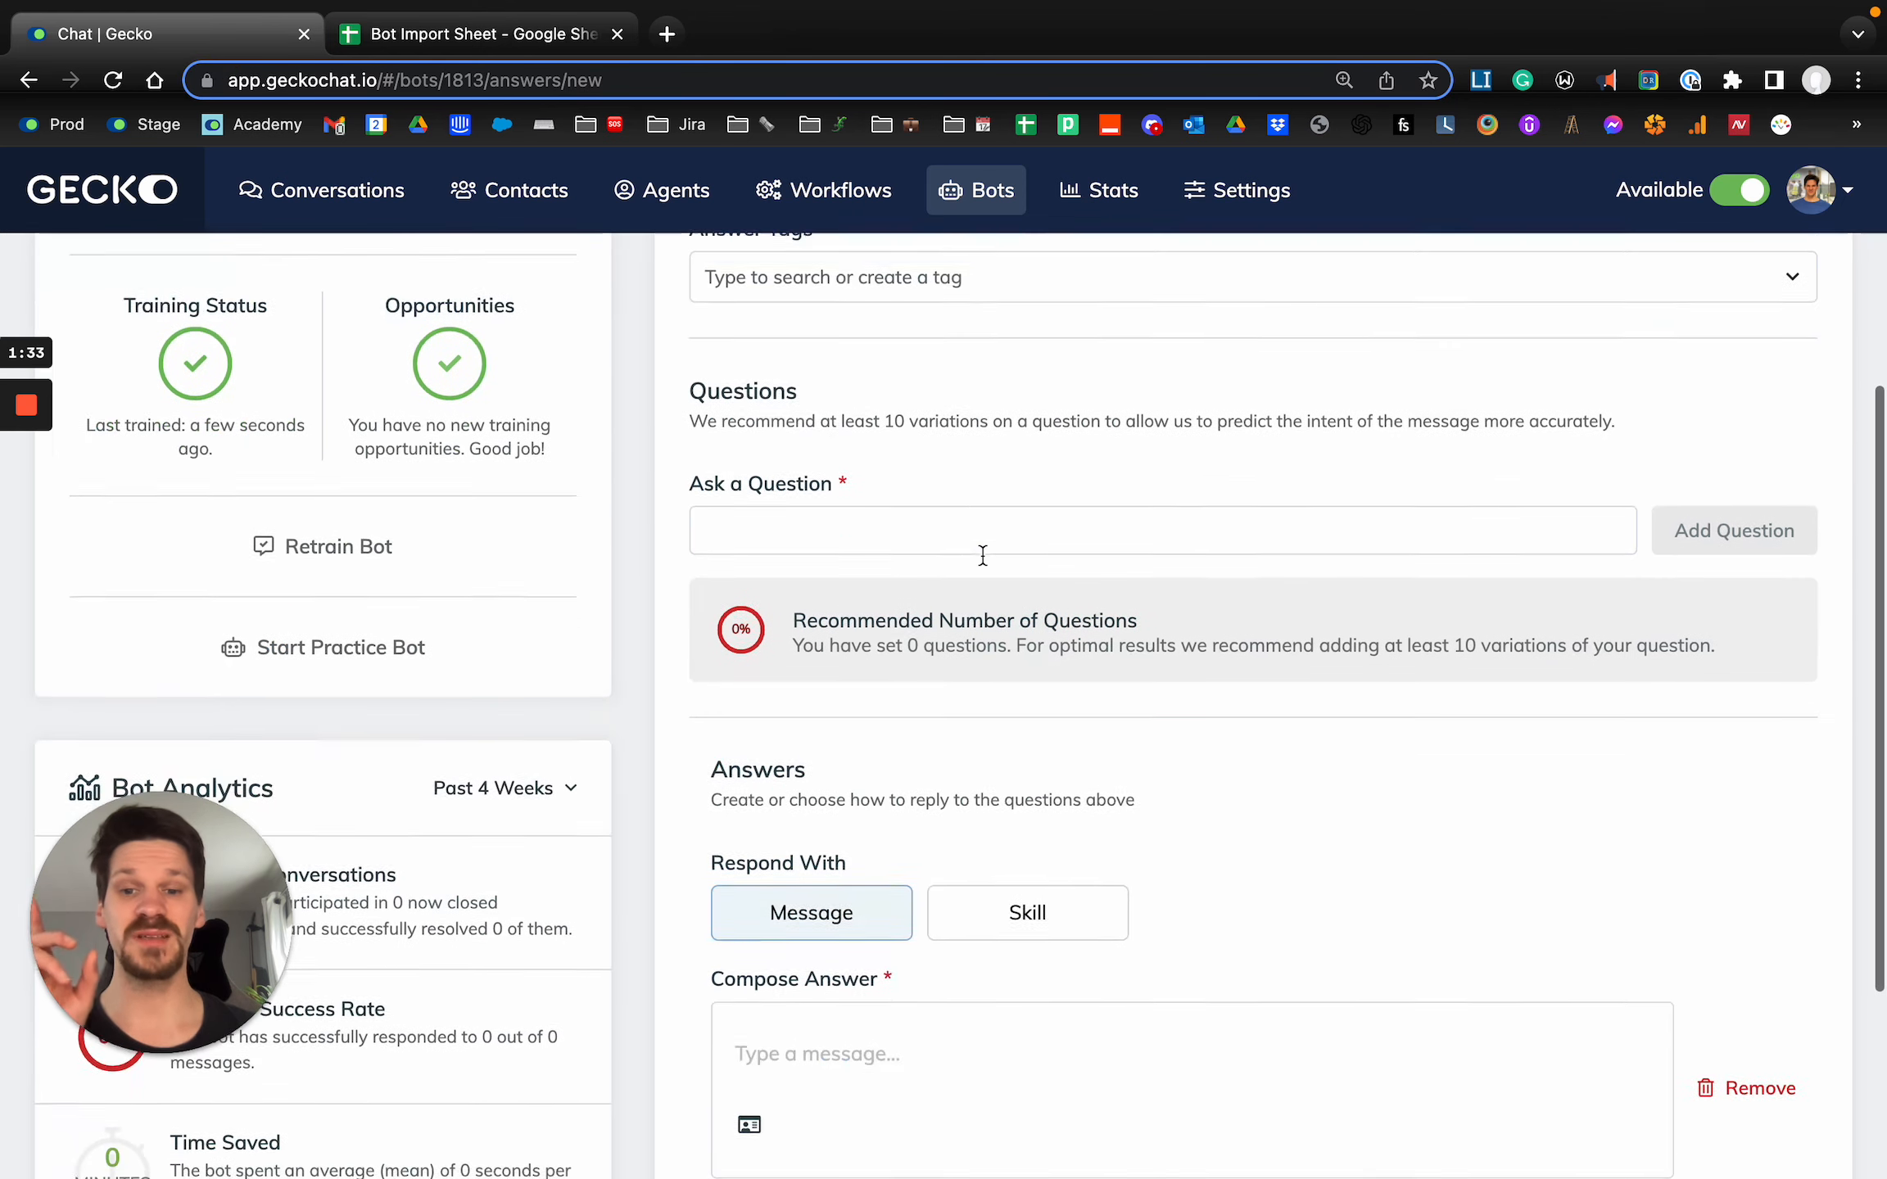
Add the sample questions "wueihf", "iowuefh" and "iwueyhf" to the new answer.
{"action": "left_click", "coordinate": [884, 500]}
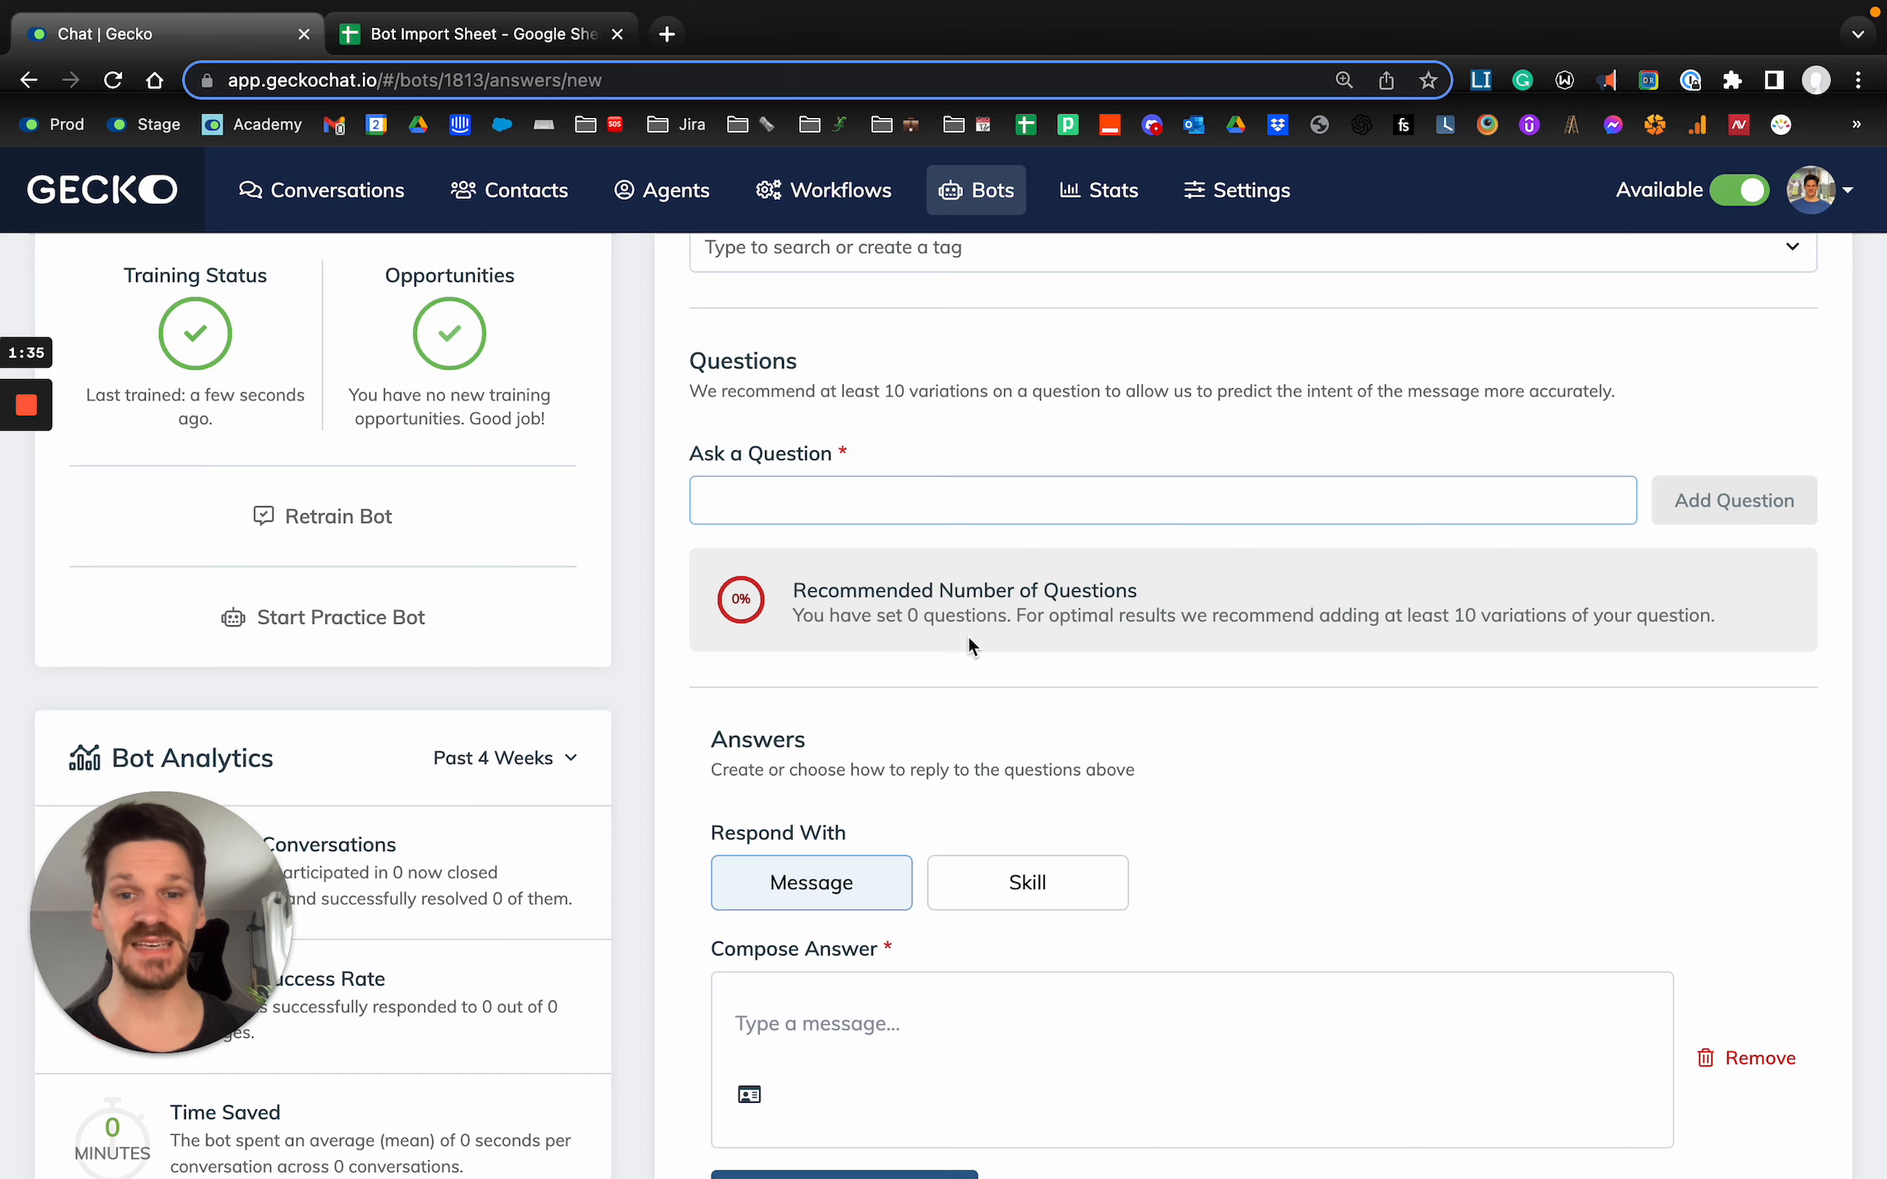
{"action": "type", "text": "wueihf"}
{"action": "key", "text": "Return"}
{"action": "type", "text": "iowuefh"}
{"action": "key", "text": "Return"}
{"action": "type", "text": "iwueyhf"}
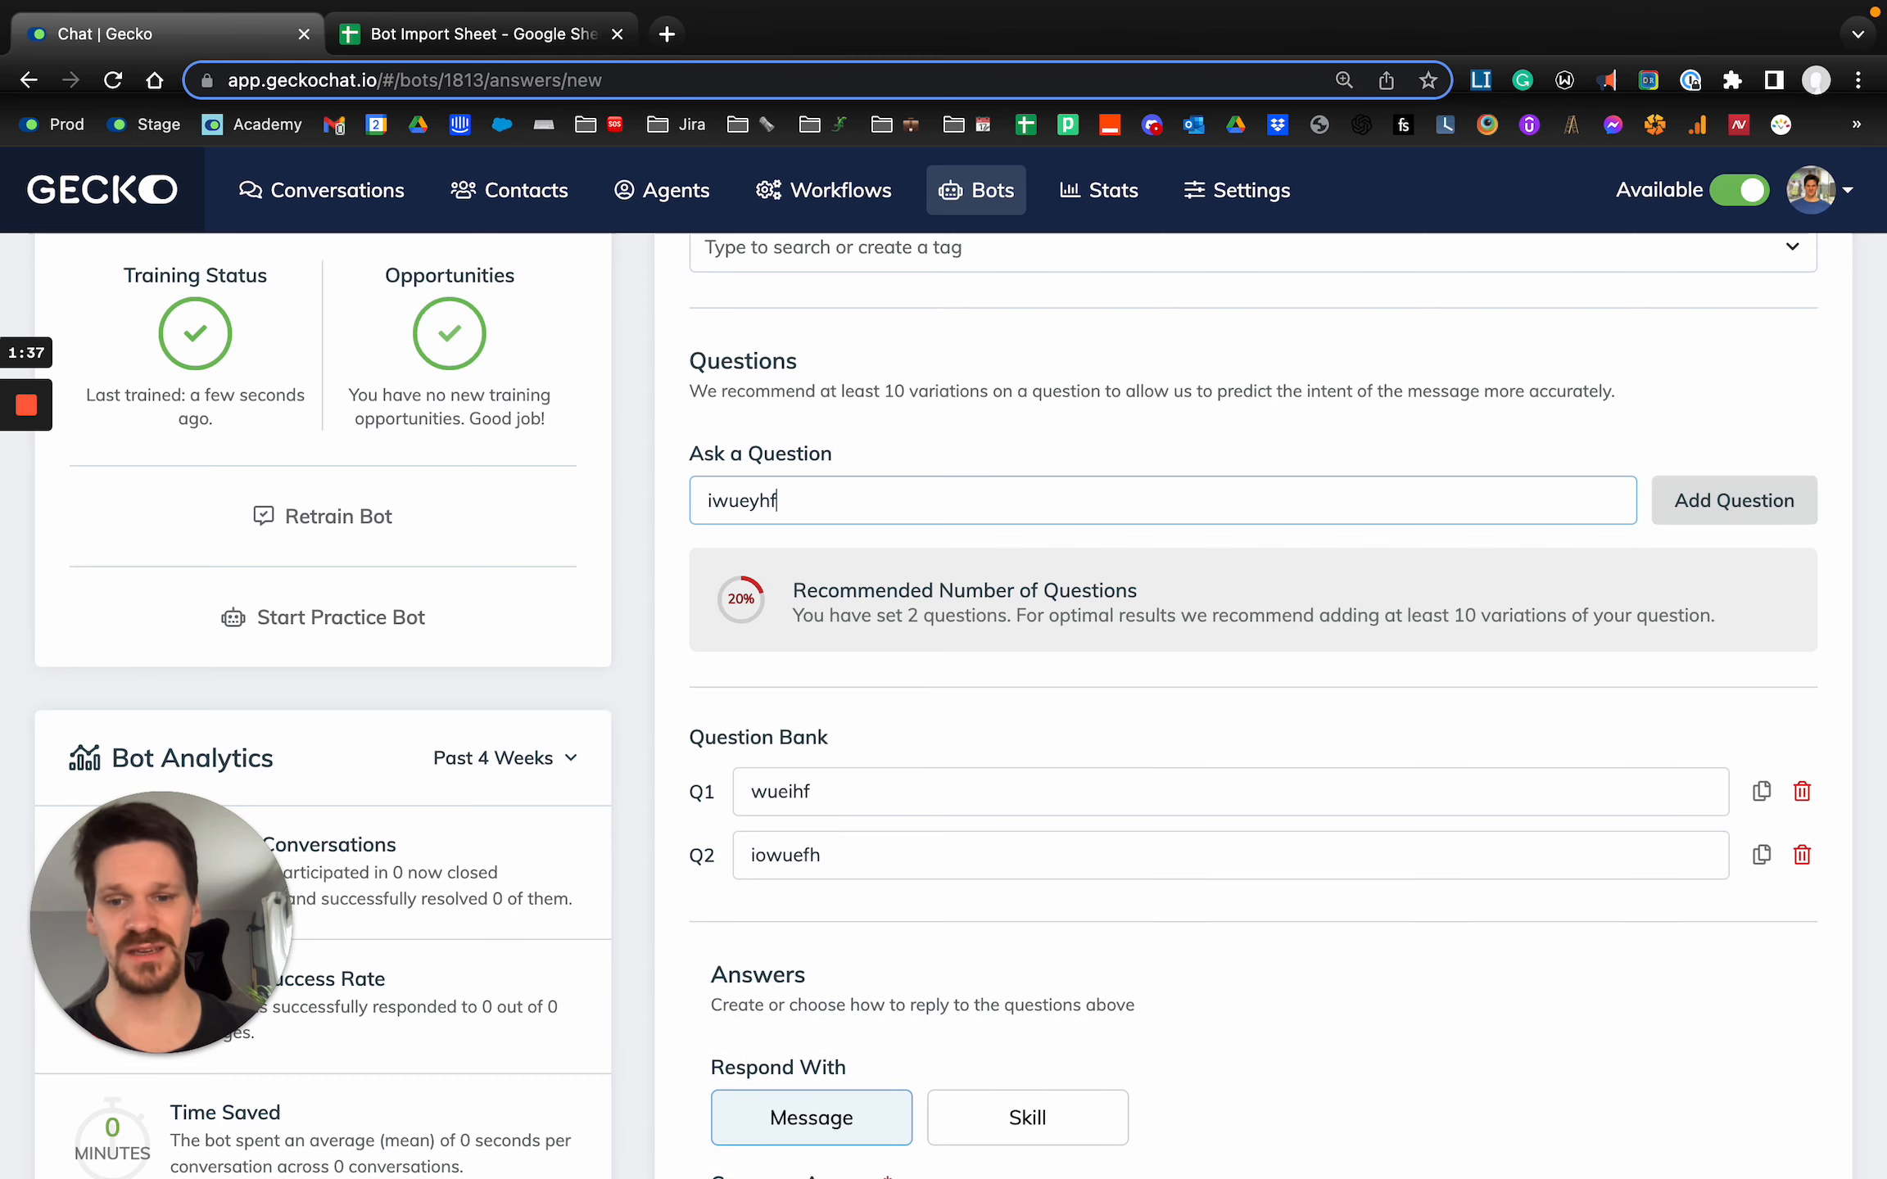
{"action": "key", "text": "Return"}
Switch to Google Sheets and start the Questions entry in B2 with "how do I get to campus?" in double quotes.
{"action": "key", "text": "ctrl+Tab"}
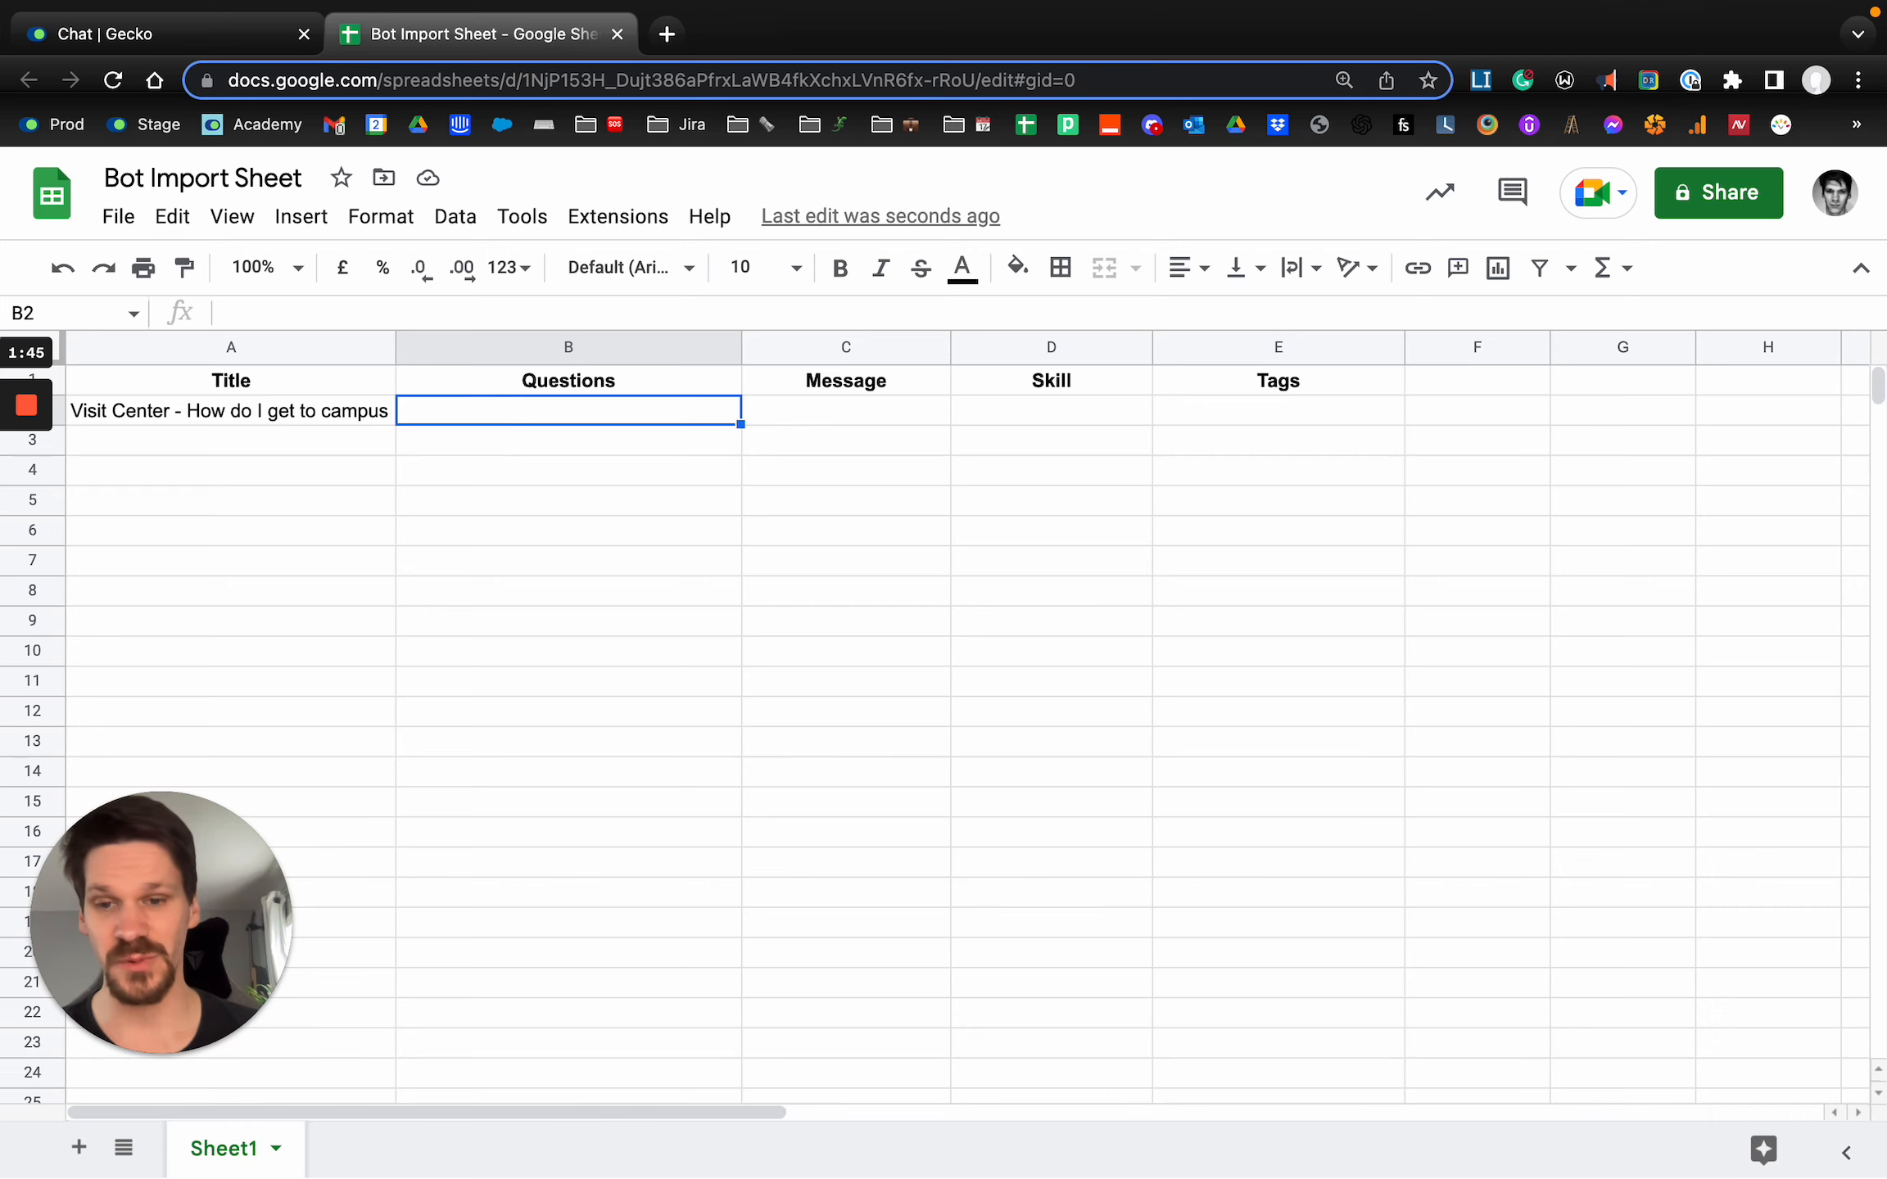
{"action": "type", "text": "\"h"}
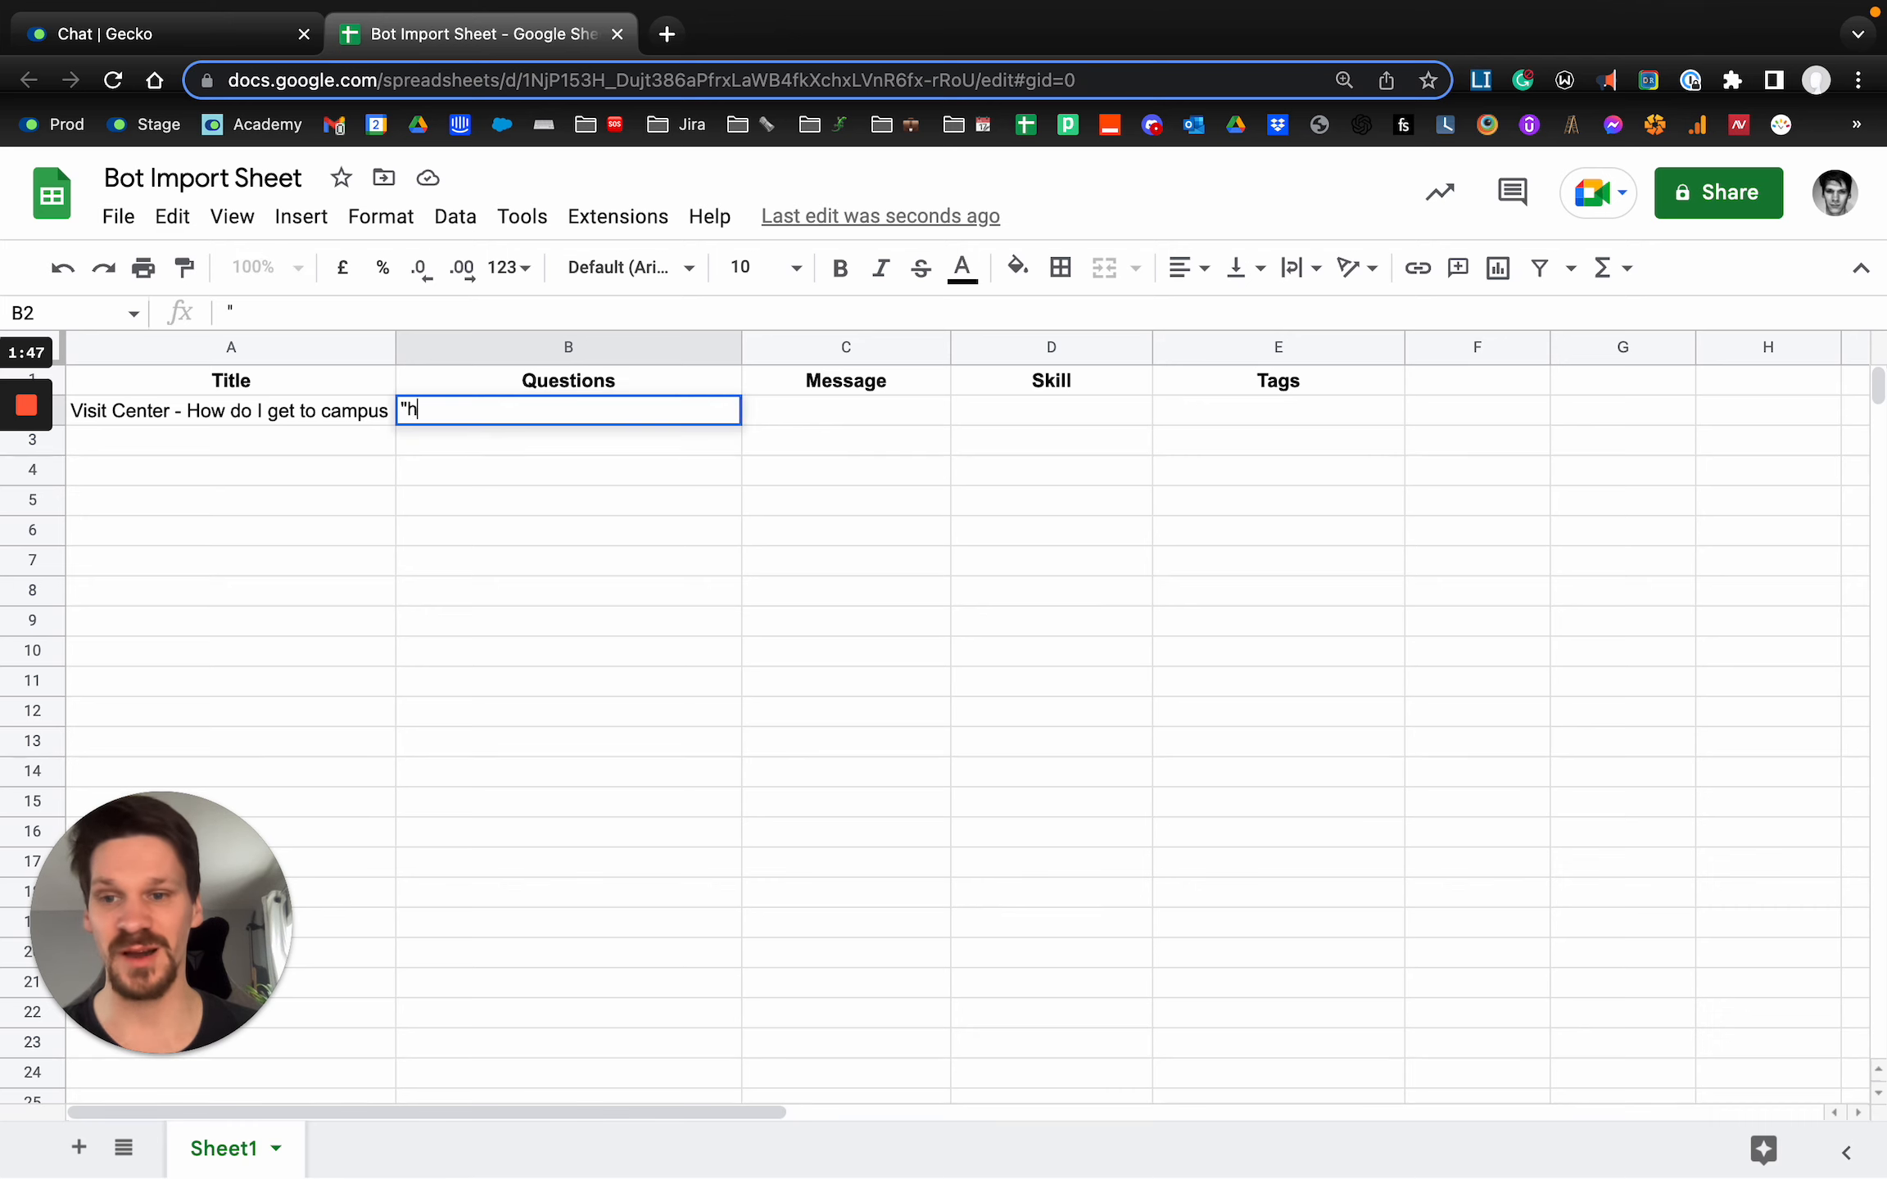
{"action": "type", "text": "ow do I get to campus?\","}
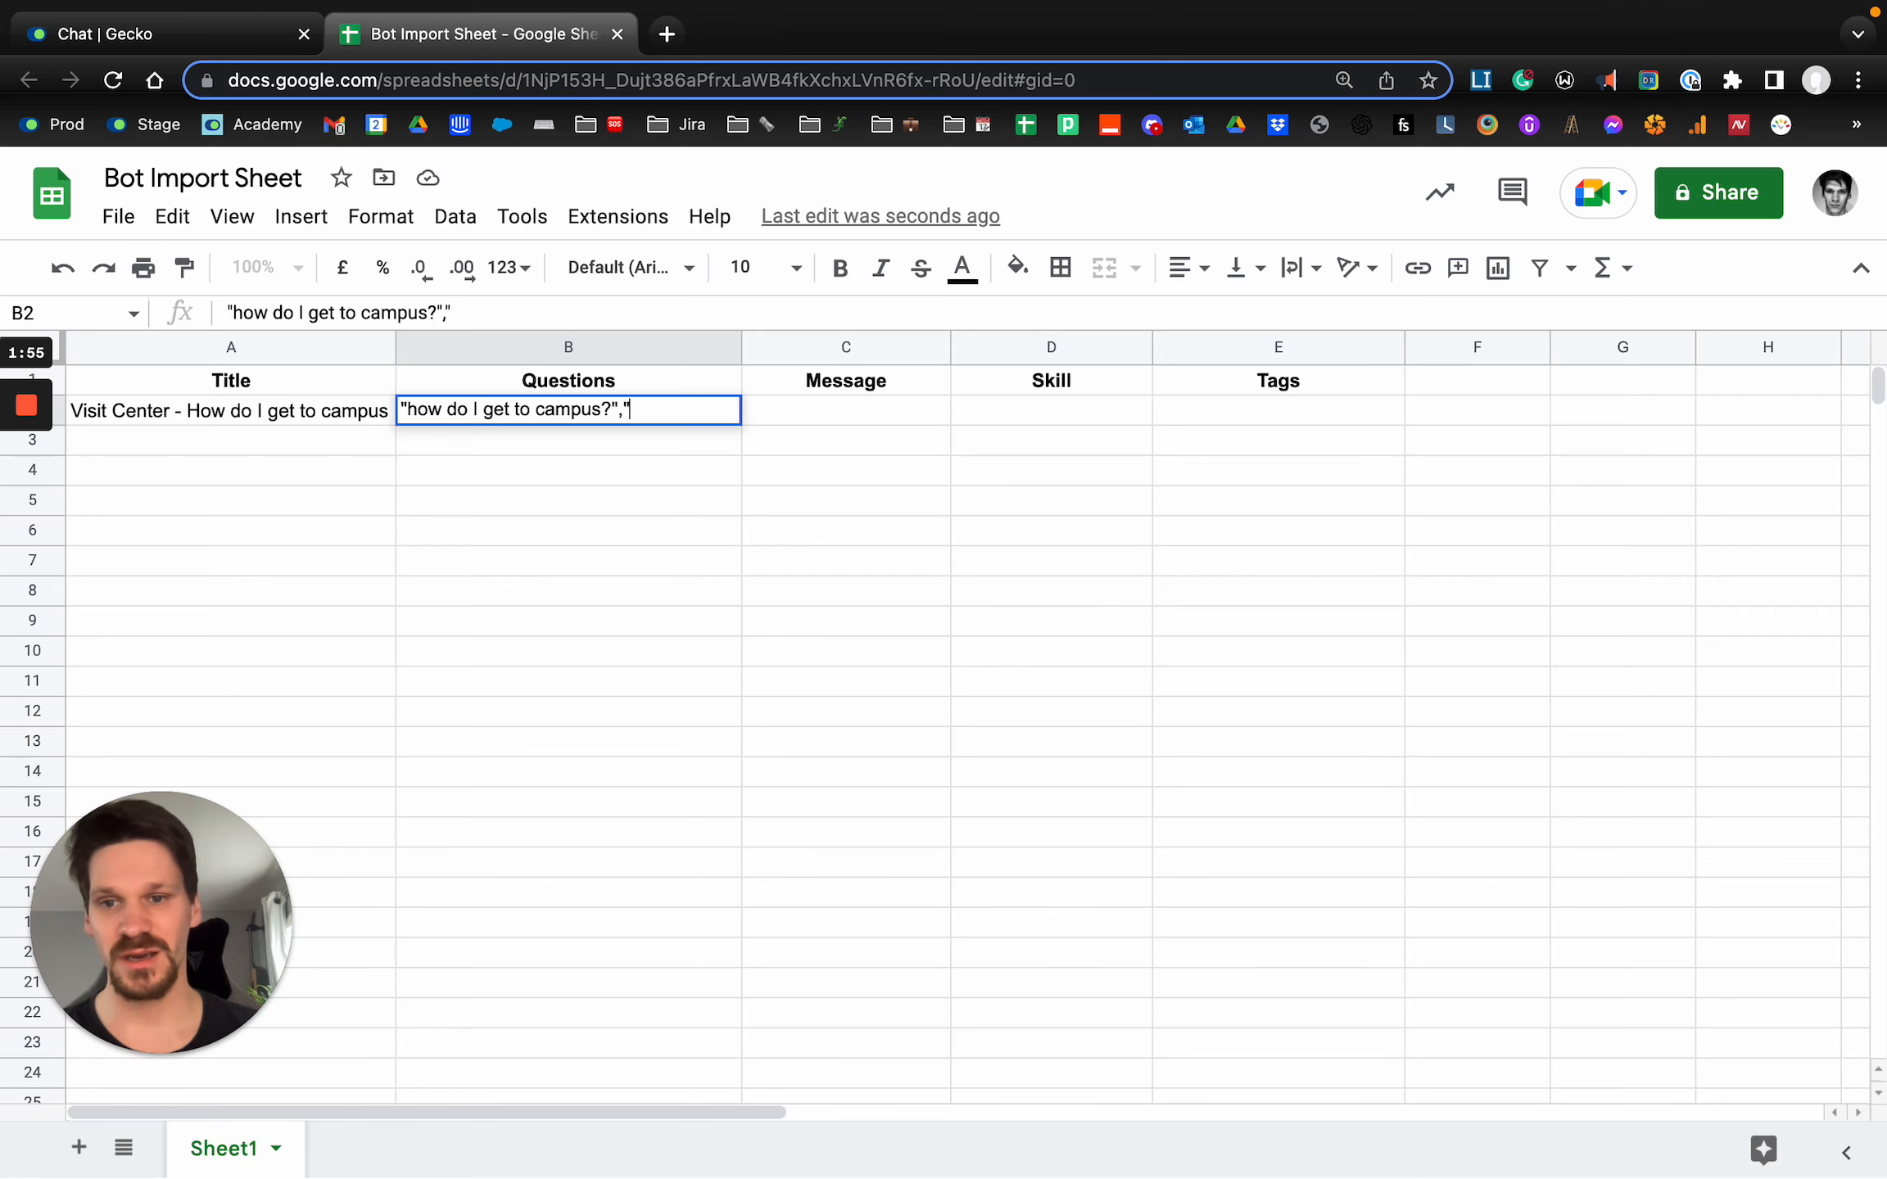
Append to B2, comma-separated and each in double quotes, "where do I go to get to campus?" and "can you give me the address for campus?".
{"action": "type", "text": "\"where do I go to "}
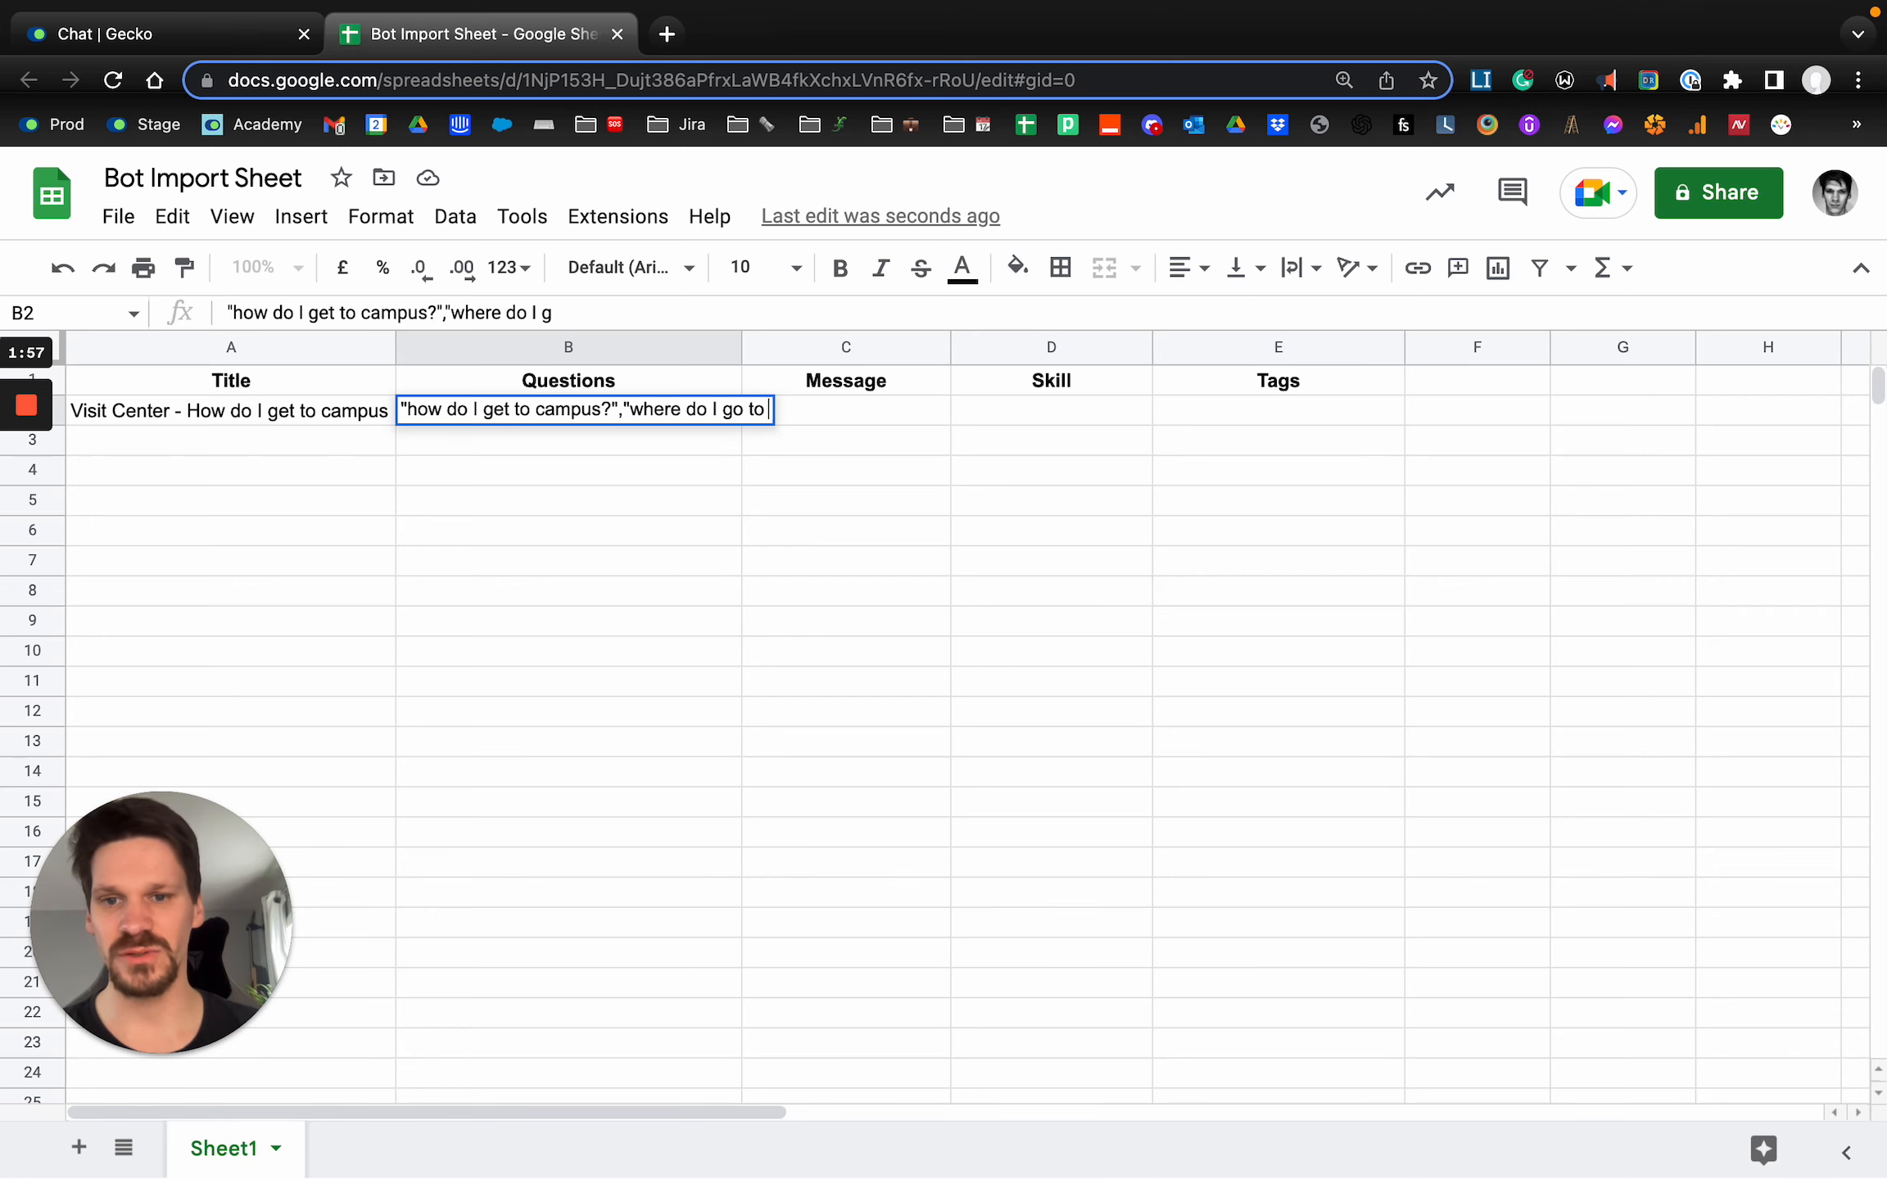
{"action": "type", "text": "get to campus?\","}
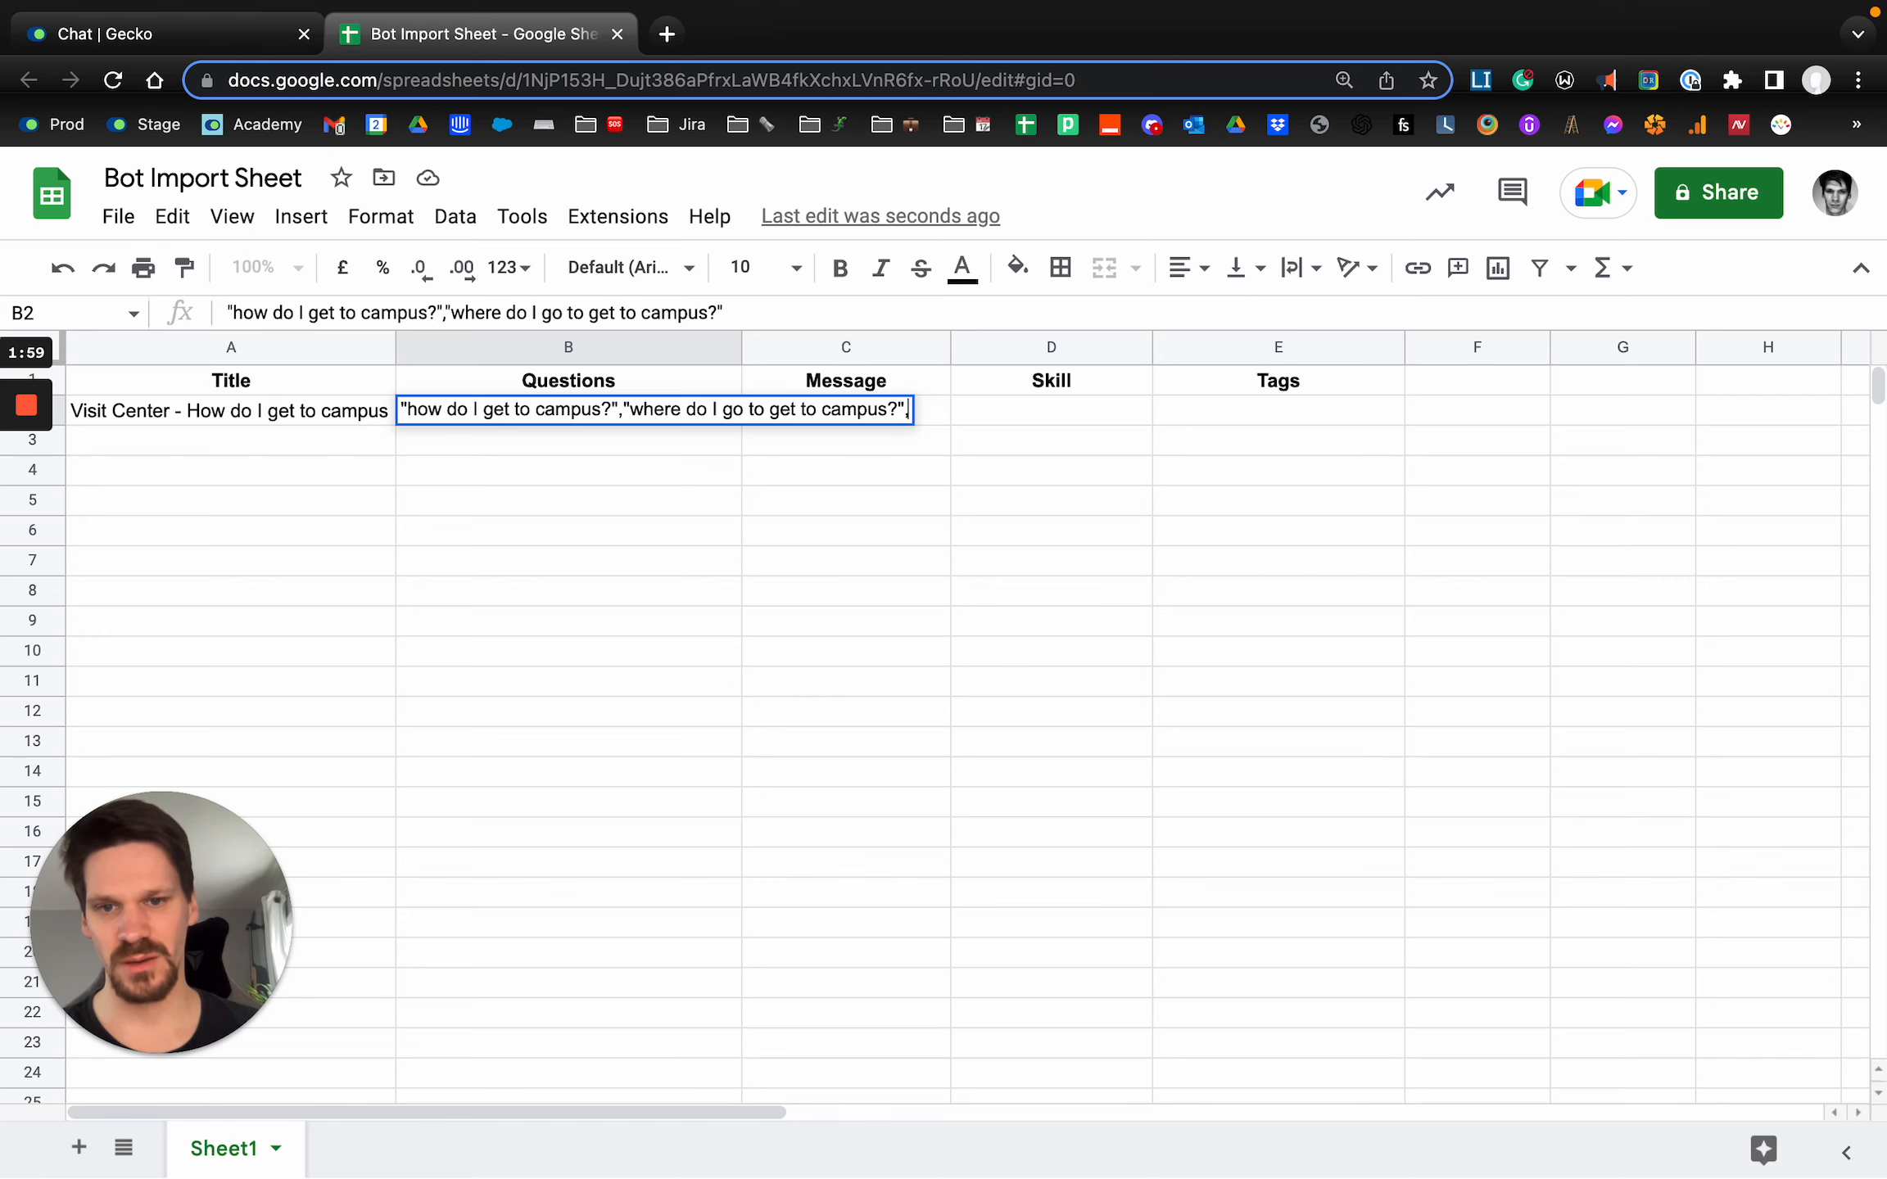
{"action": "type", "text": "\"can you "}
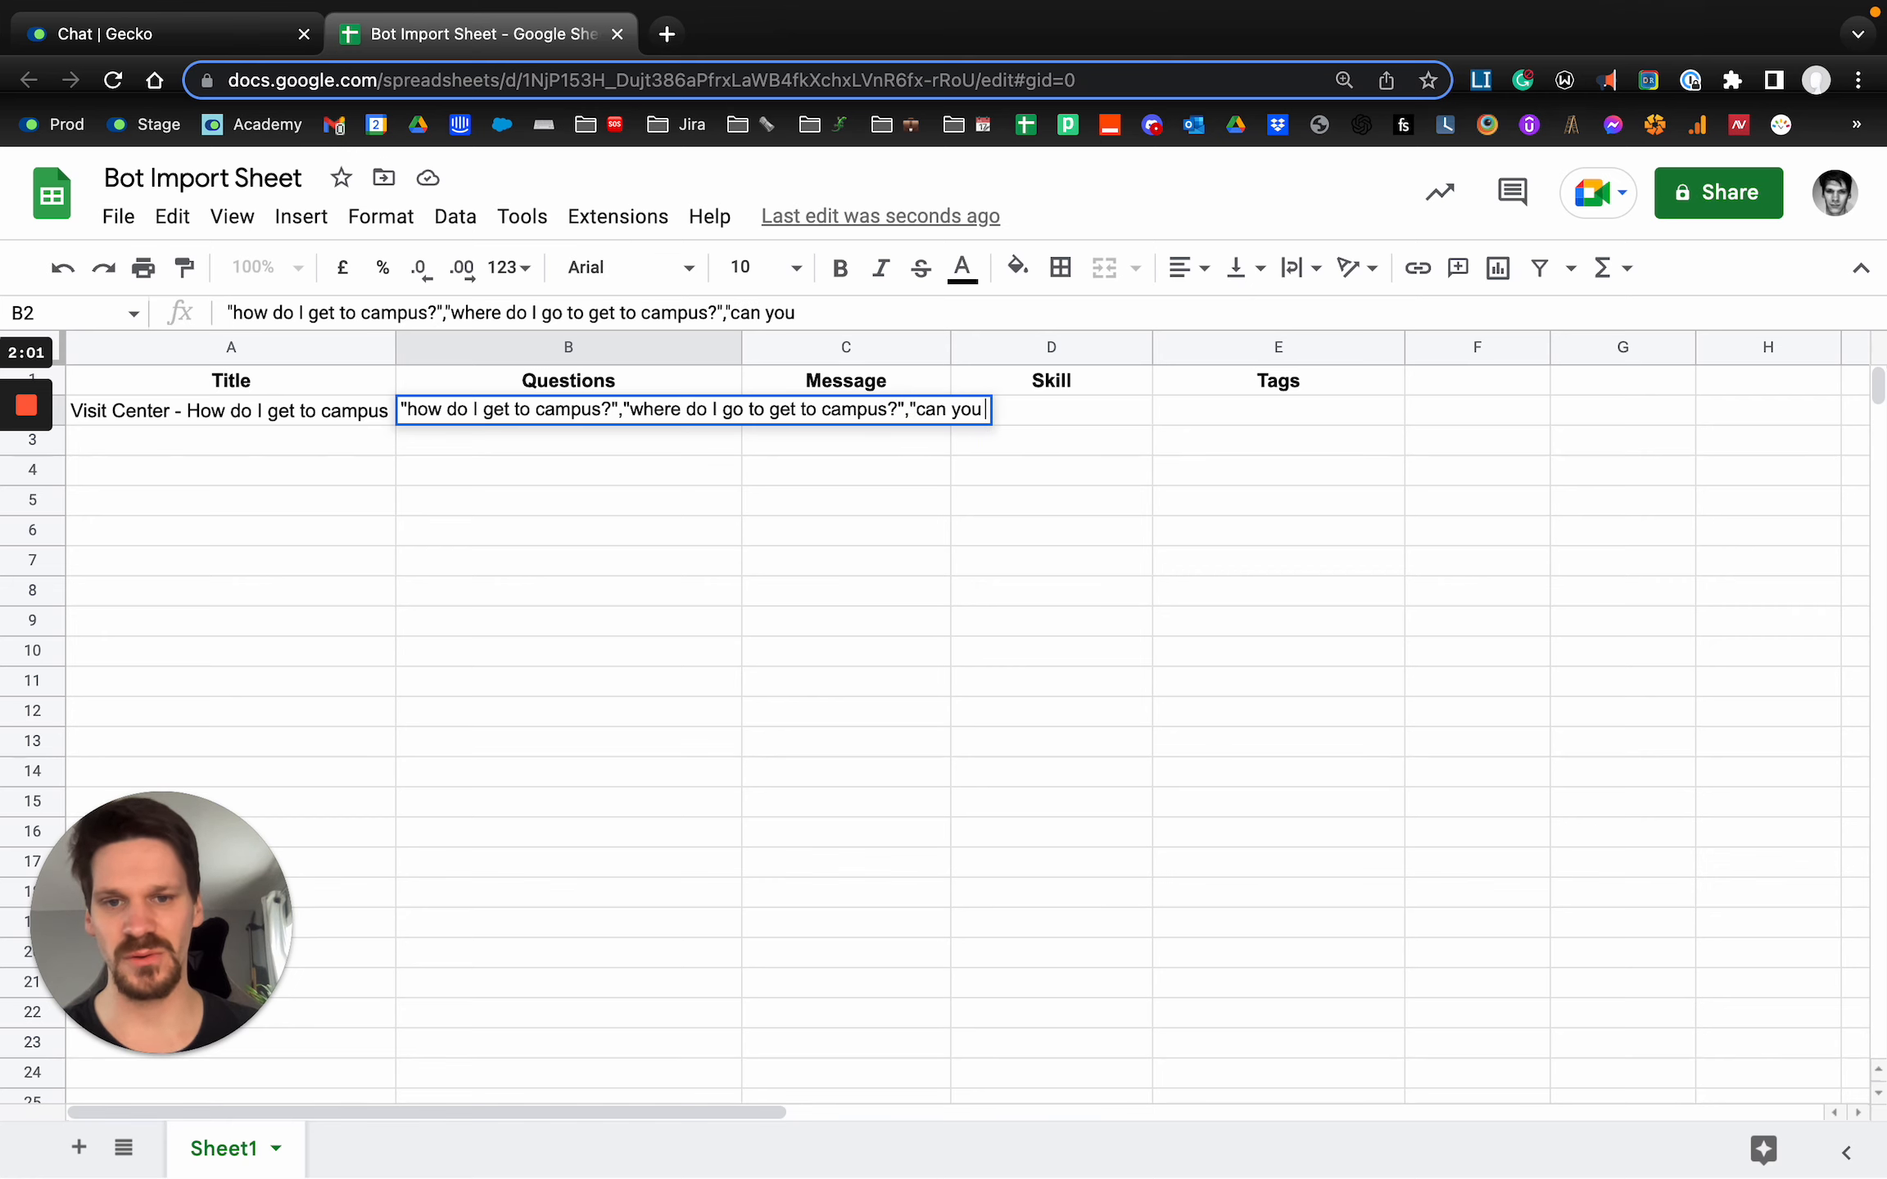
{"action": "type", "text": "give me the address"}
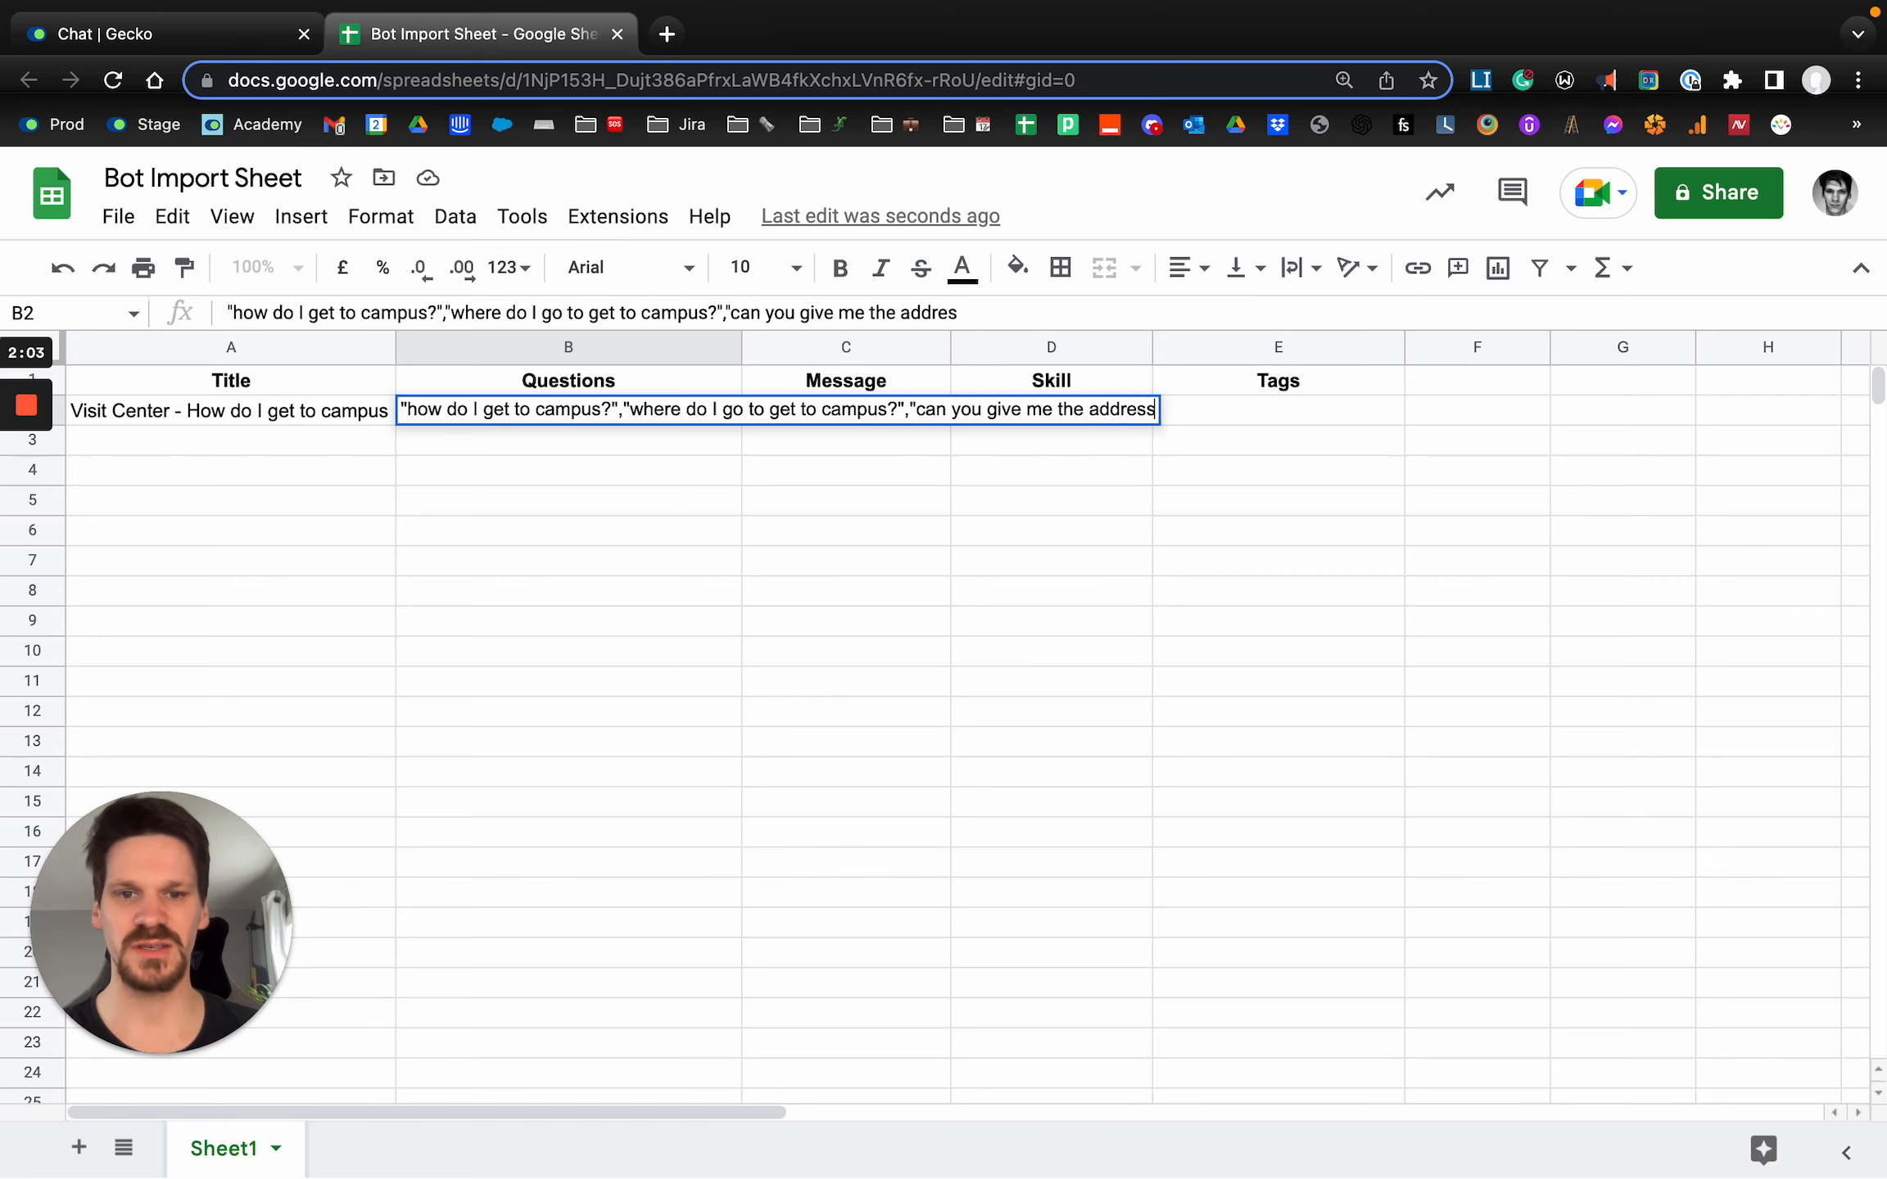
{"action": "type", "text": " for dampus?\""}
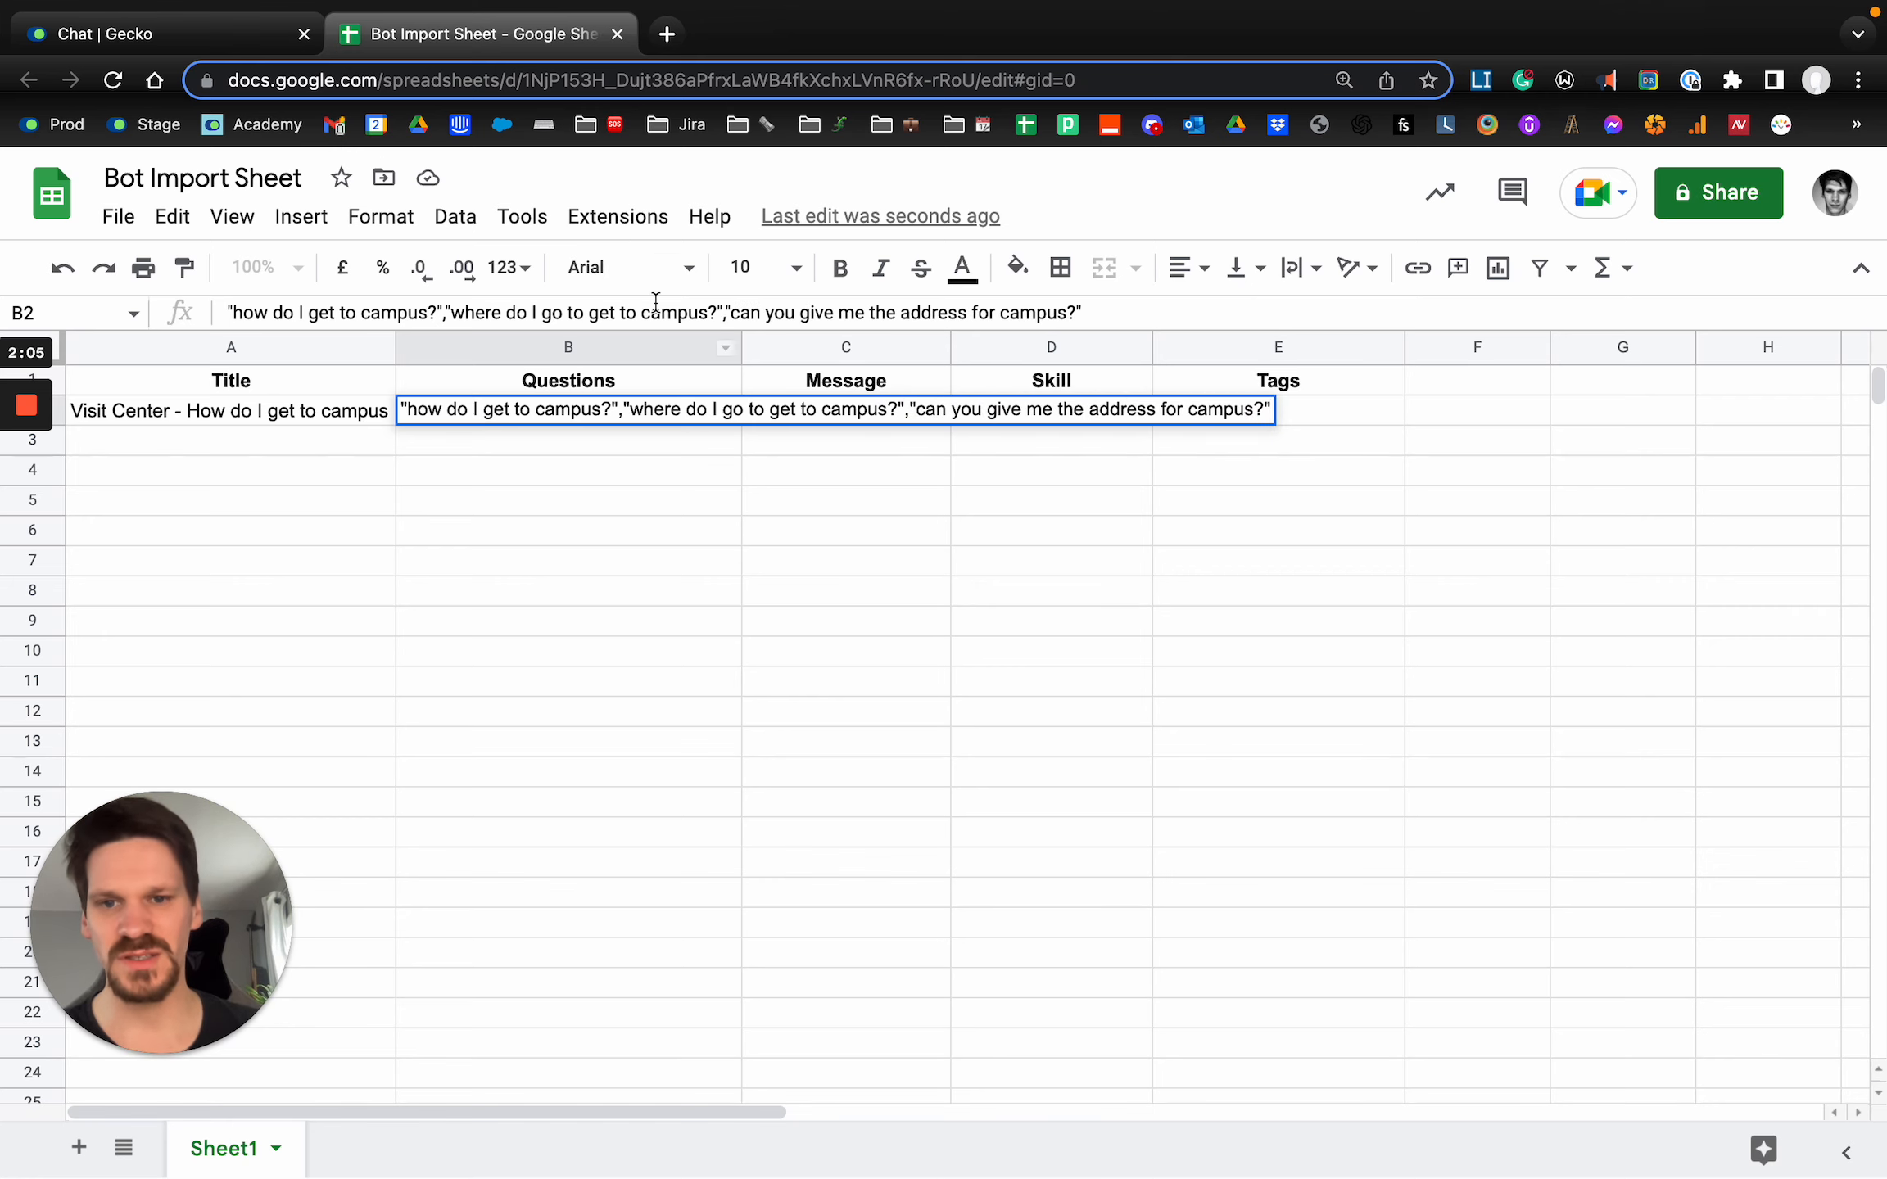
Enlarge the formula bar and append "address for campus" to B2, comma-separated and in double quotes.
{"action": "left_click_drag", "start_coordinate": [620, 327], "coordinate": [630, 491]}
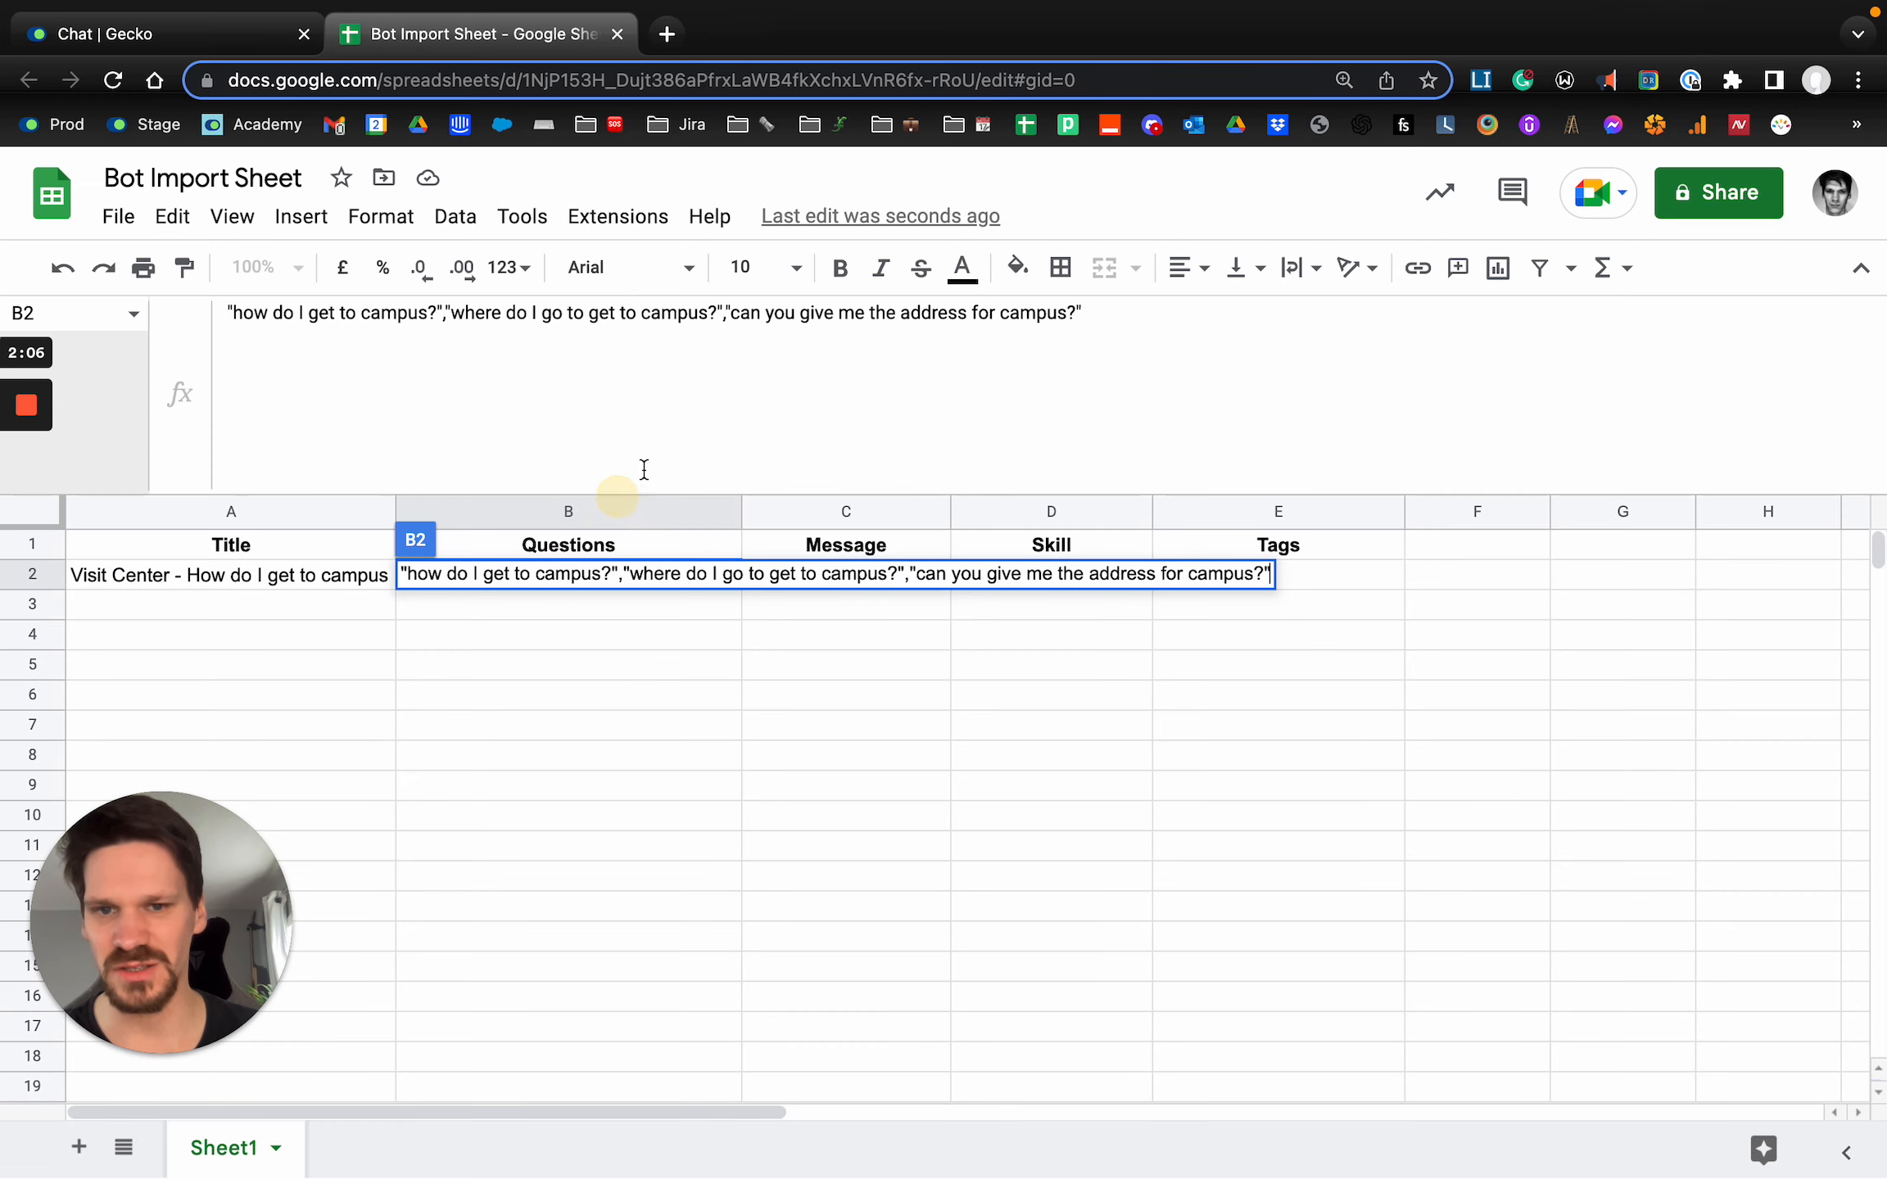
{"action": "left_click", "coordinate": [1099, 316]}
{"action": "type", "text": ","}
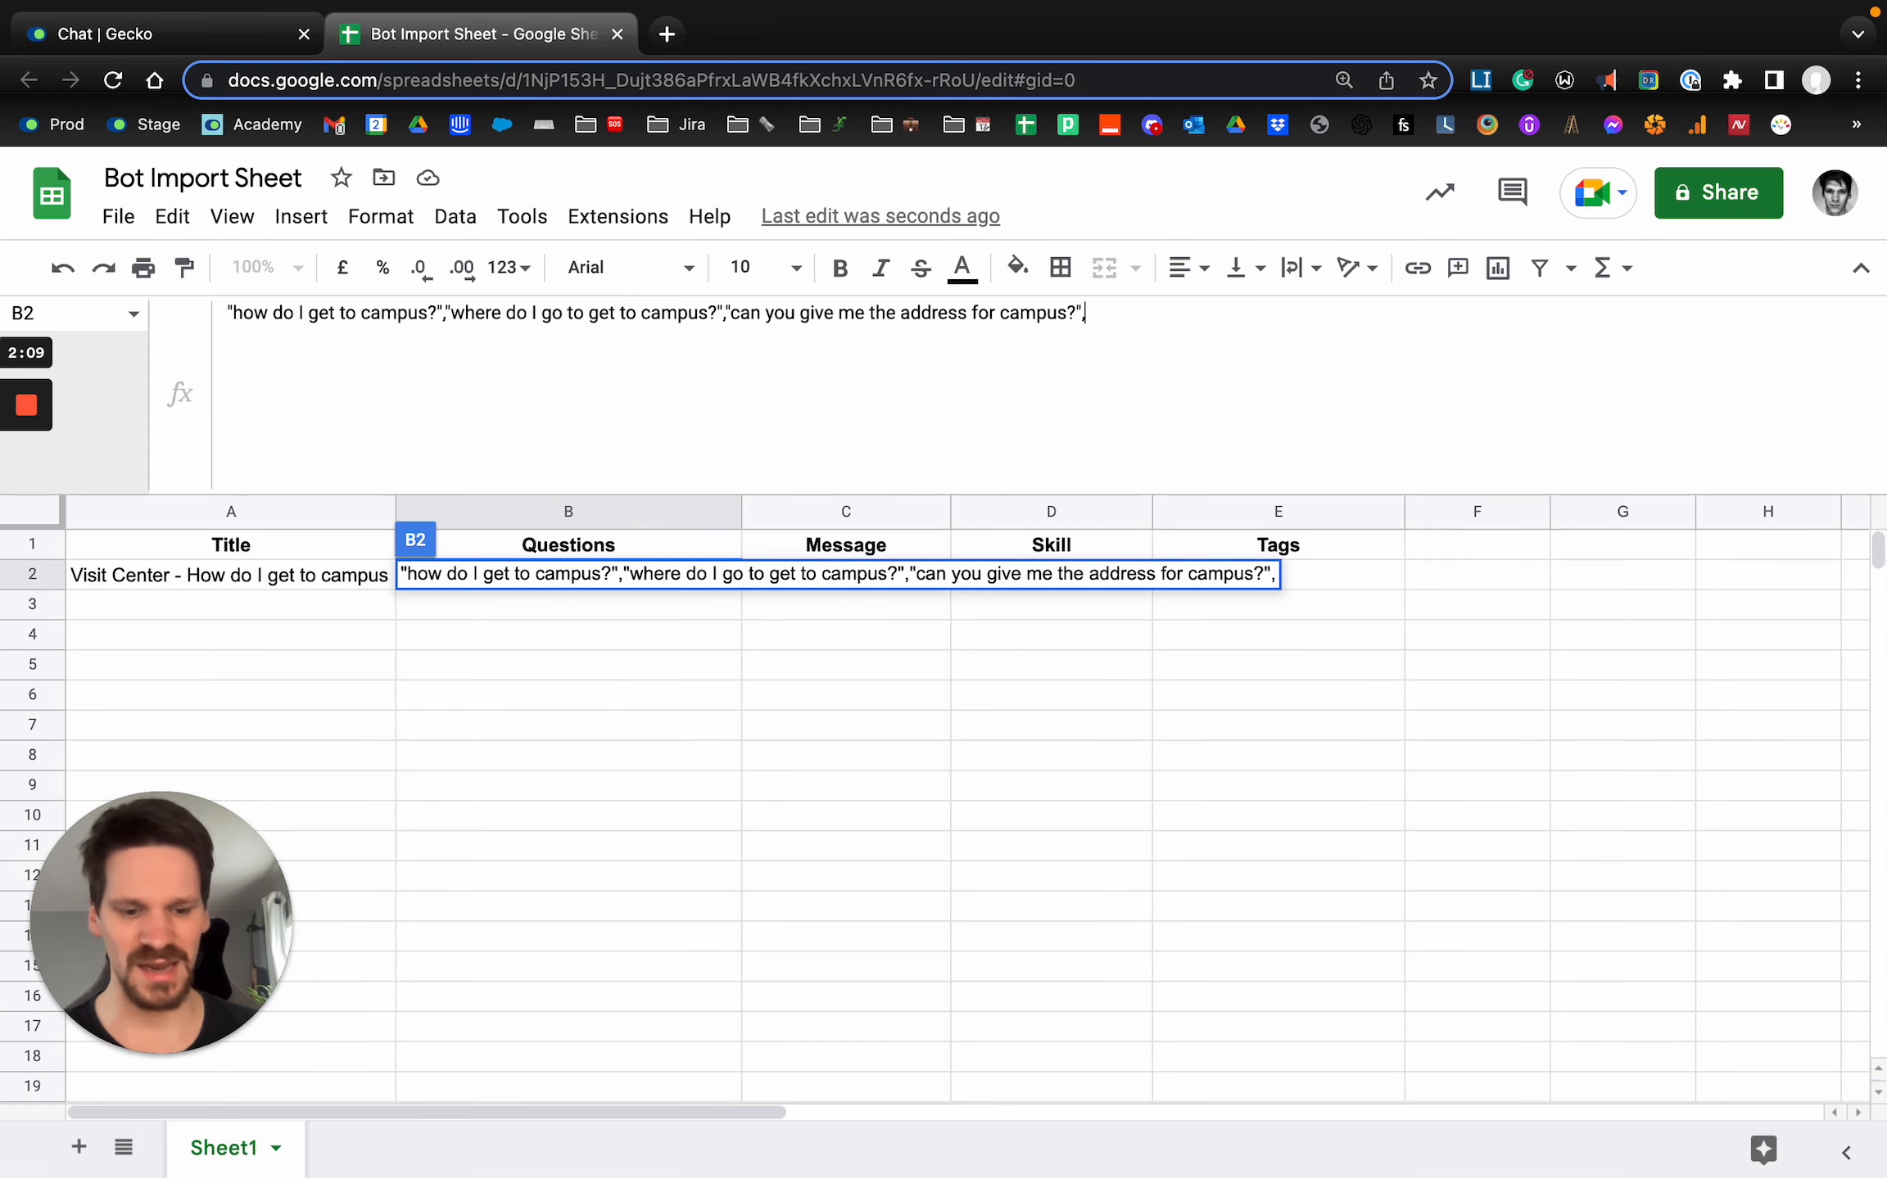
{"action": "type", "text": "\""}
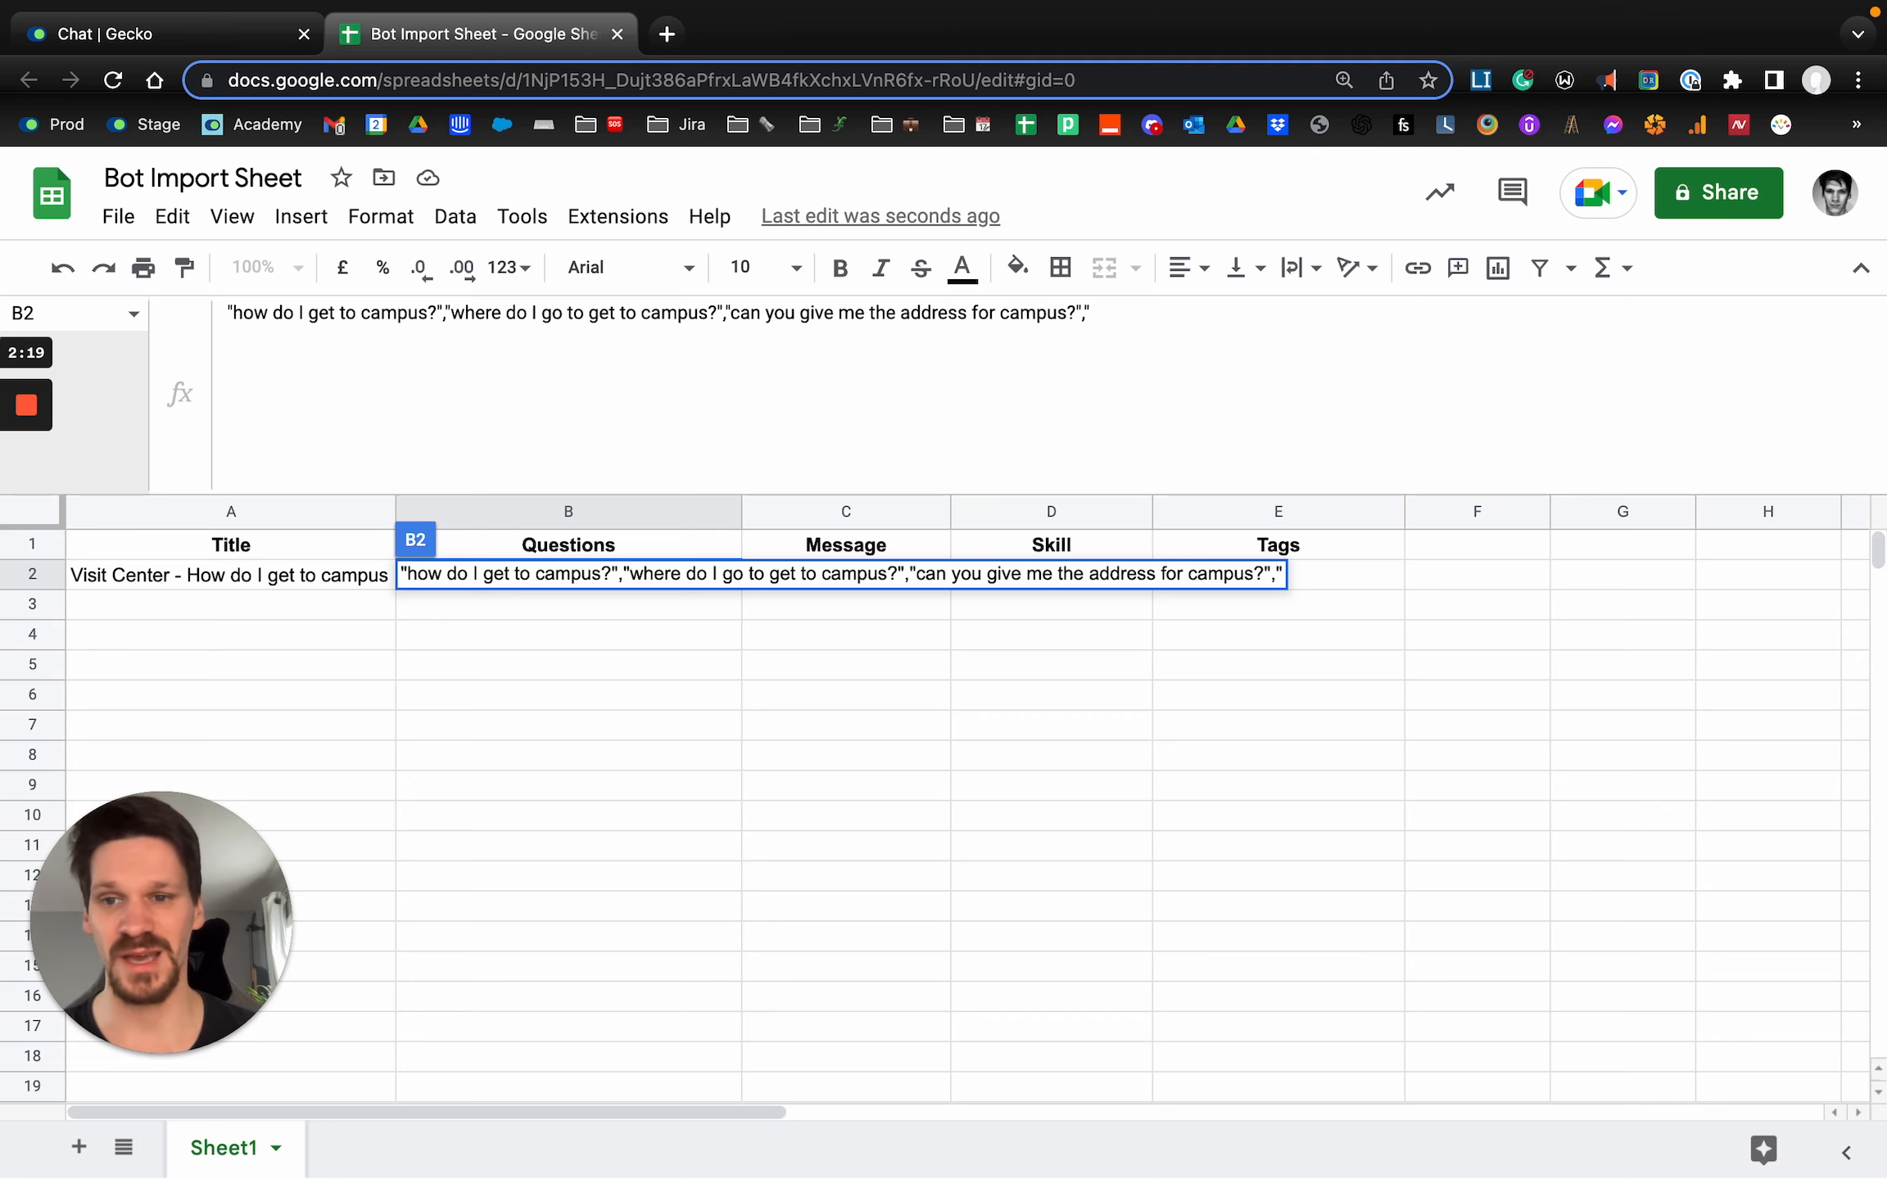
{"action": "type", "text": "address for camp"}
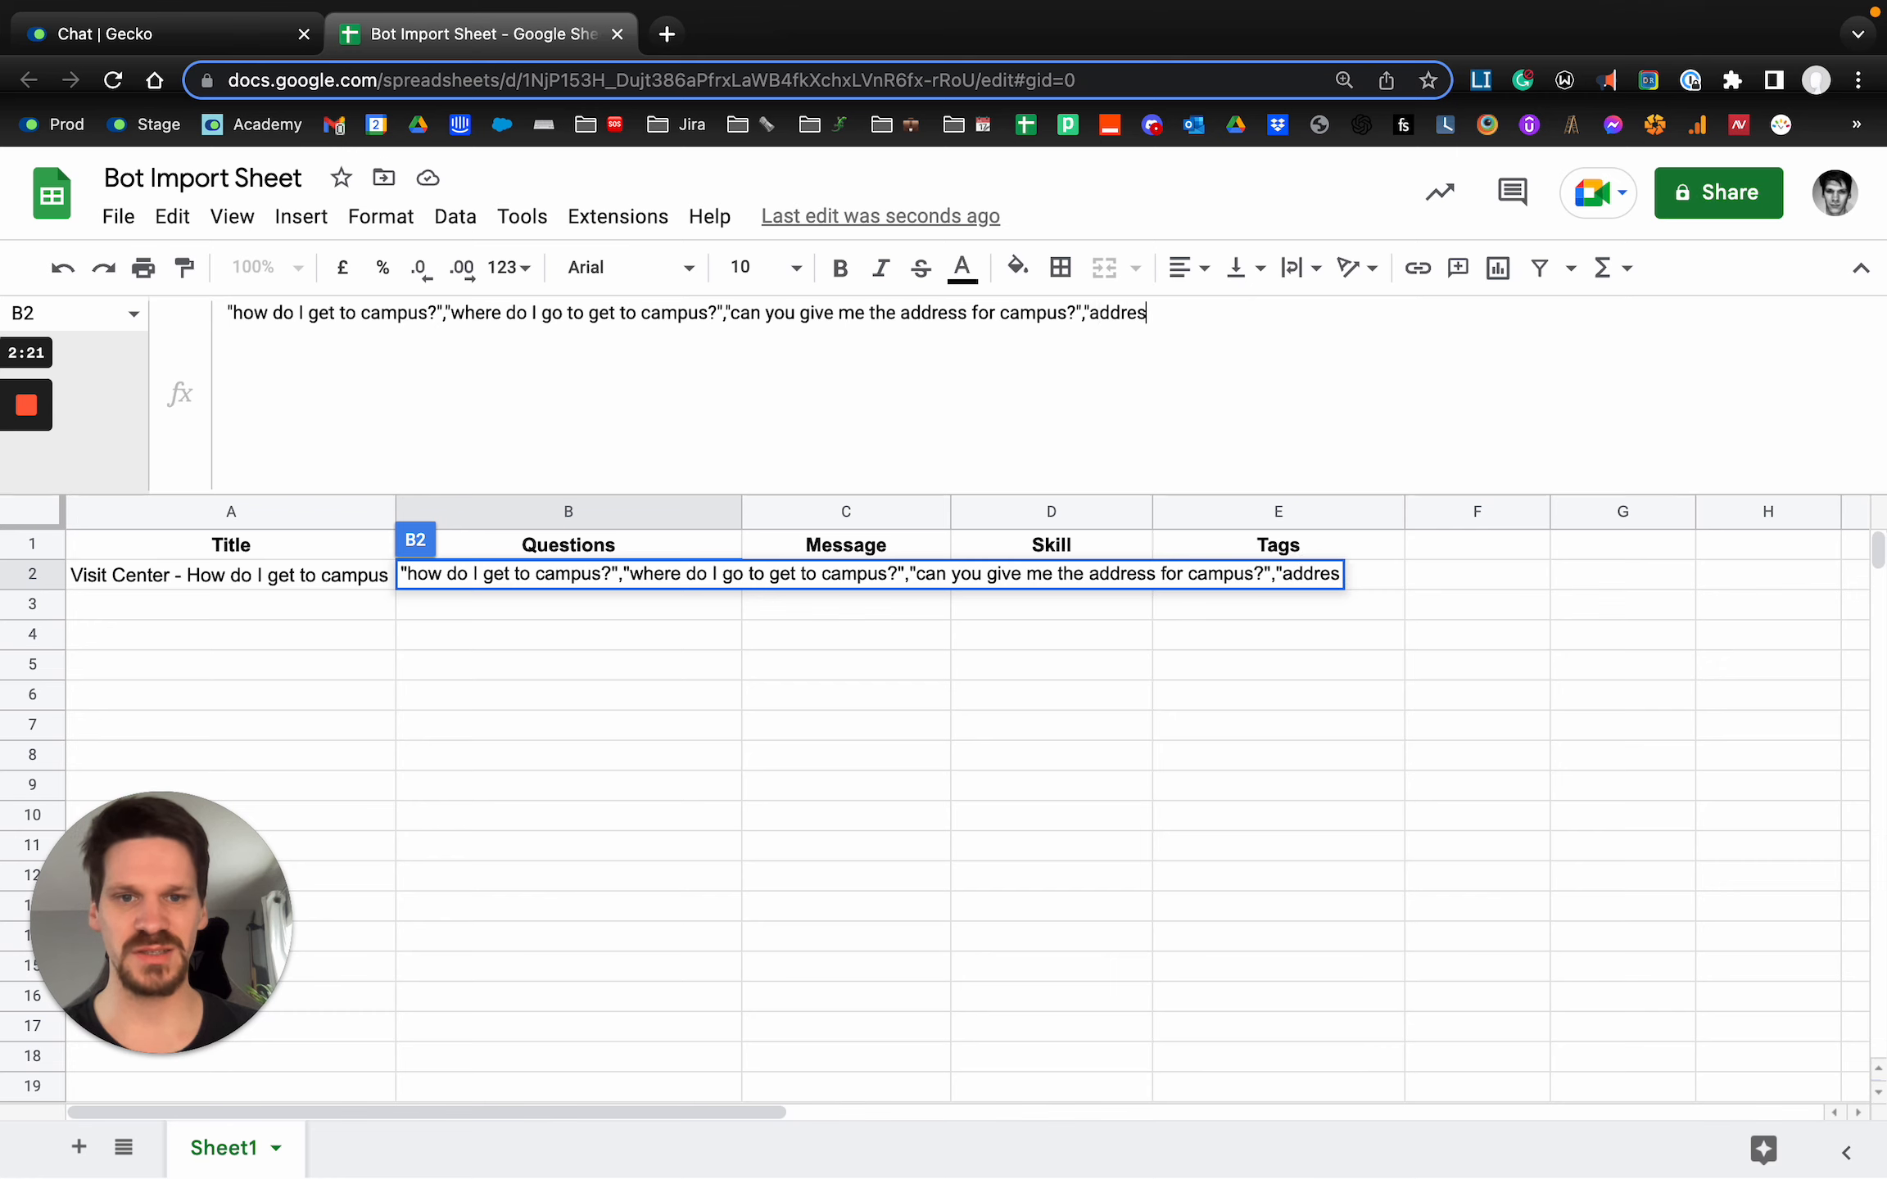
{"action": "type", "text": "us\""}
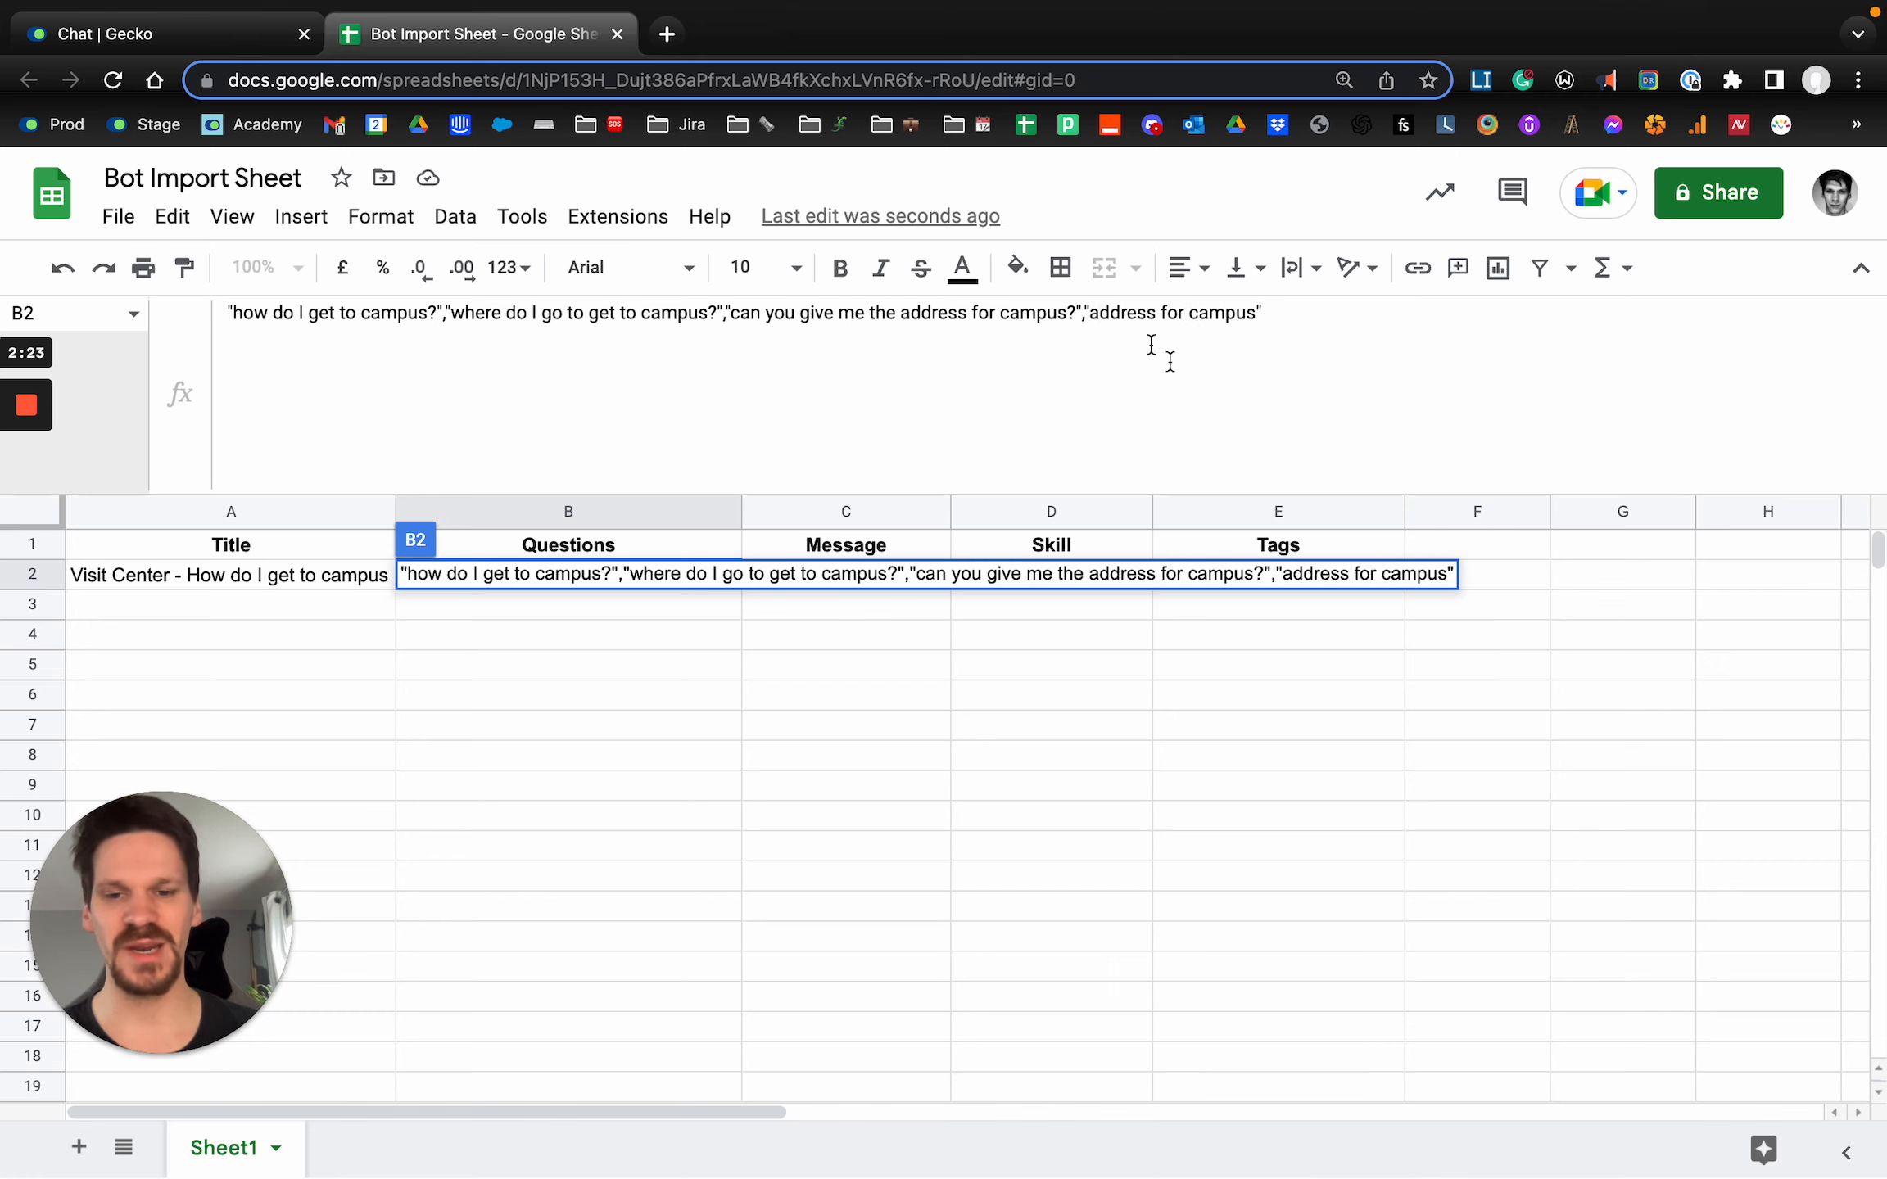
{"action": "left_click", "coordinate": [922, 785]}
{"action": "left_click", "coordinate": [613, 576]}
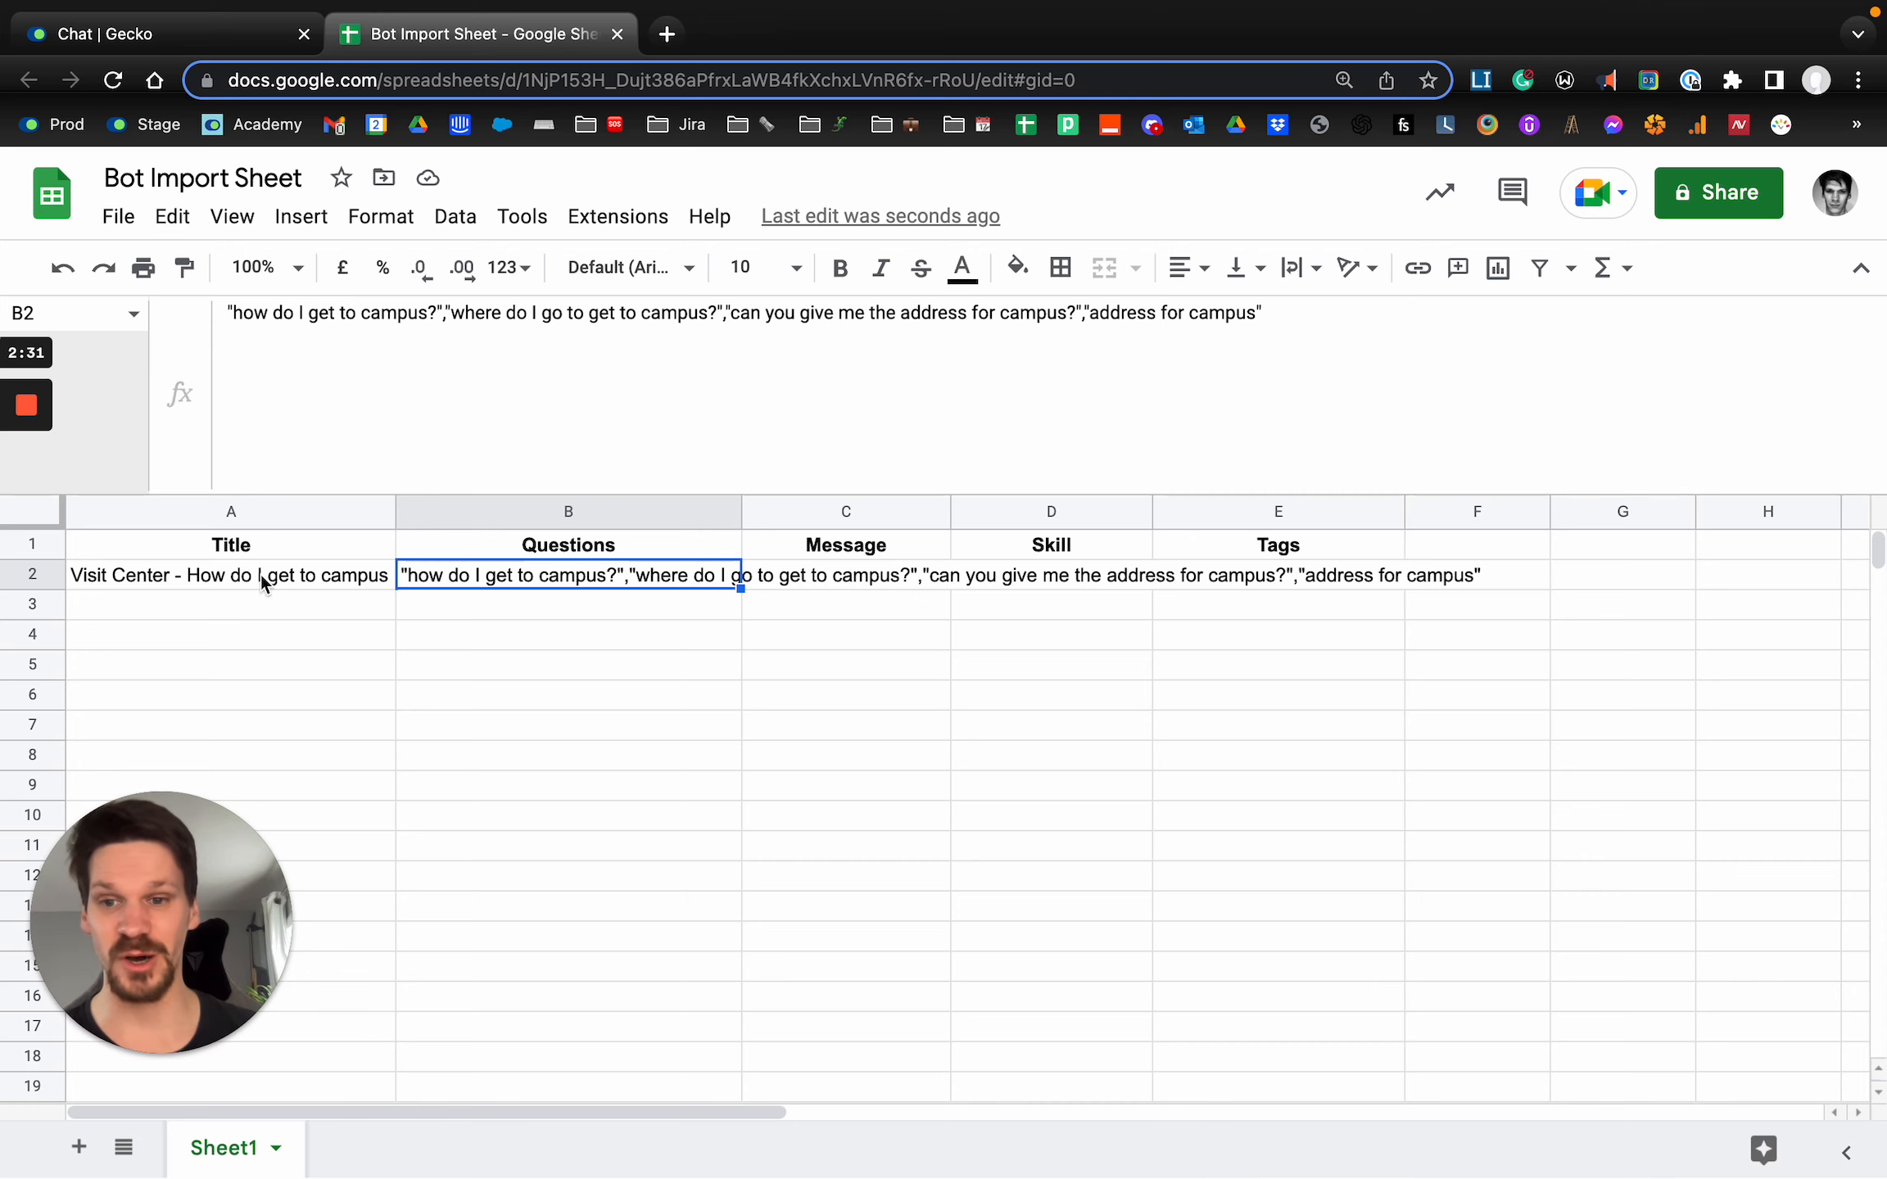
{"action": "left_click", "coordinate": [737, 697]}
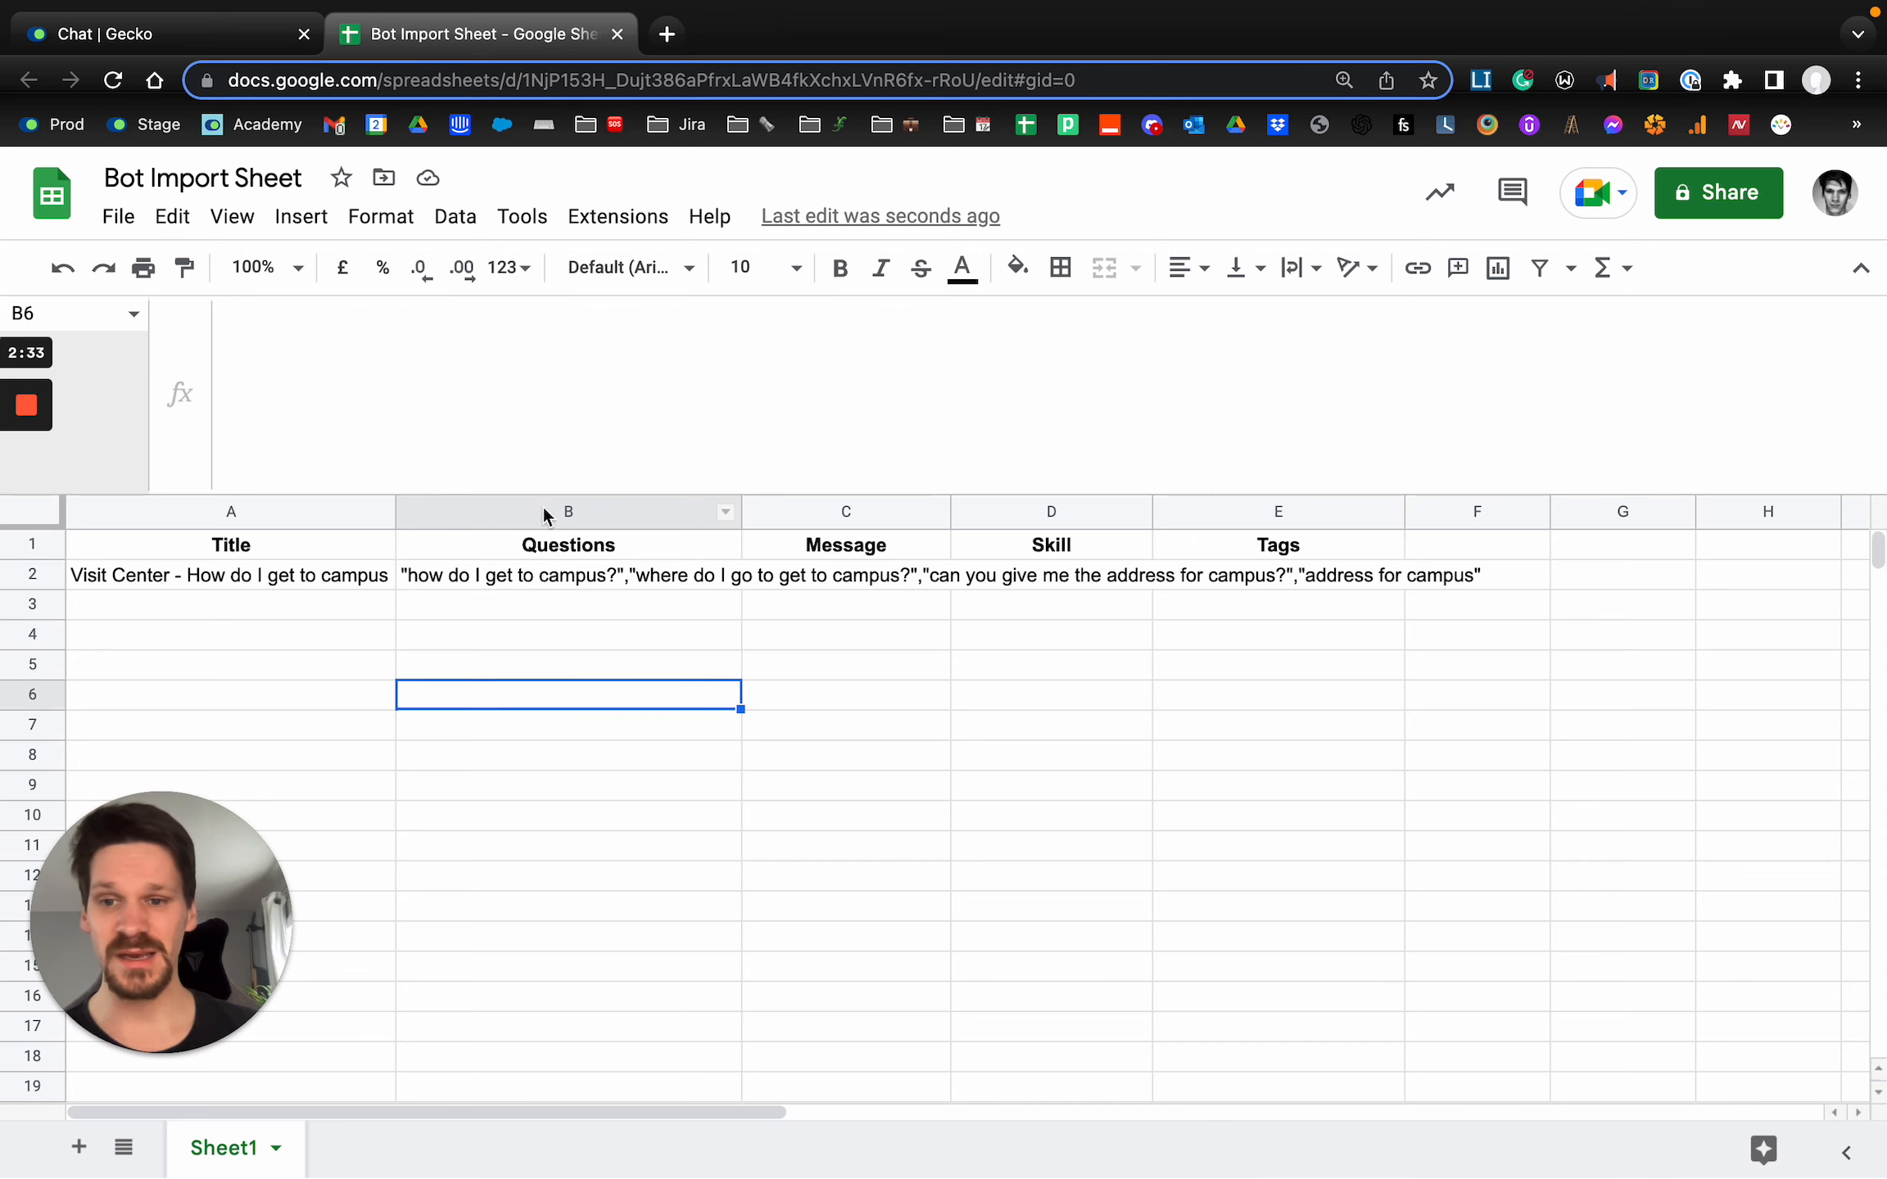
{"action": "left_click", "coordinate": [261, 511]}
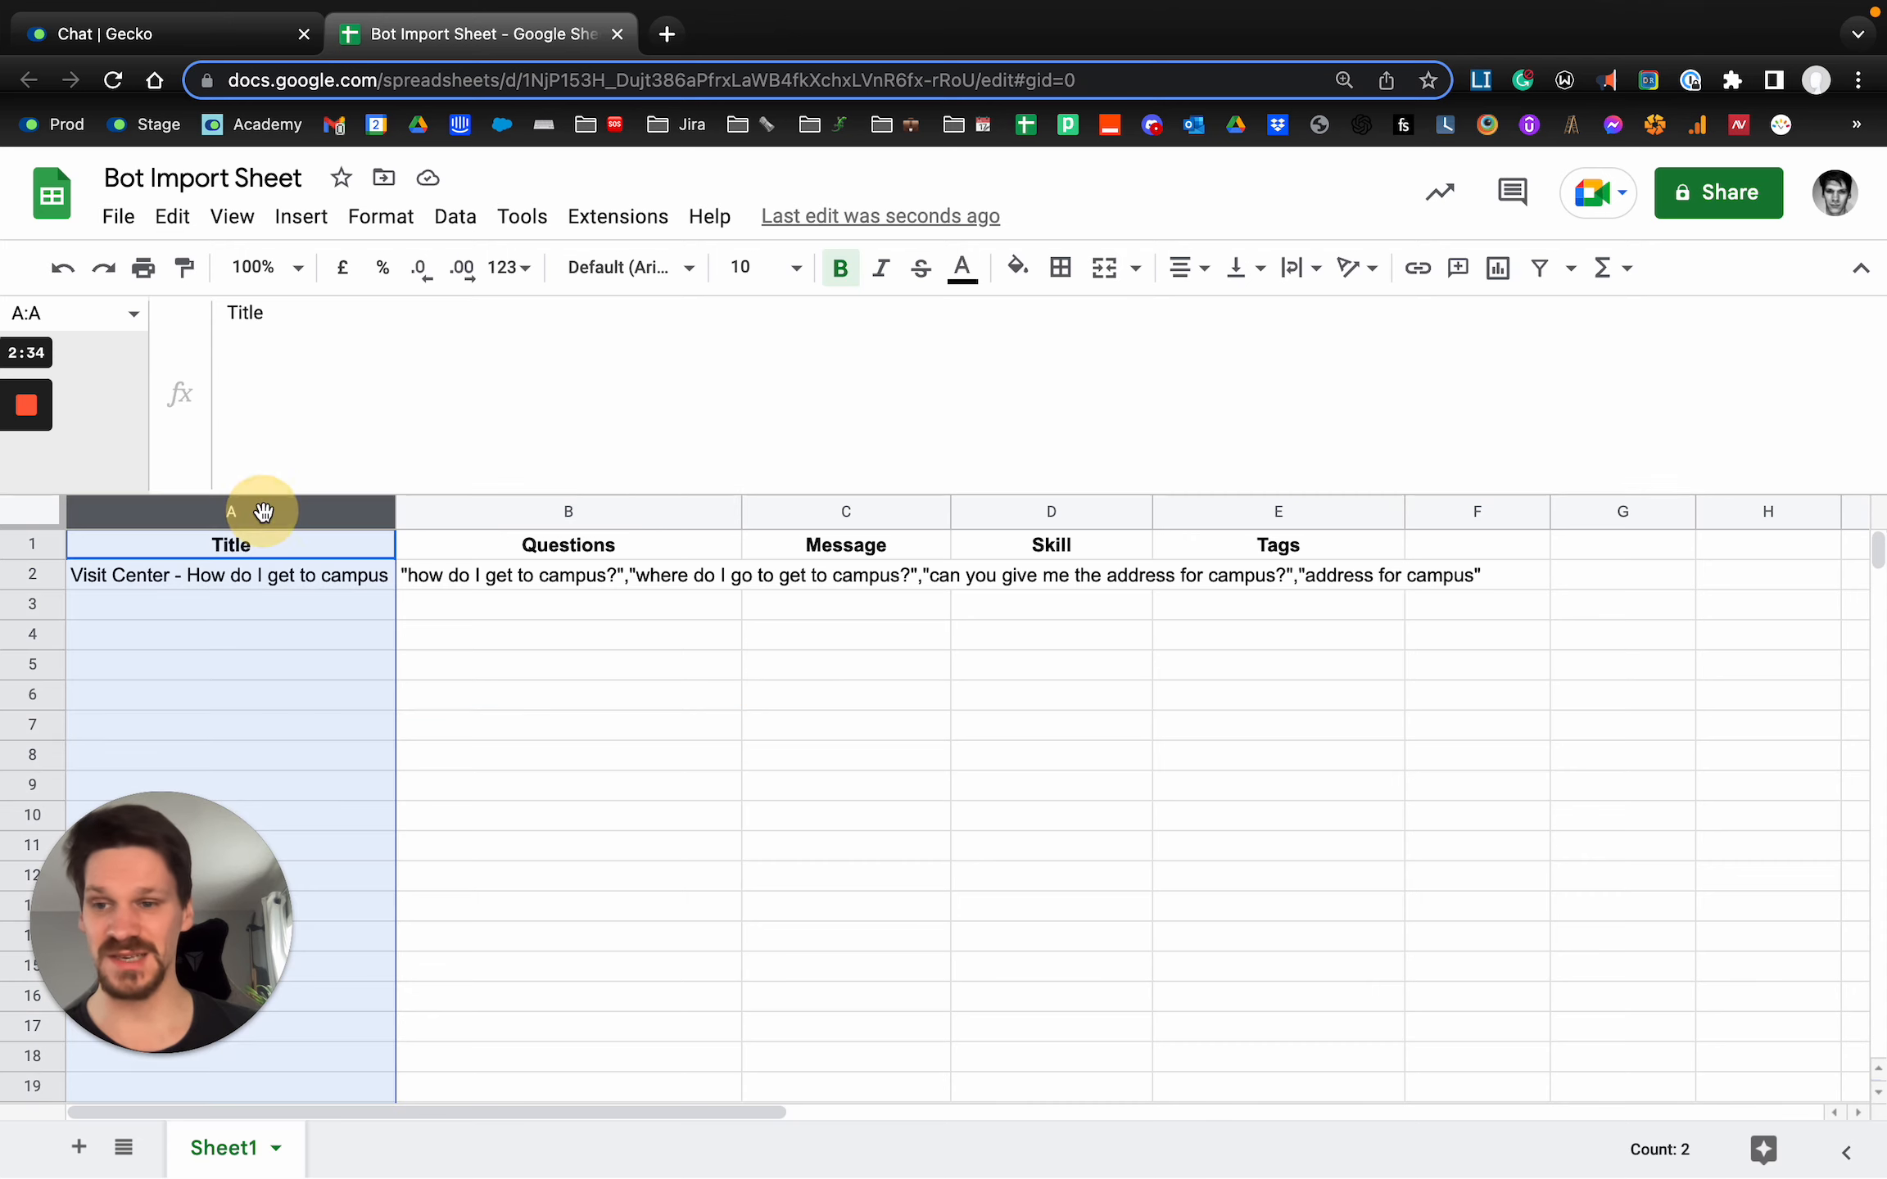
{"action": "left_click", "coordinate": [593, 514]}
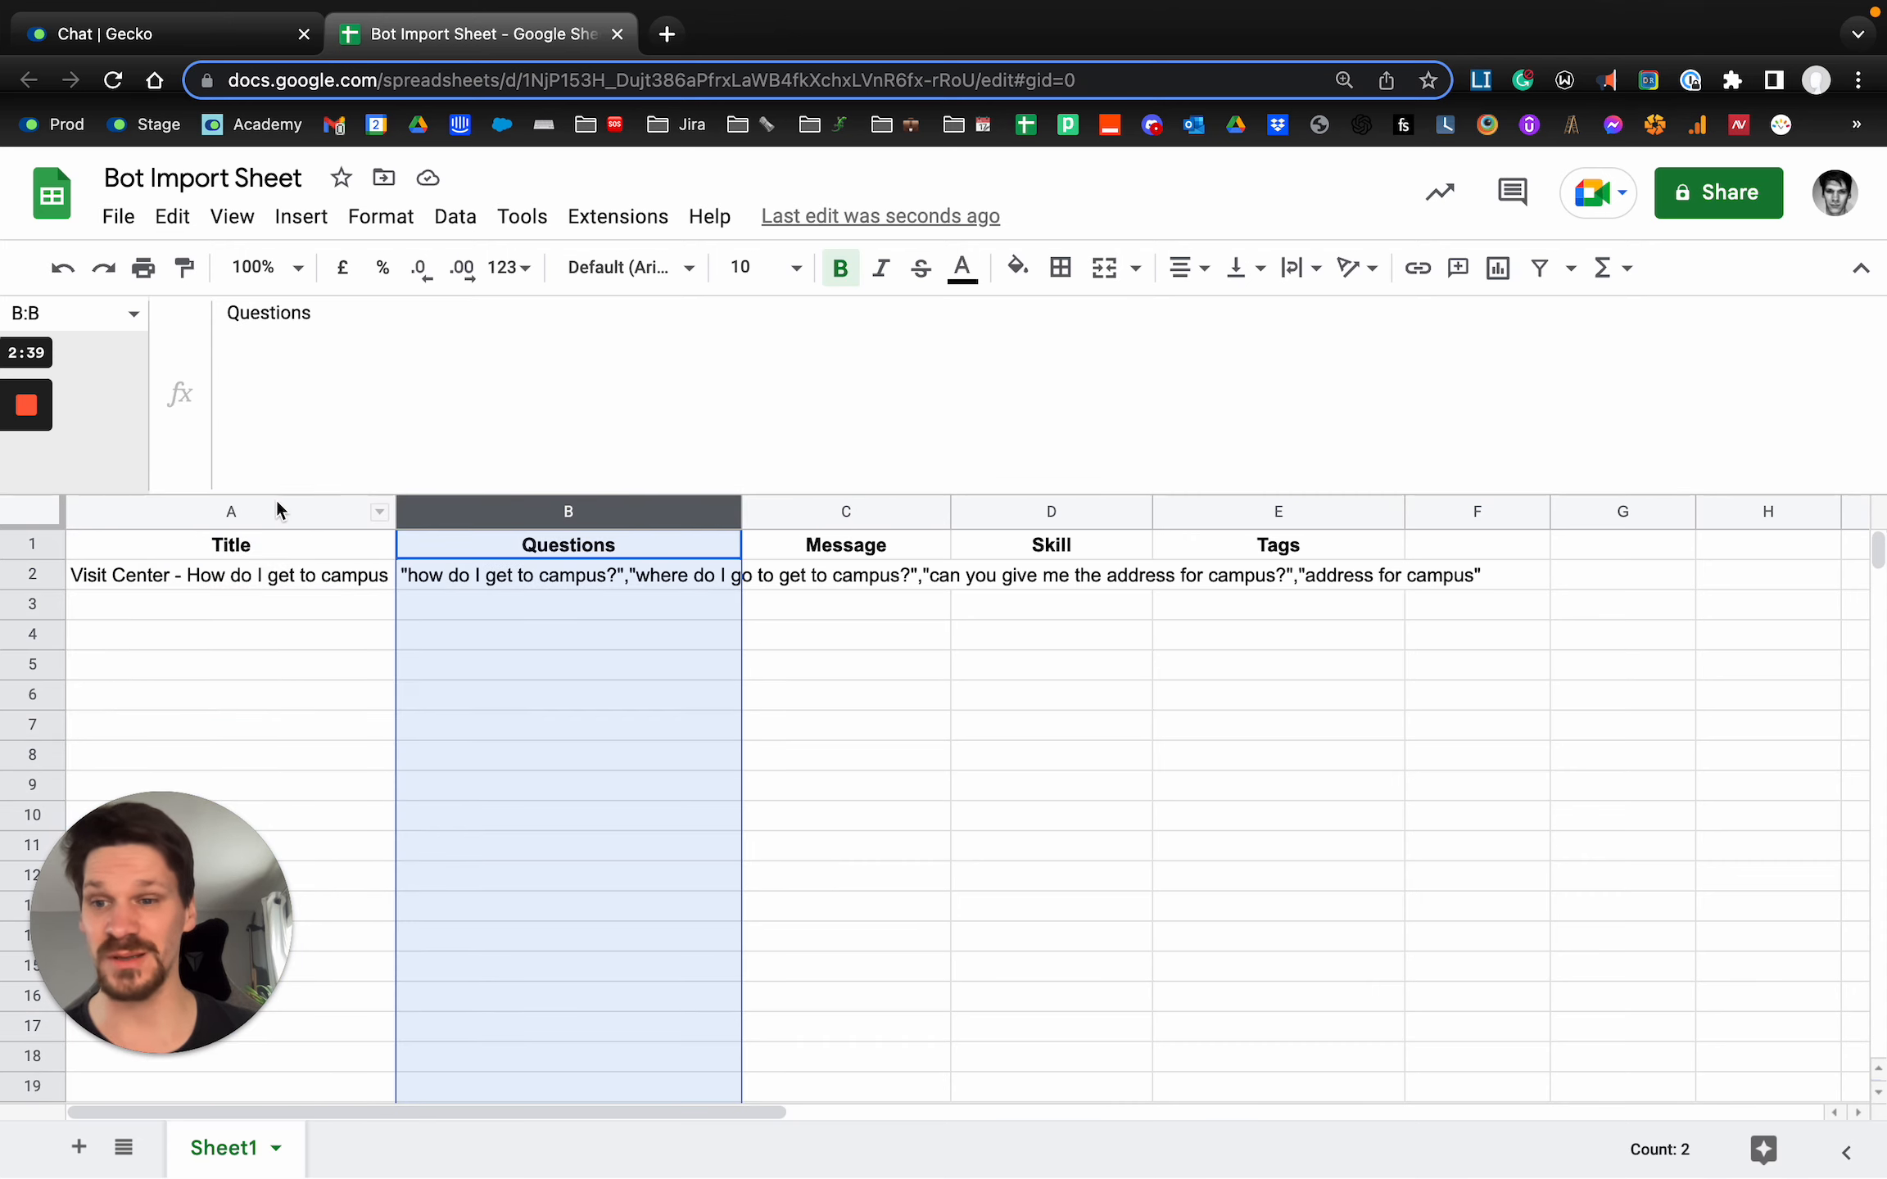
Switch to Gecko, compare the new answer's Message and Skill response options, and relate them to the sheet's Message column.
{"action": "left_click", "coordinate": [150, 34]}
{"action": "scroll", "coordinate": [827, 505], "scroll_direction": "up", "scroll_amount": 3}
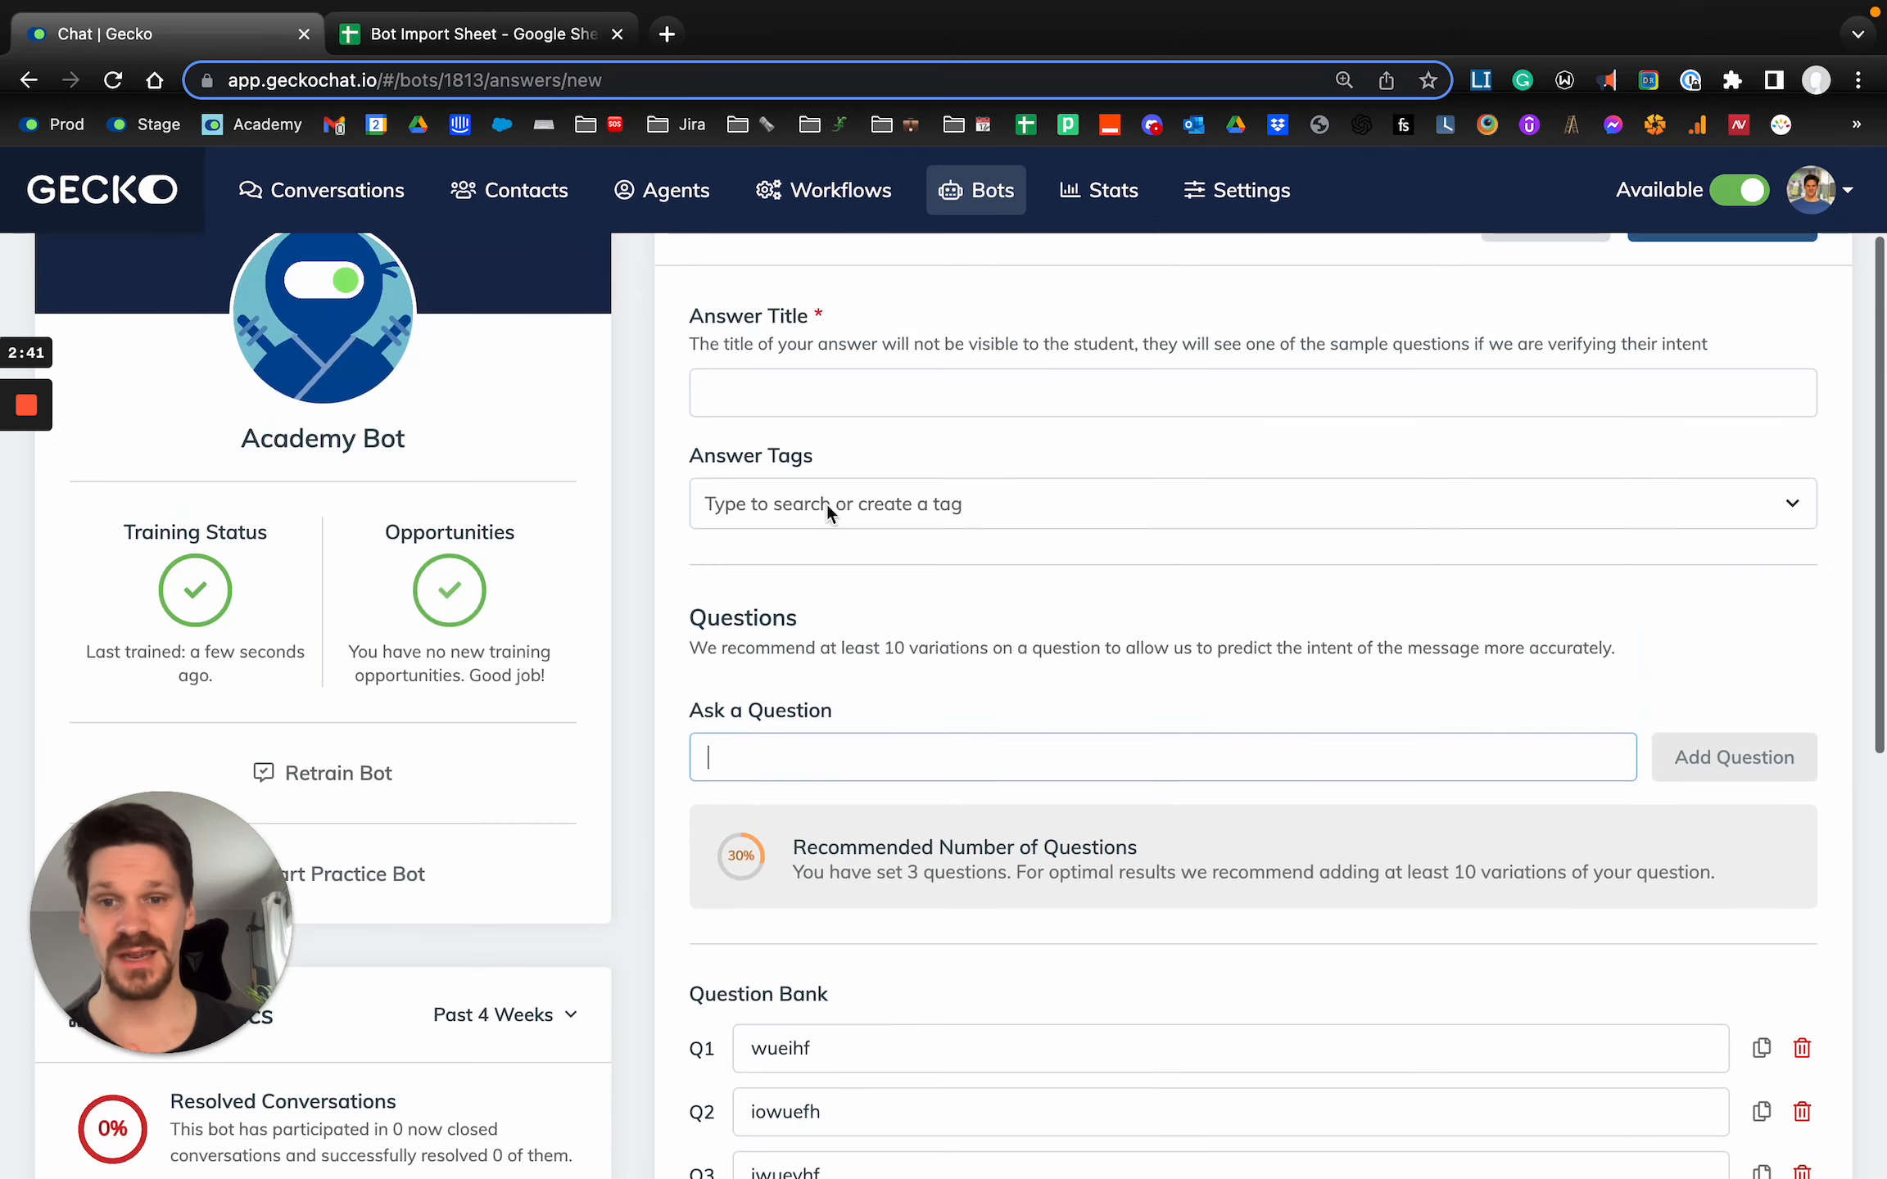
{"action": "scroll", "coordinate": [827, 505], "scroll_direction": "down", "scroll_amount": 10}
{"action": "left_click", "coordinate": [1060, 659]}
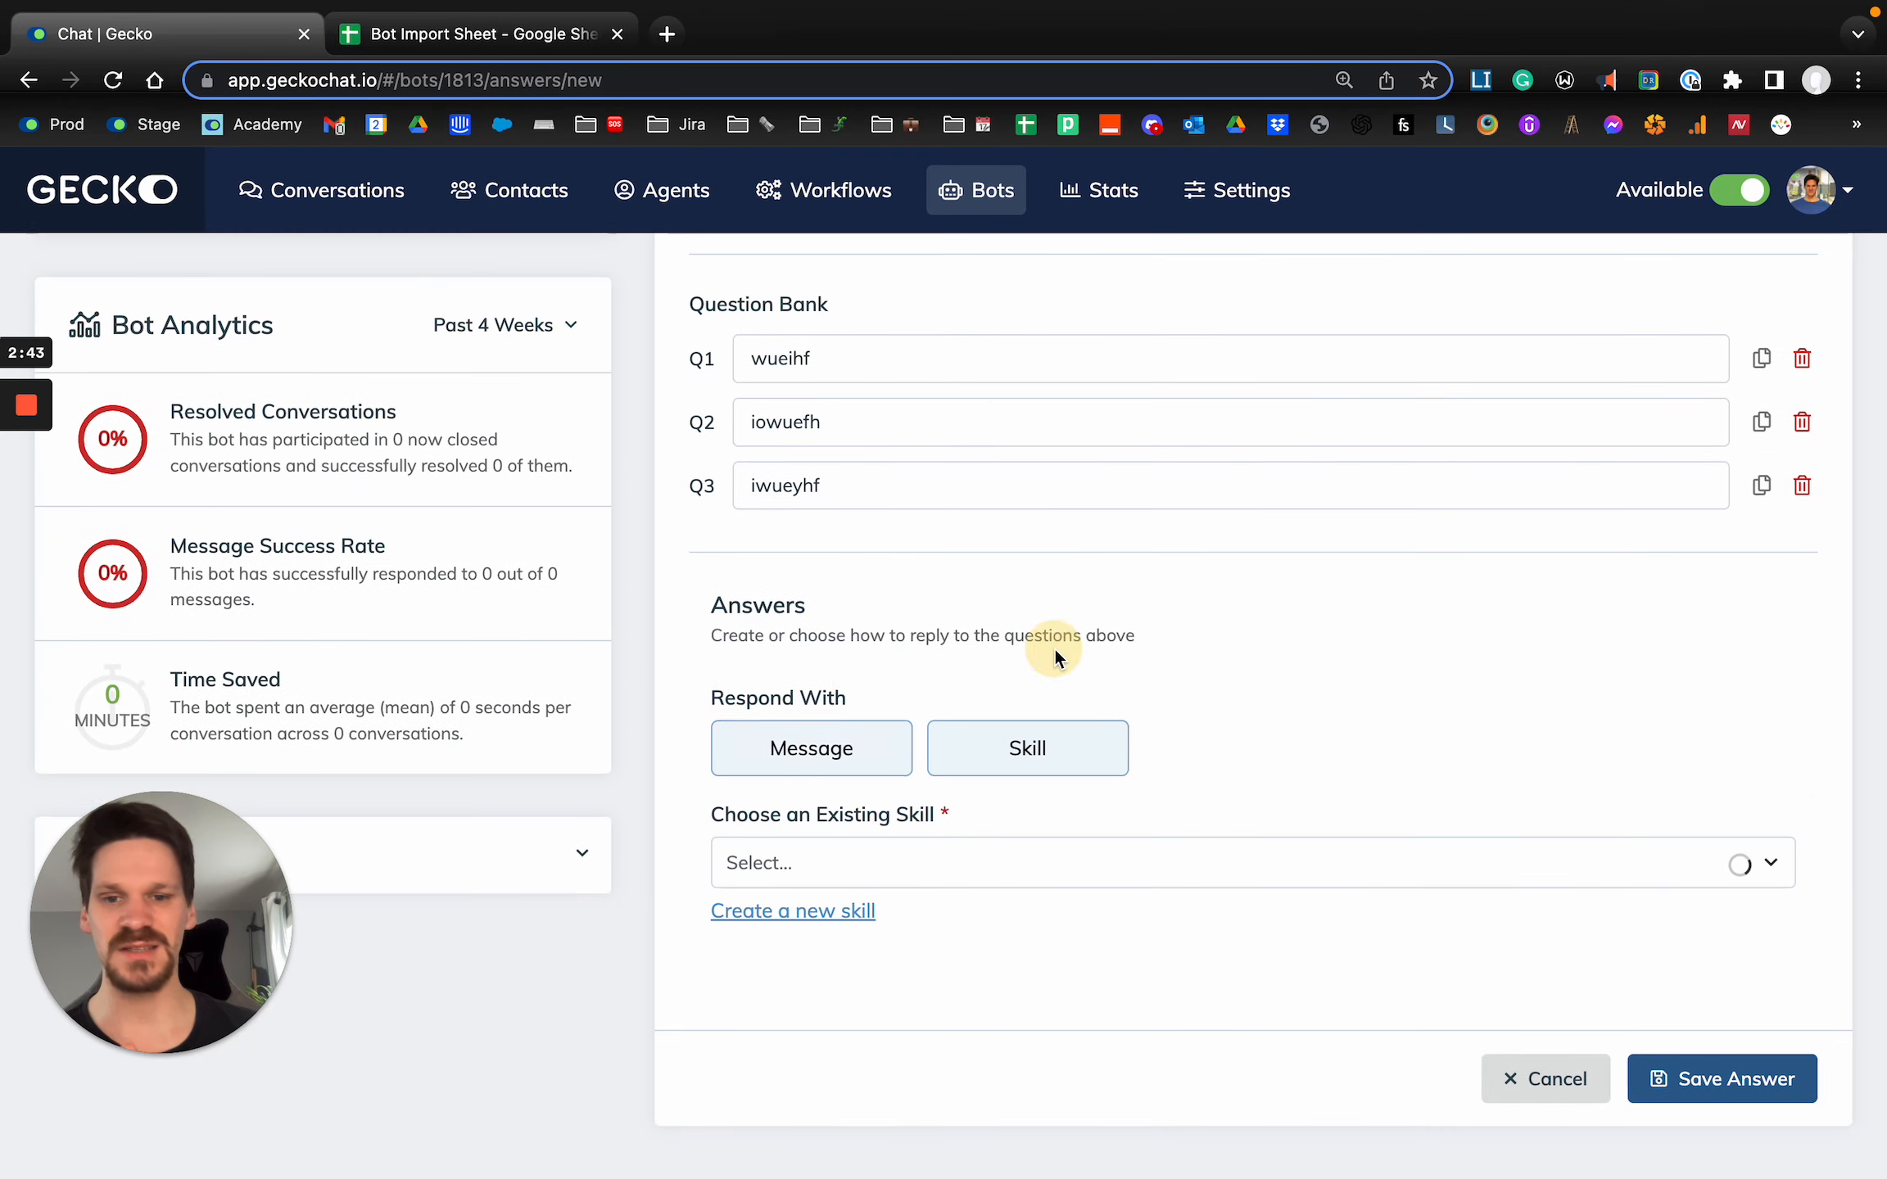
{"action": "left_click", "coordinate": [819, 747]}
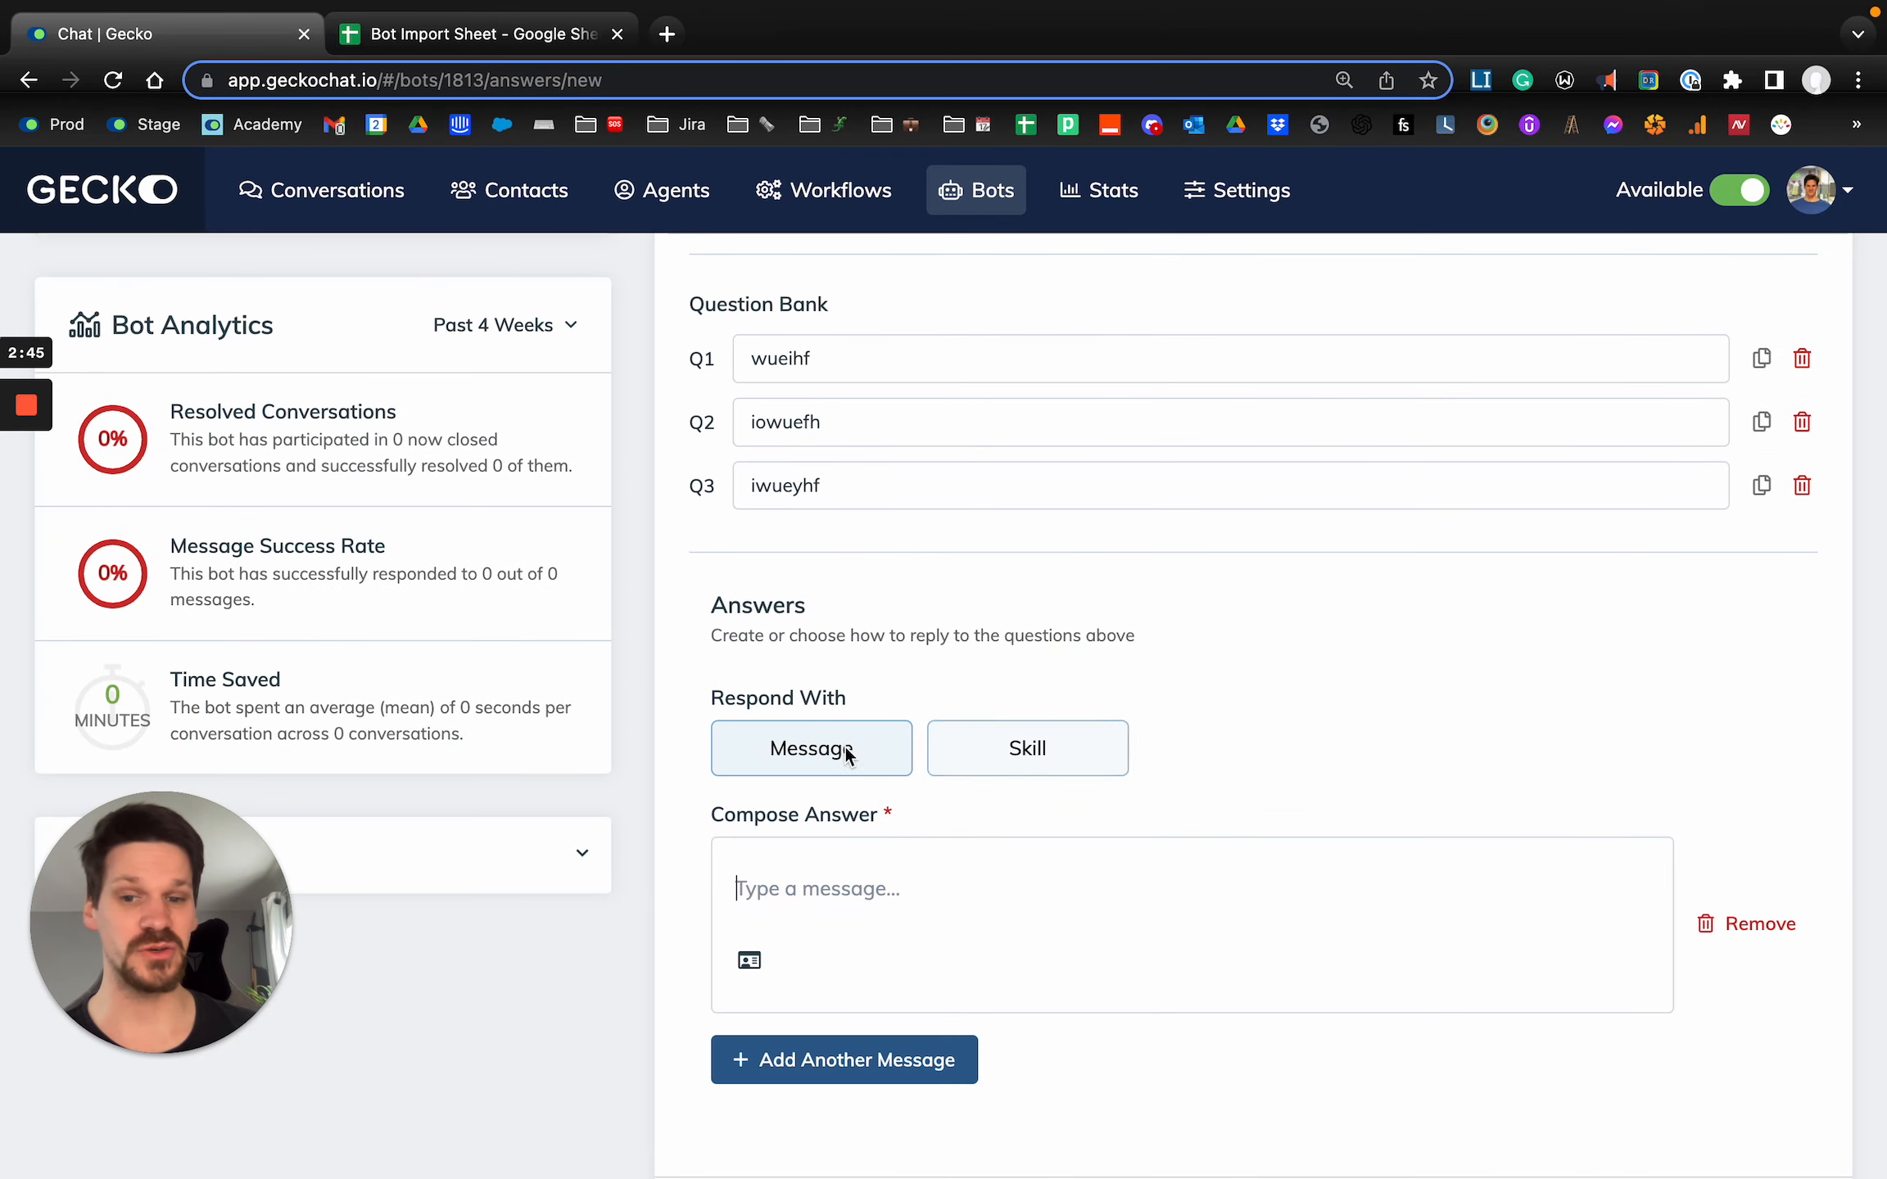
{"action": "left_click", "coordinate": [788, 897]}
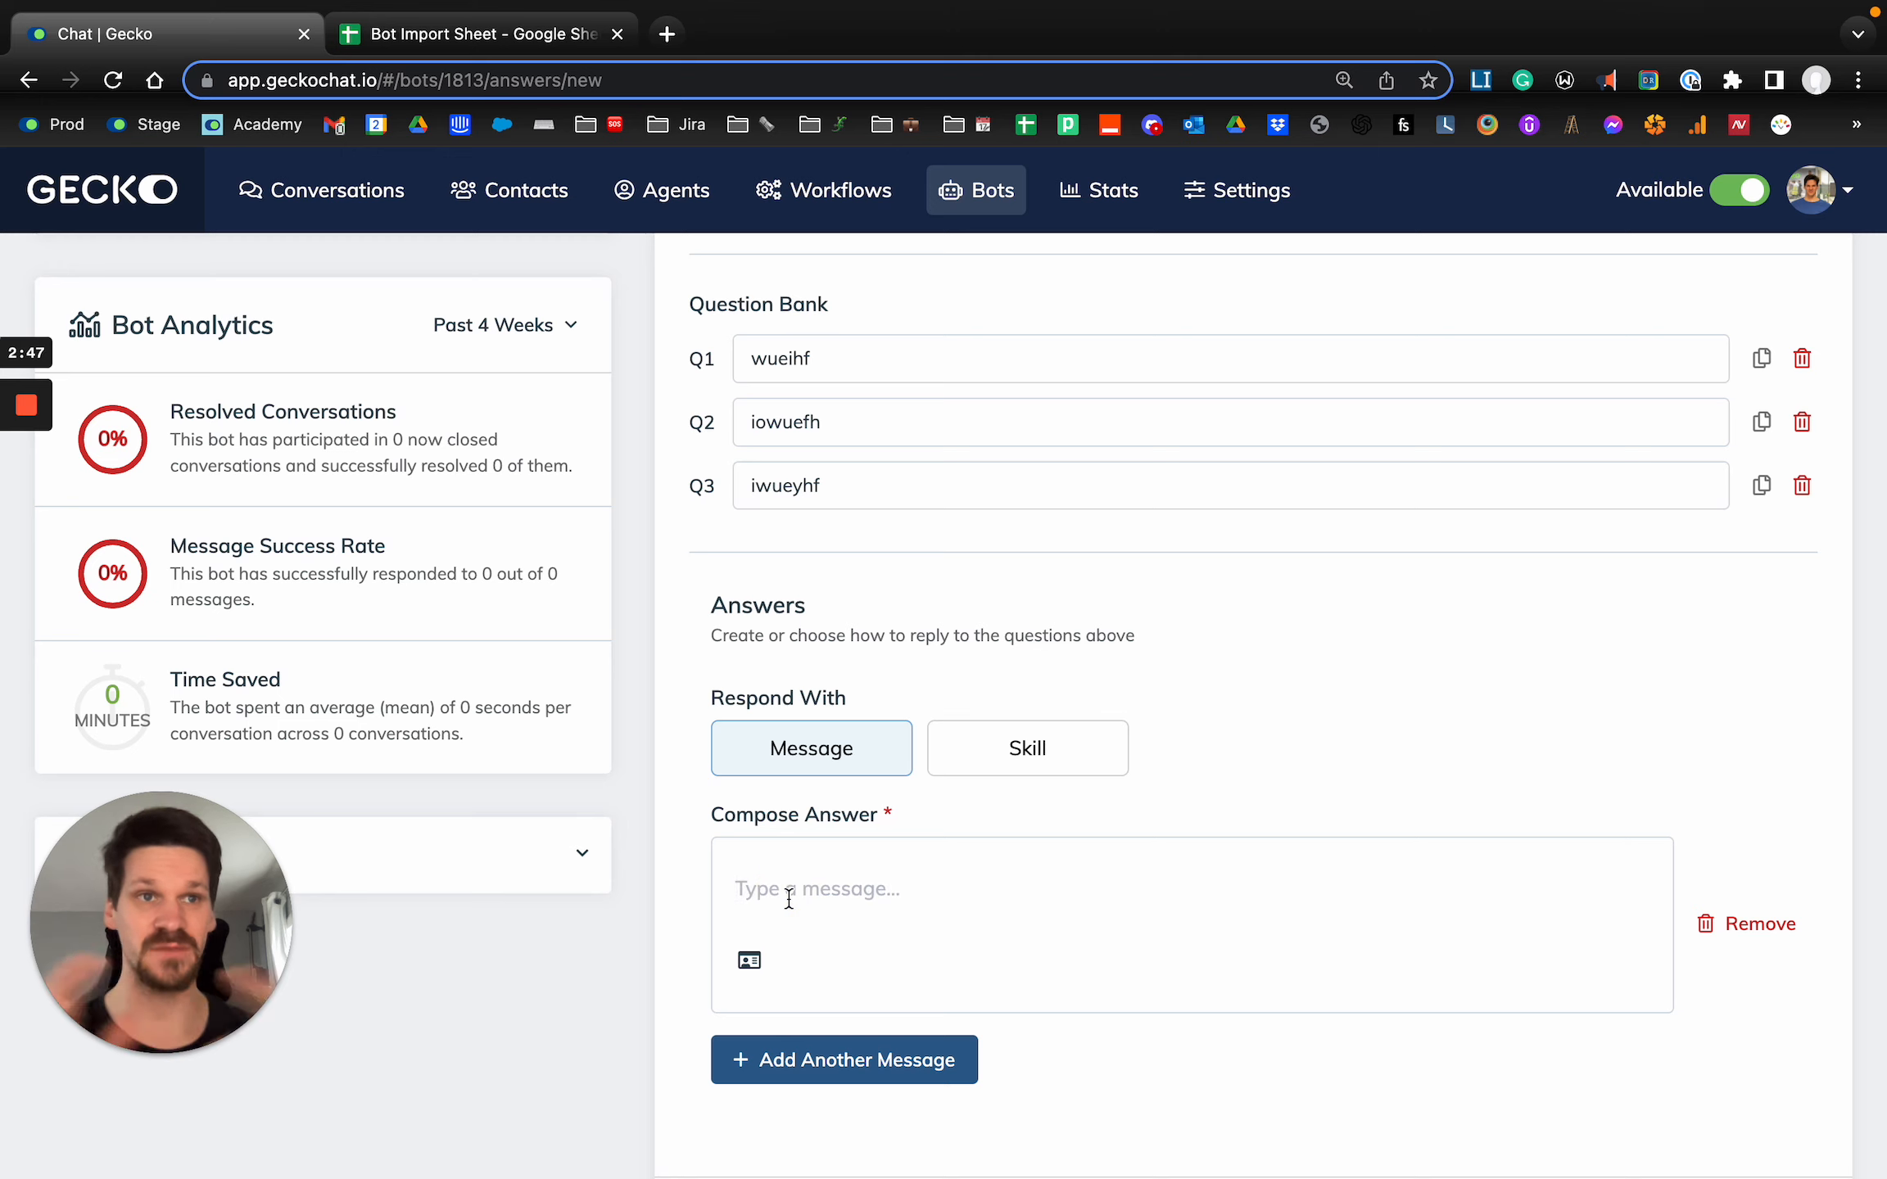
{"action": "left_click", "coordinate": [1013, 758]}
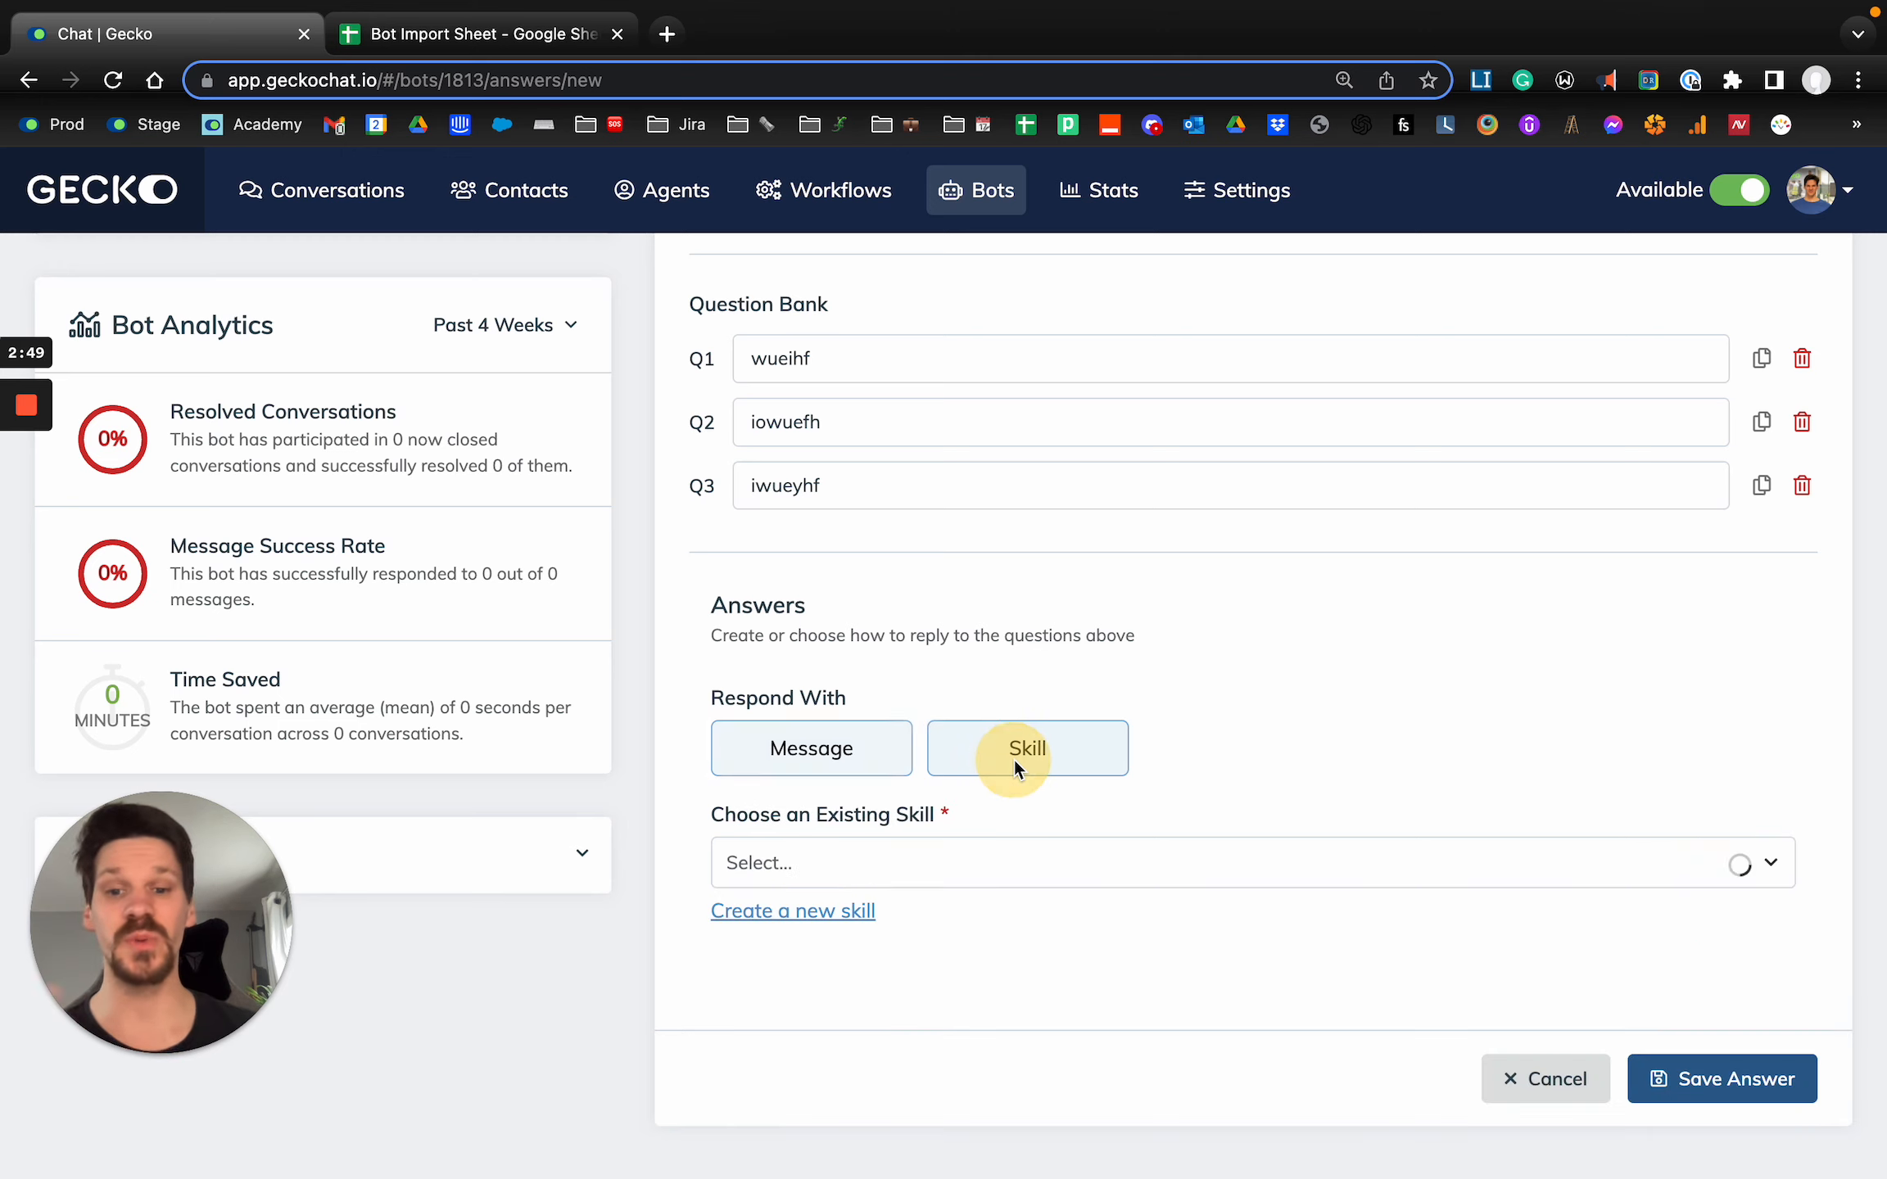
{"action": "left_click", "coordinate": [890, 777]}
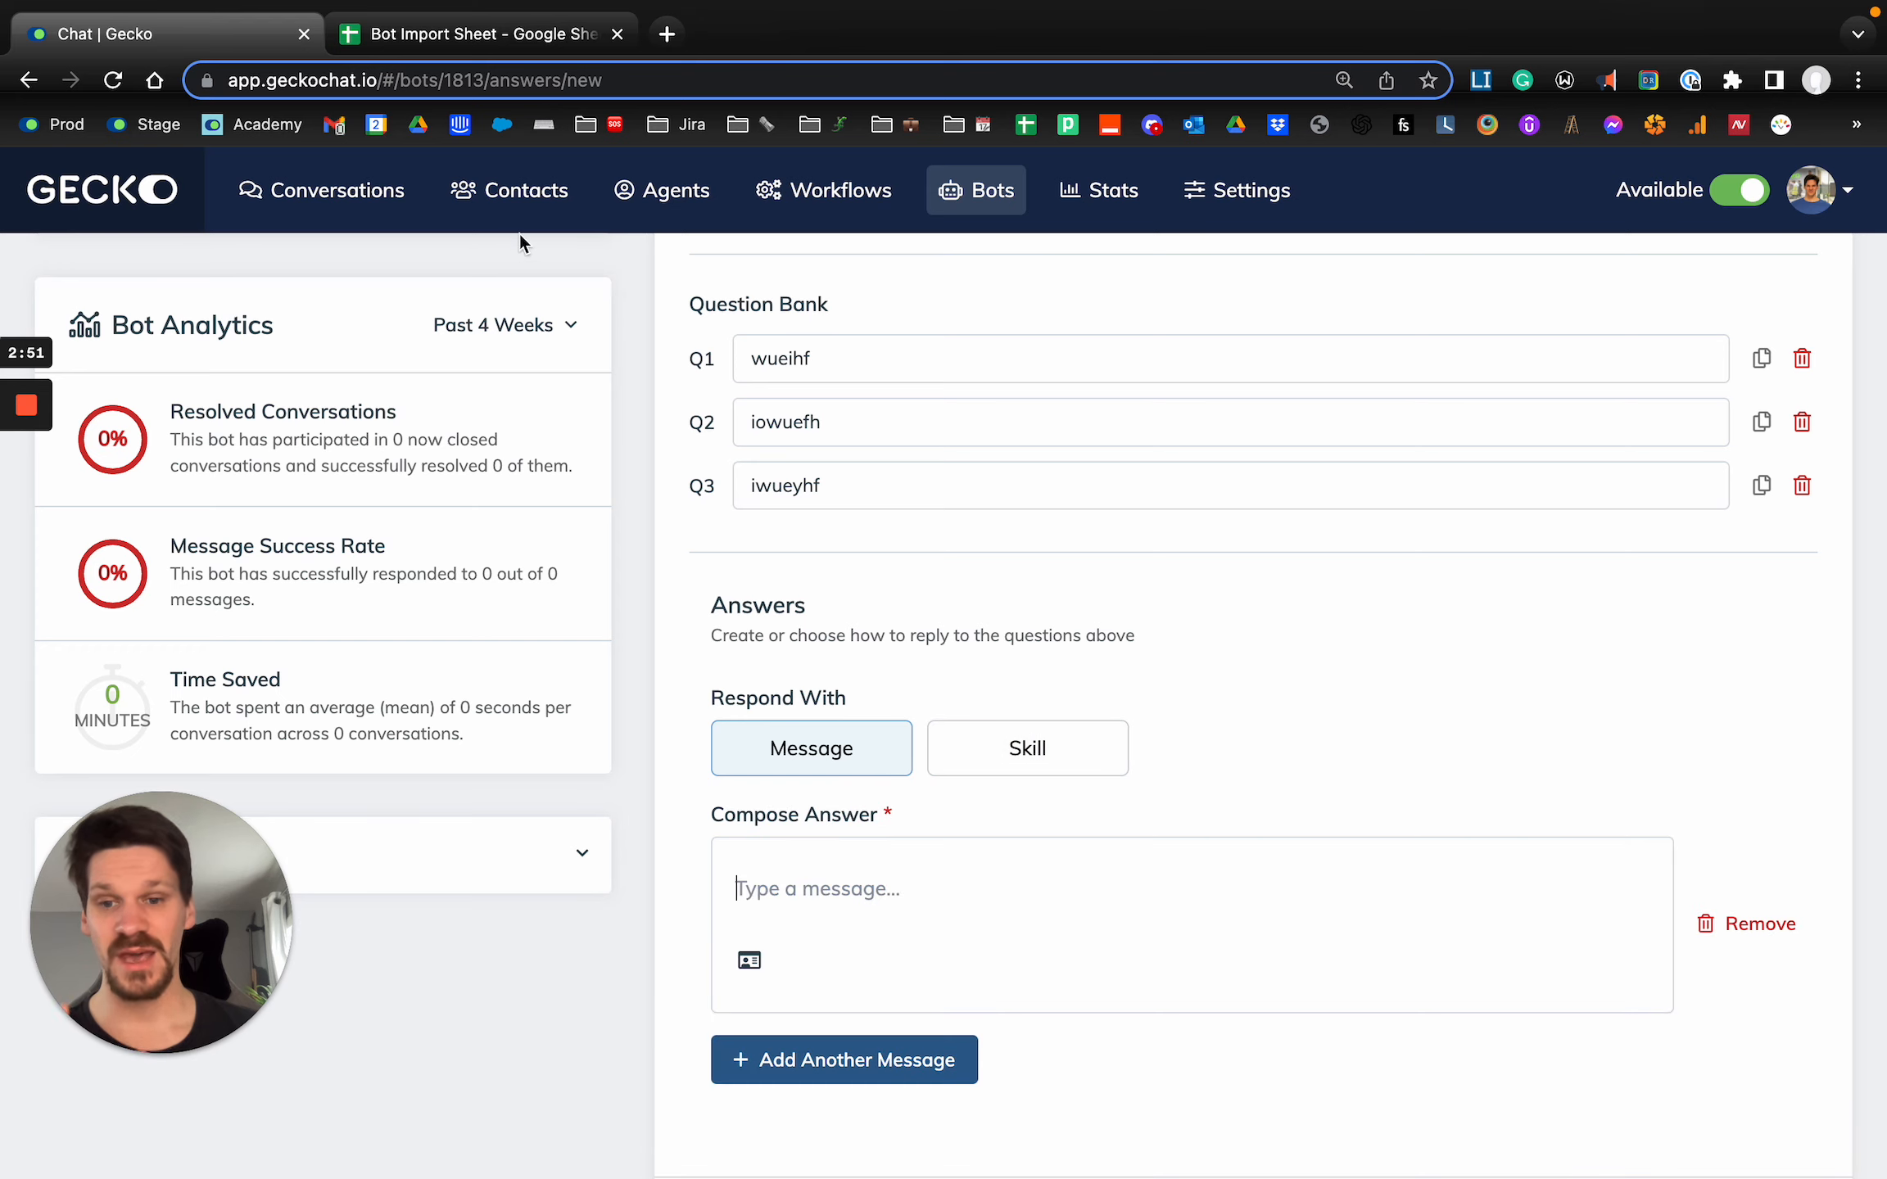
{"action": "left_click", "coordinate": [470, 36]}
{"action": "left_click", "coordinate": [819, 514]}
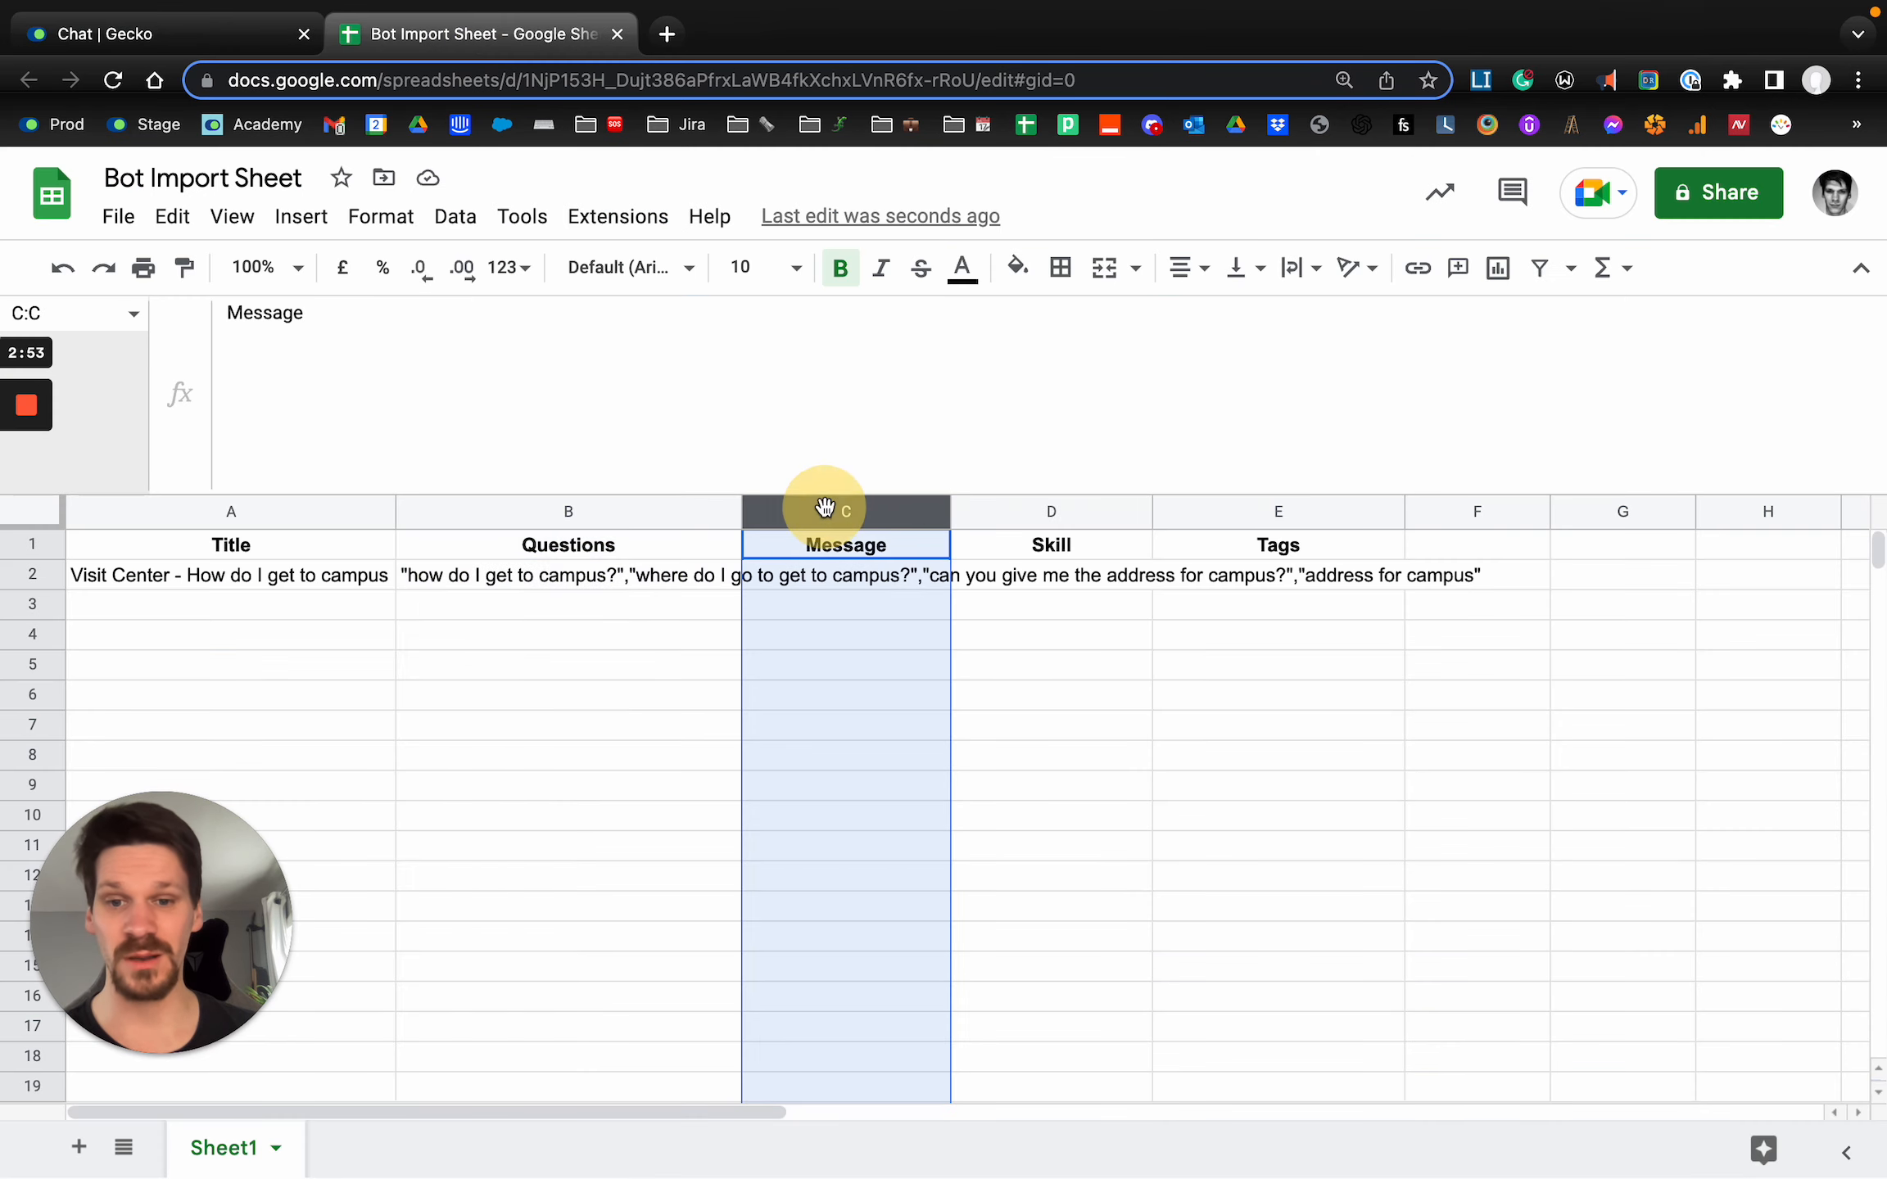
Switch to Gecko, add two more message boxes to the new answer and remove the last one.
{"action": "left_click", "coordinate": [181, 45]}
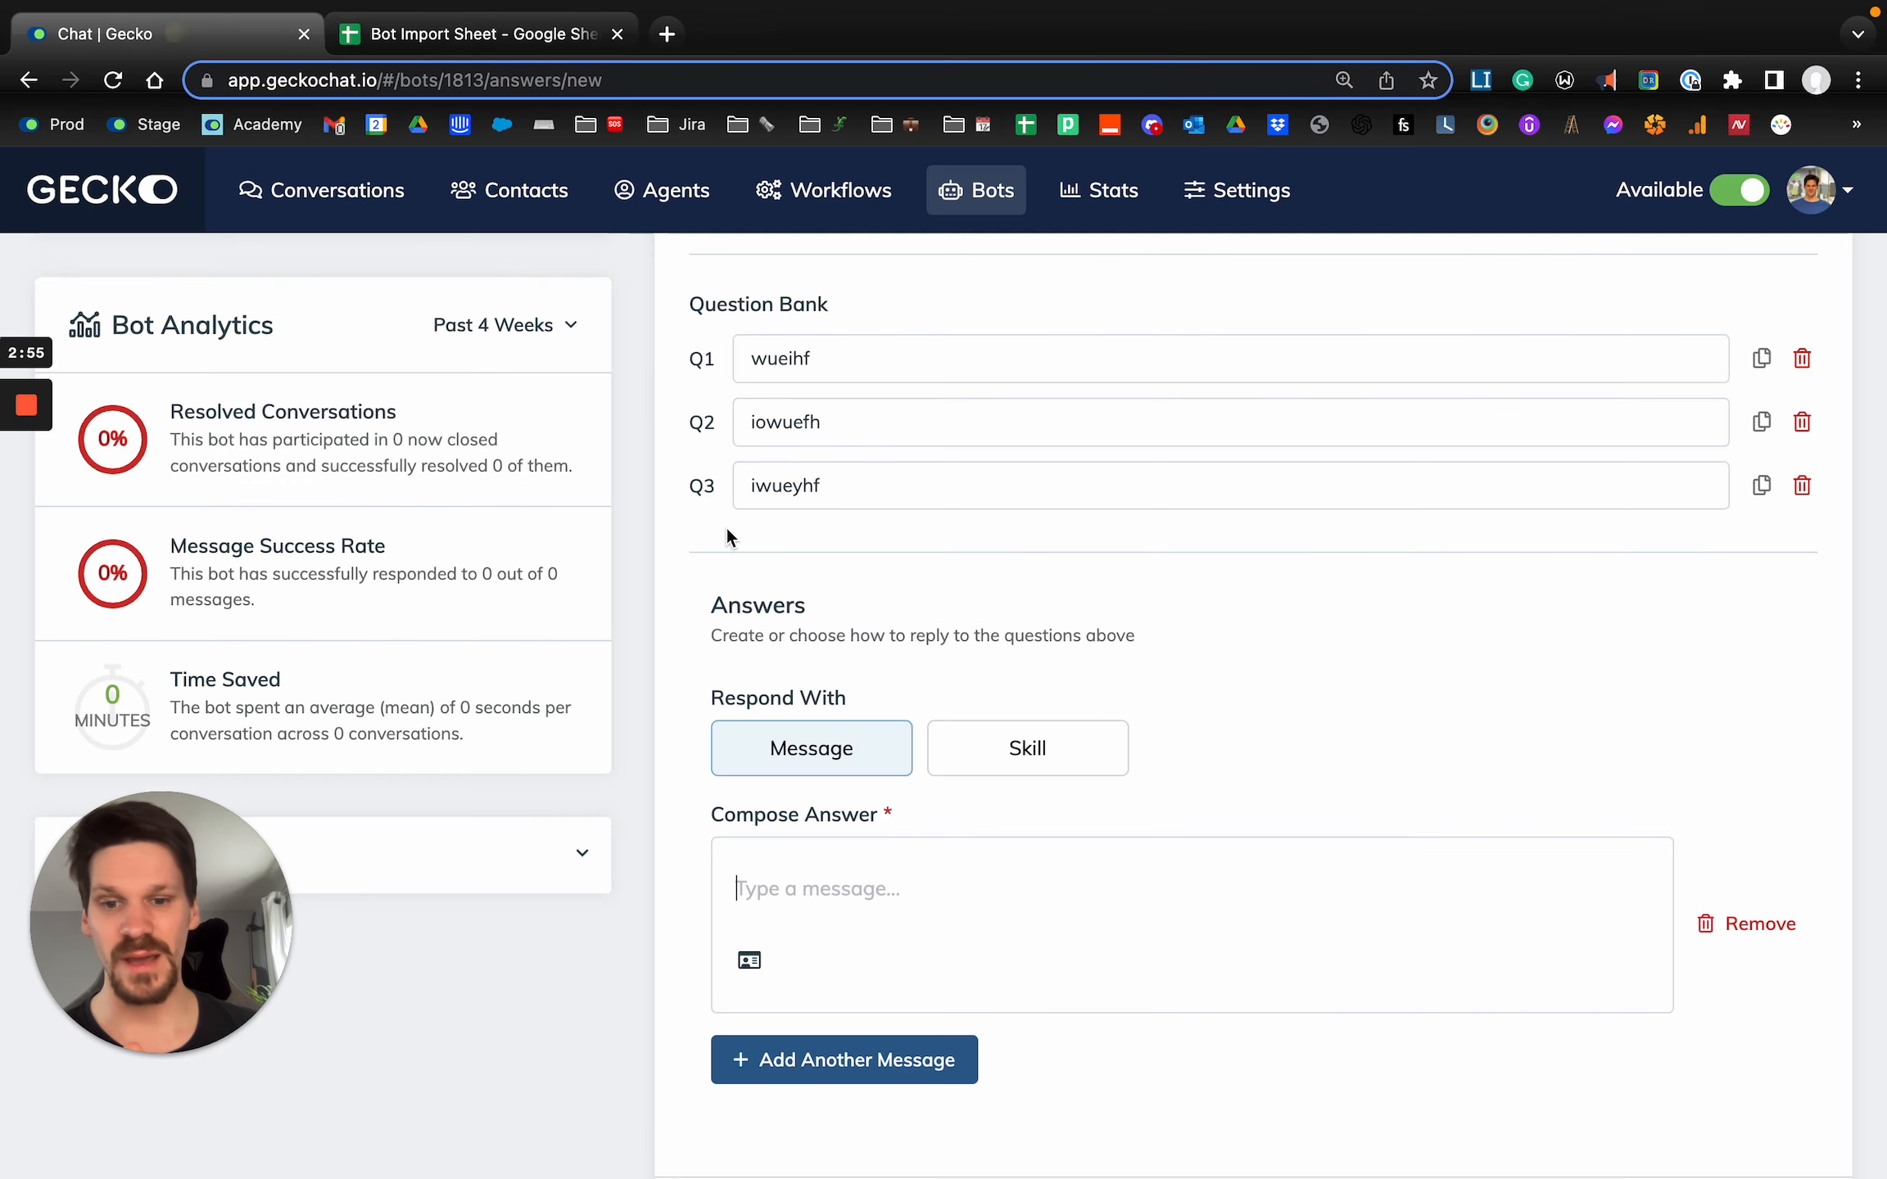
{"action": "scroll", "coordinate": [725, 528], "scroll_direction": "down", "scroll_amount": 3}
{"action": "left_click", "coordinate": [917, 922]}
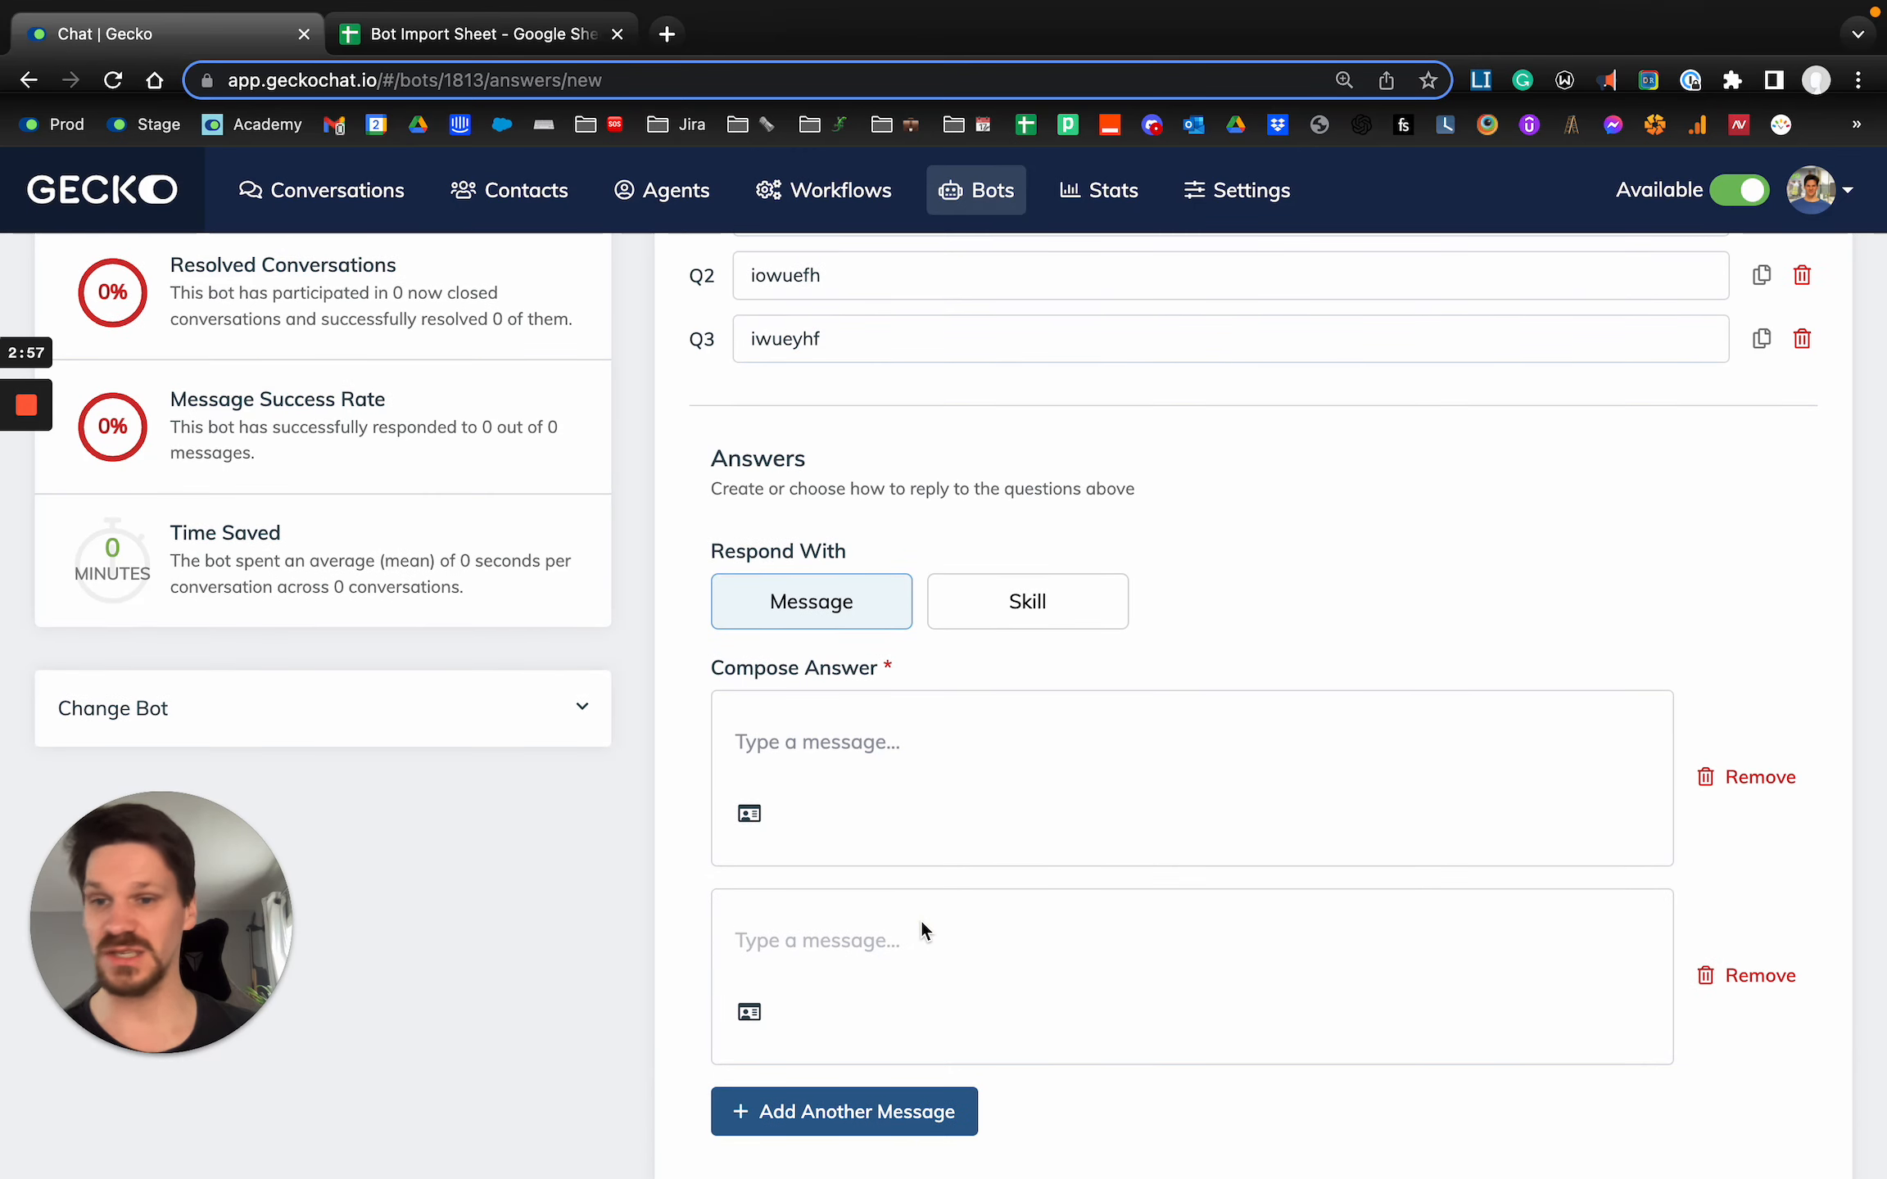
{"action": "scroll", "coordinate": [920, 926], "scroll_direction": "down", "scroll_amount": 2}
{"action": "left_click", "coordinate": [862, 964]}
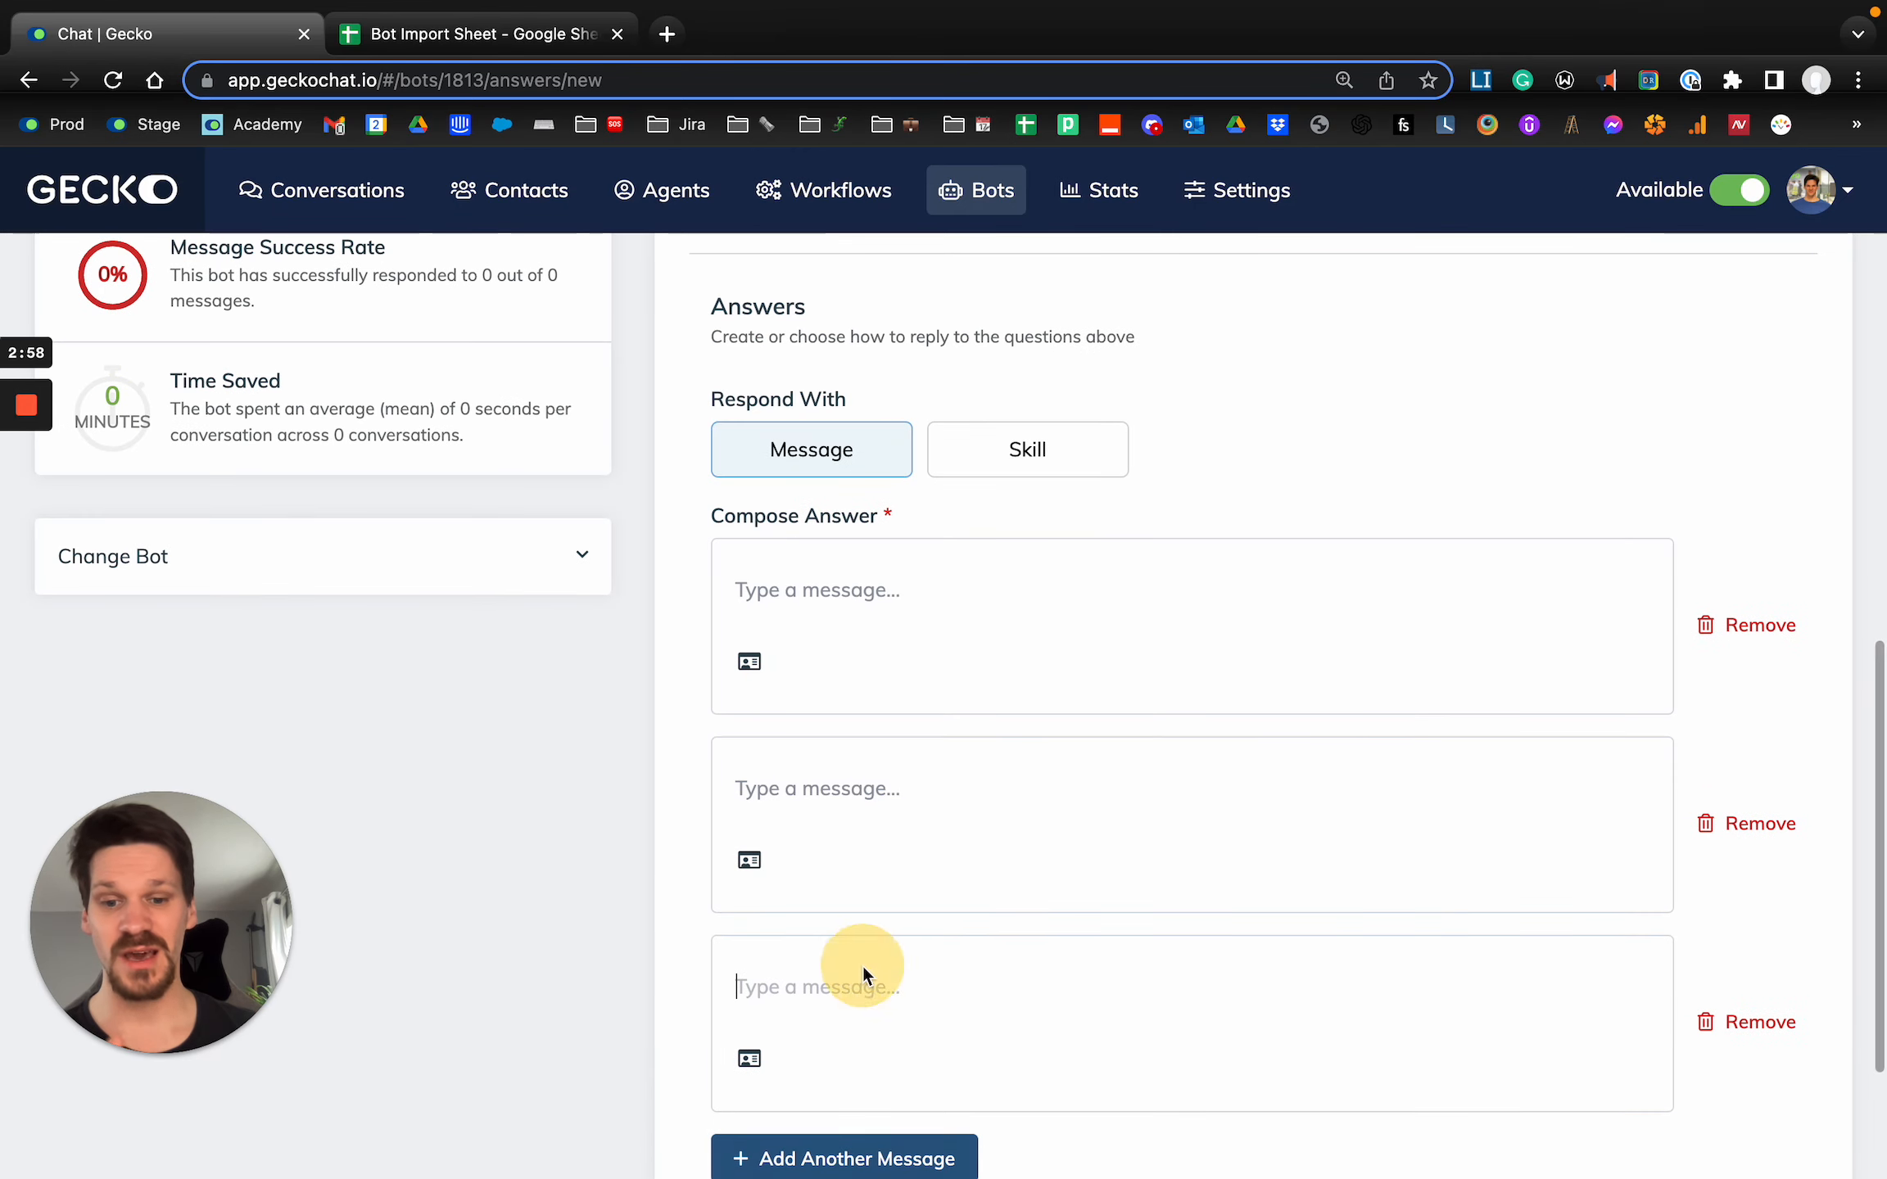
{"action": "left_click", "coordinate": [1761, 1024]}
{"action": "left_click", "coordinate": [945, 776]}
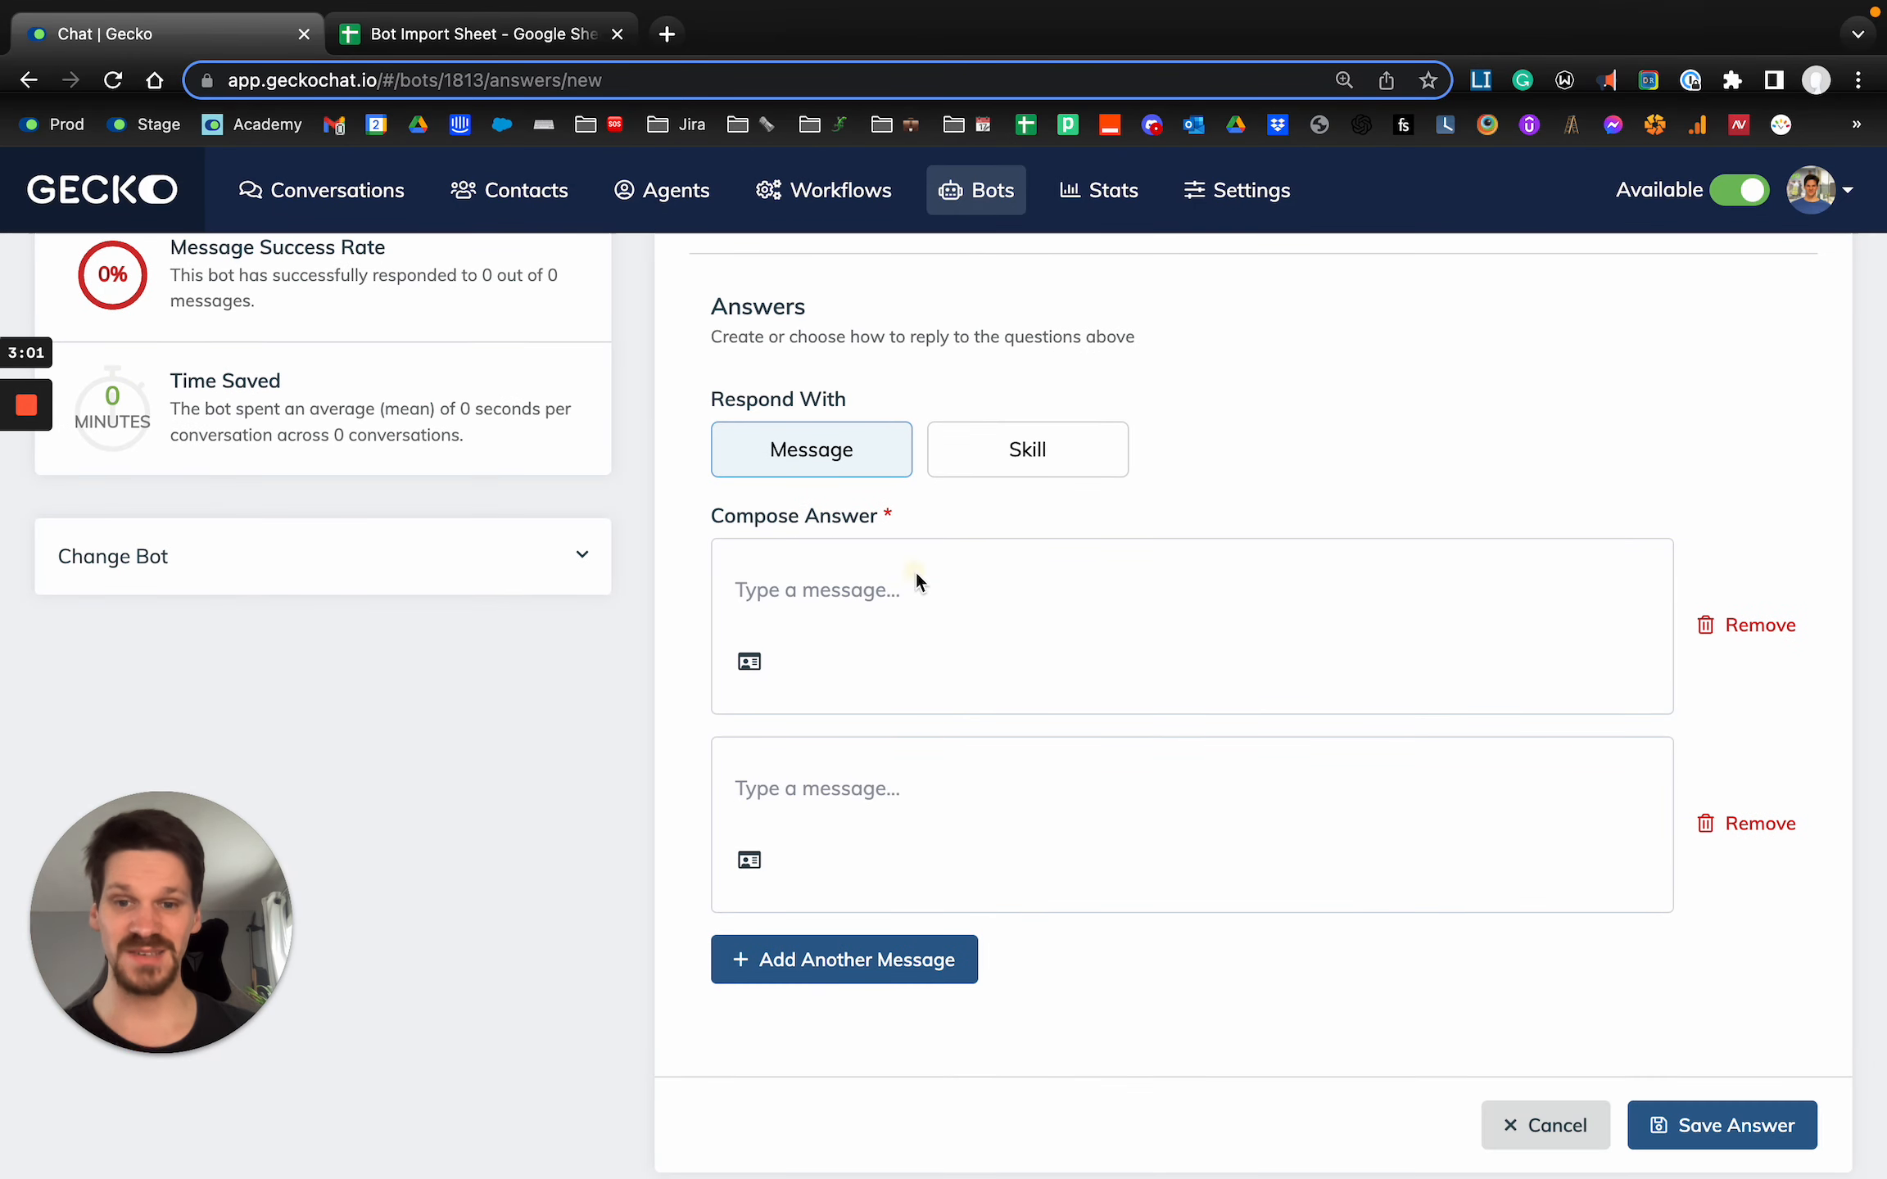
{"action": "left_click", "coordinate": [754, 586]}
In the import sheet's C2, enter the first message "That's a great question. You can get to campus easily." in double quotes, followed by a comma.
{"action": "left_click", "coordinate": [483, 33]}
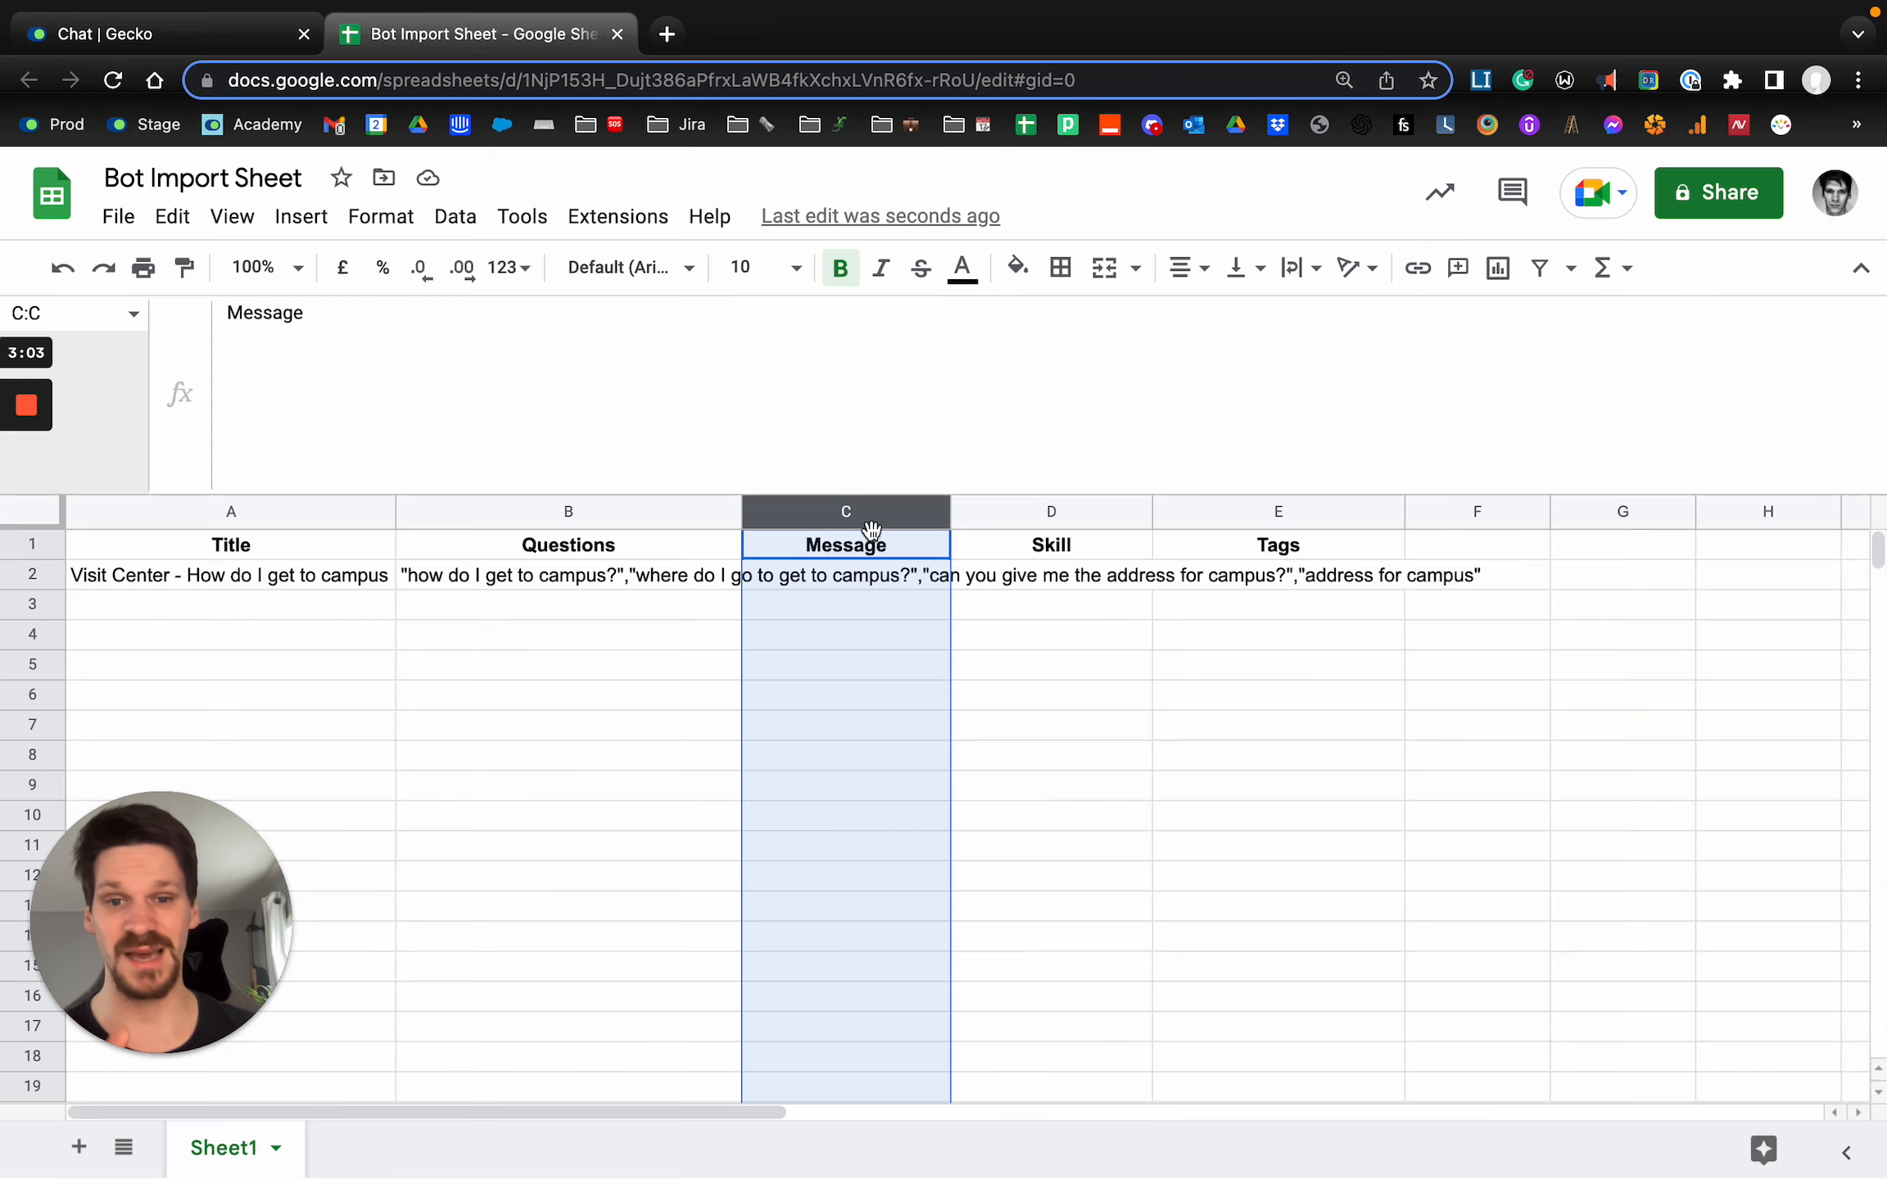
{"action": "left_click", "coordinate": [884, 581]}
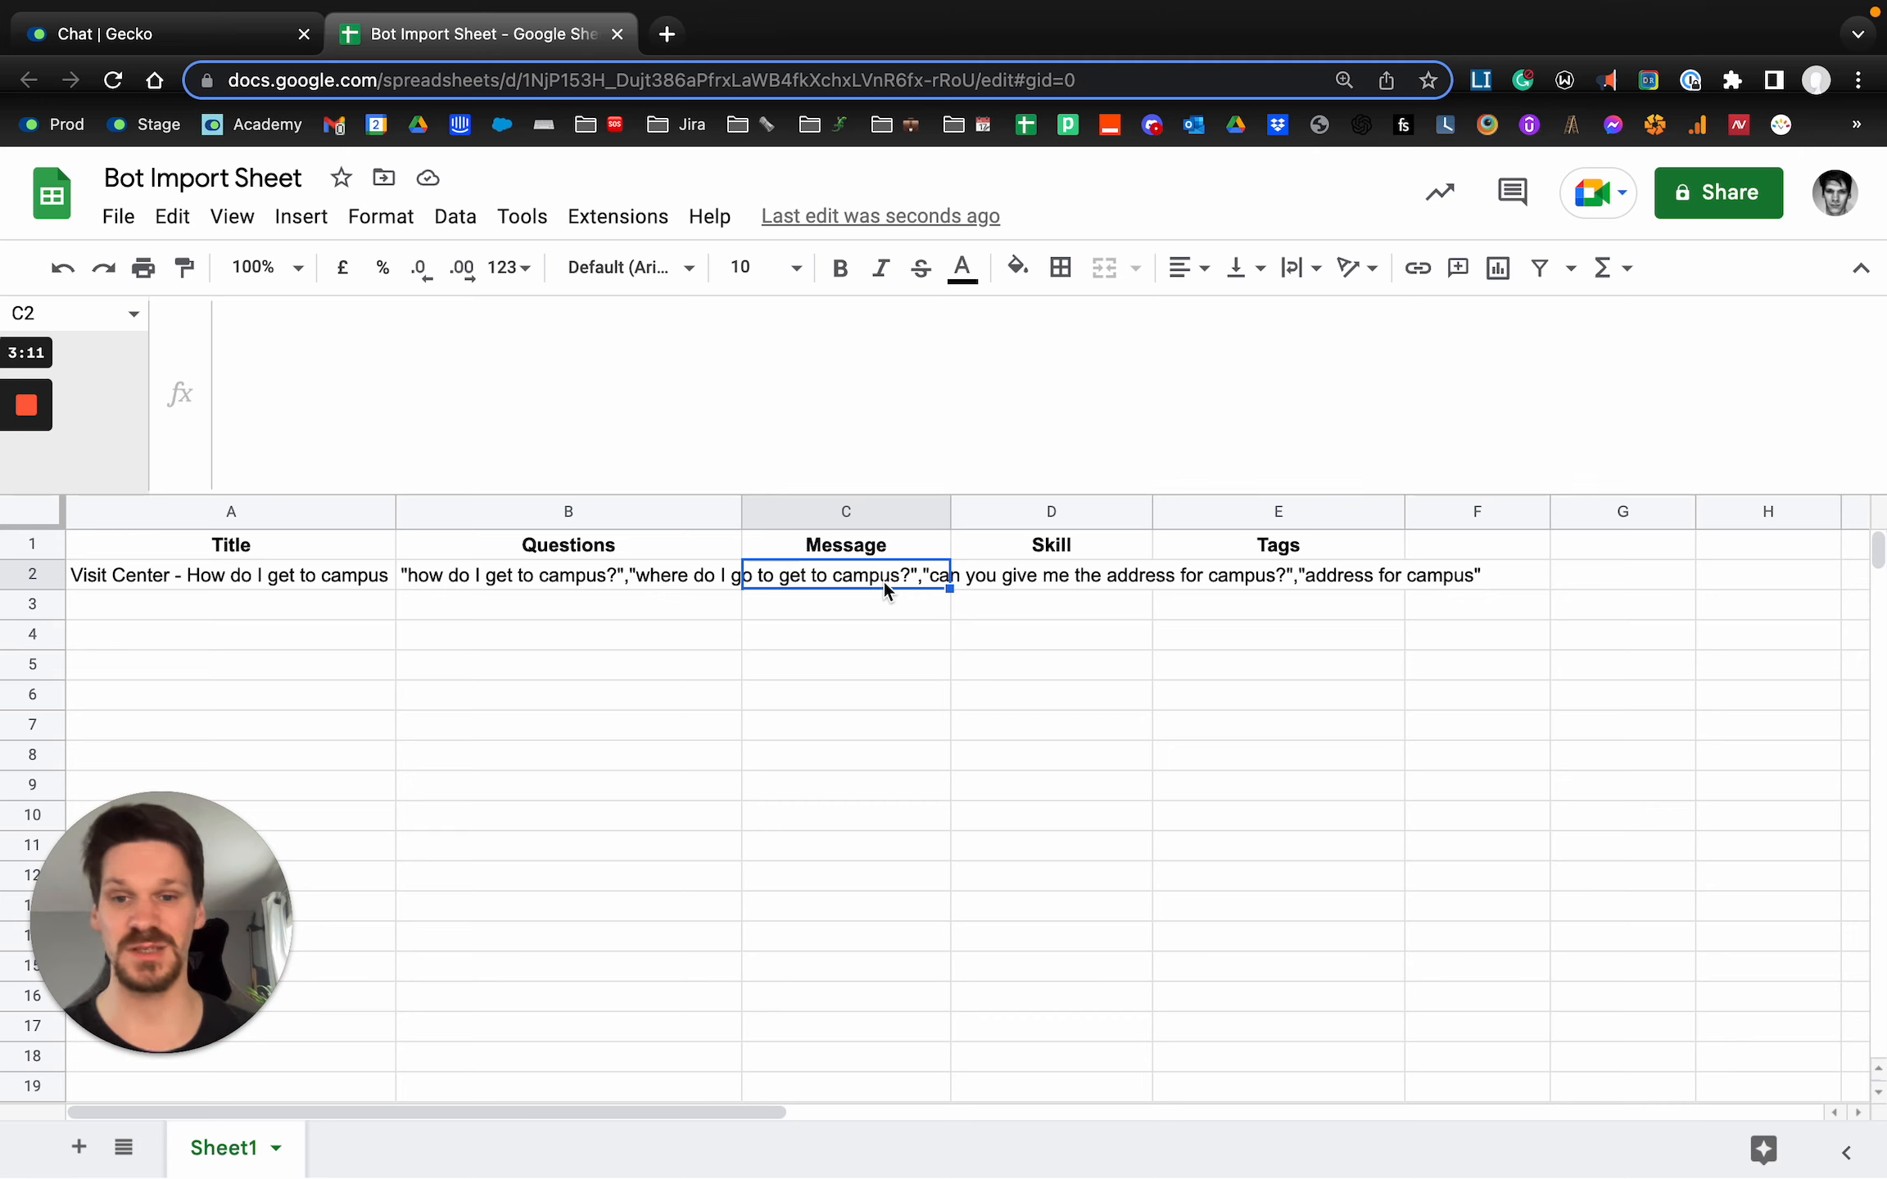
{"action": "type", "text": "\"this"}
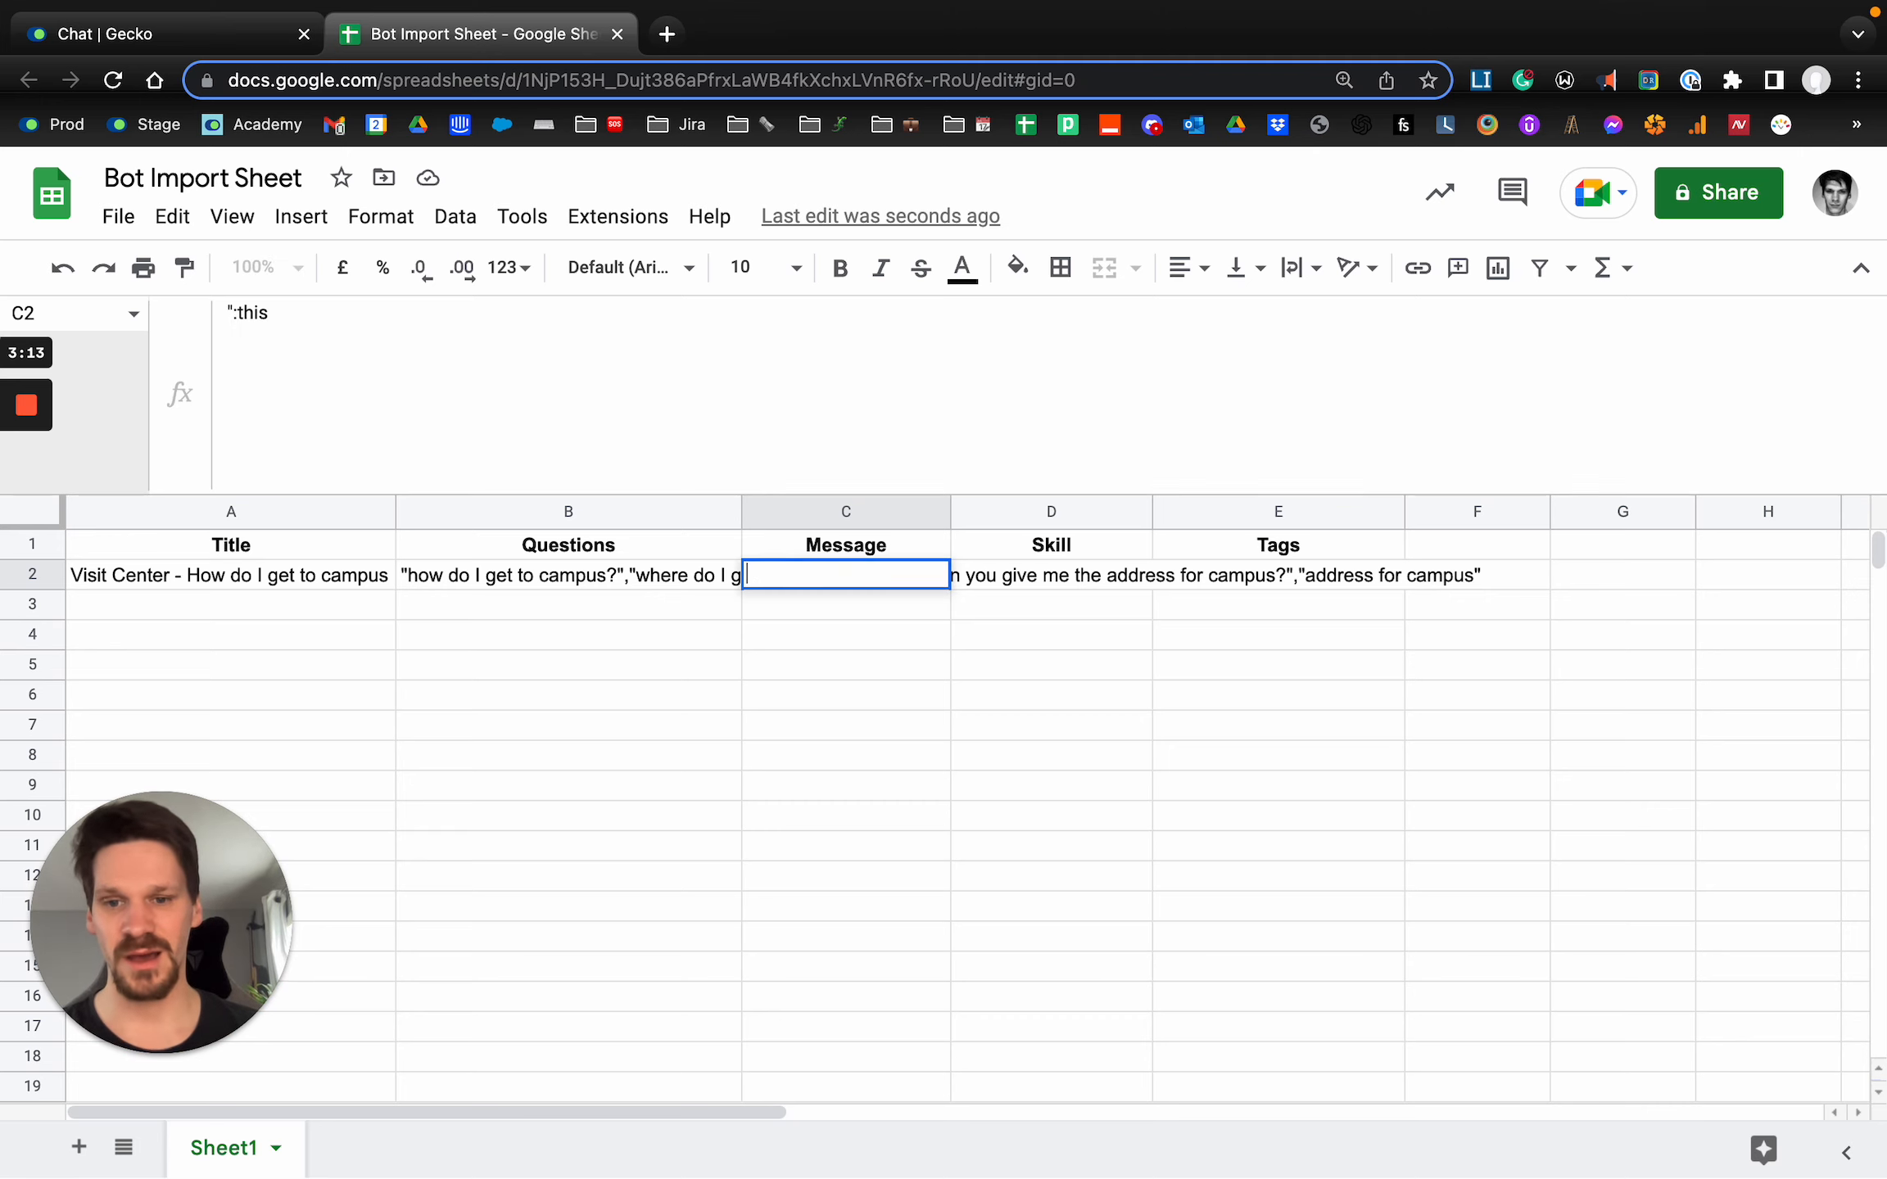
{"action": "key", "text": "BackSpace"}
{"action": "key", "text": "BackSpace"}
{"action": "key", "text": "BackSpace"}
{"action": "key", "text": "BackSpace"}
{"action": "type", "text": "That's a gre"}
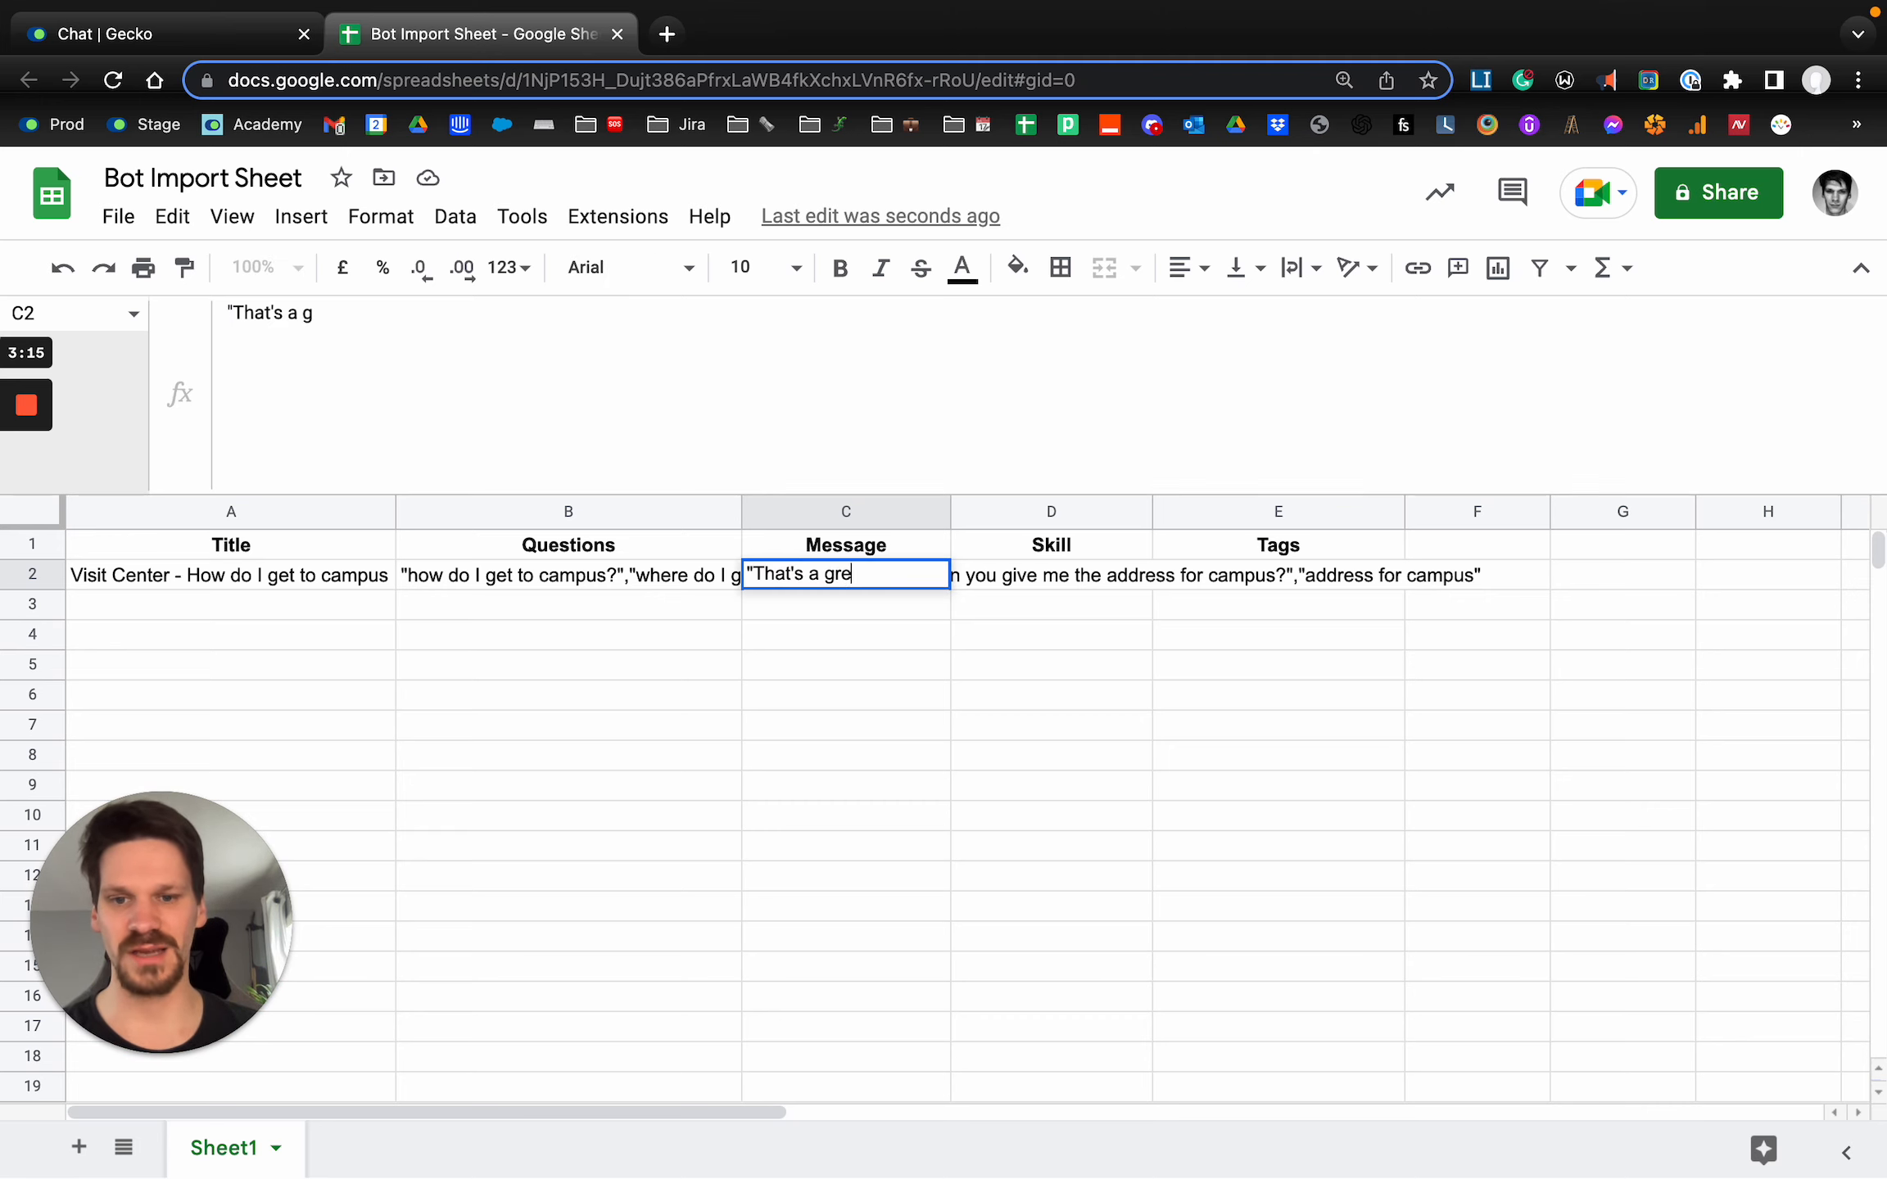
{"action": "type", "text": "at question. You ca"}
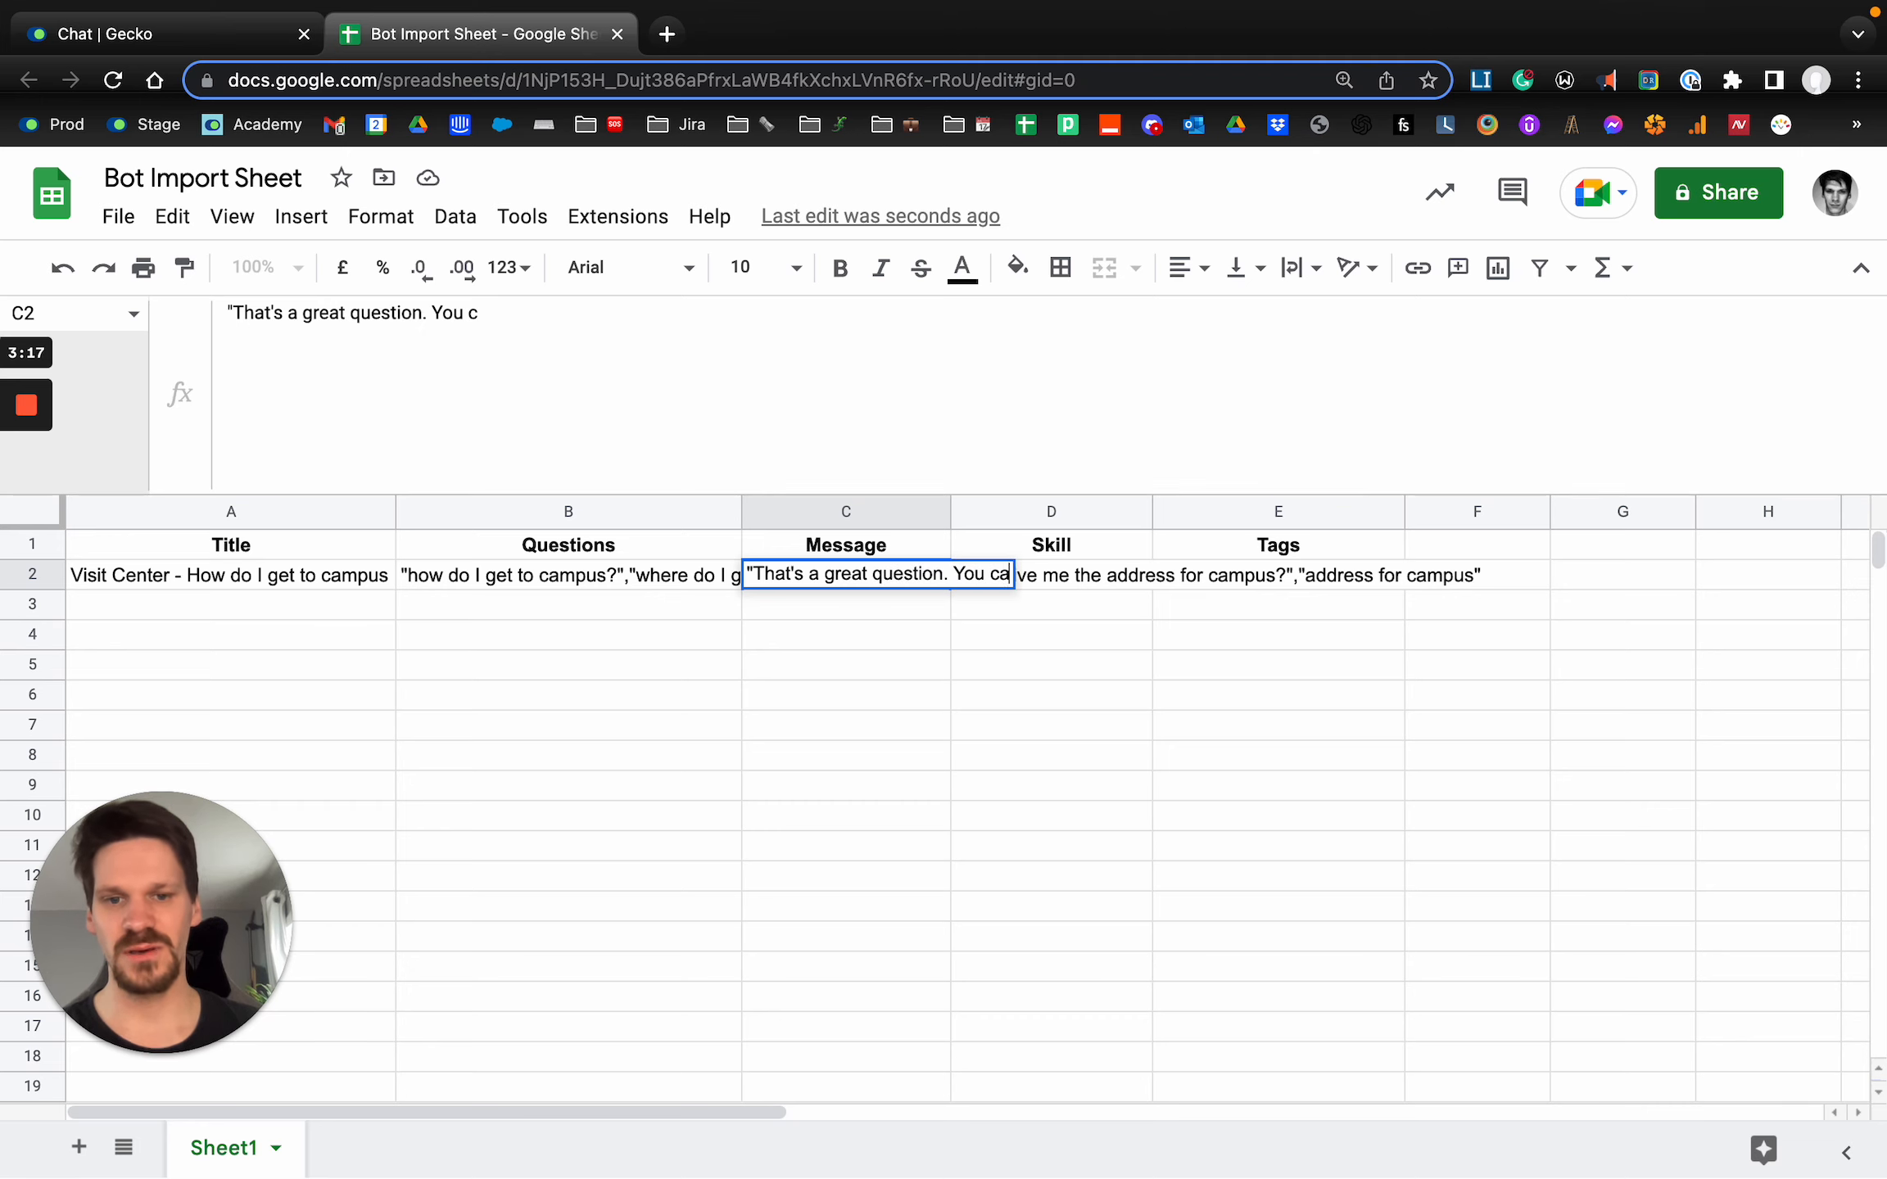
{"action": "type", "text": "n get to campus easi"}
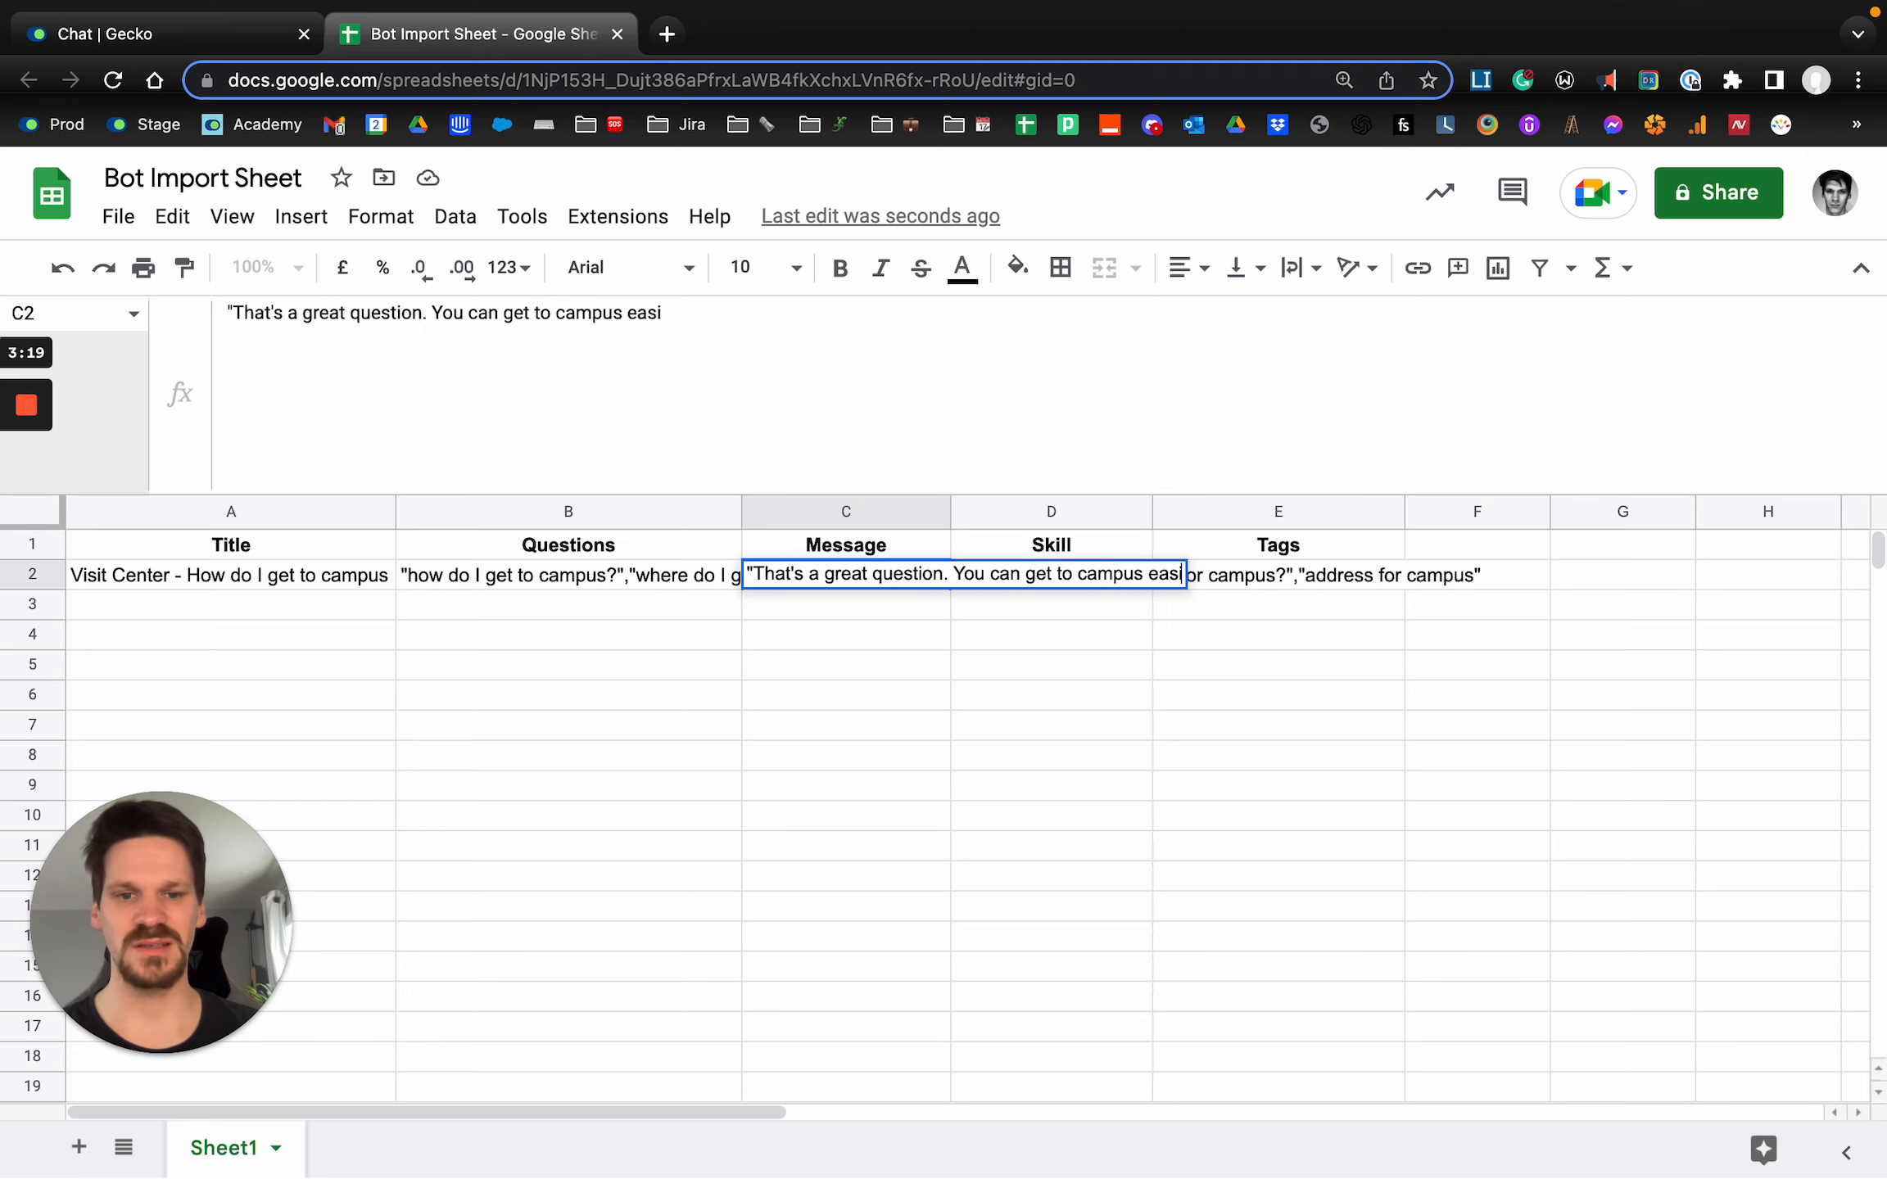
{"action": "type", "text": "ly.\","}
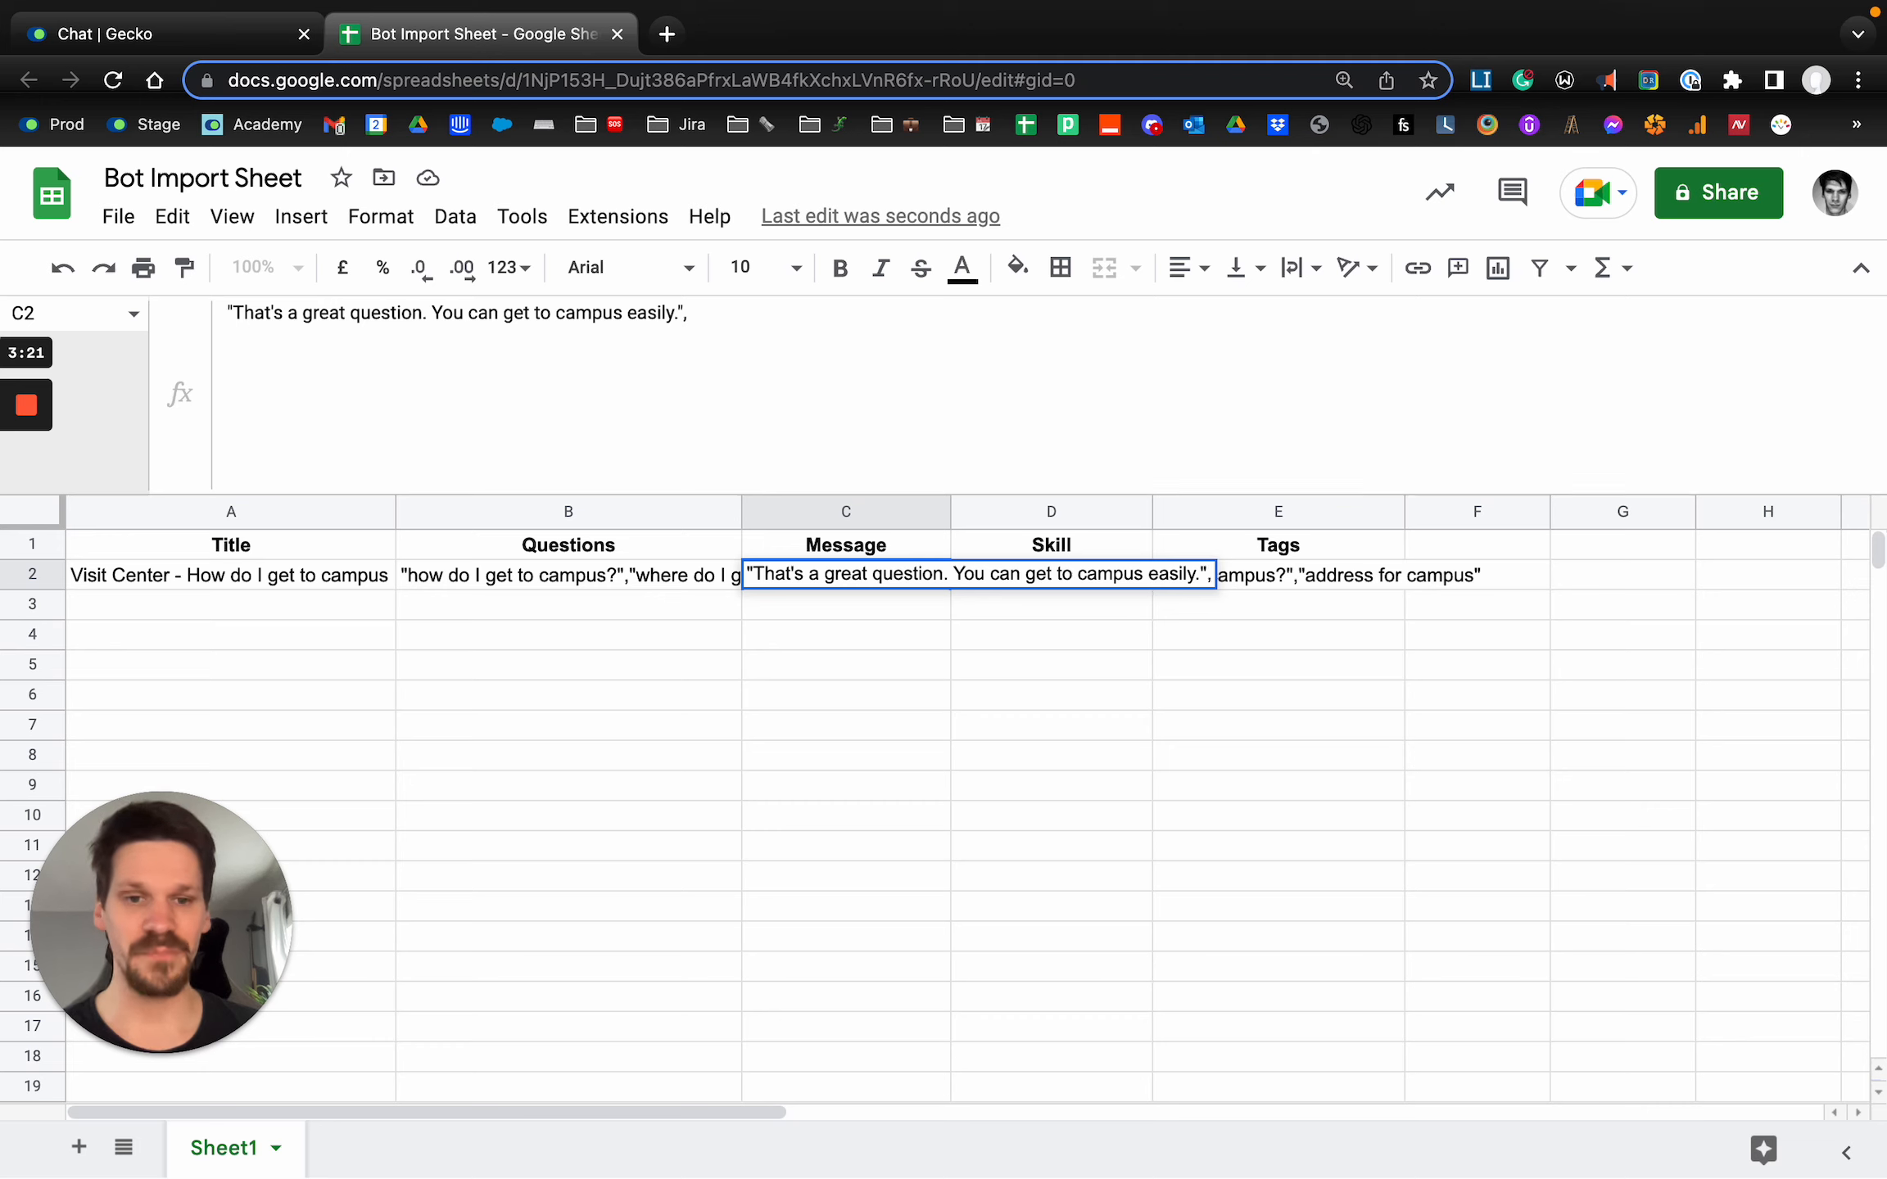
{"action": "type", "text": "\"Our add"}
Append to C2 a second double-quoted message beginning "Our address is" and giving the campus's full street address.
{"action": "key", "text": "BackSpace"}
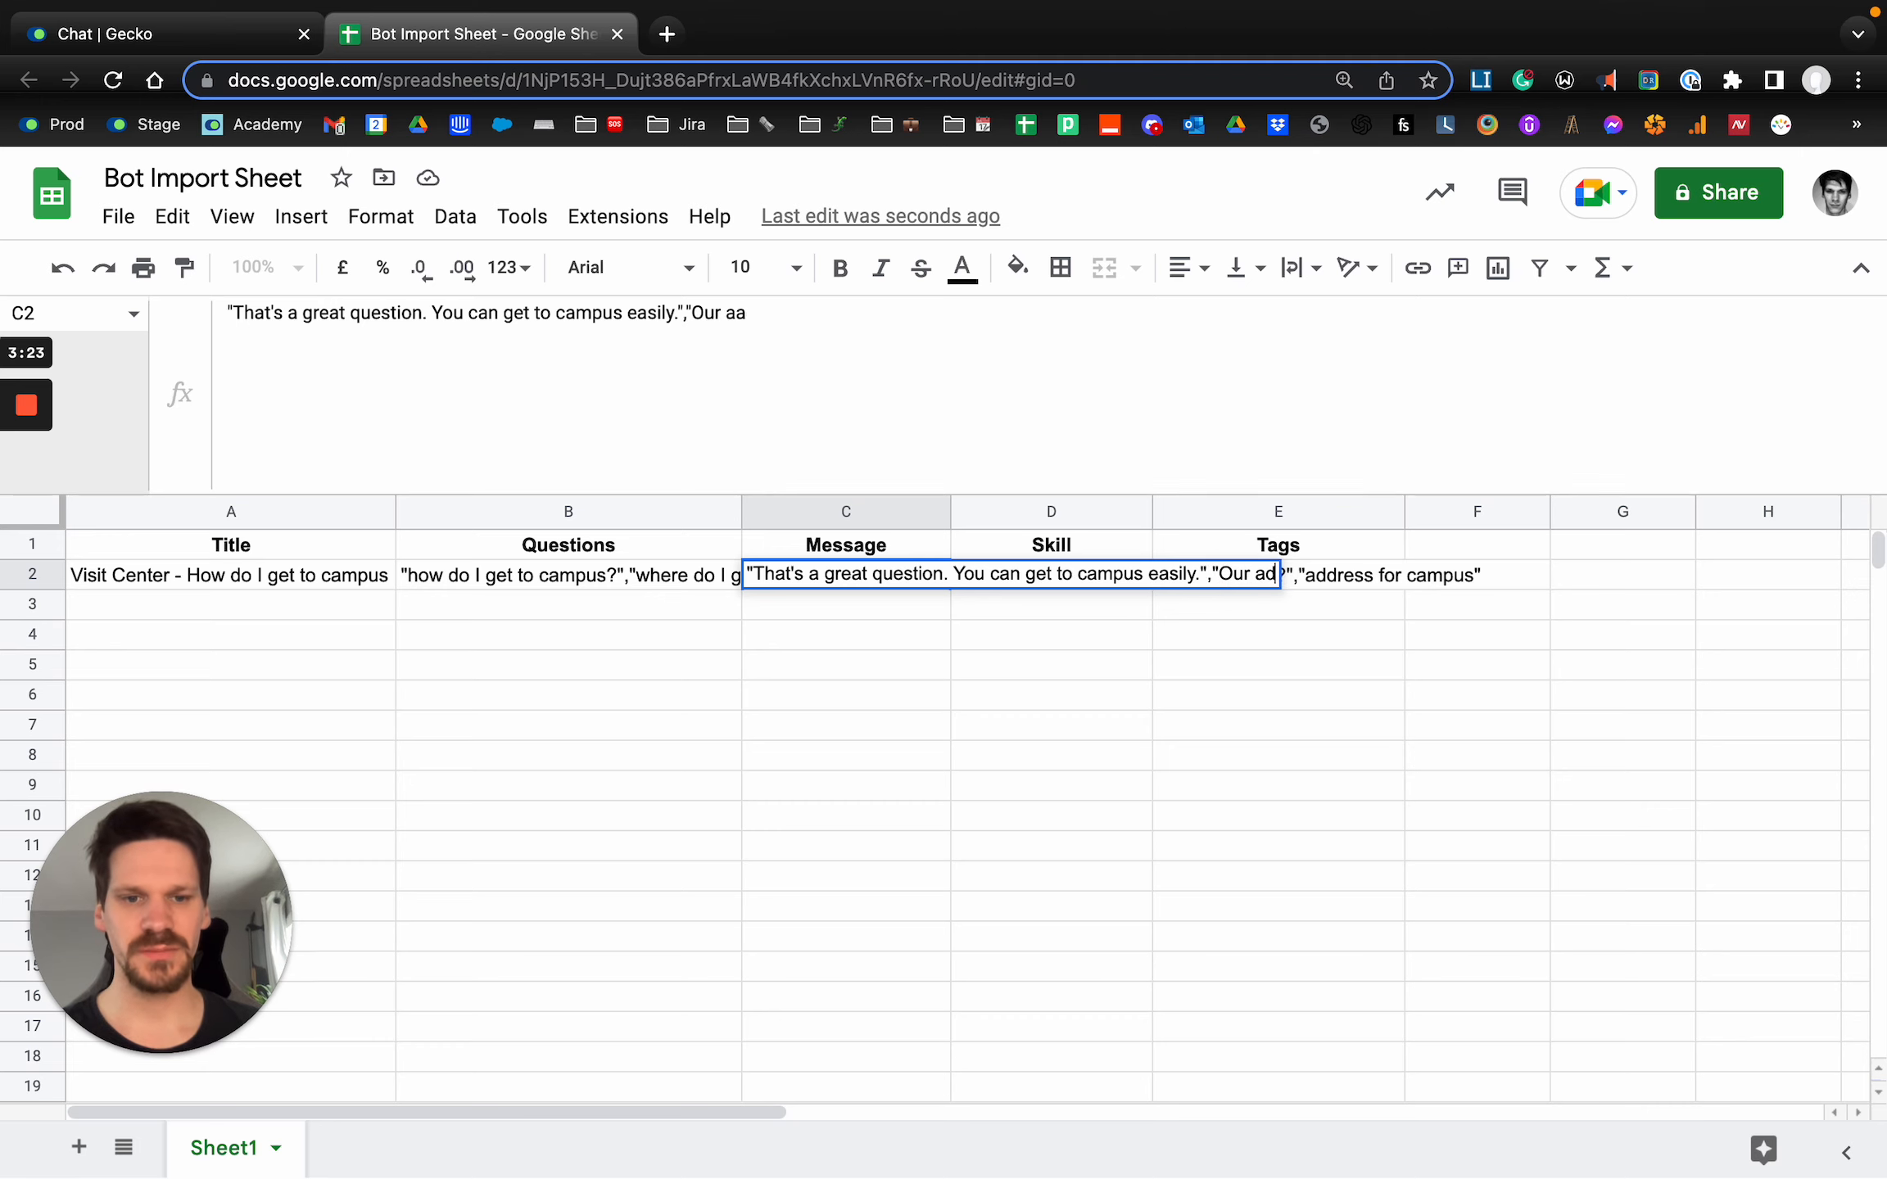
{"action": "type", "text": "dress is 113 D"}
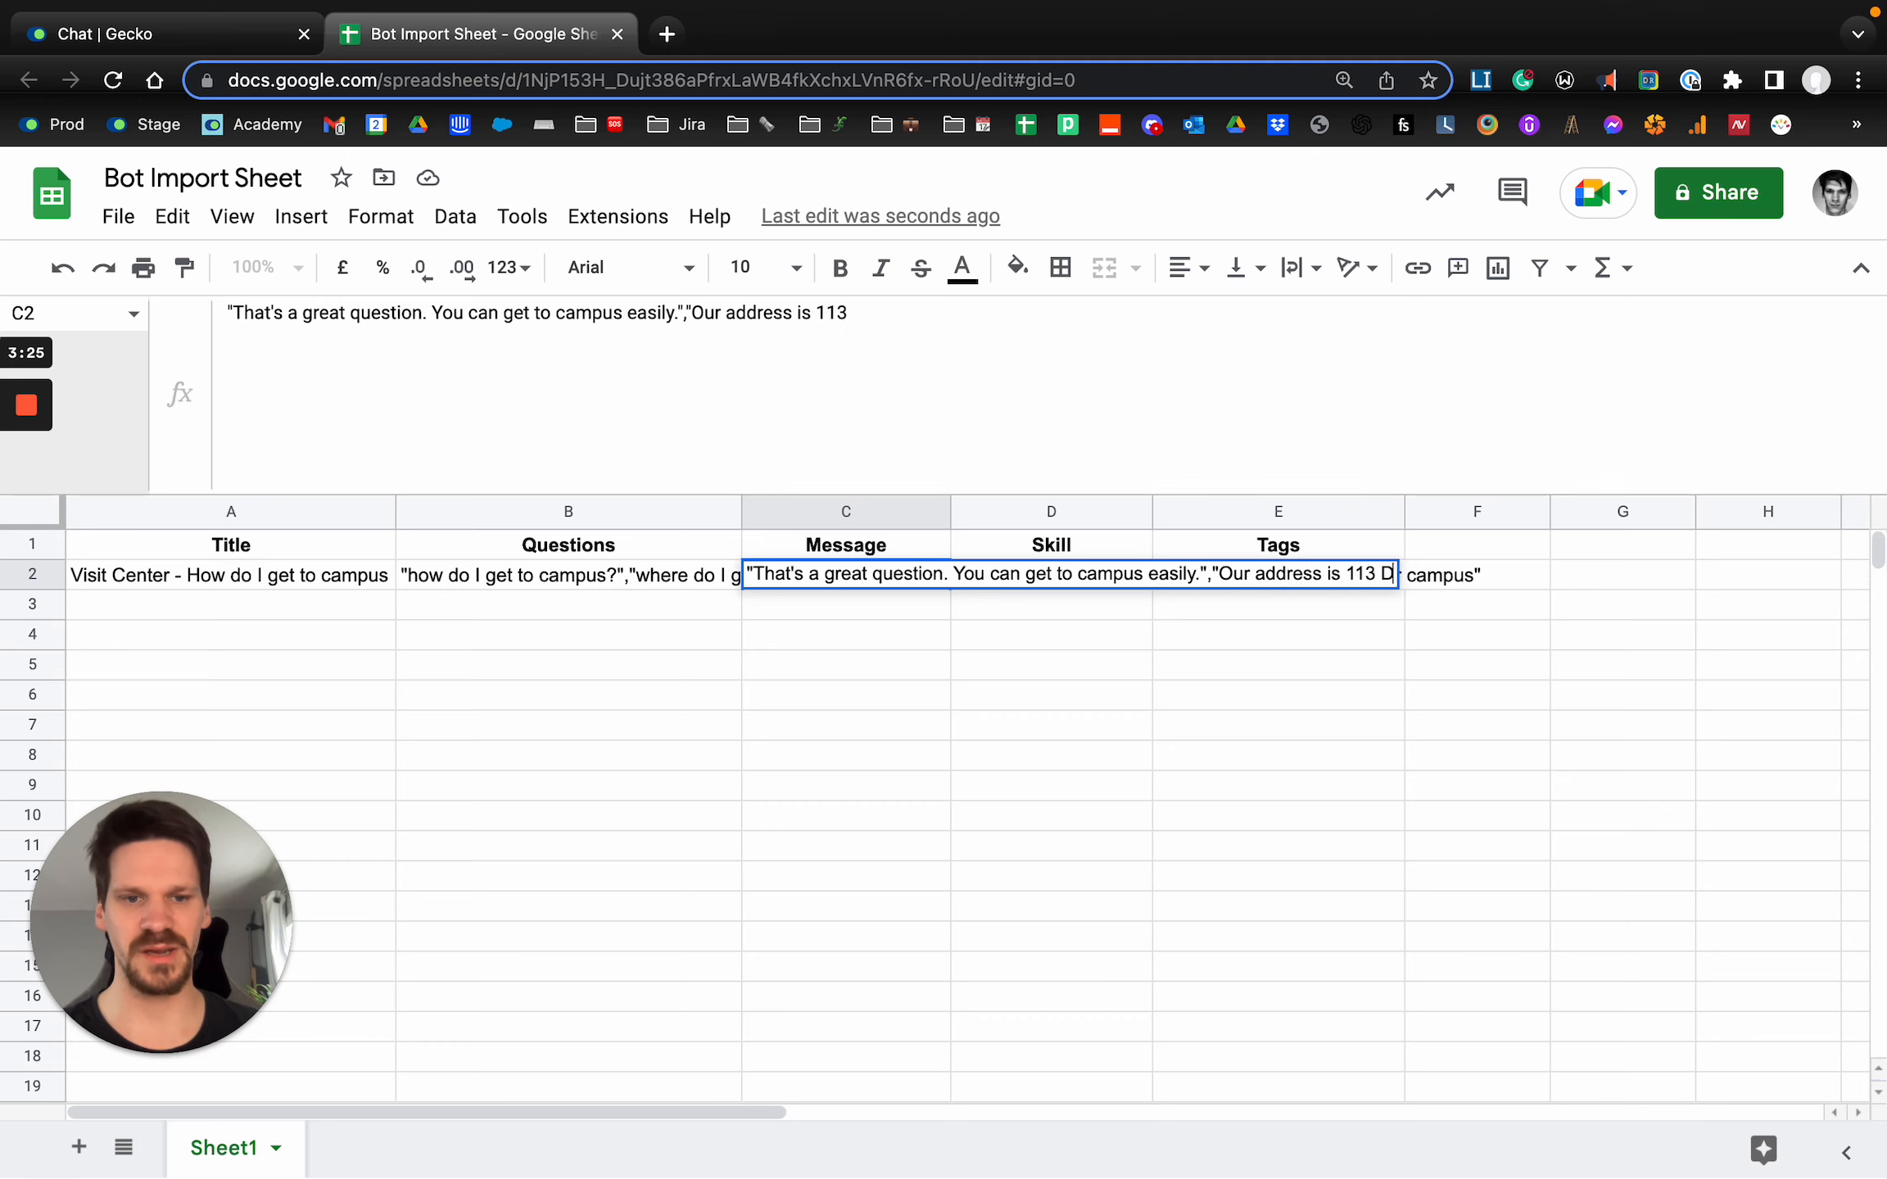
{"action": "type", "text": "undas Street, Edi"}
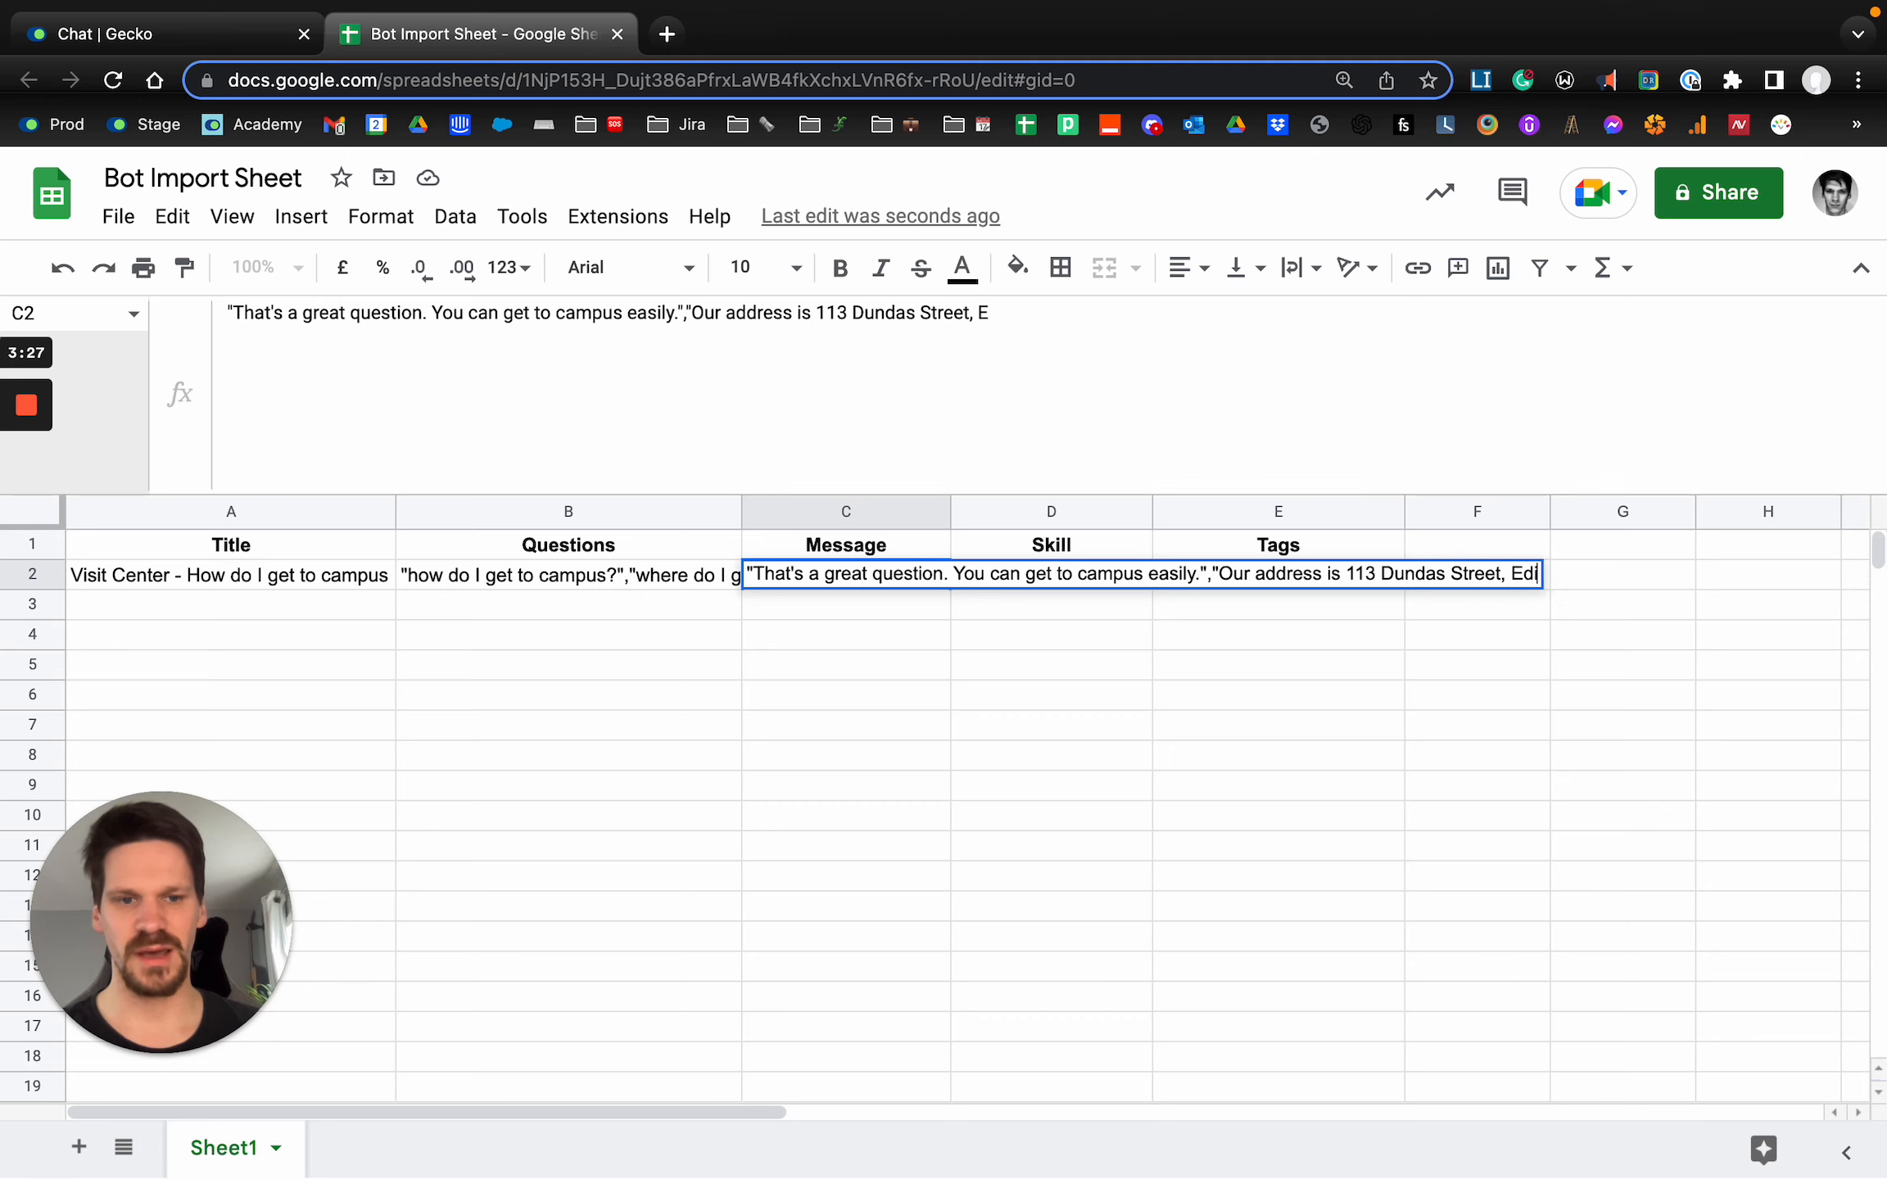
{"action": "type", "text": "nburhg,"}
{"action": "key", "text": "BackSpace"}
{"action": "key", "text": "BackSpace"}
{"action": "key", "text": "BackSpace"}
{"action": "type", "text": "gh"}
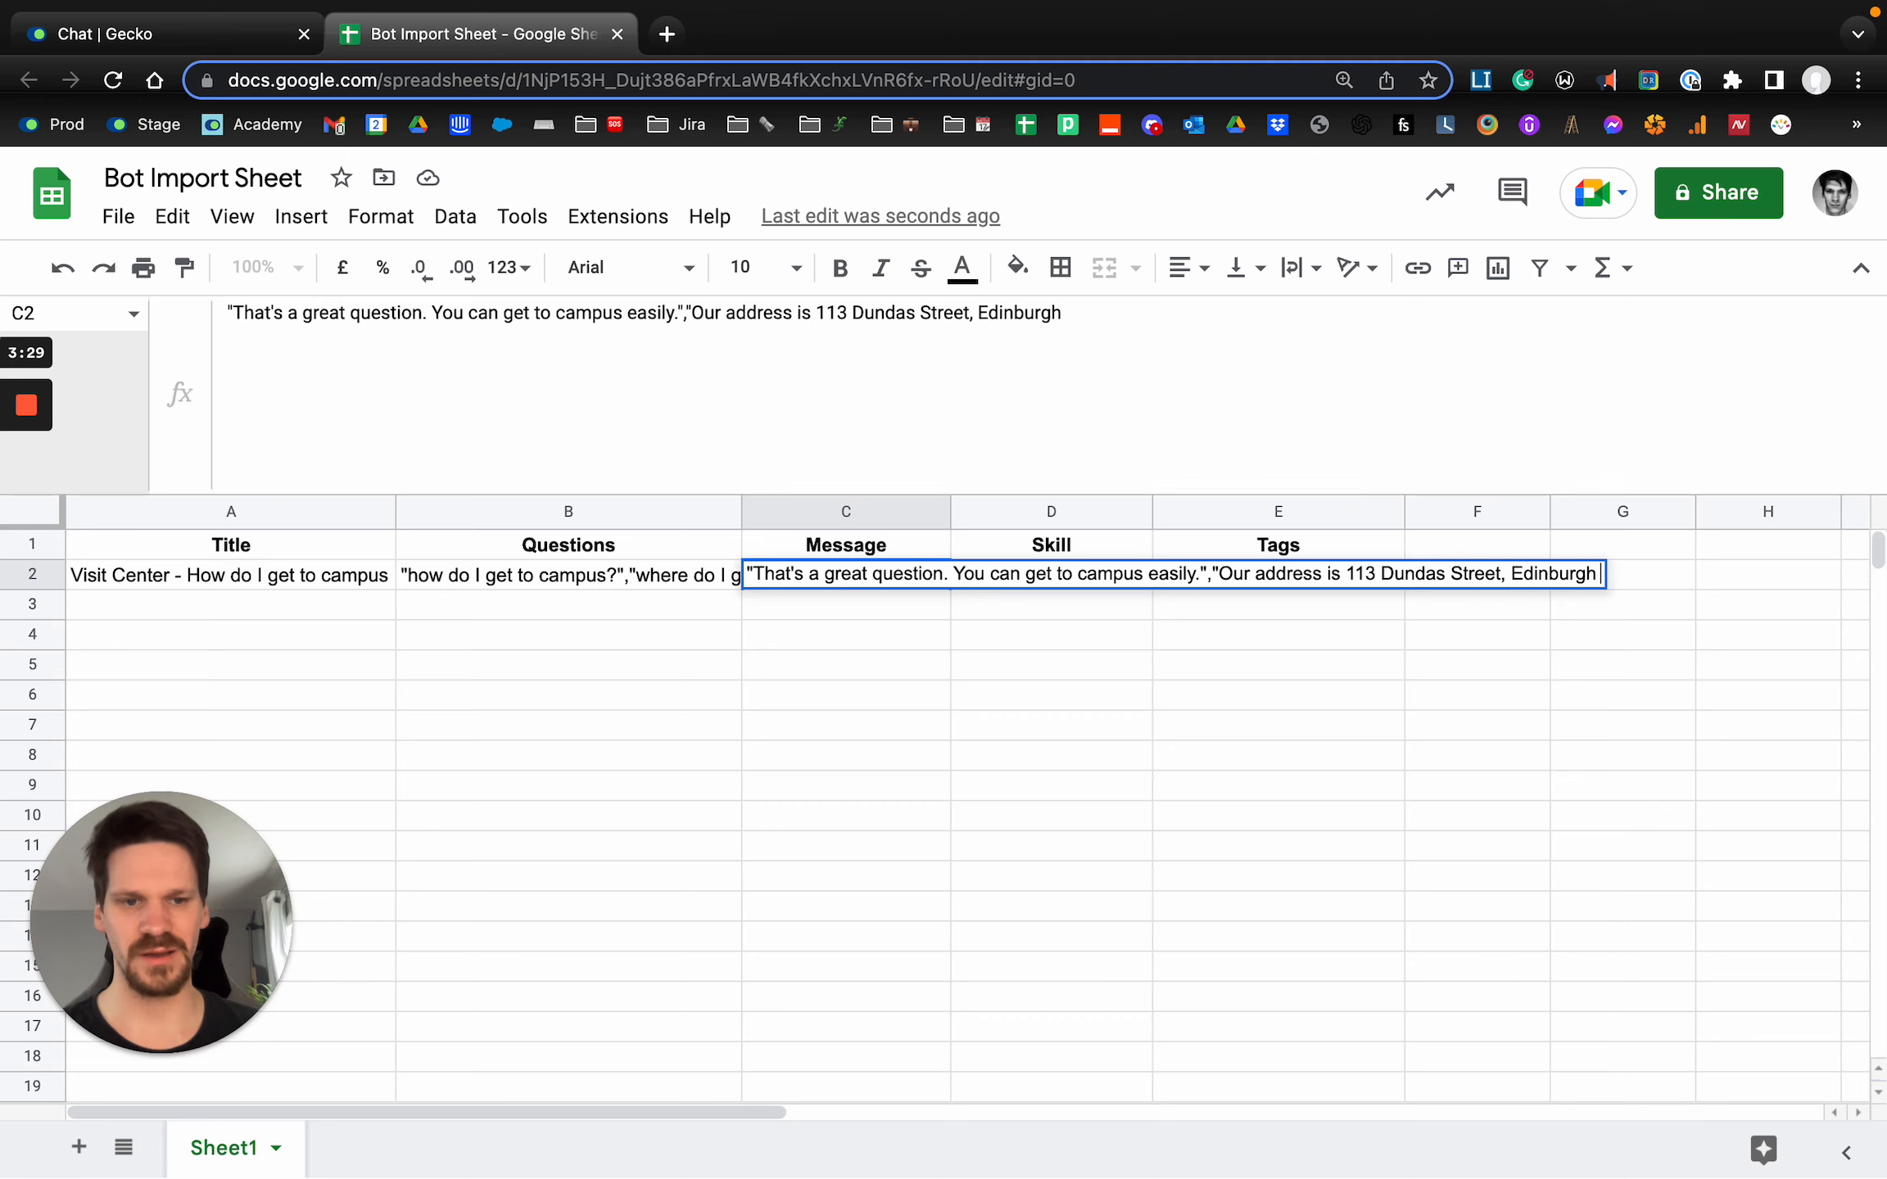
{"action": "type", "text": ", UK\""}
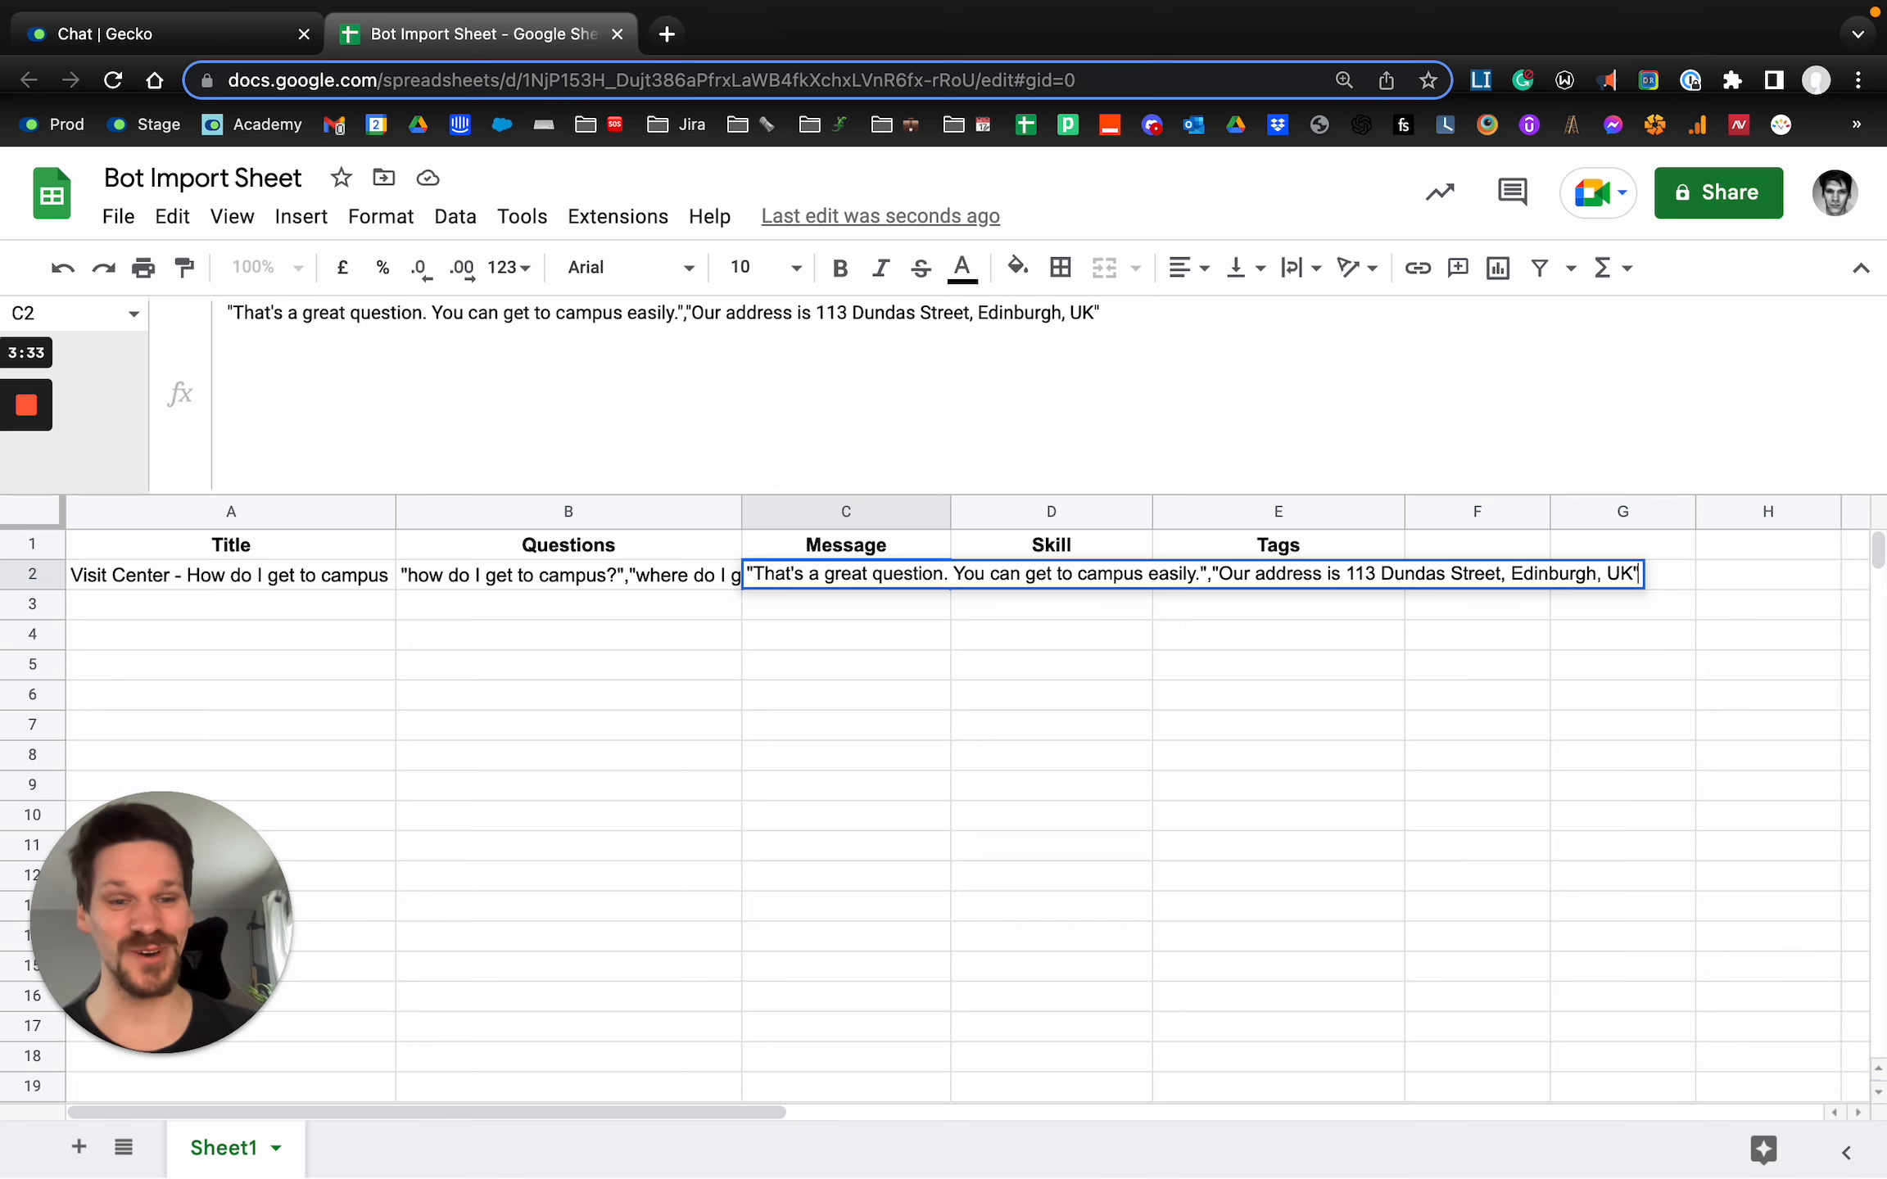
{"action": "key", "text": "Return"}
Transfer C2's first message, without quotes, into the first message box of Gecko's new answer, and restore the text in the sheet.
{"action": "left_click", "coordinate": [843, 581]}
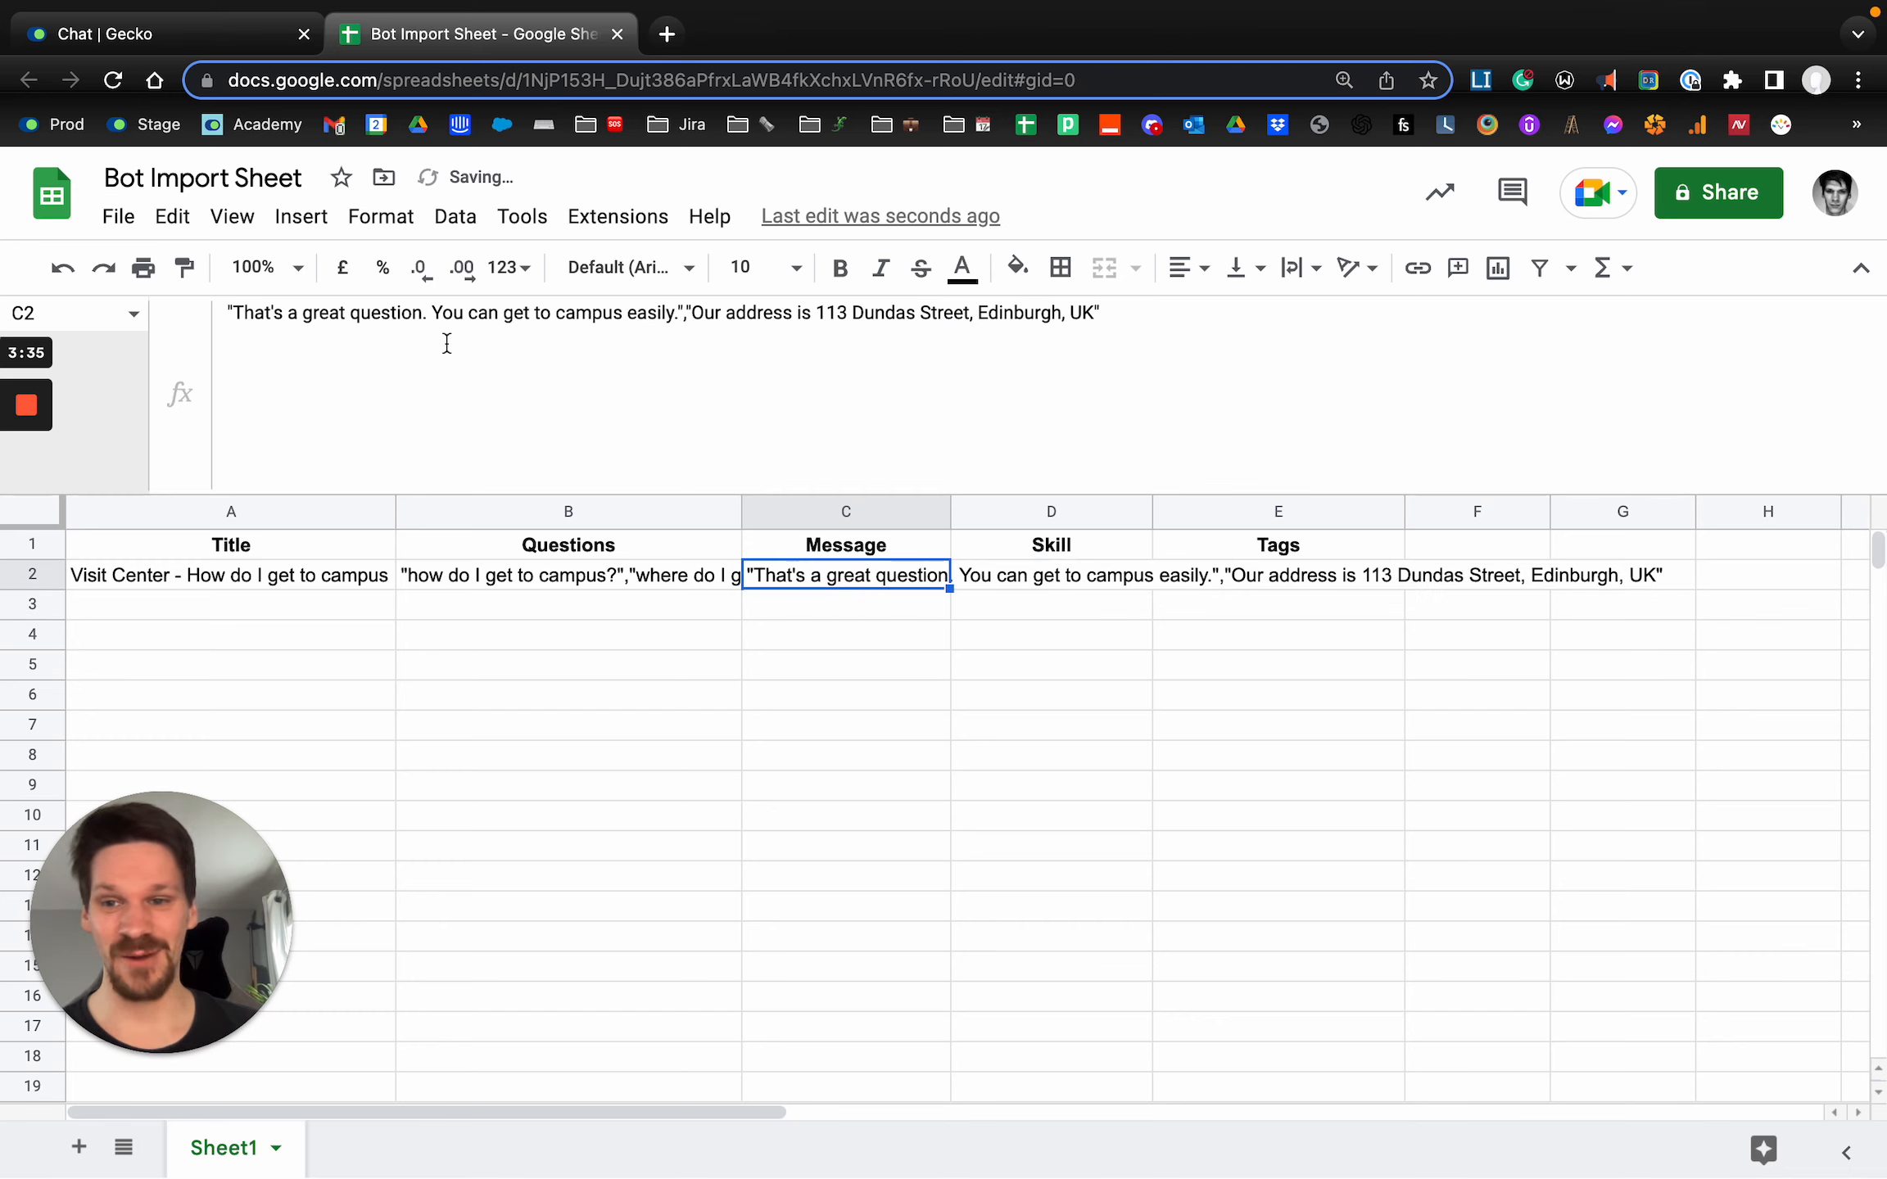
{"action": "left_click_drag", "start_coordinate": [238, 320], "coordinate": [667, 316]}
{"action": "key", "text": "super+x"}
{"action": "left_click", "coordinate": [196, 32]}
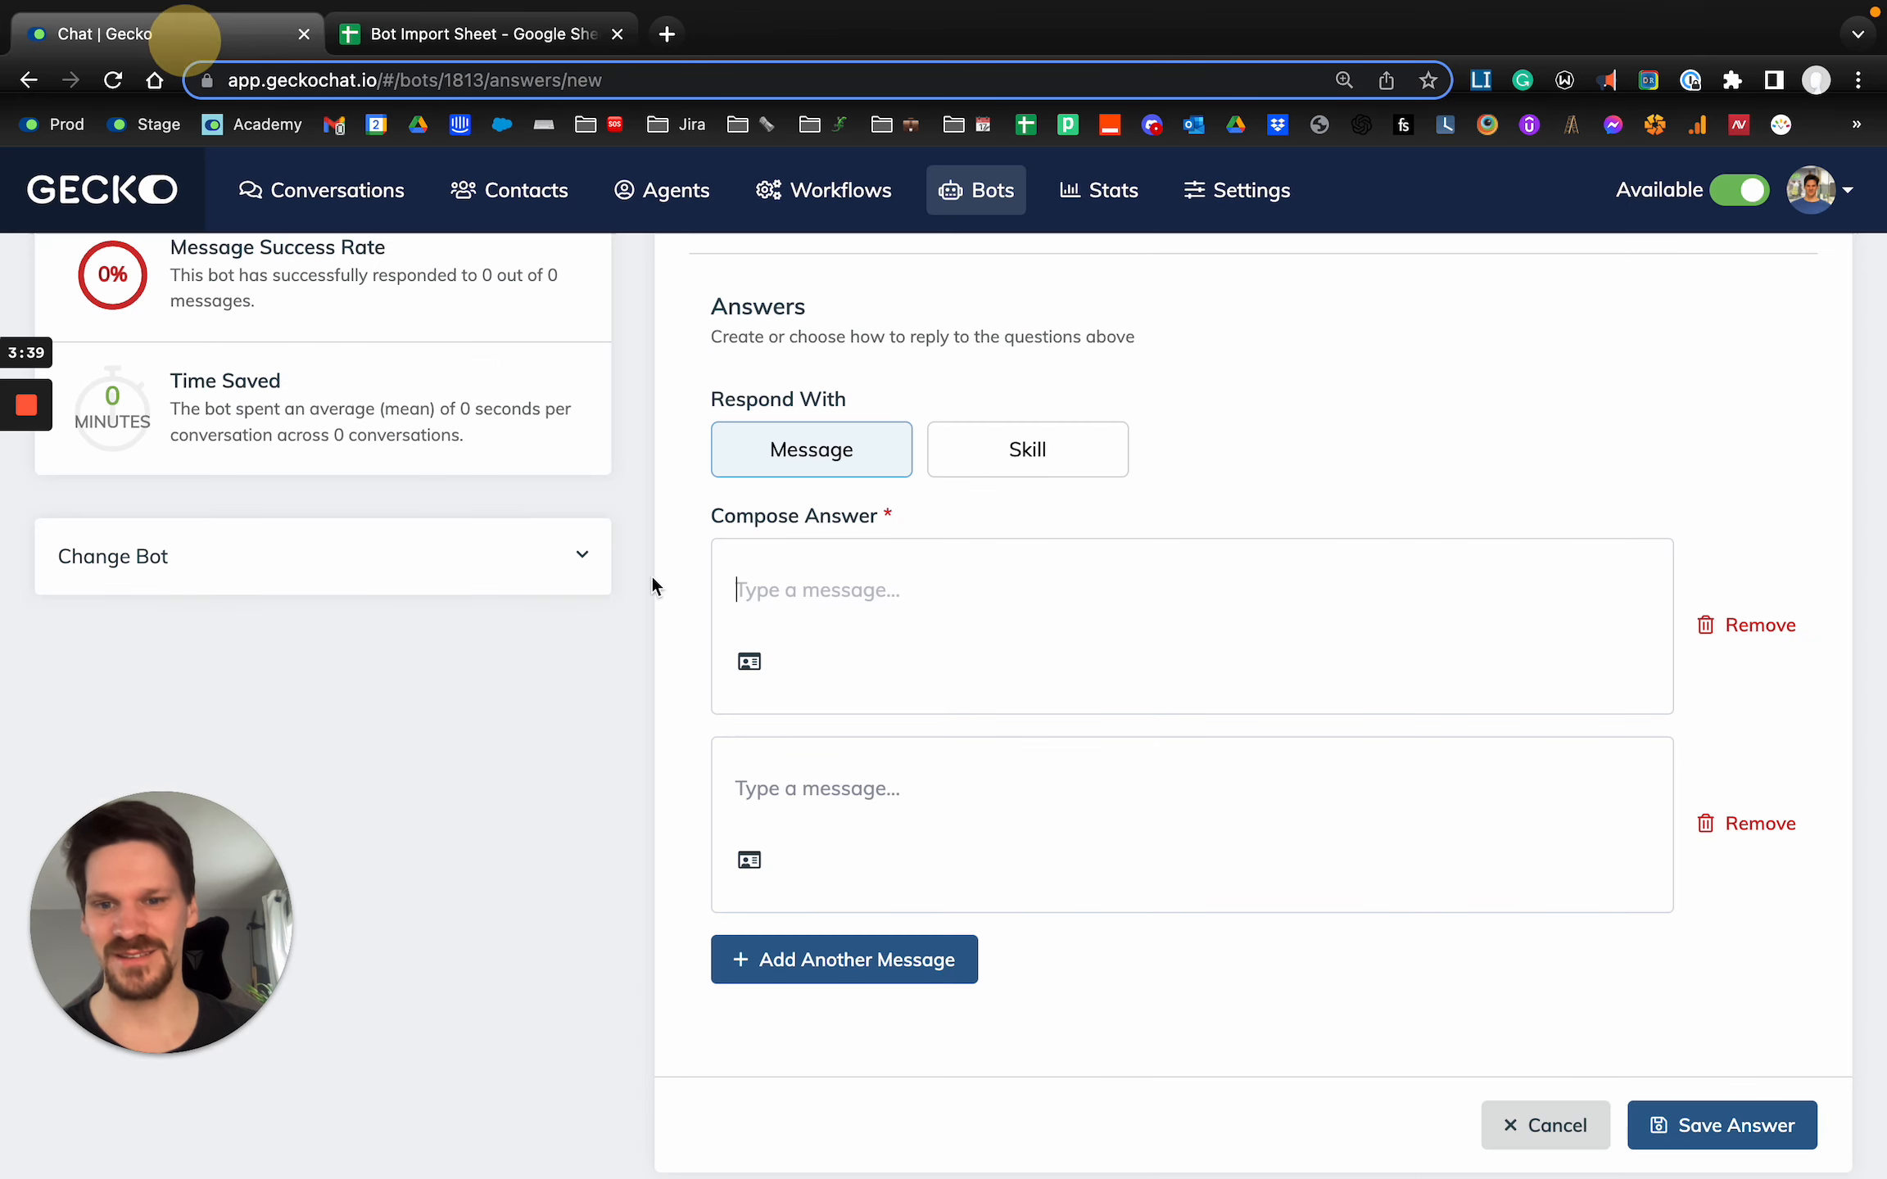
{"action": "key", "text": "super+v"}
{"action": "key", "text": "ctrl+Tab"}
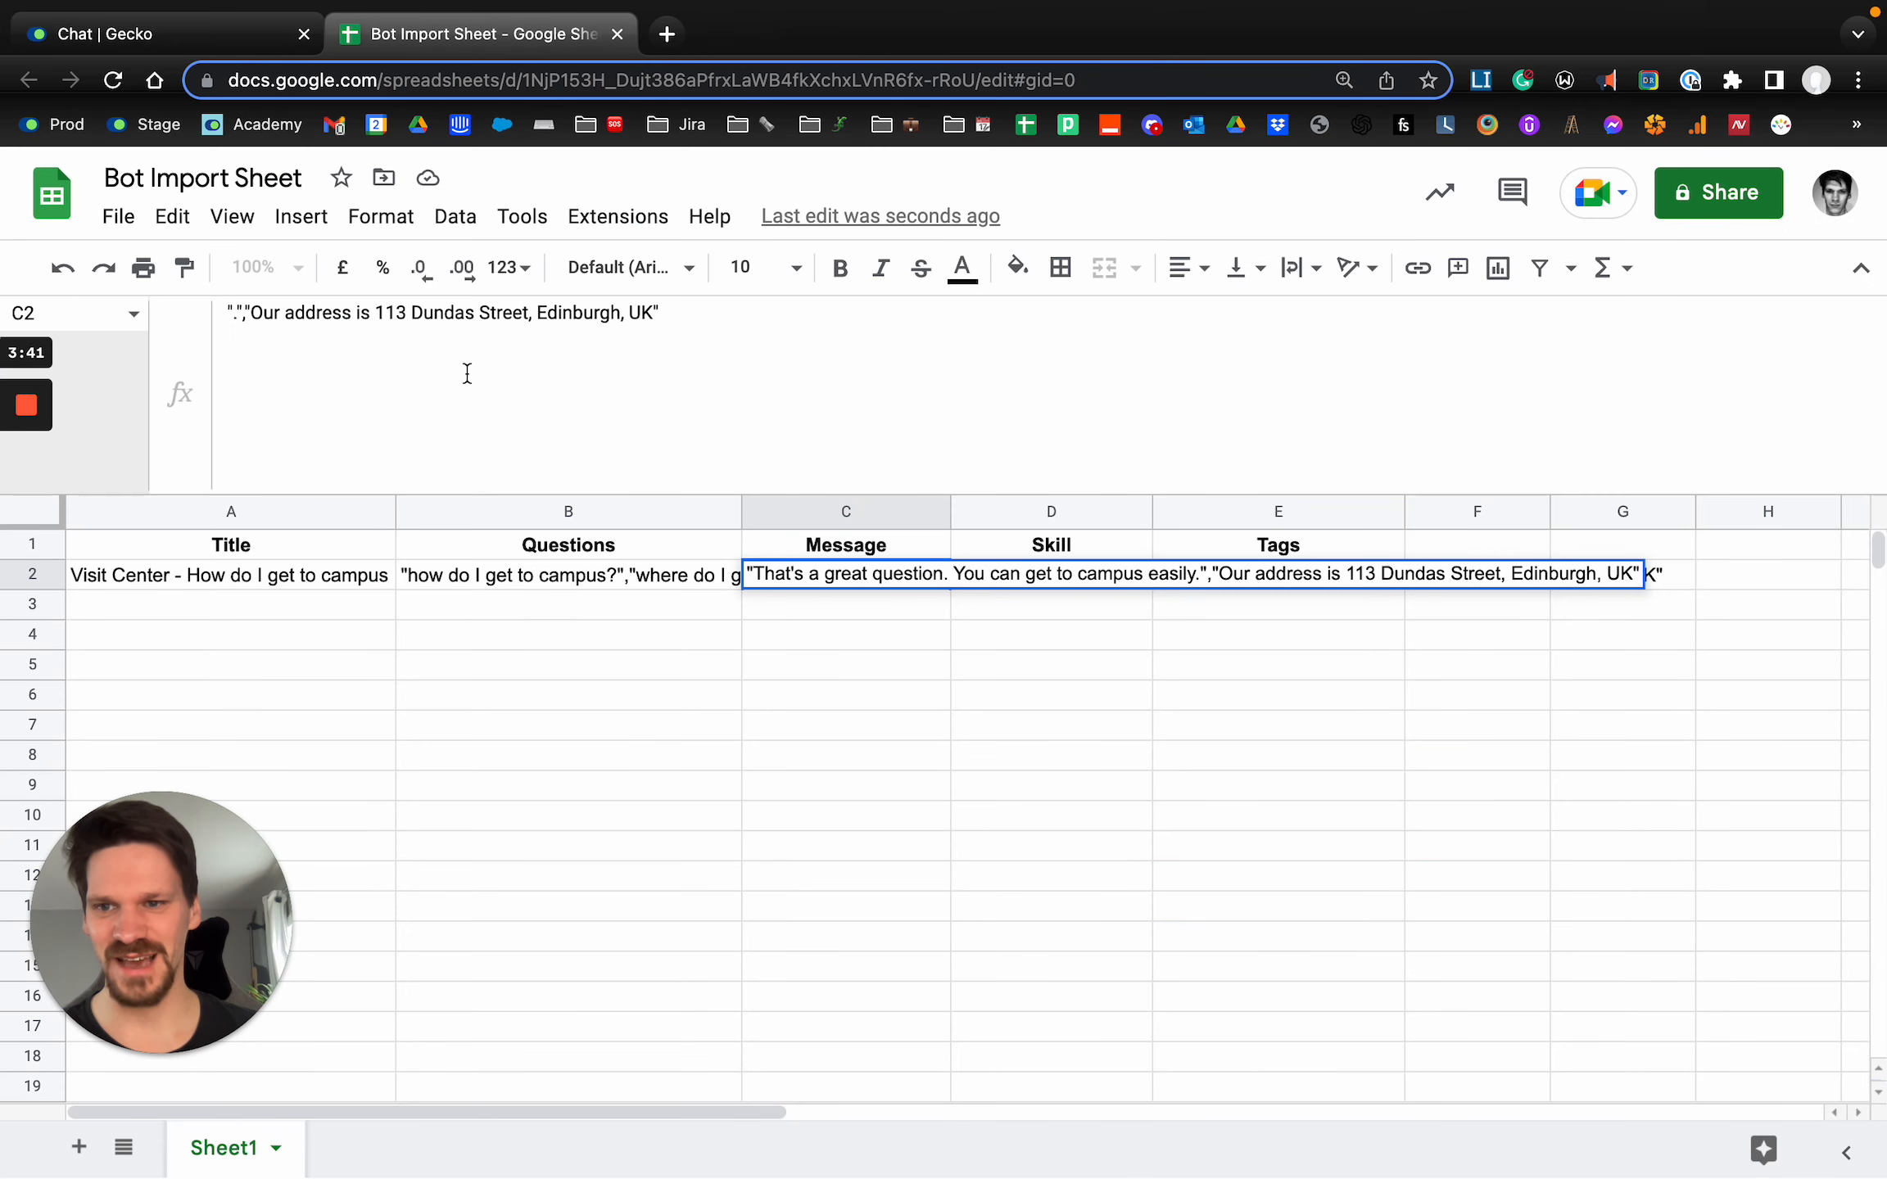
{"action": "key", "text": "super+z"}
Copy C2's second message, without quotes, into the second message box of Gecko's new answer, and return to the sheet.
{"action": "left_click_drag", "start_coordinate": [692, 313], "coordinate": [1087, 305]}
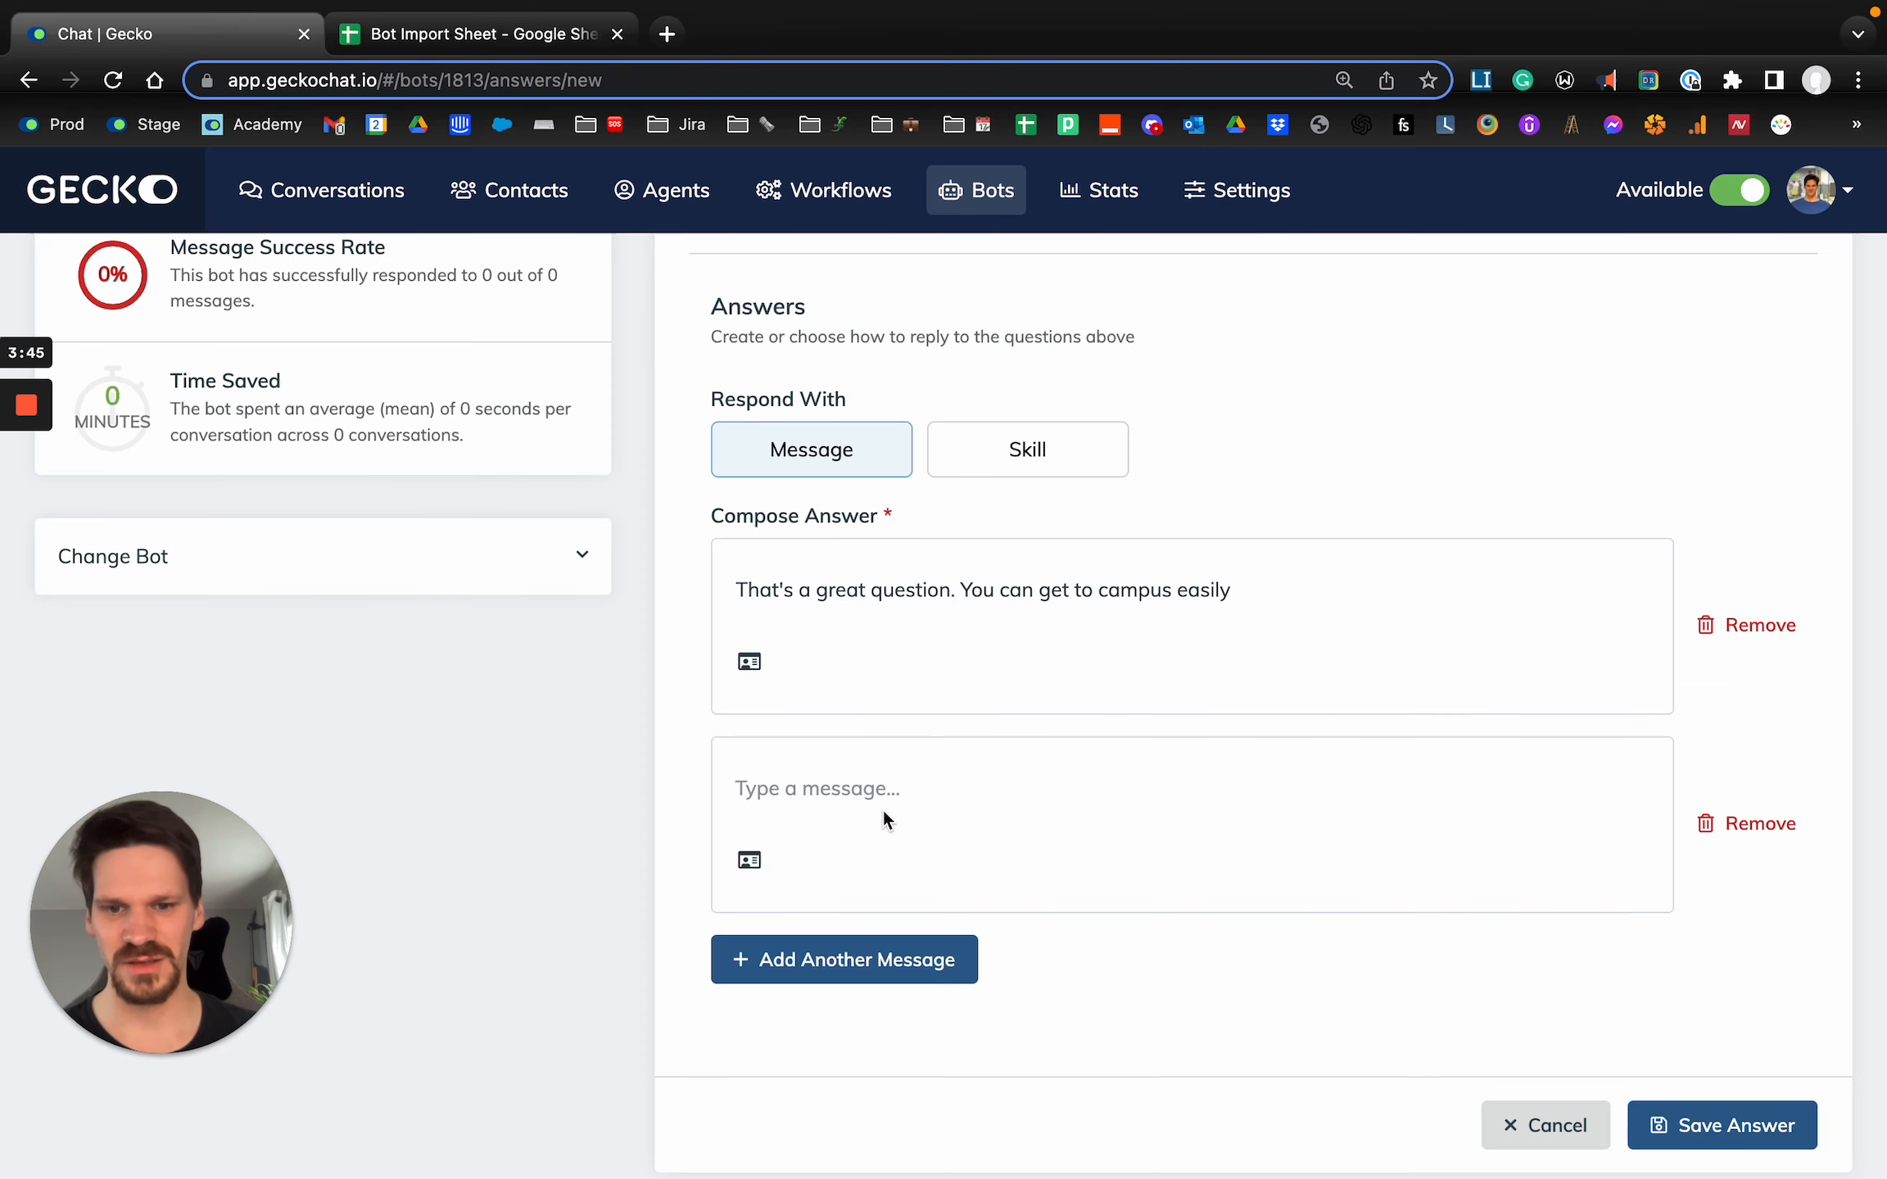
{"action": "key", "text": "super+v"}
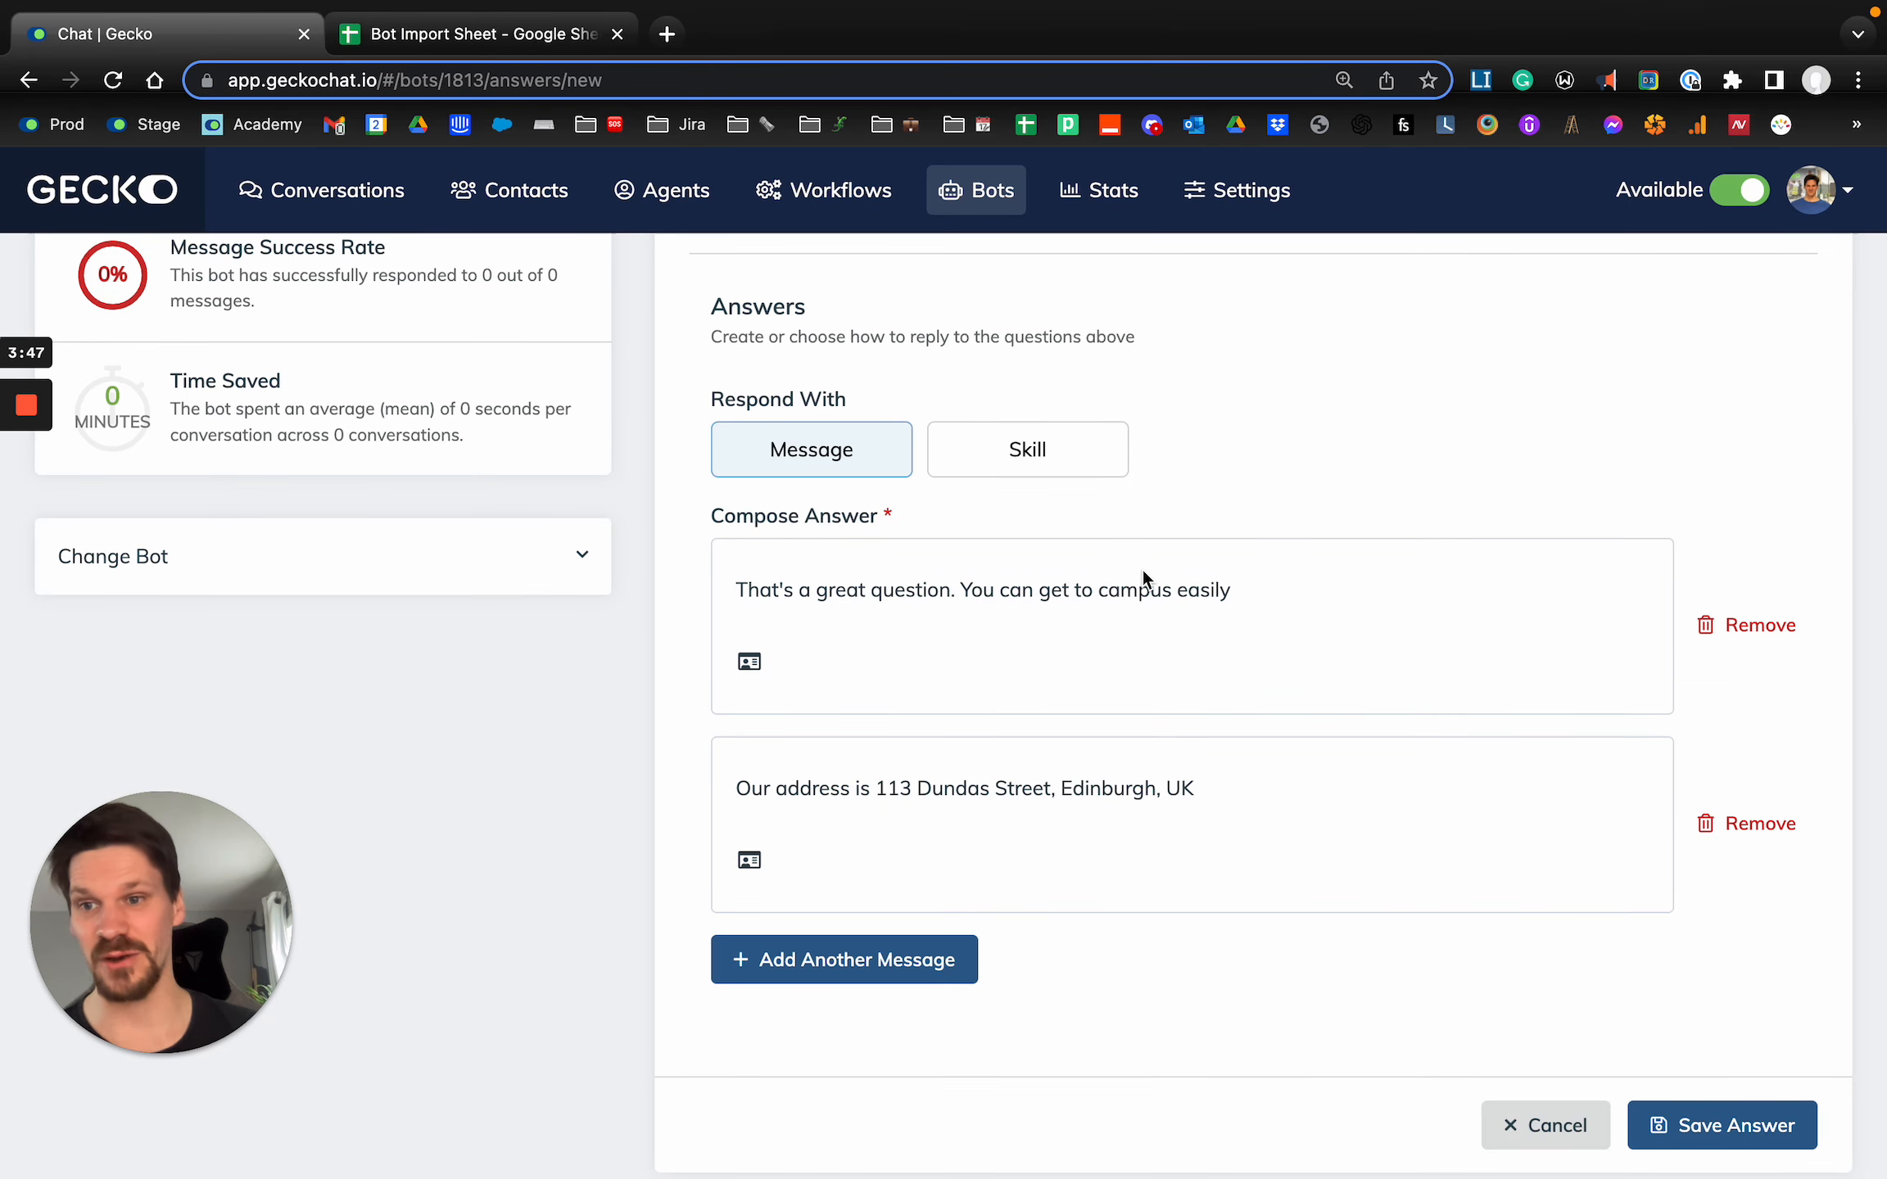
{"action": "key", "text": "ctrl+Tab"}
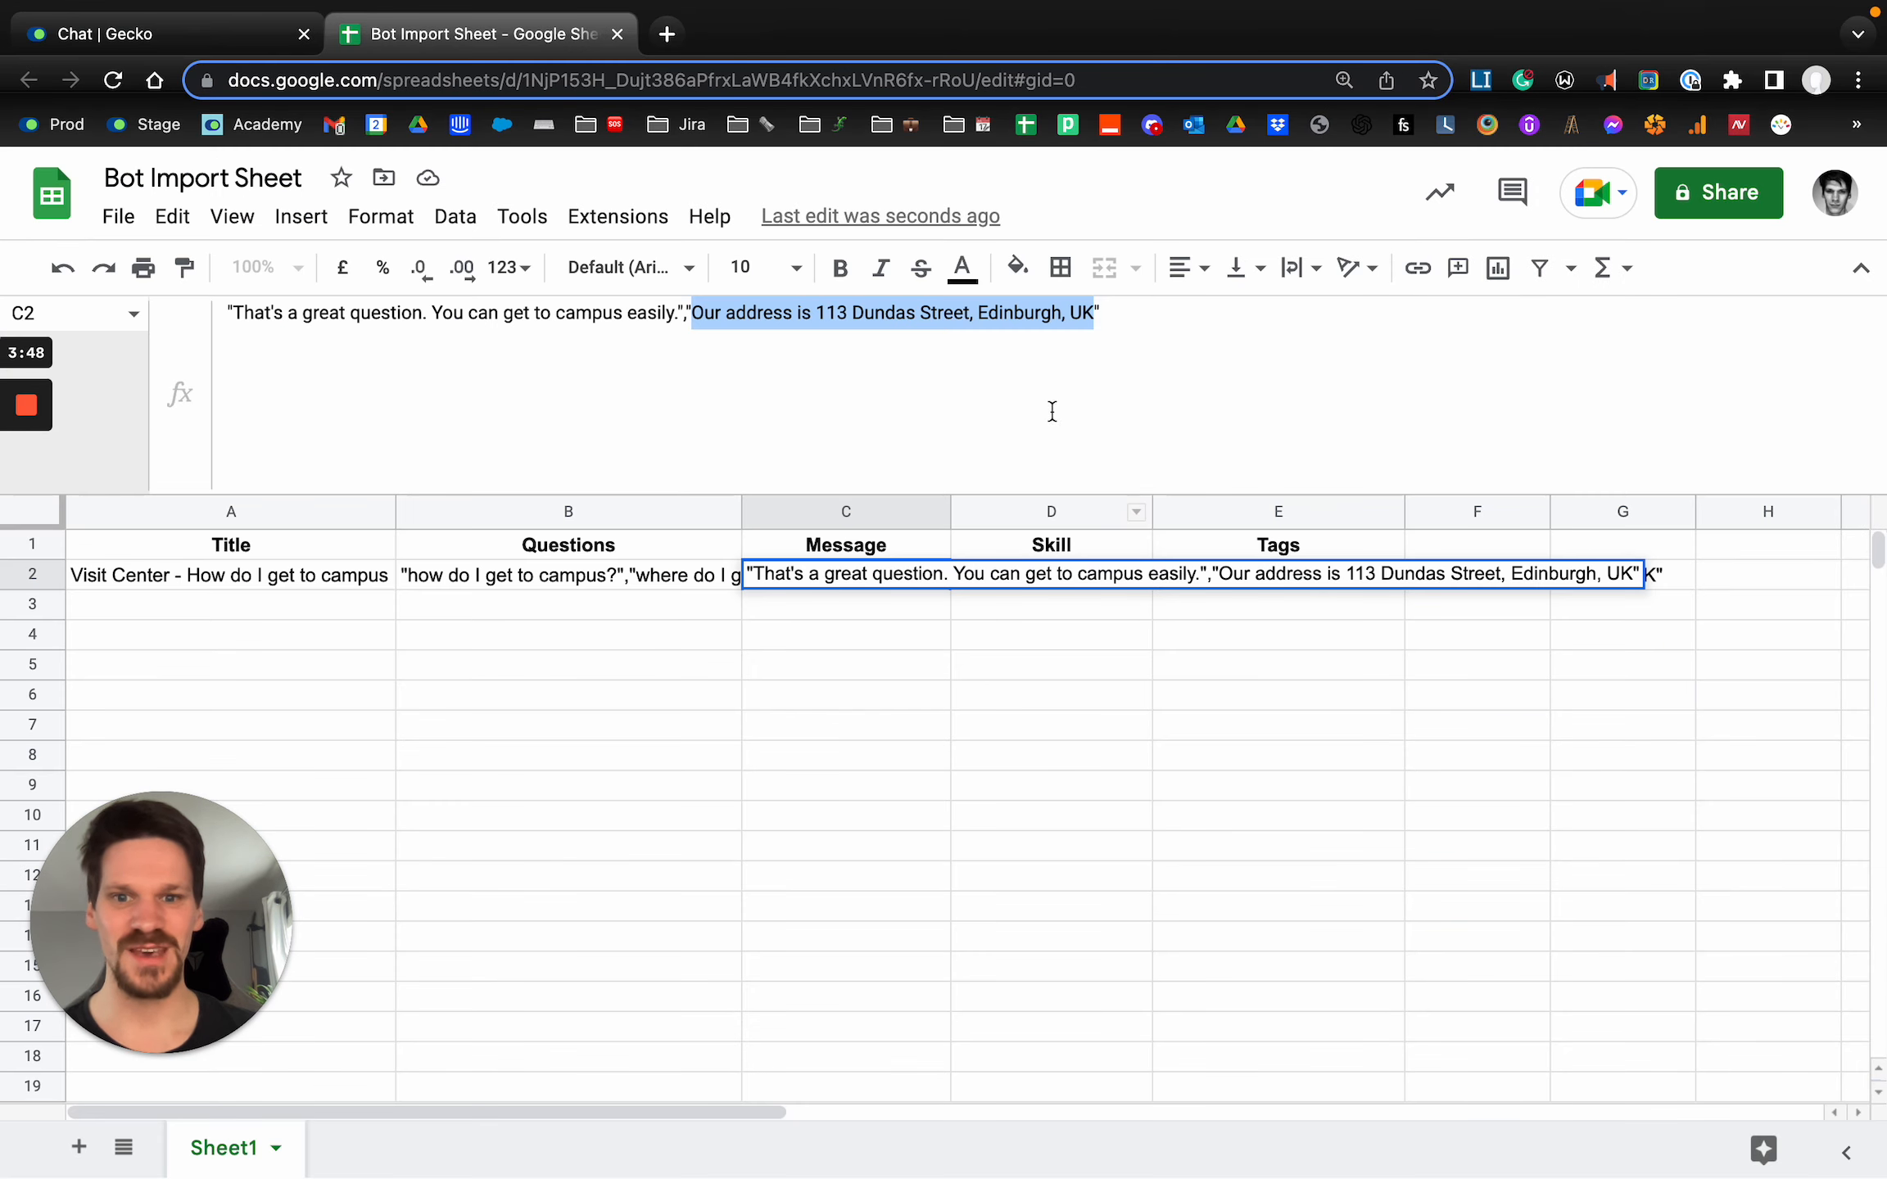
{"action": "left_click", "coordinate": [1176, 707]}
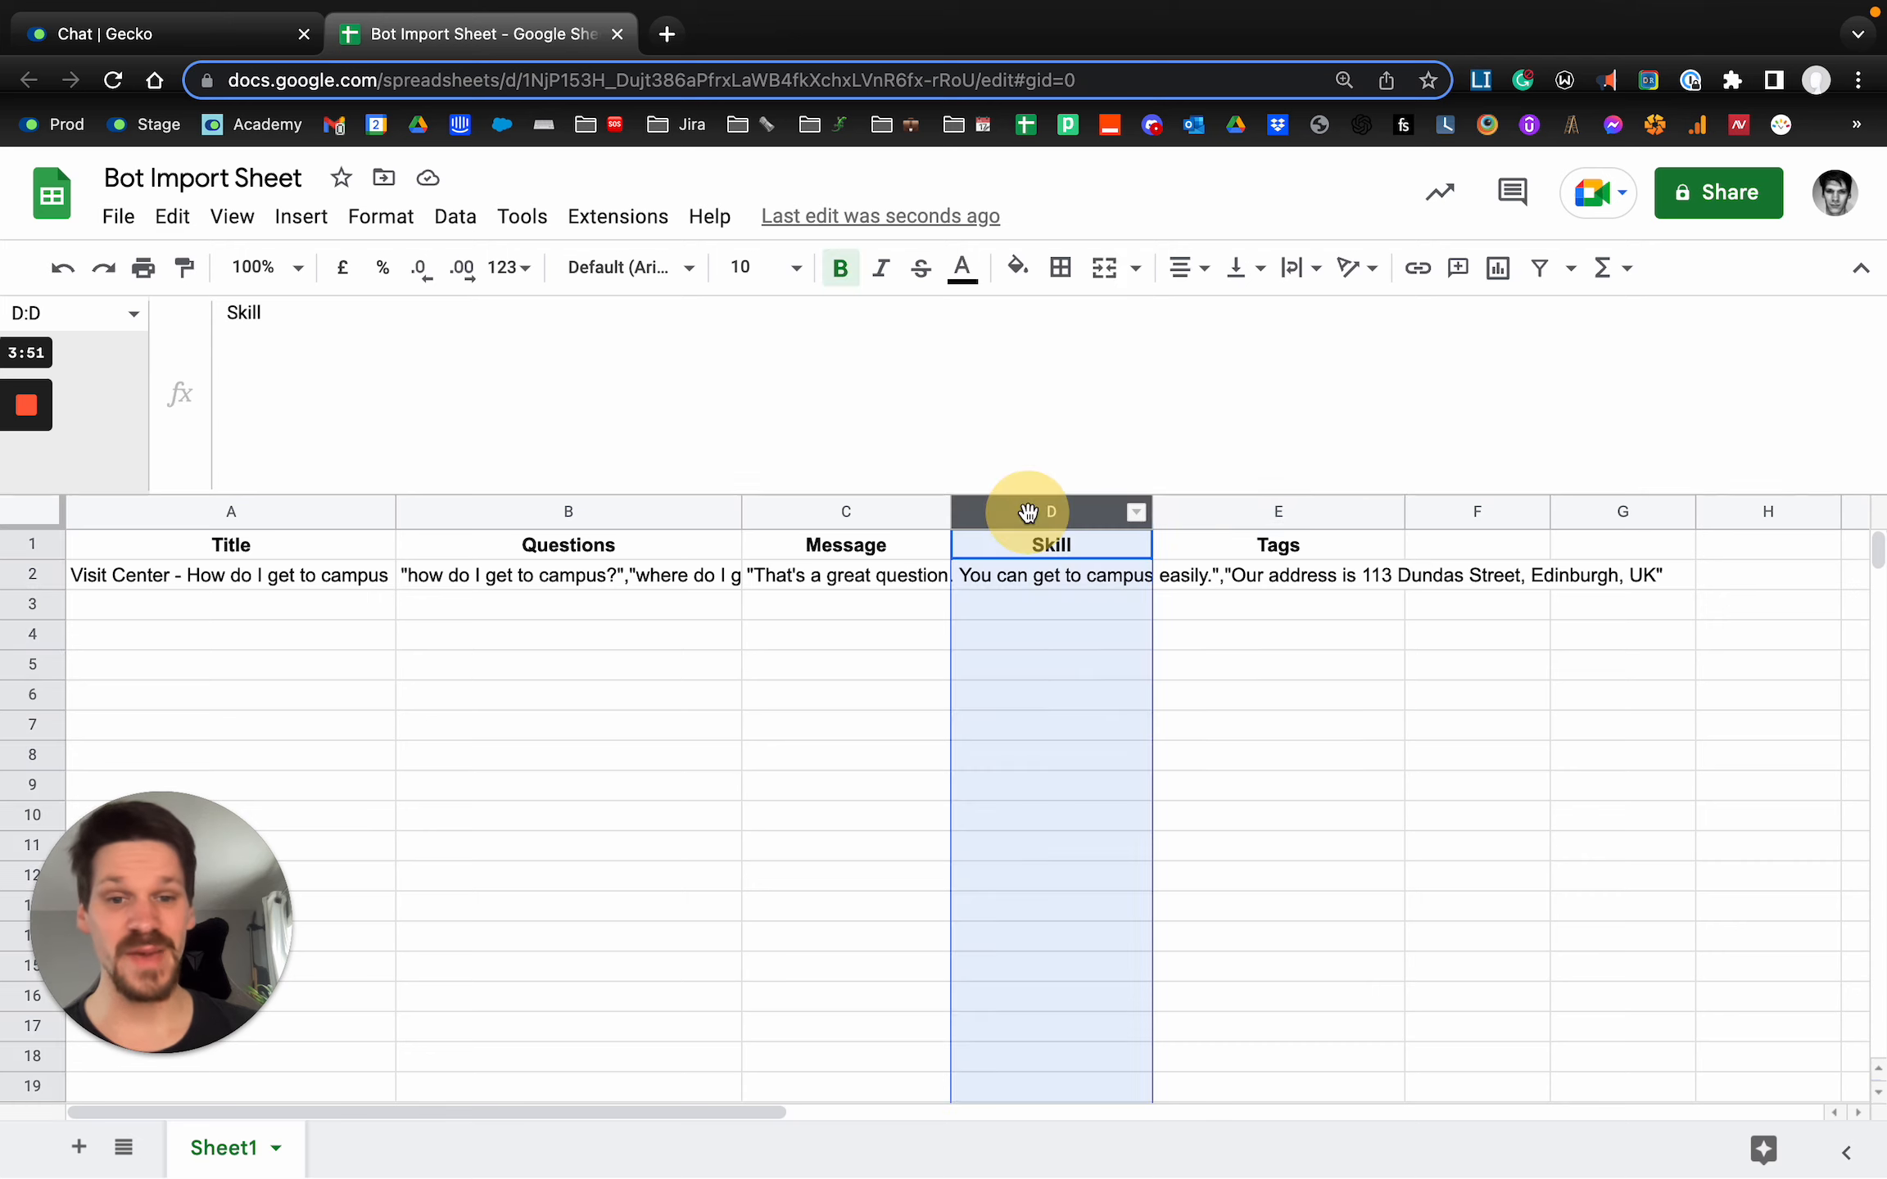
Copy the message in C2 and clear the cell to demonstrate an answer that uses a skill instead.
{"action": "left_click", "coordinate": [1027, 513]}
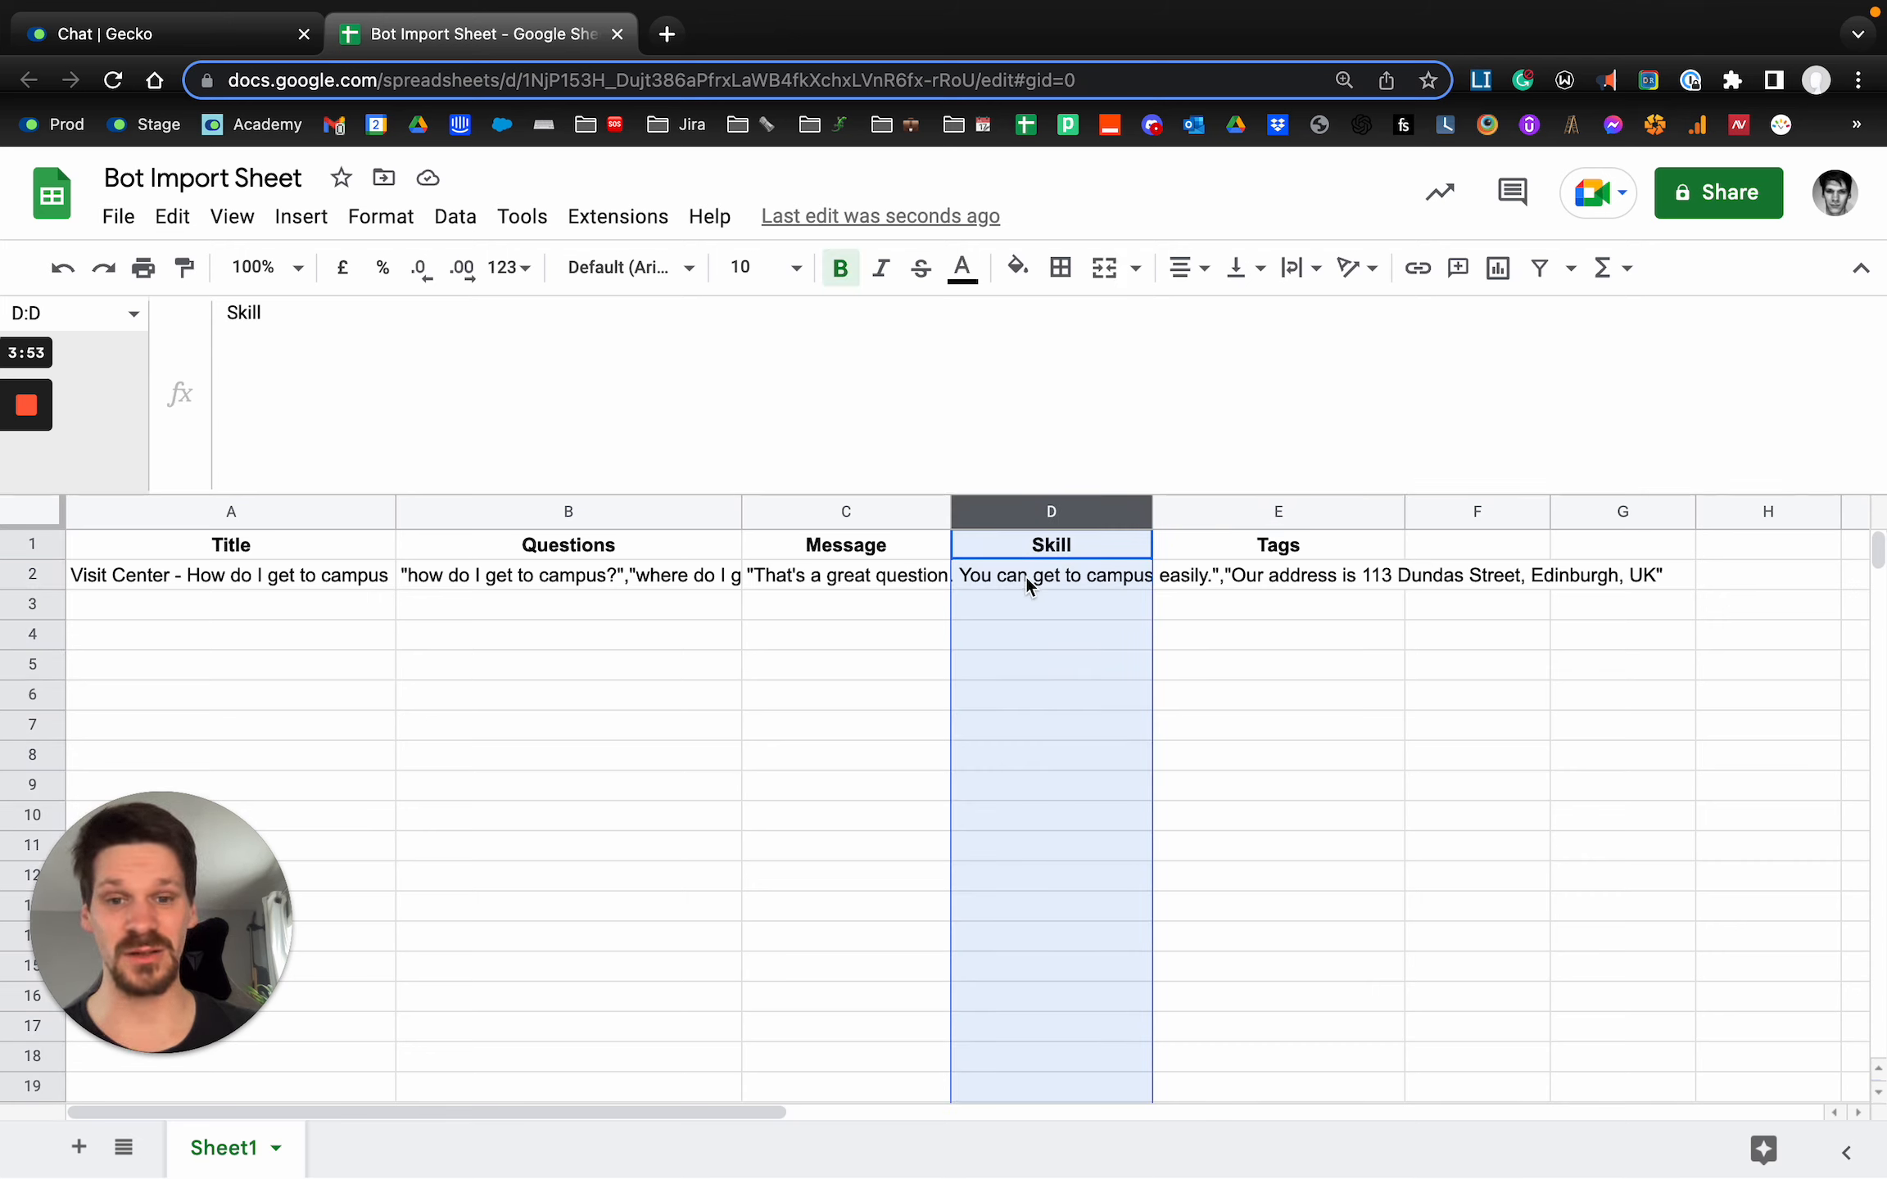
{"action": "left_click", "coordinate": [1026, 576]}
{"action": "left_click", "coordinate": [815, 578]}
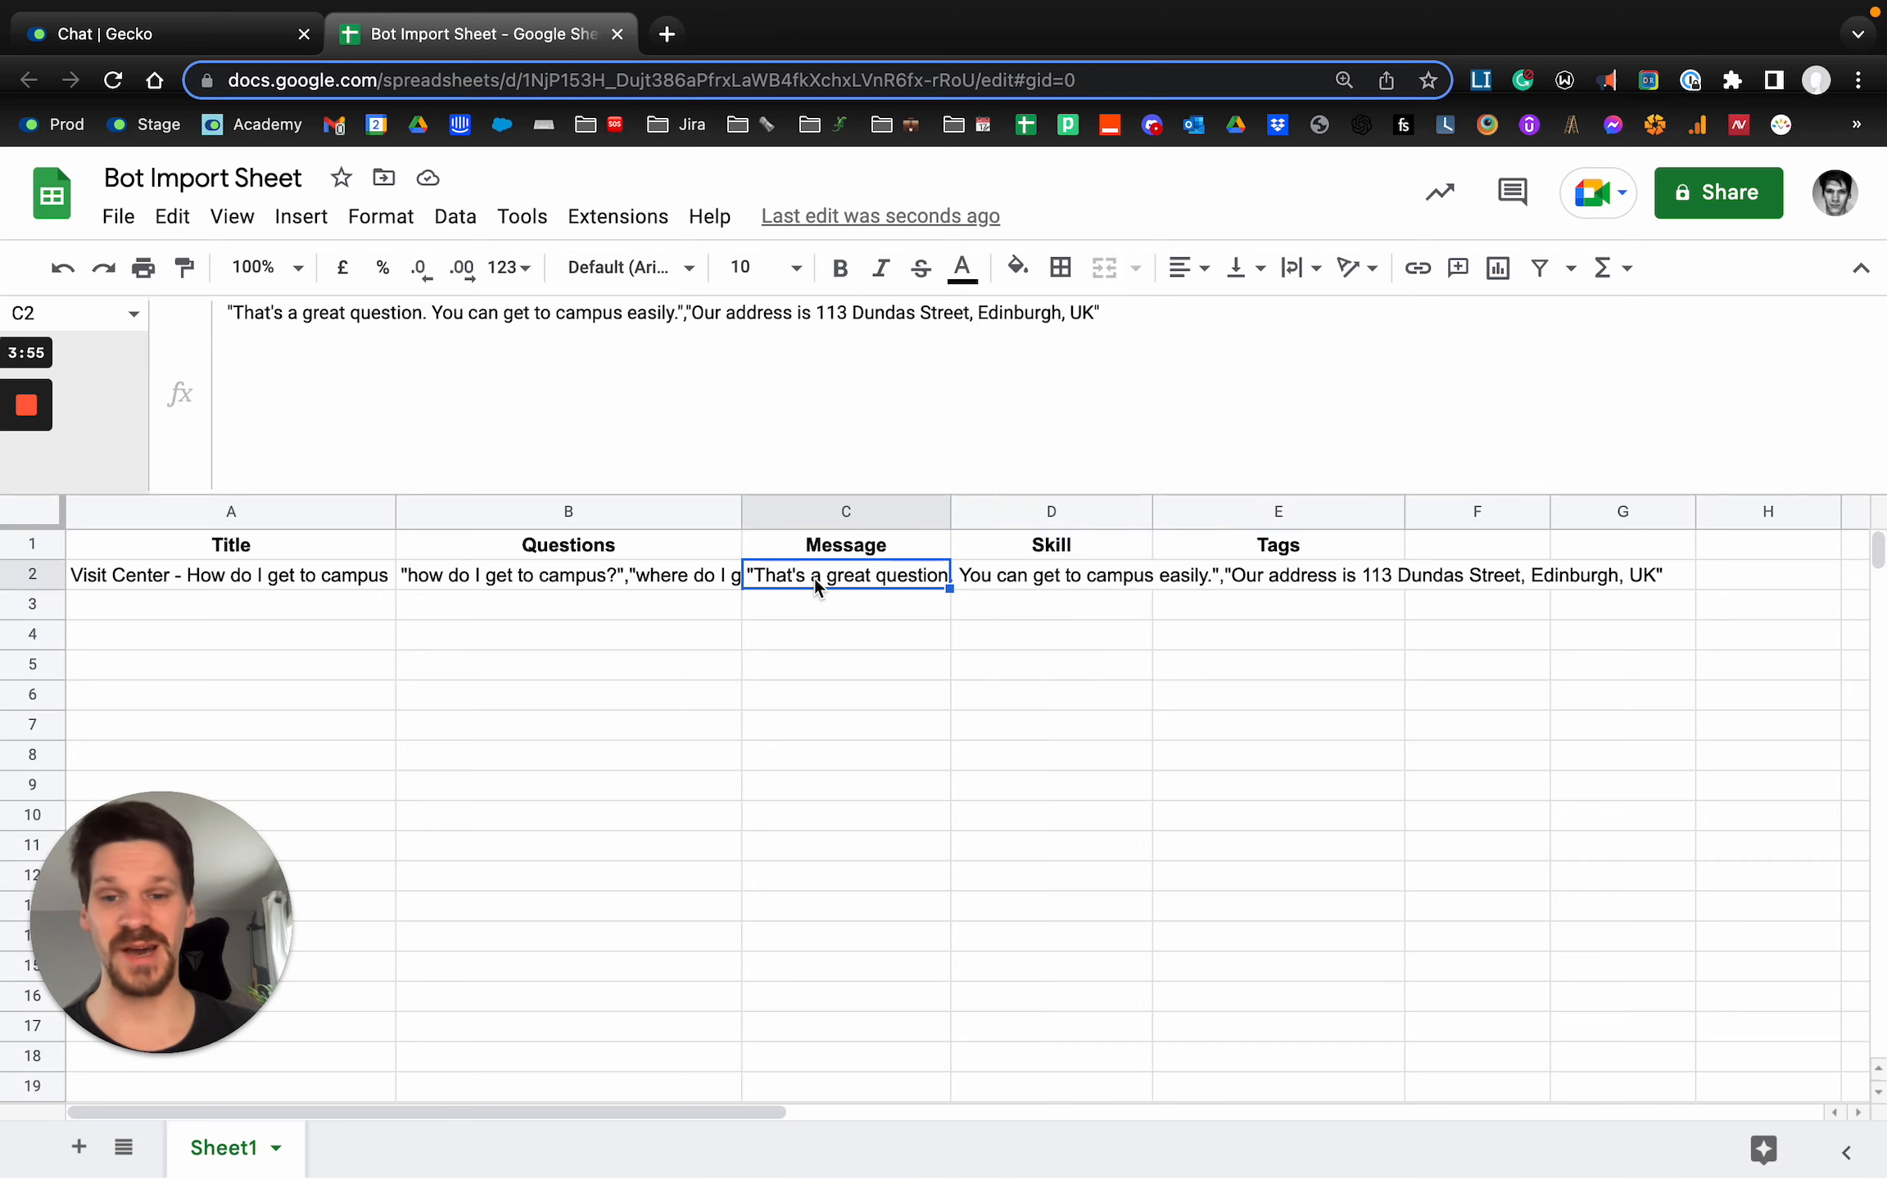
{"action": "key", "text": "cmd+c"}
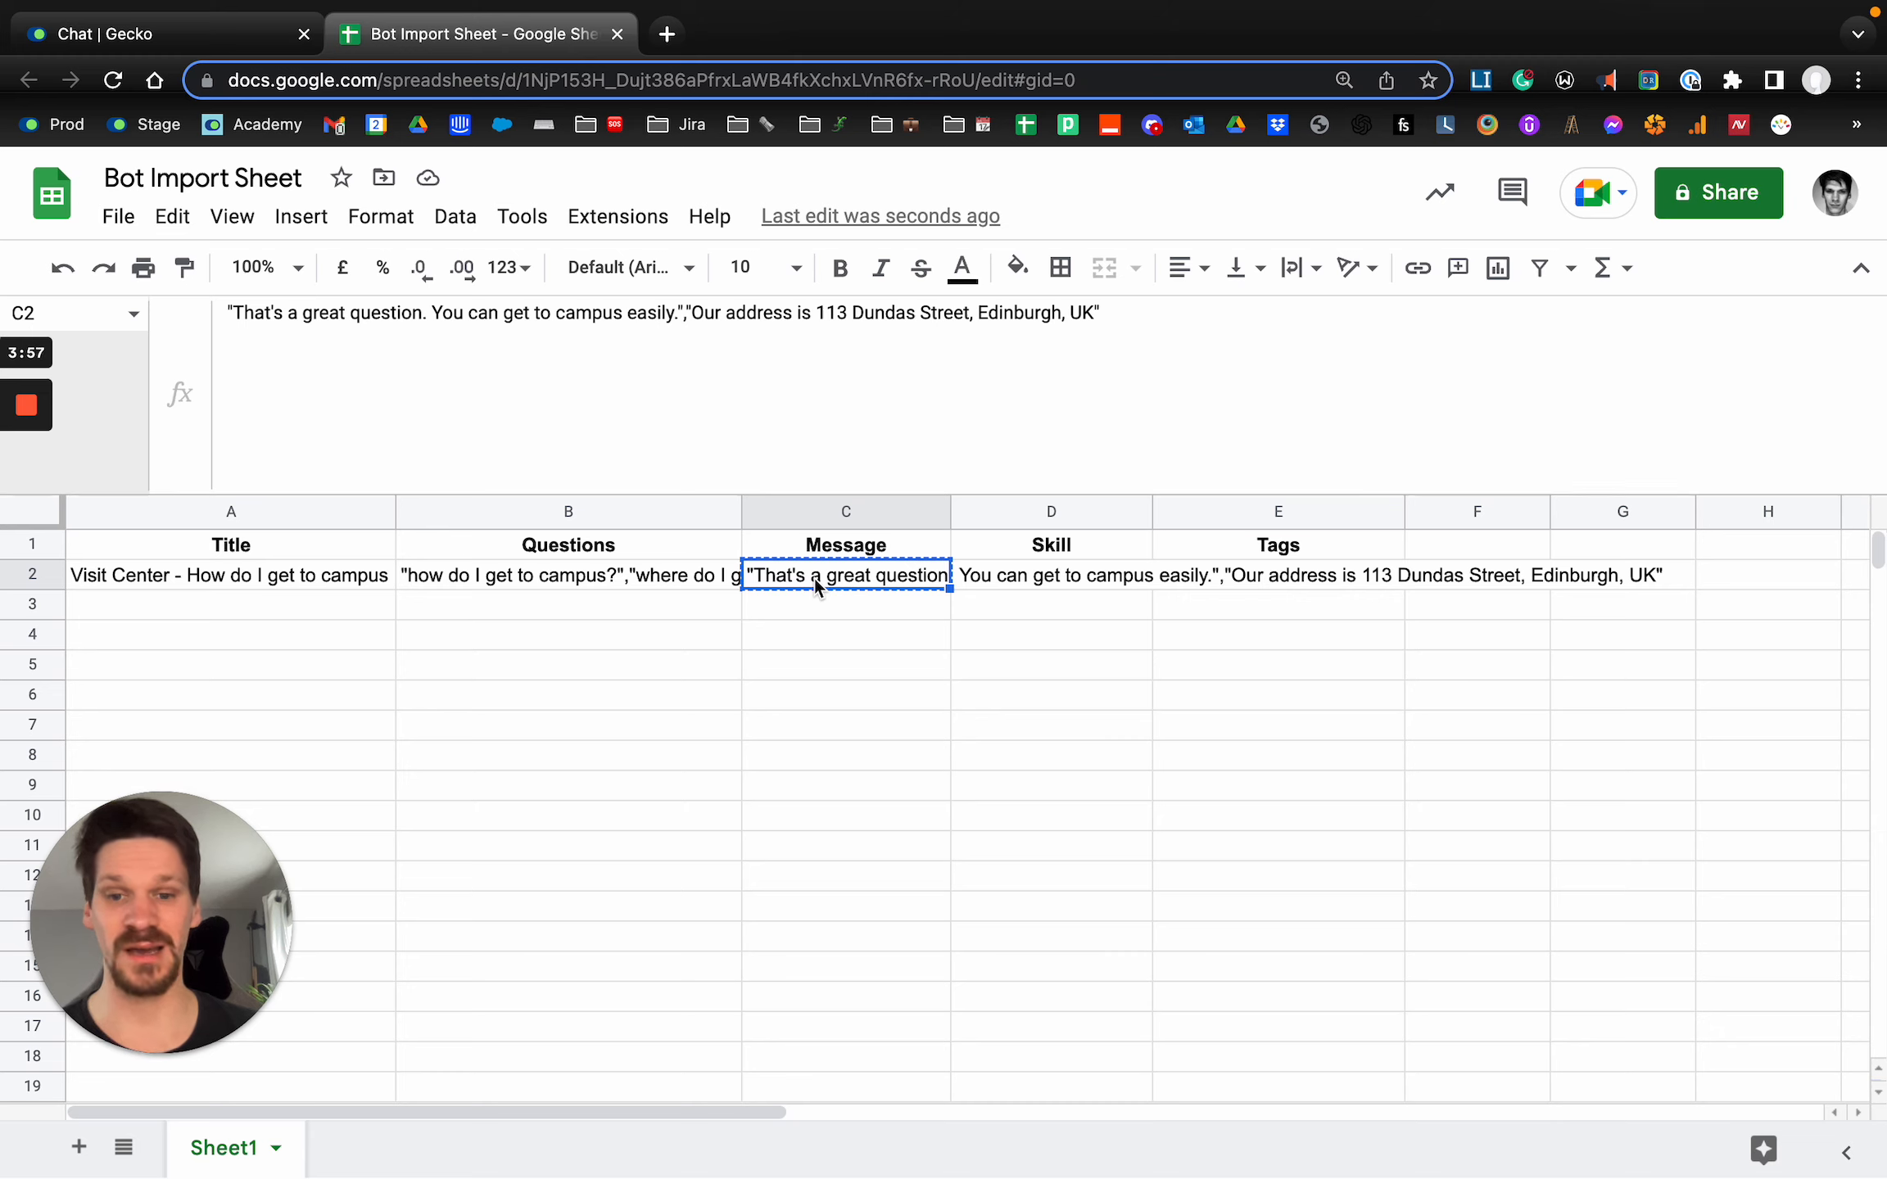
{"action": "key", "text": "BackSpace"}
{"action": "left_click", "coordinate": [955, 652]}
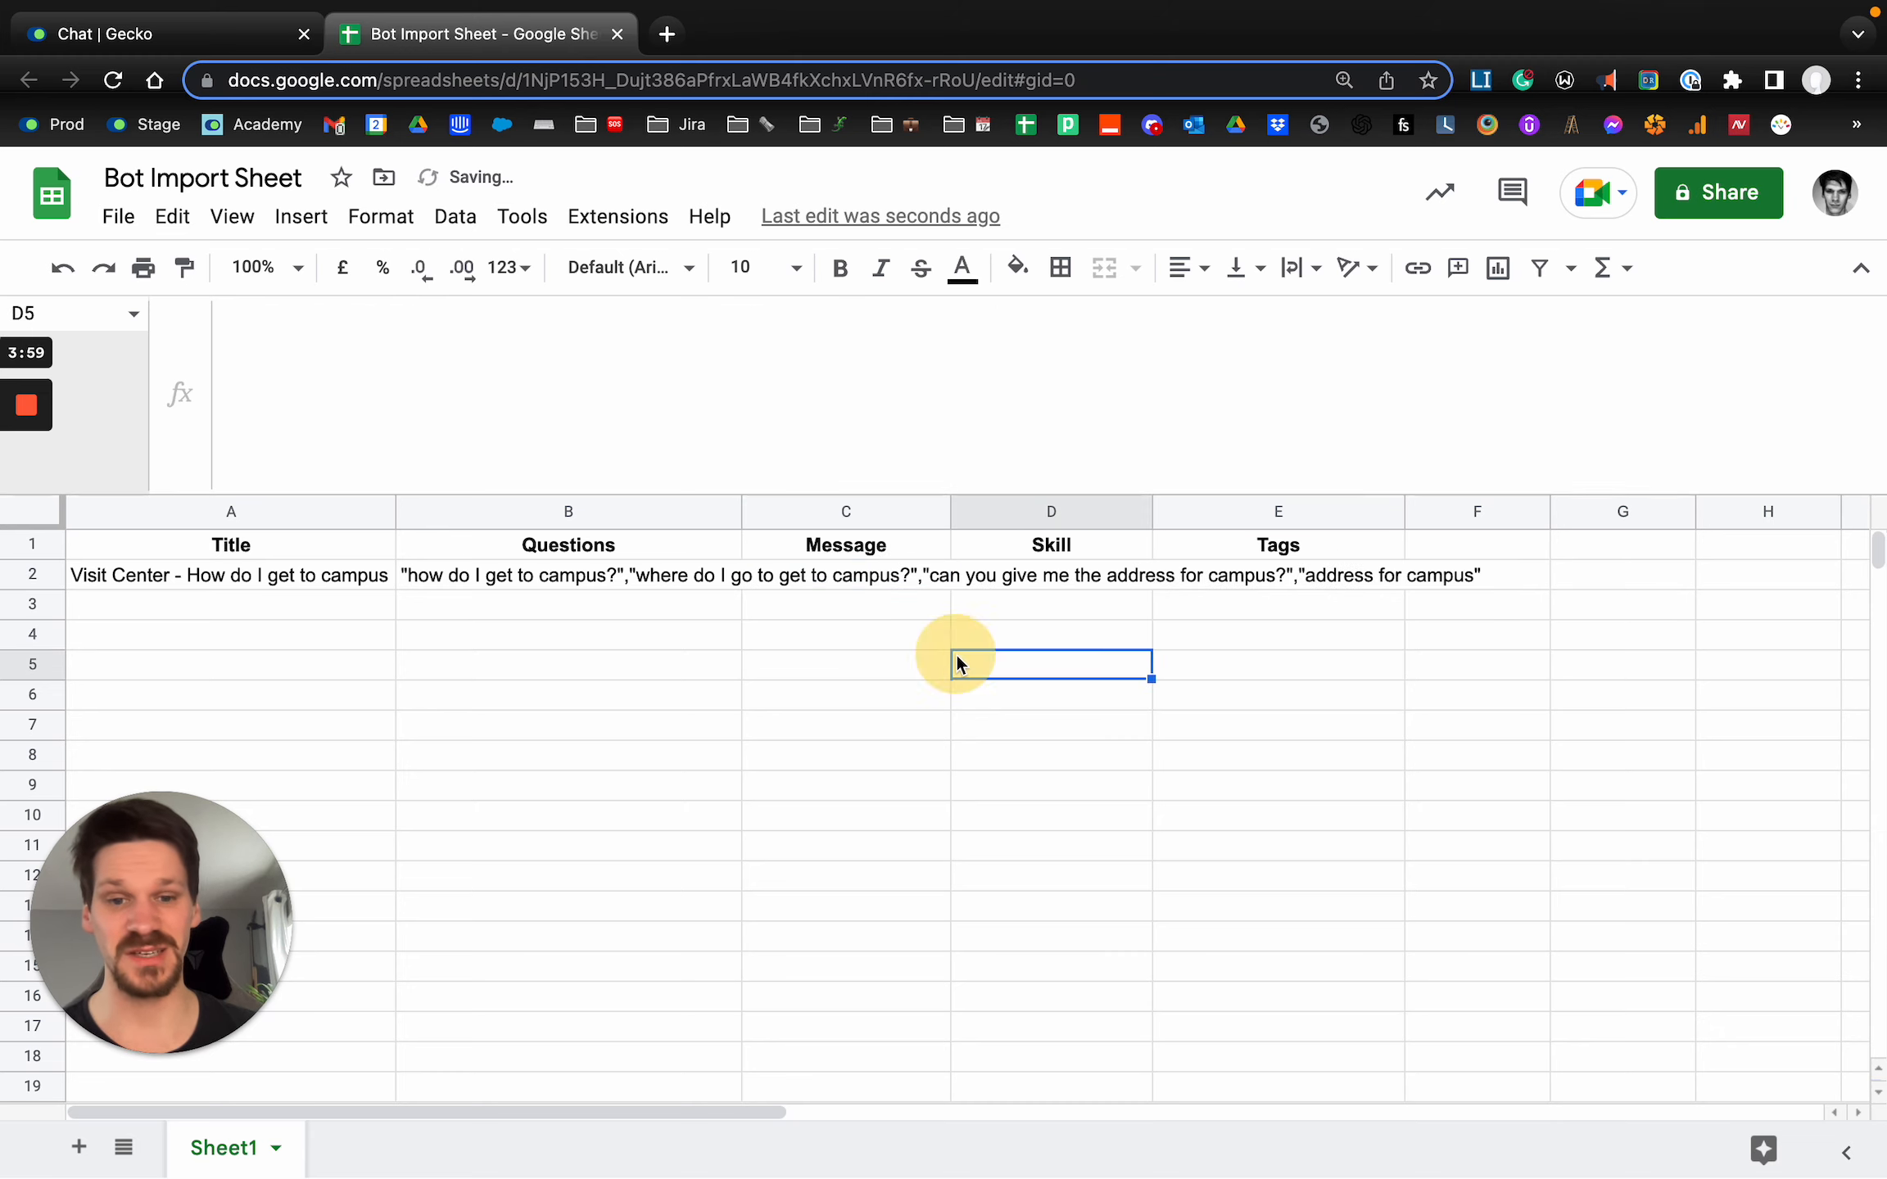
Enter the skill name Address in D2, leaving the Message cell of that row empty.
{"action": "left_click", "coordinate": [1049, 583]}
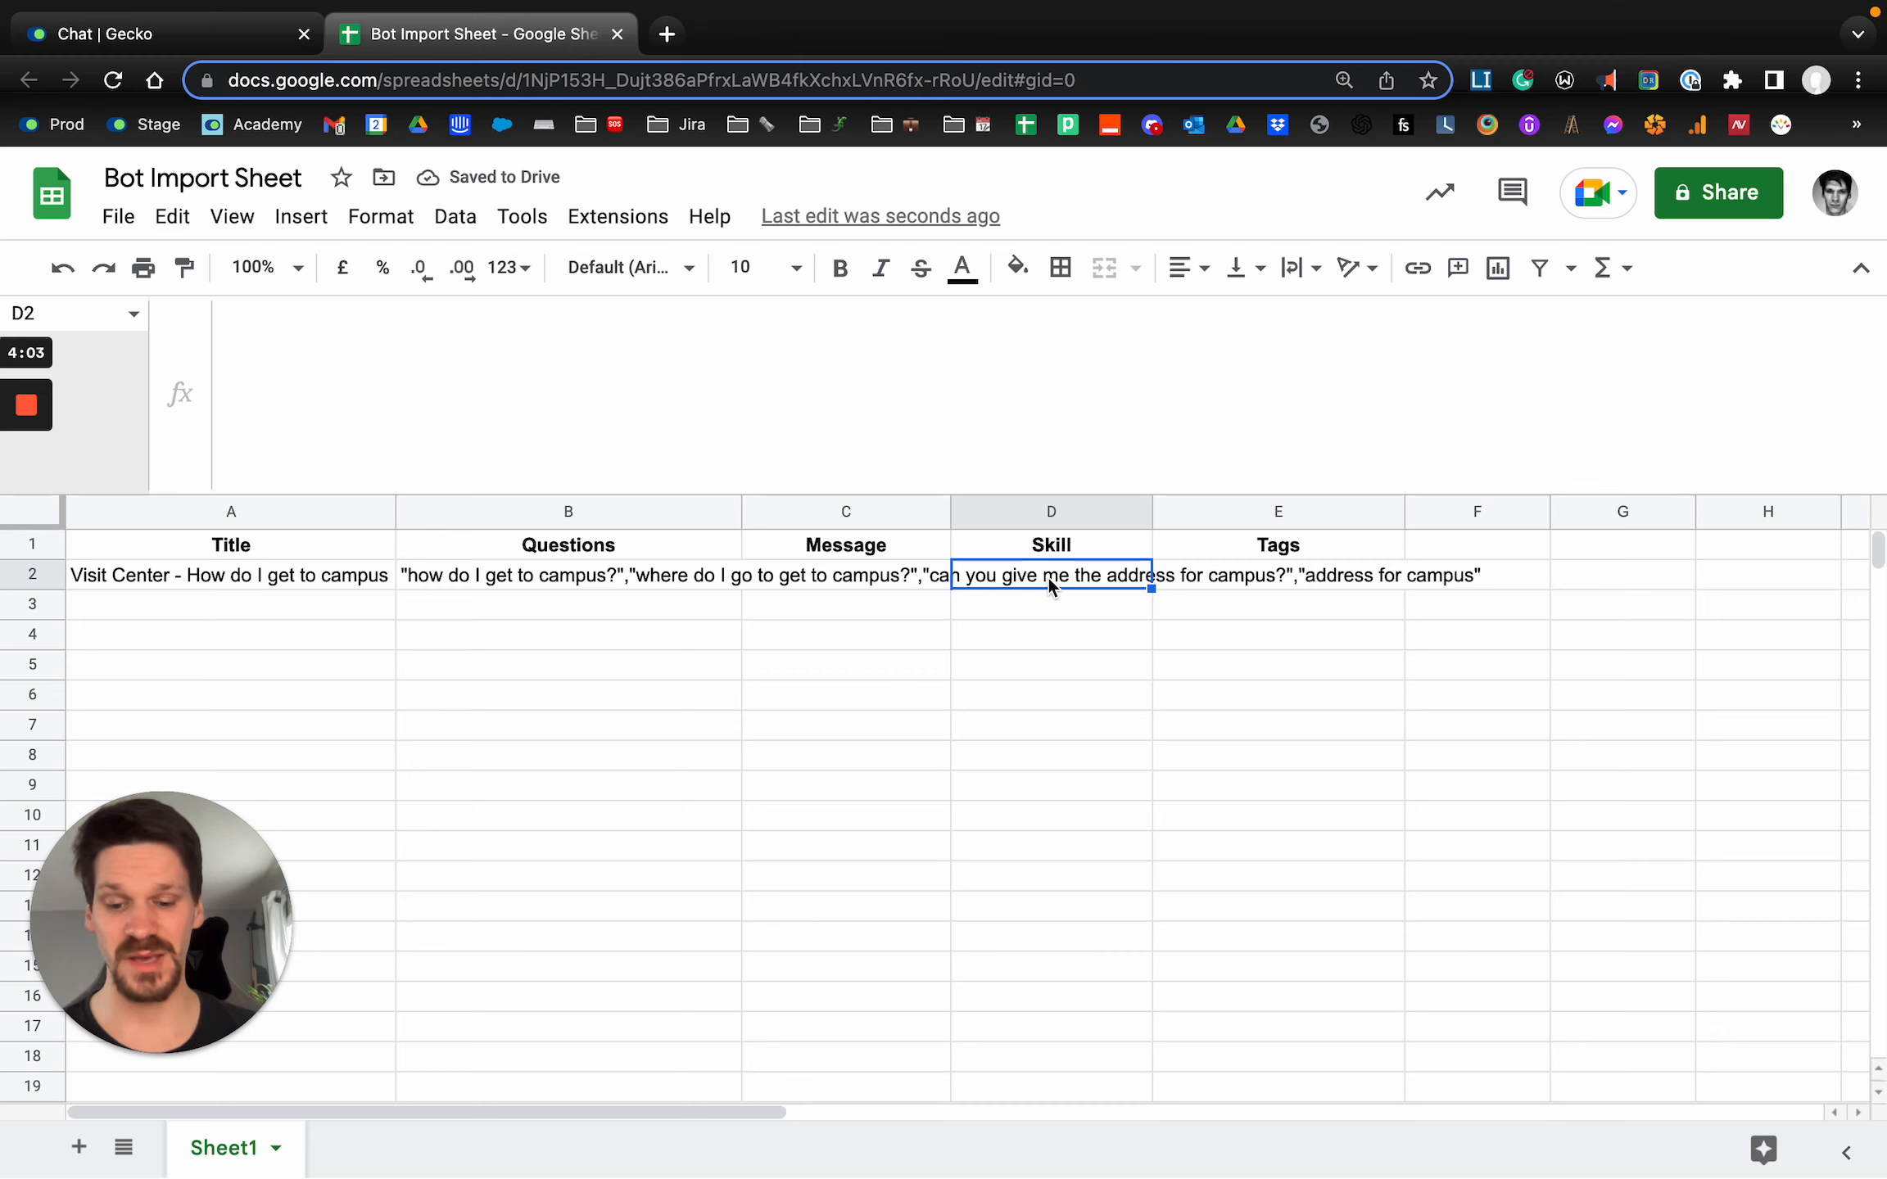
{"action": "type", "text": "Address"}
{"action": "key", "text": "Return"}
{"action": "key", "text": "Left"}
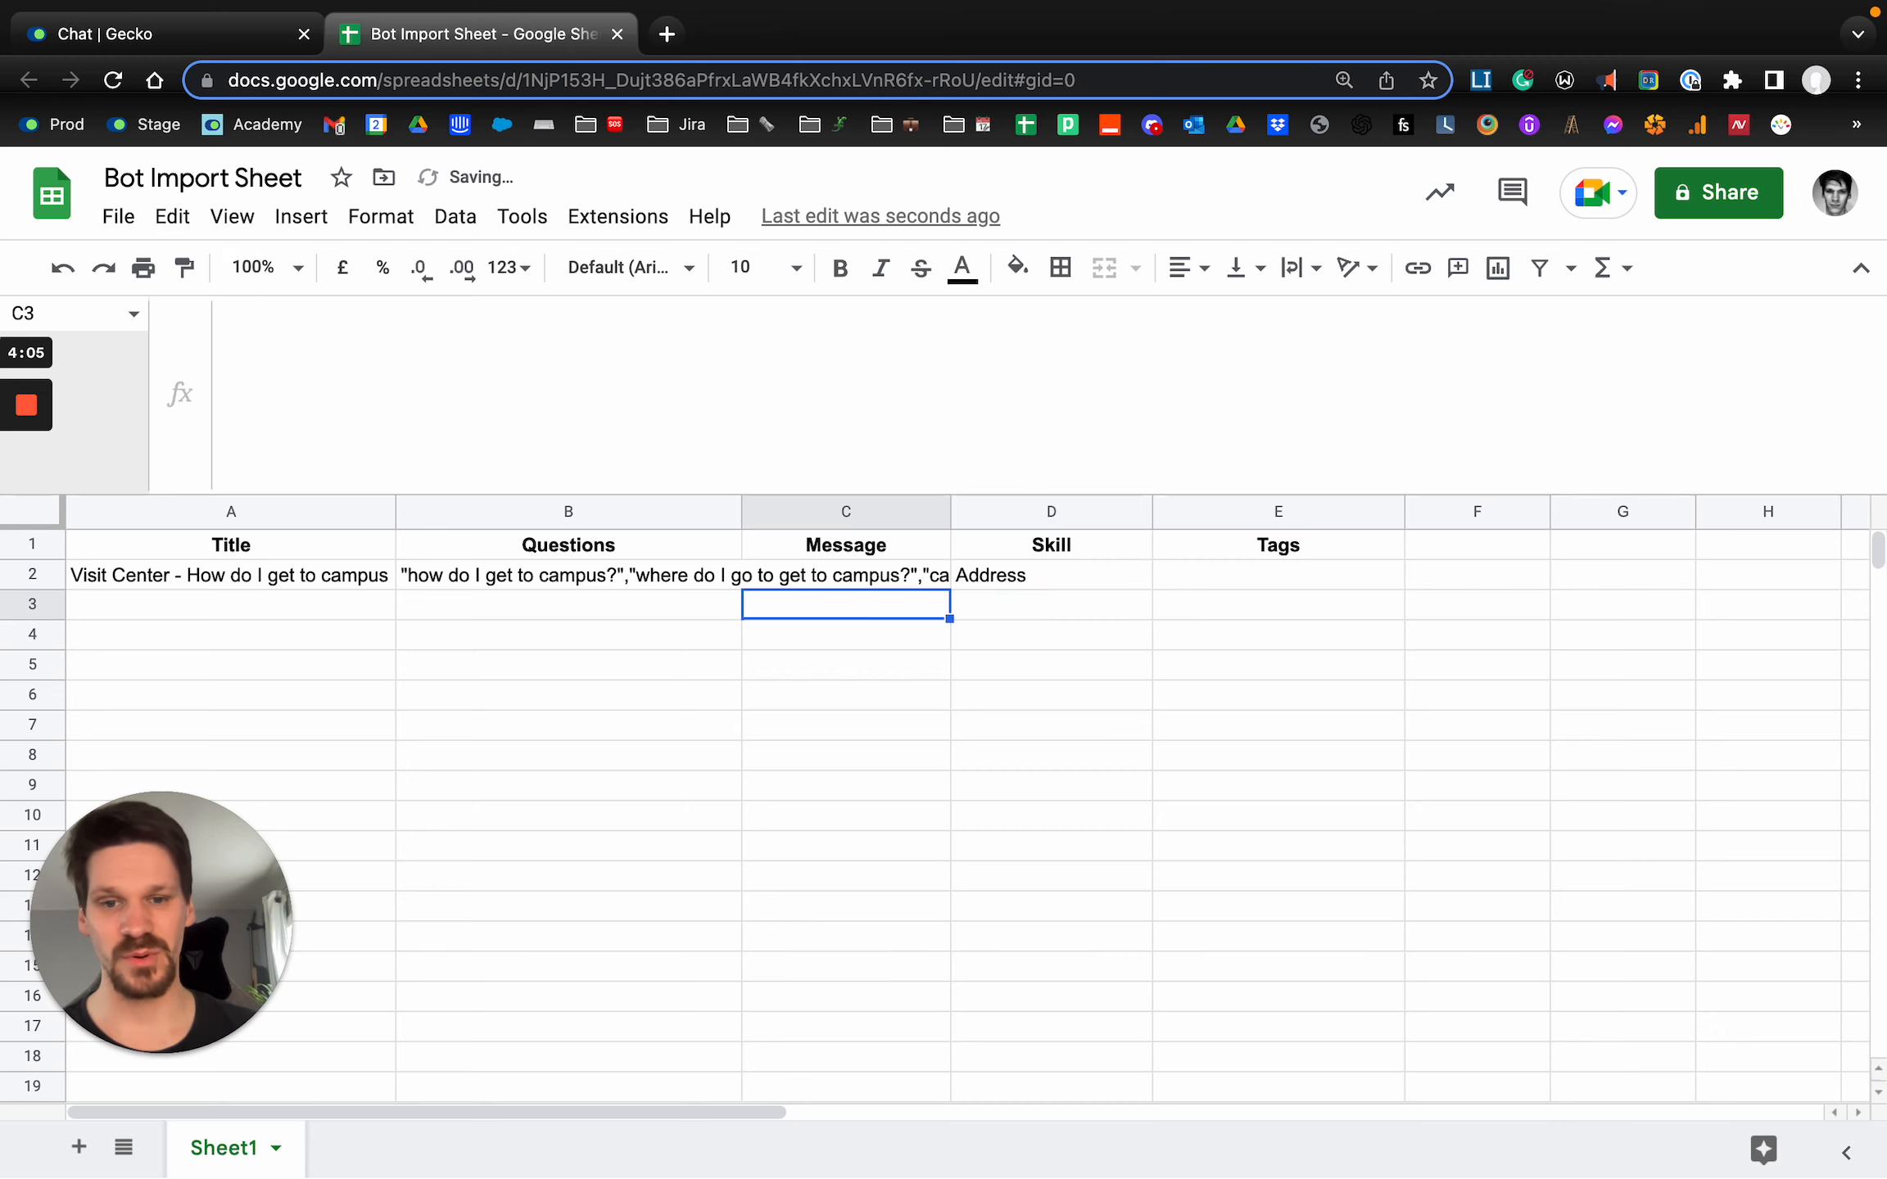
{"action": "key", "text": "Up"}
{"action": "key", "text": "Right"}
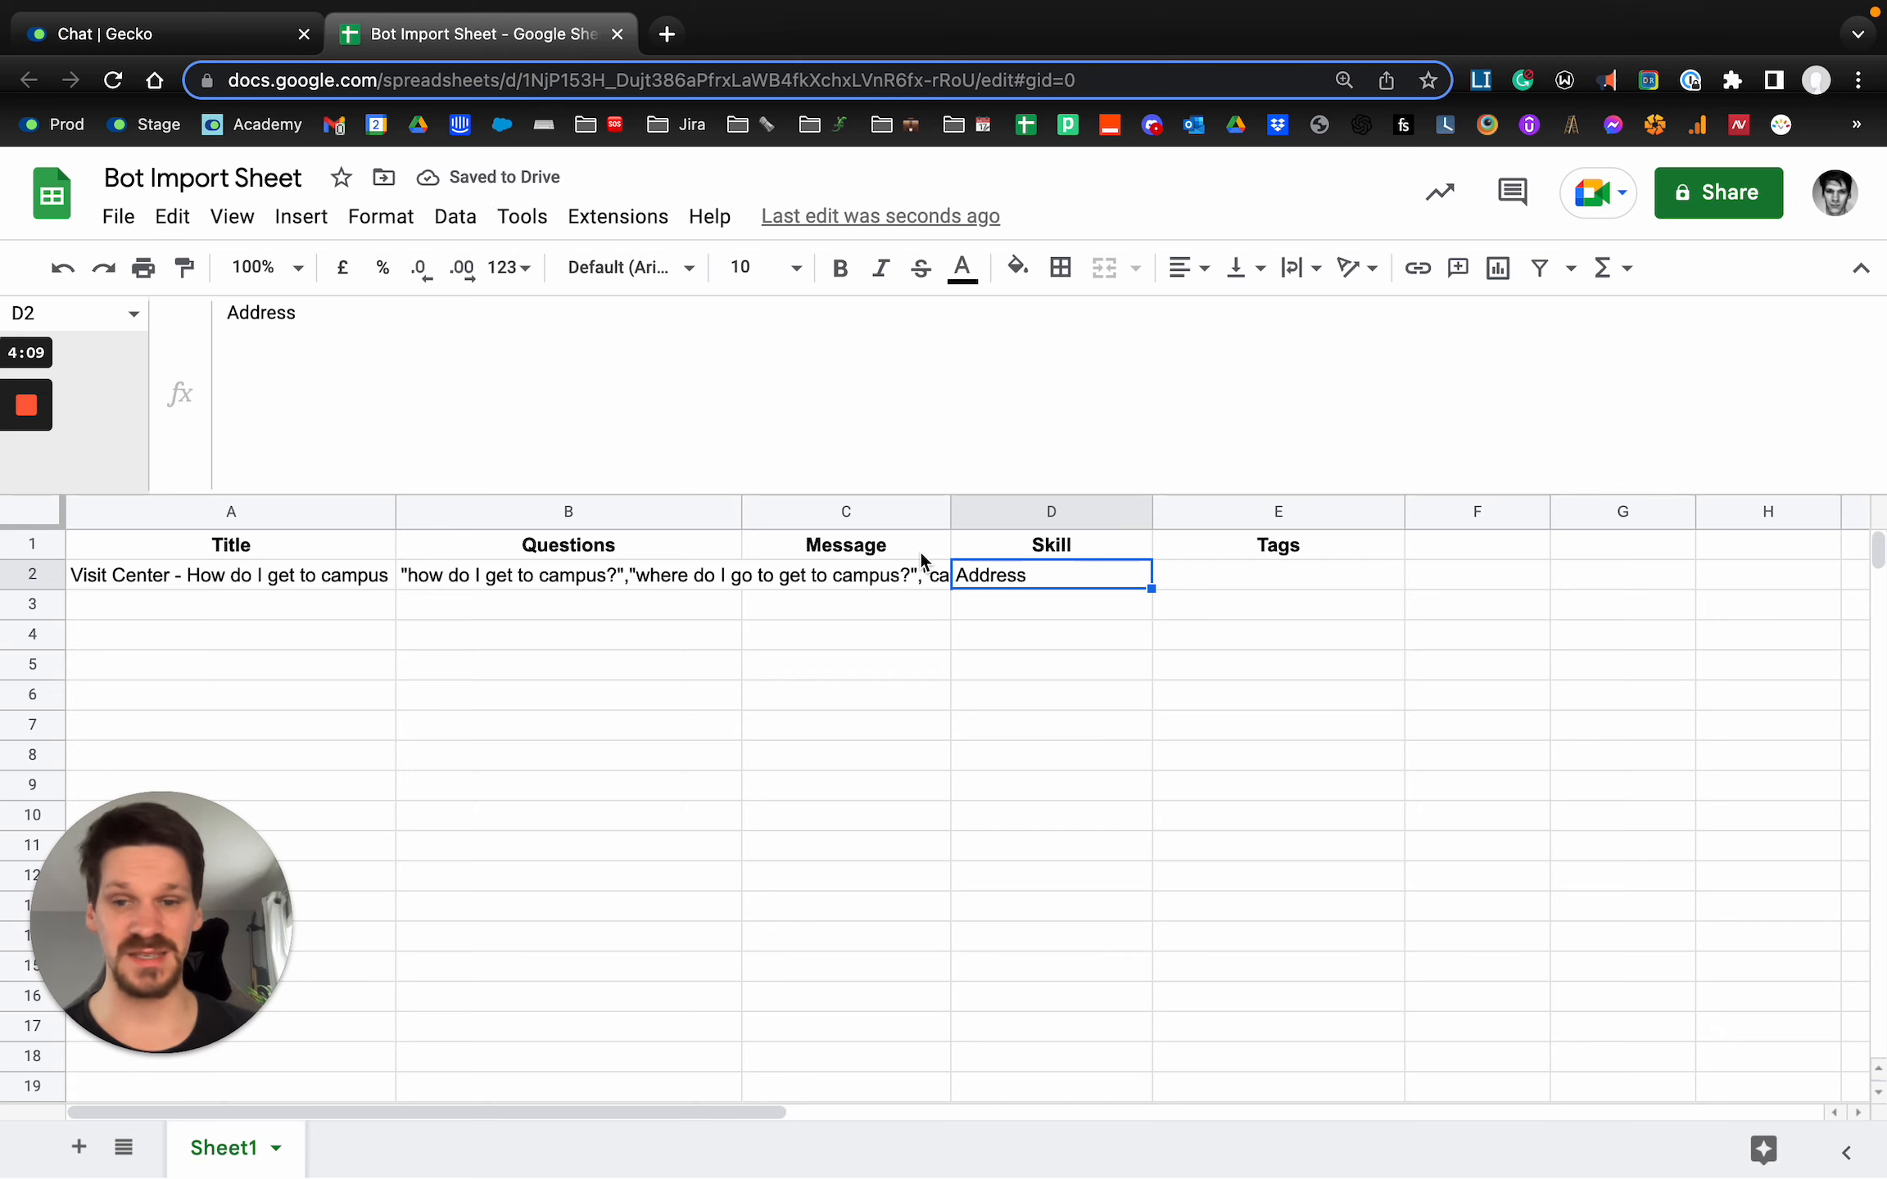
Clear the skill name from D2 and paste the copied message back into C2.
{"action": "left_click", "coordinate": [283, 573]}
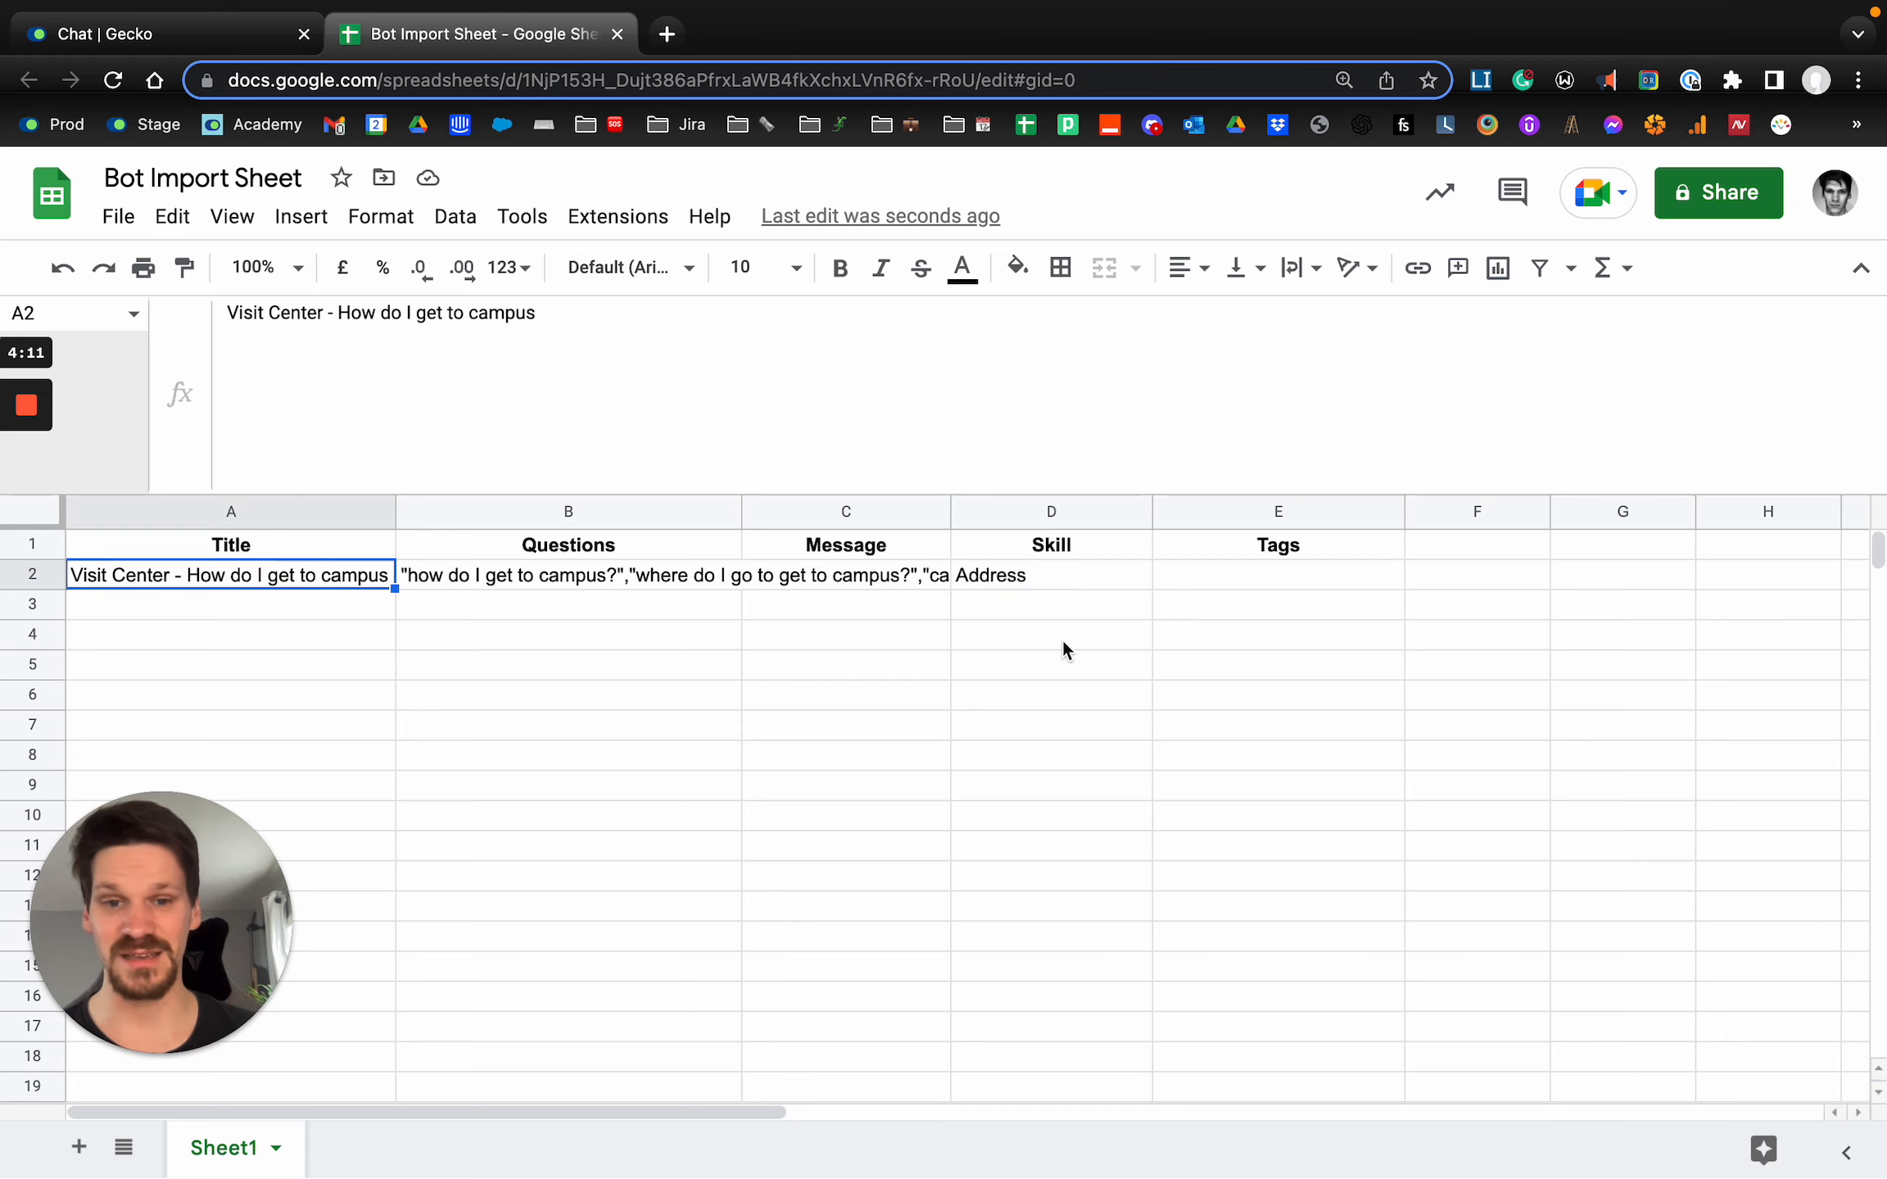
{"action": "left_click", "coordinate": [1046, 577]}
{"action": "key", "text": "Delete"}
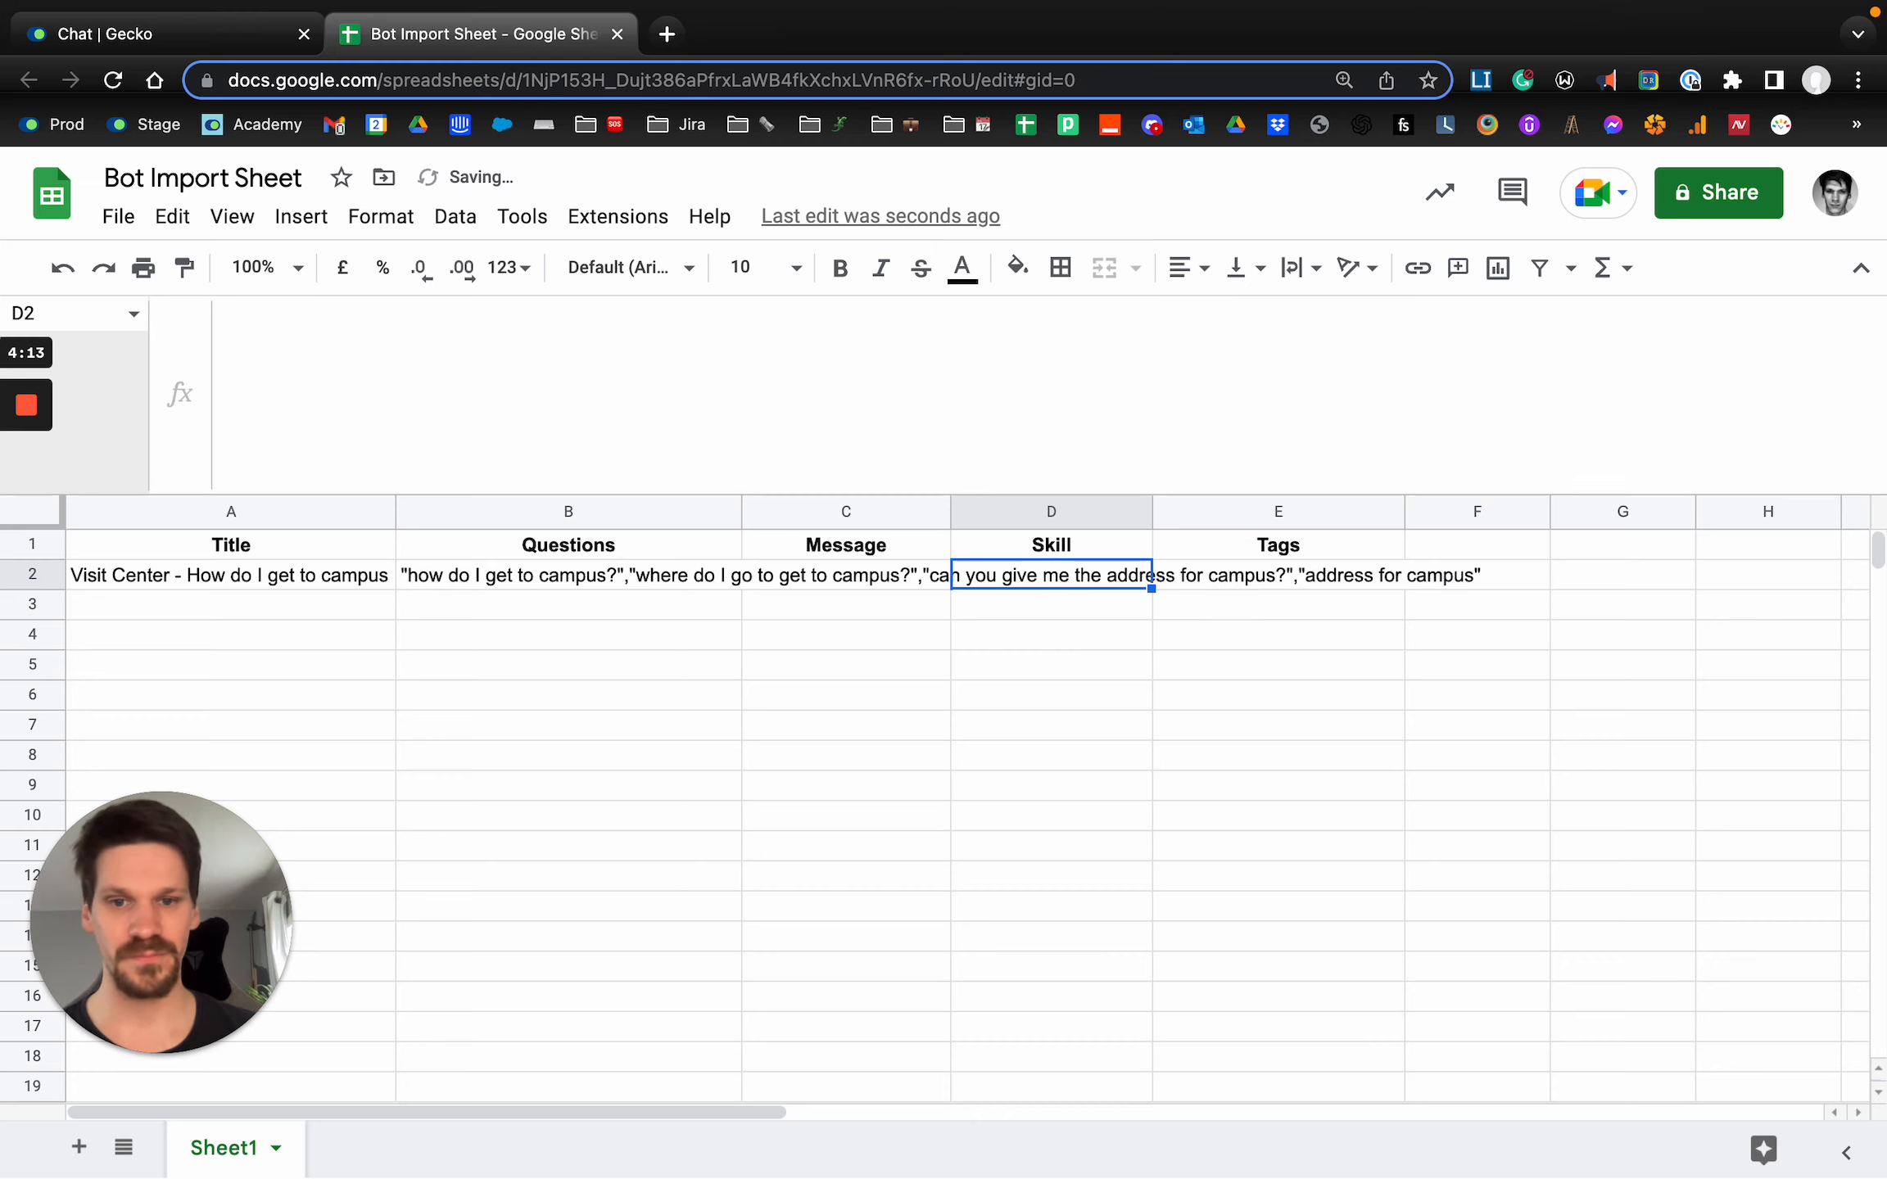
{"action": "key", "text": "Left"}
{"action": "key", "text": "ctrl+v"}
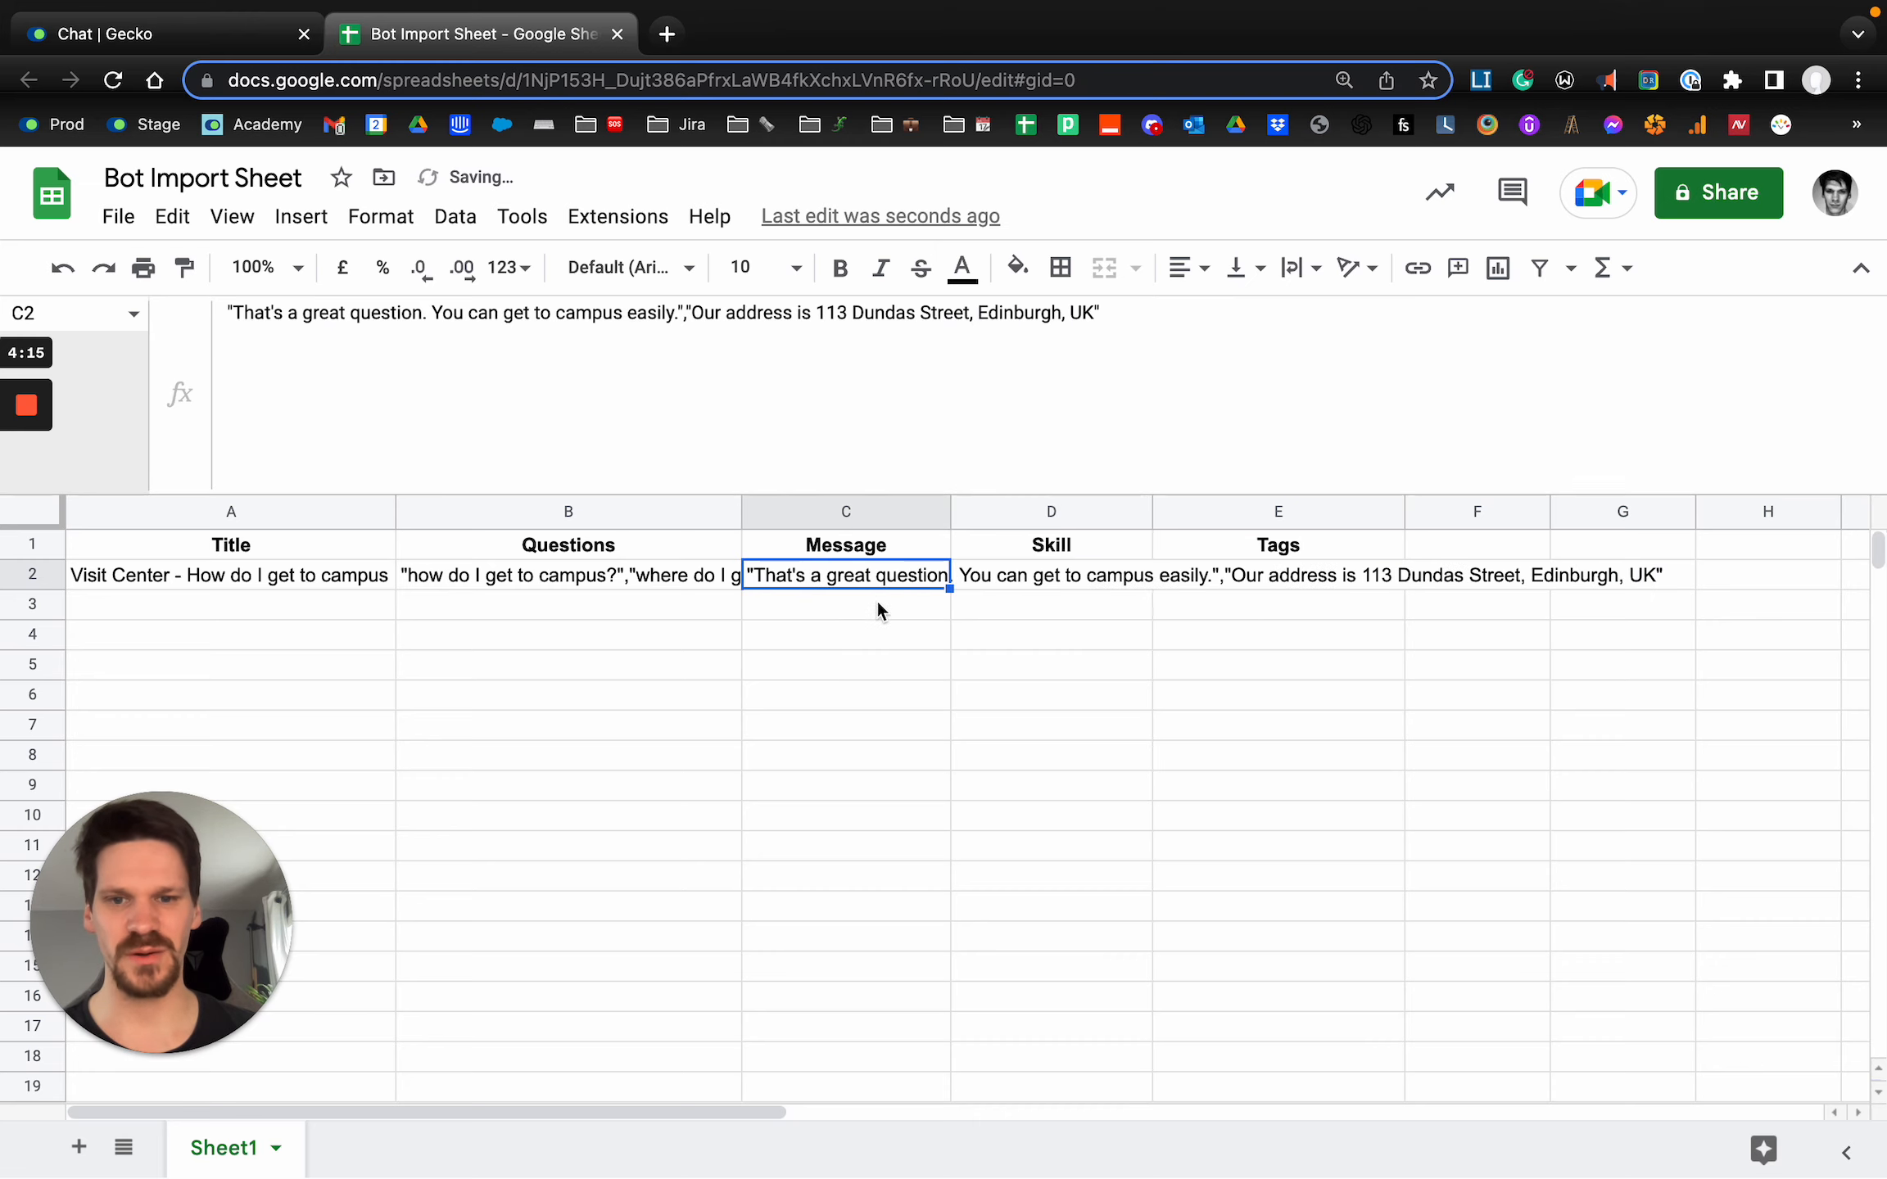
{"action": "left_click", "coordinate": [907, 630]}
Switch to Gecko and examine the new answer's Answer Tags field and its list of existing tags.
{"action": "left_click", "coordinate": [1166, 578]}
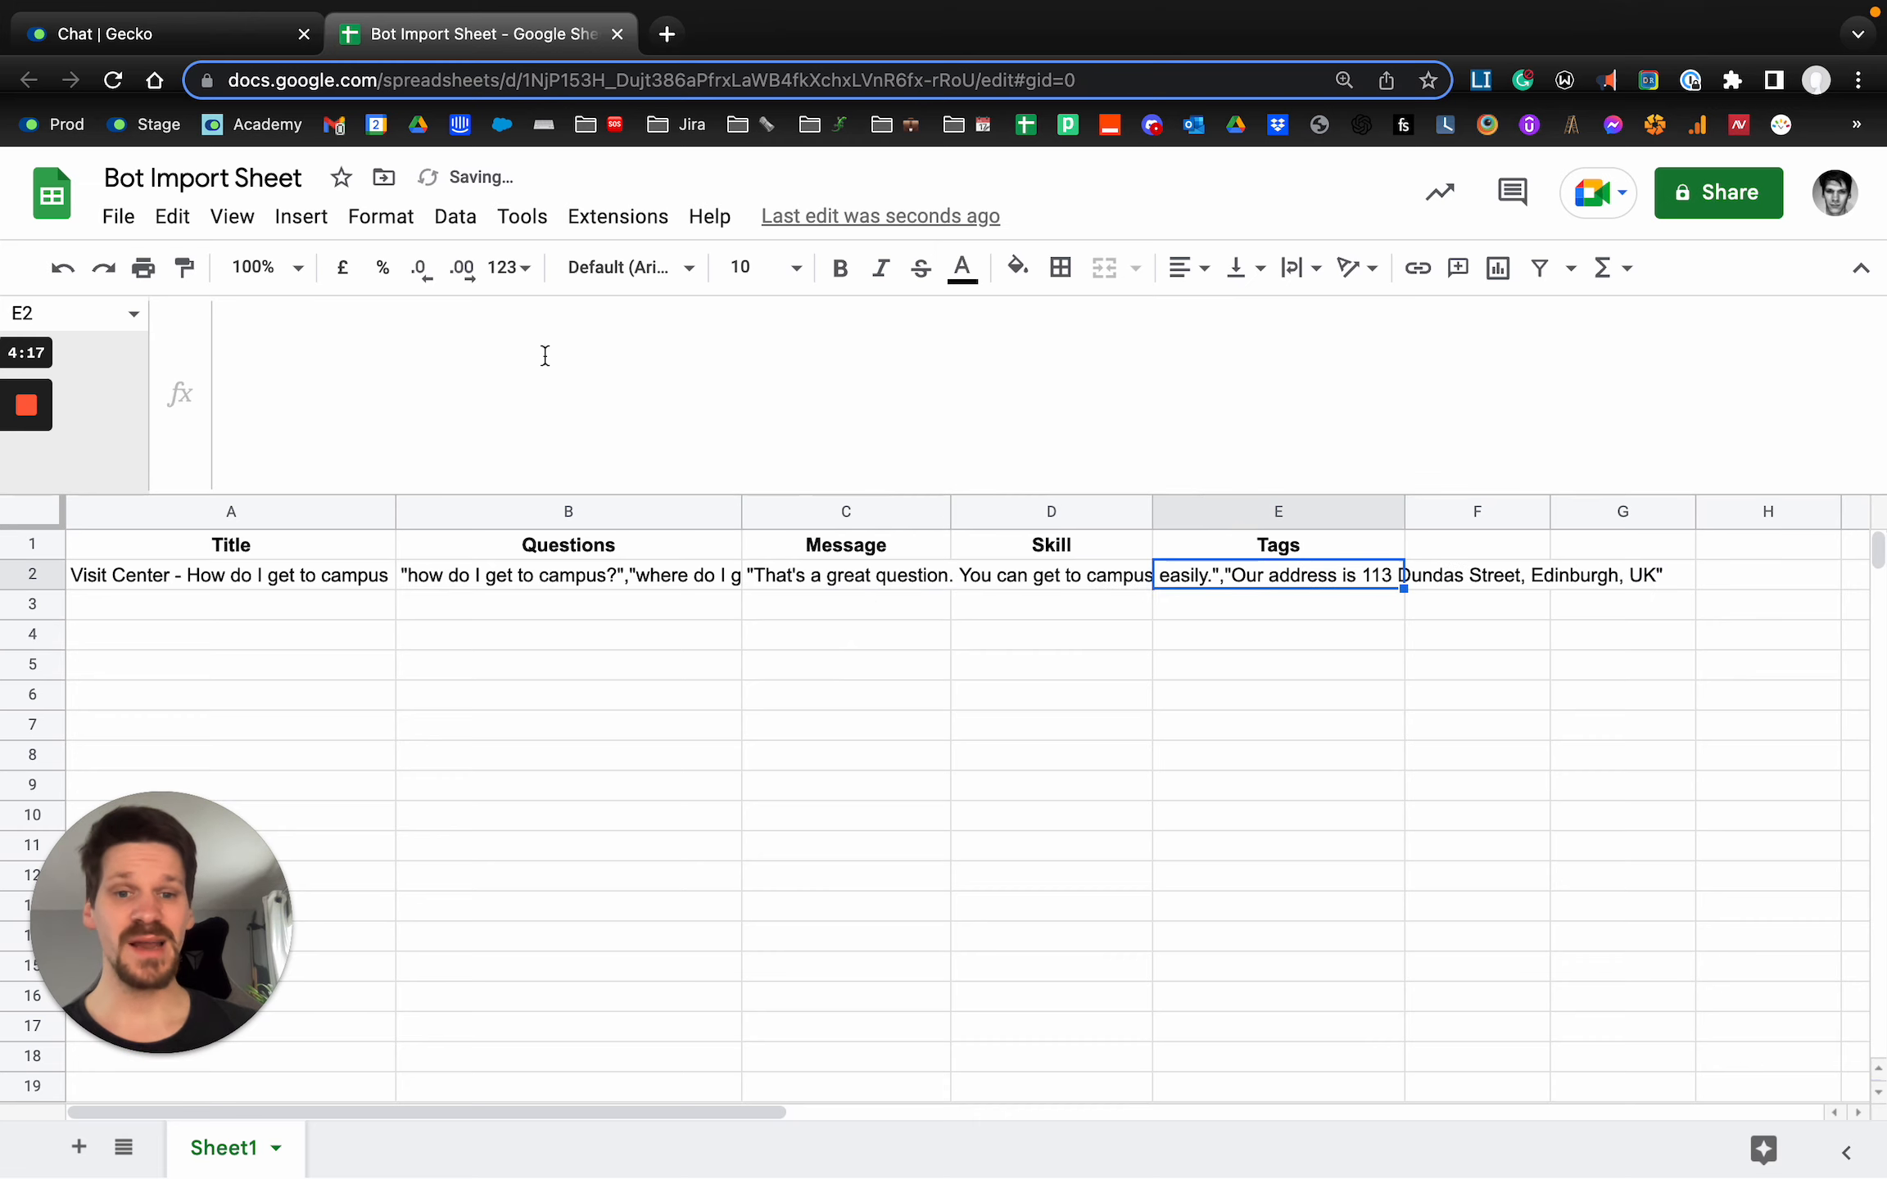
{"action": "left_click", "coordinate": [156, 37]}
{"action": "scroll", "coordinate": [897, 484], "scroll_direction": "up", "scroll_amount": 10}
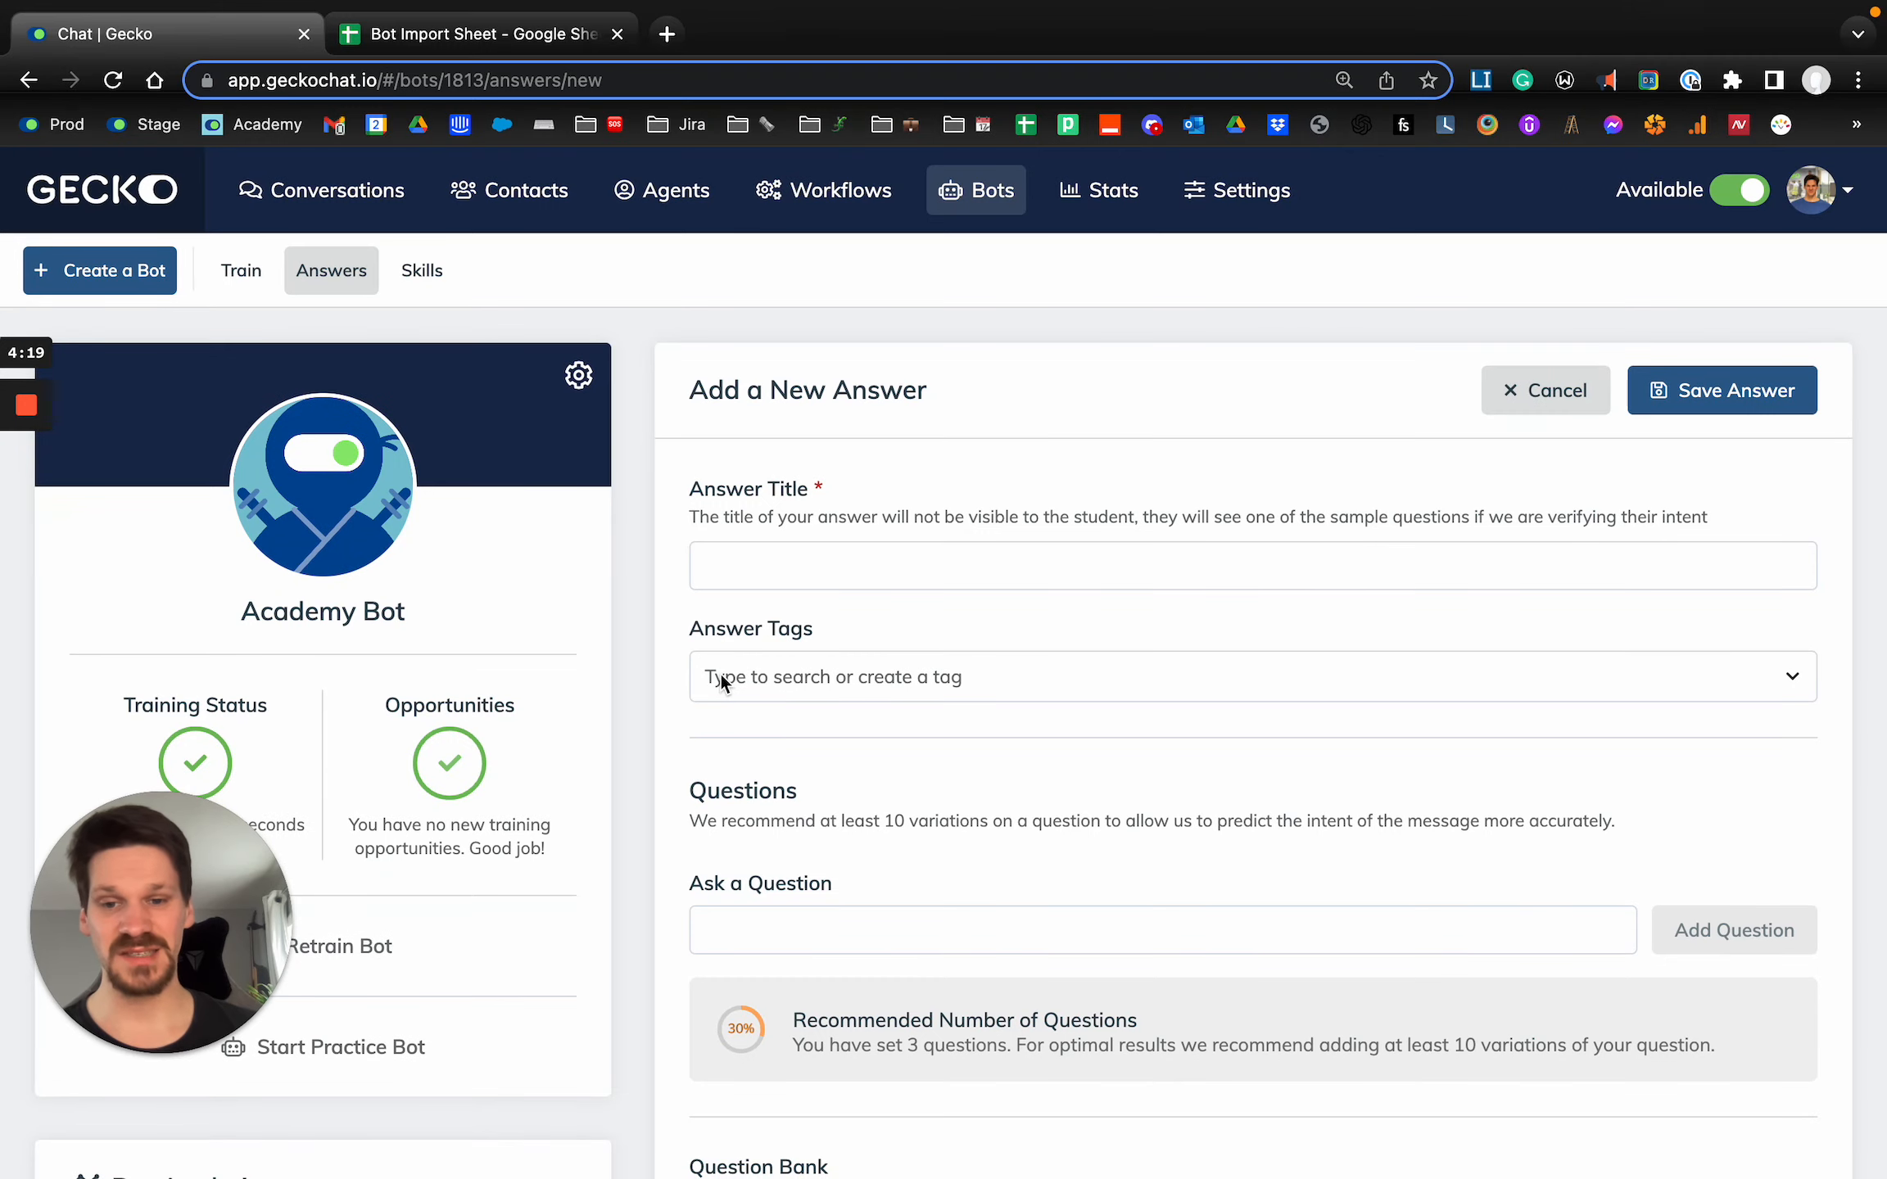
{"action": "left_click", "coordinate": [777, 674]}
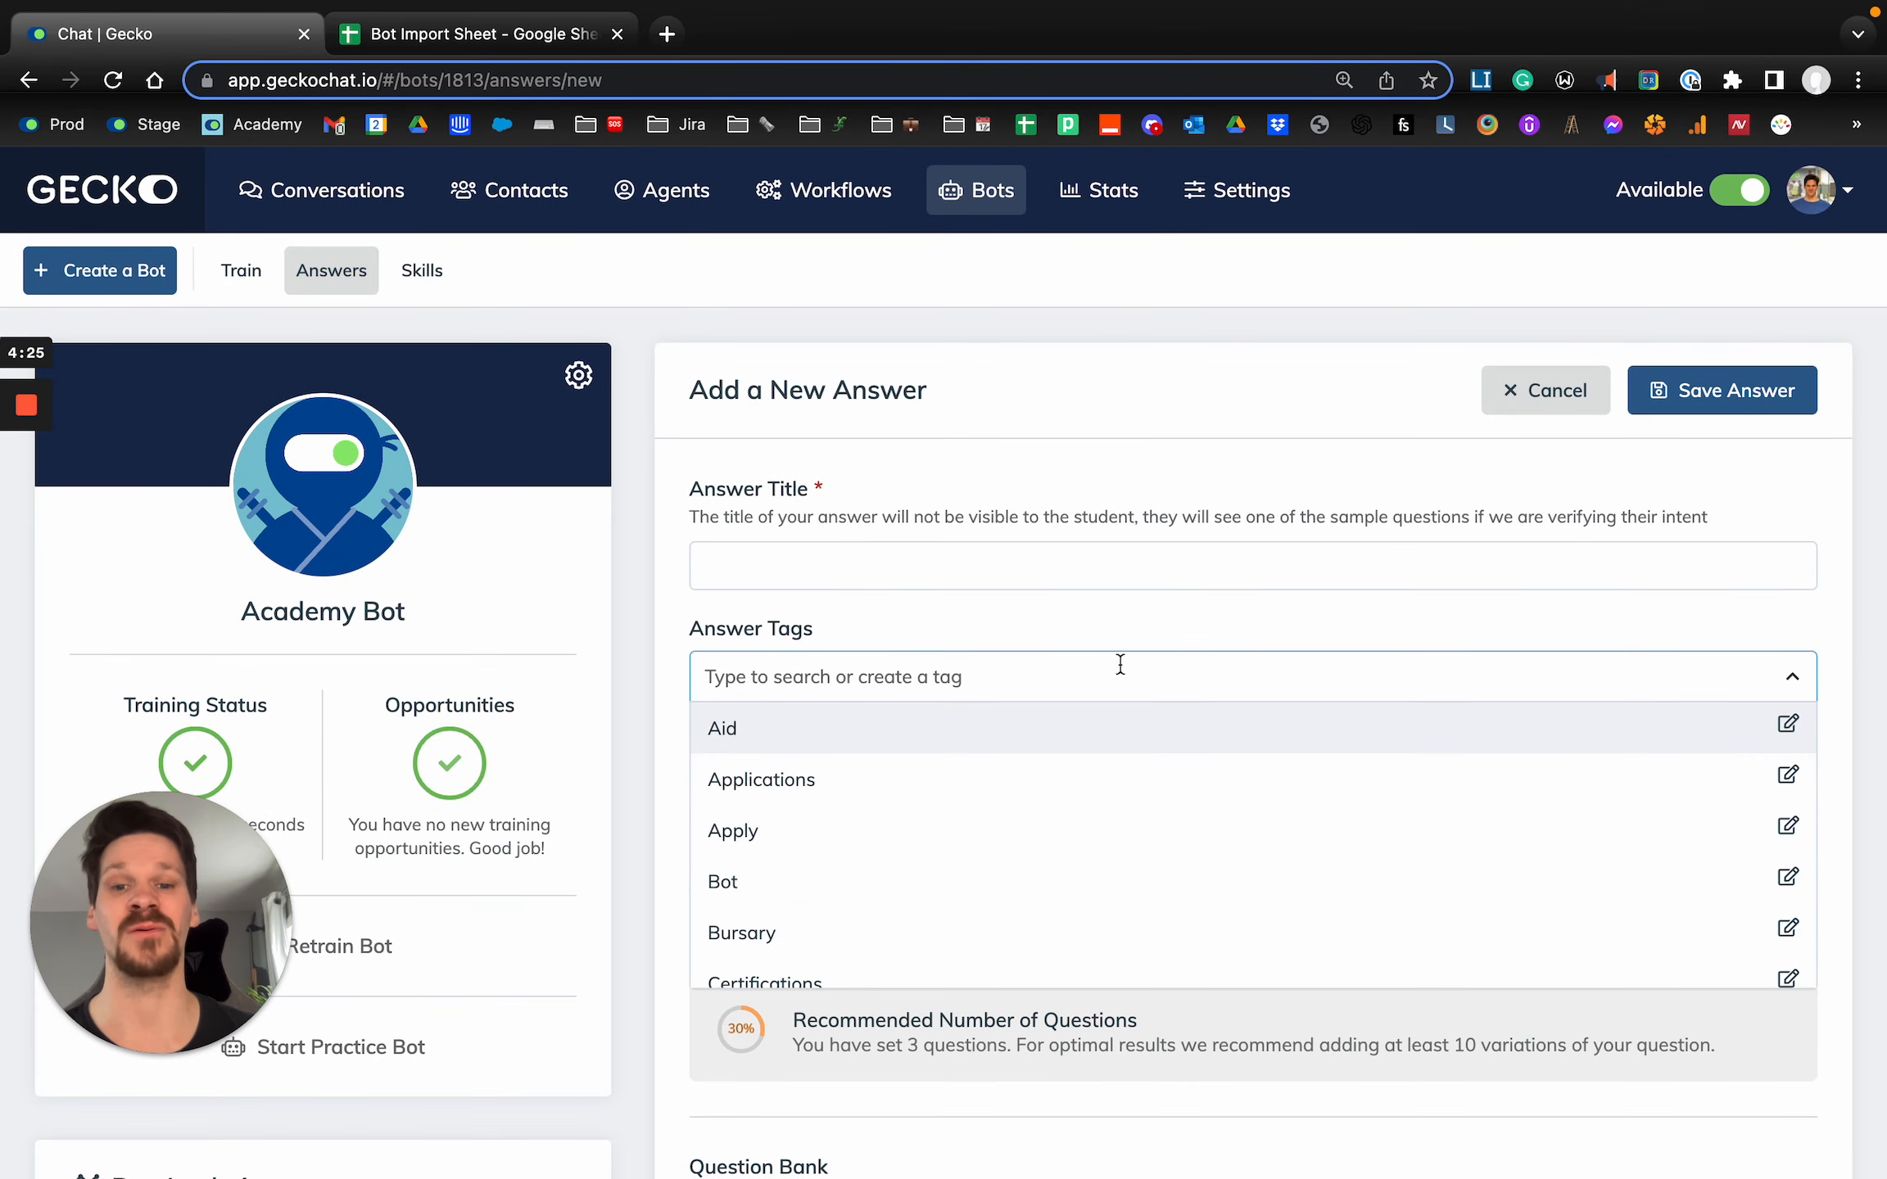
{"action": "left_click", "coordinate": [1020, 616]}
{"action": "scroll", "coordinate": [1021, 611], "scroll_direction": "down", "scroll_amount": 5}
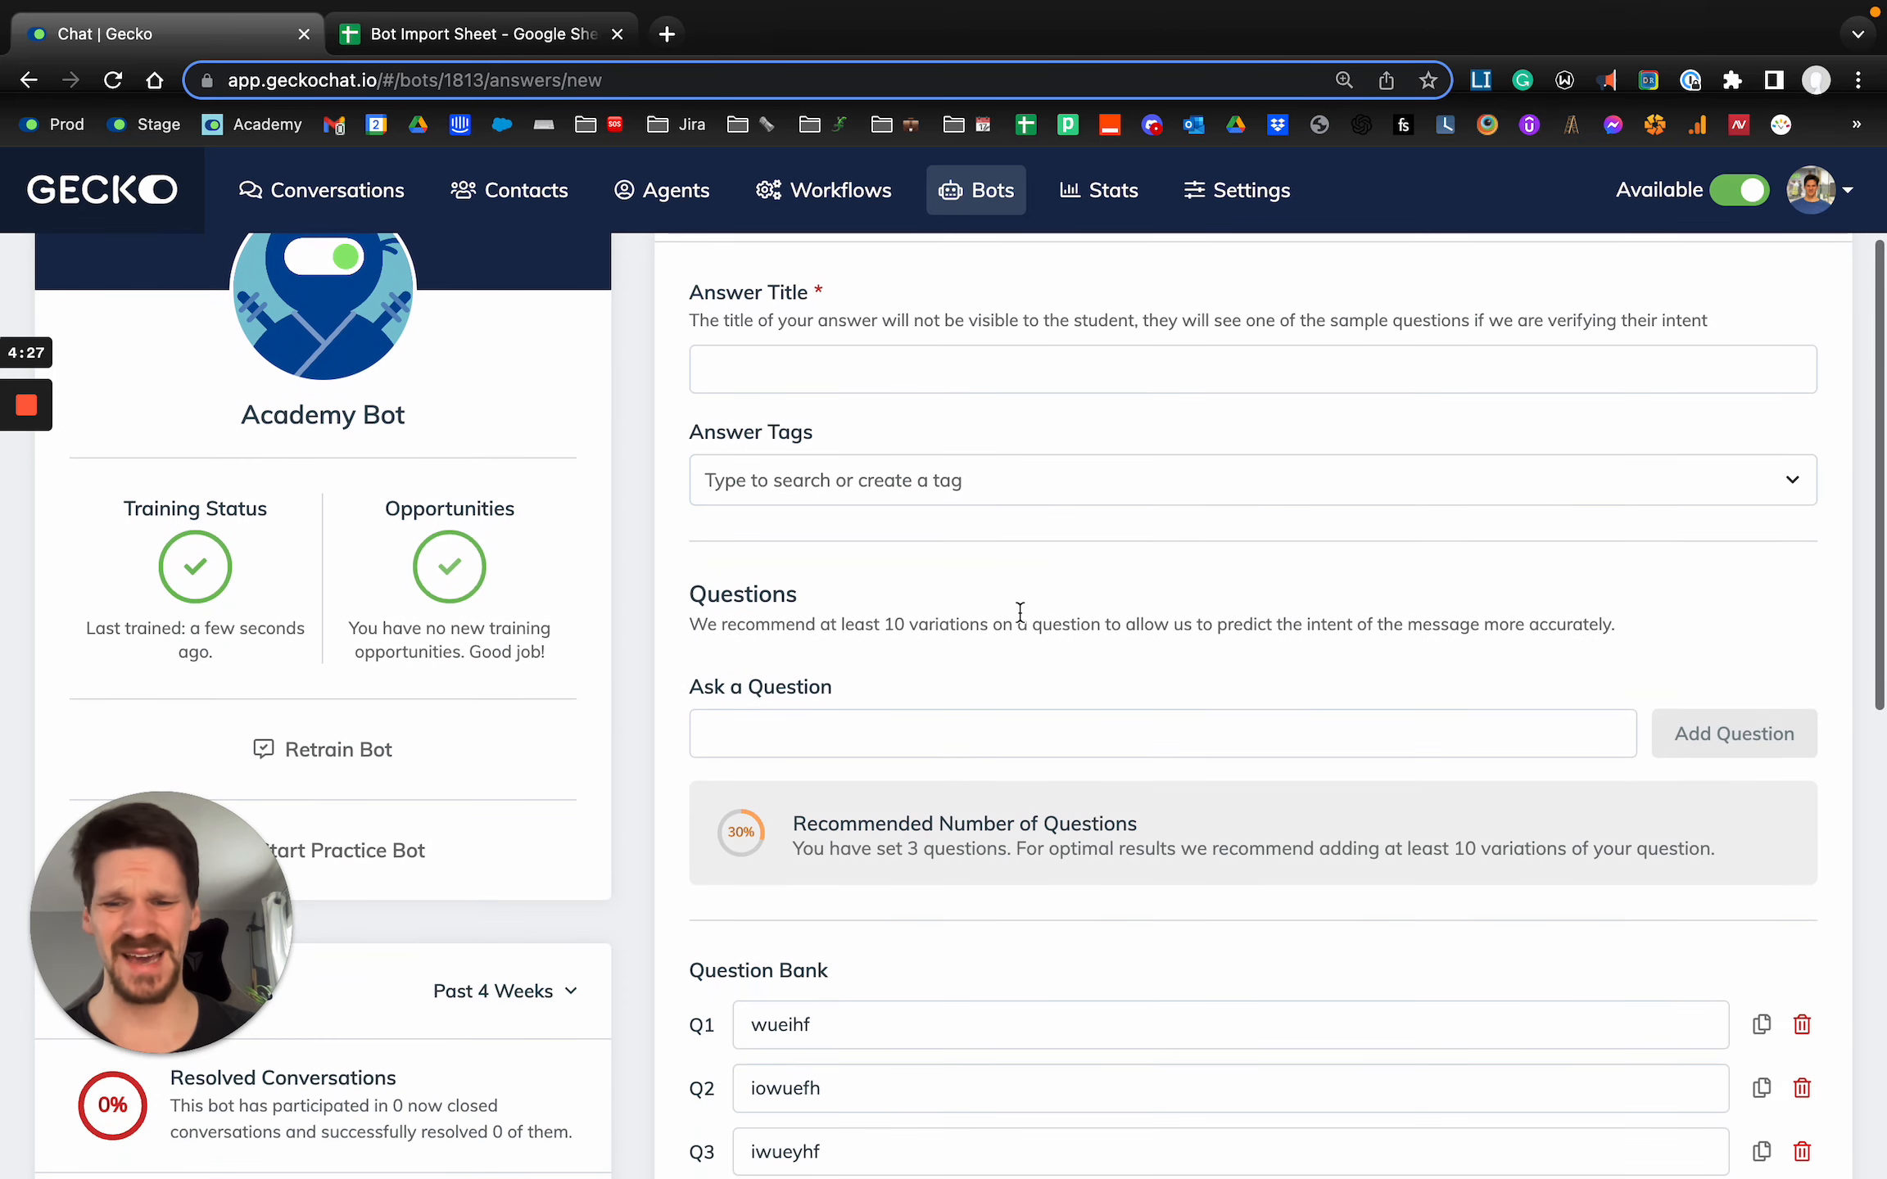
{"action": "scroll", "coordinate": [1020, 612], "scroll_direction": "up", "scroll_amount": 2}
Switch to the Bot Import Sheet, enter the tags "Address","Location","Info" in E2, and select the header row.
{"action": "key", "text": "ctrl+Tab"}
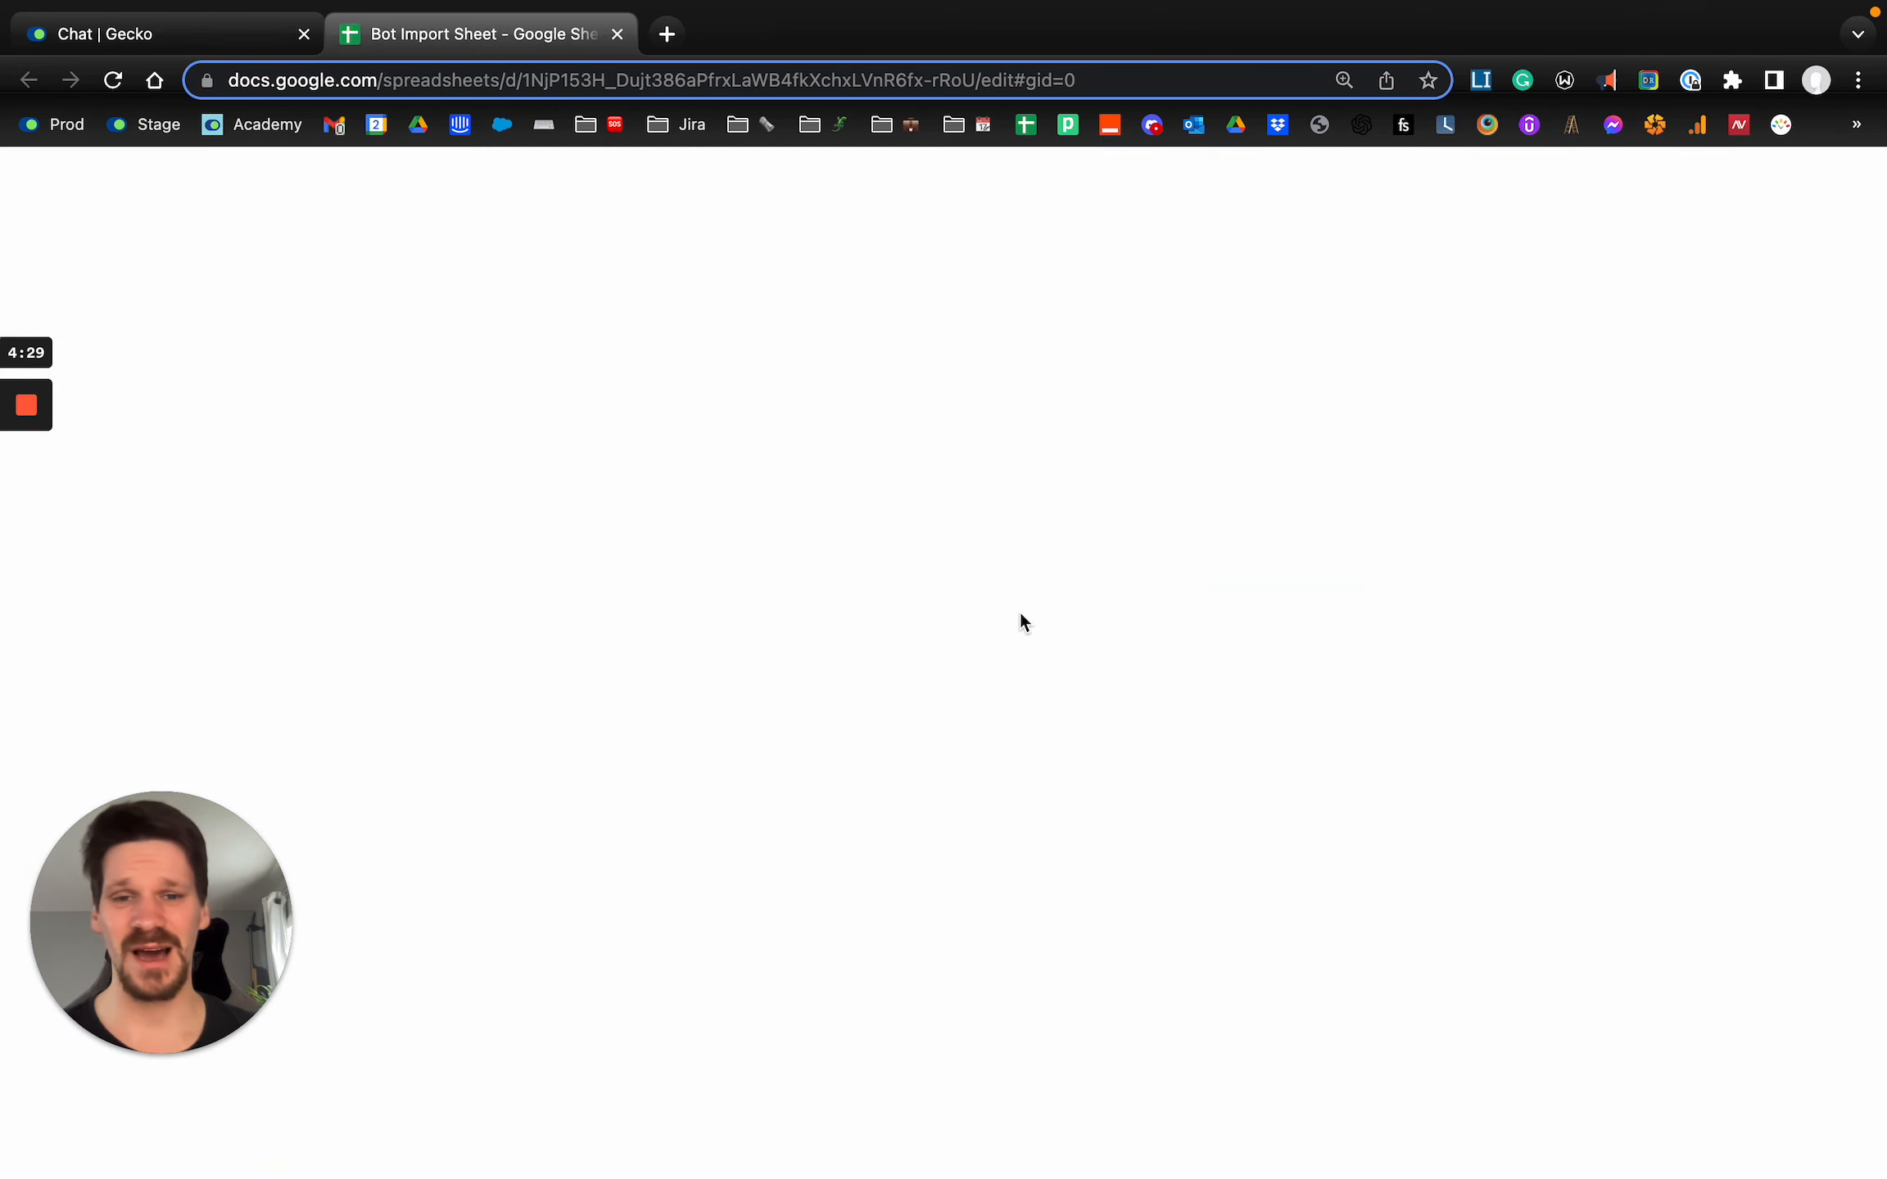
{"action": "type", "text": "\"Address\",\"Location\",m"}
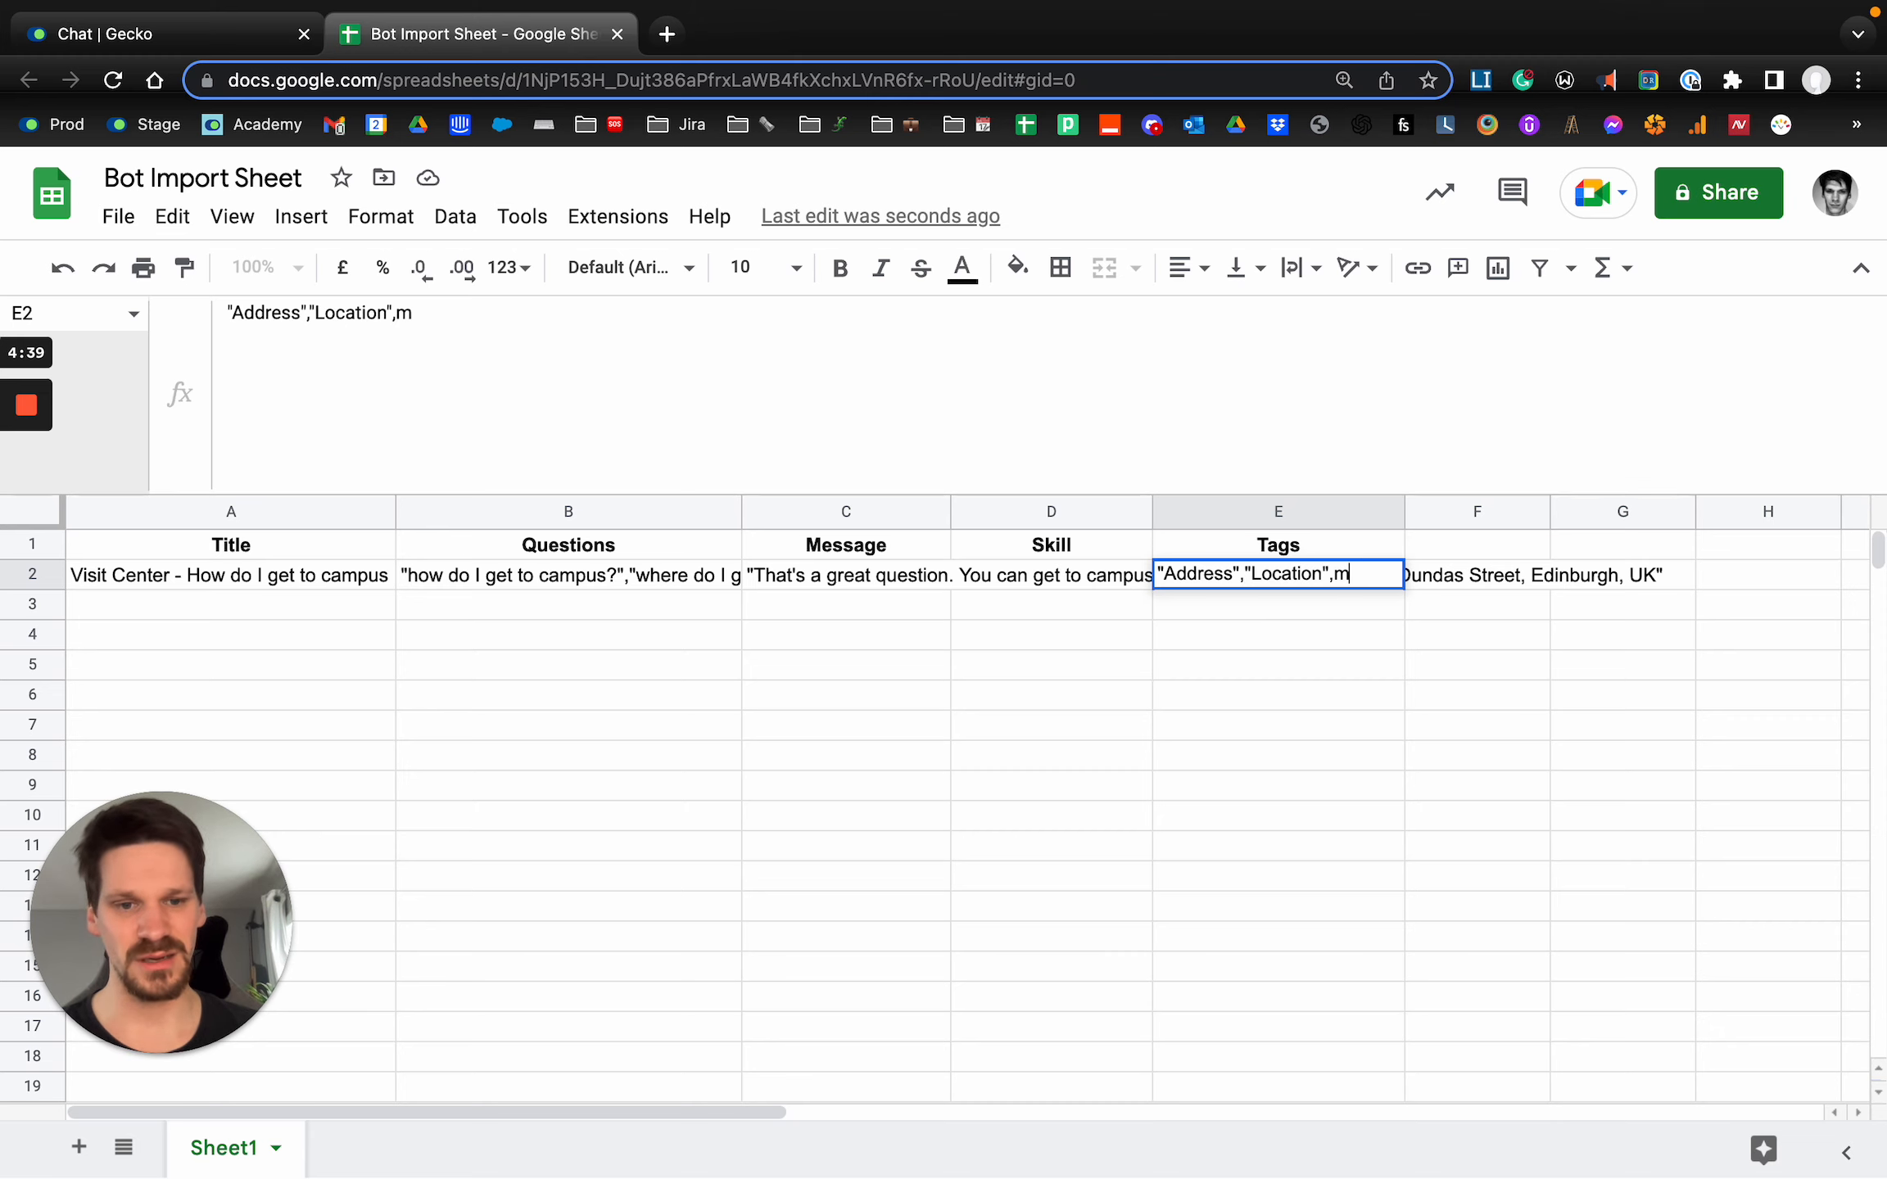
{"action": "key", "text": "BackSpace"}
{"action": "type", "text": "\"Info"}
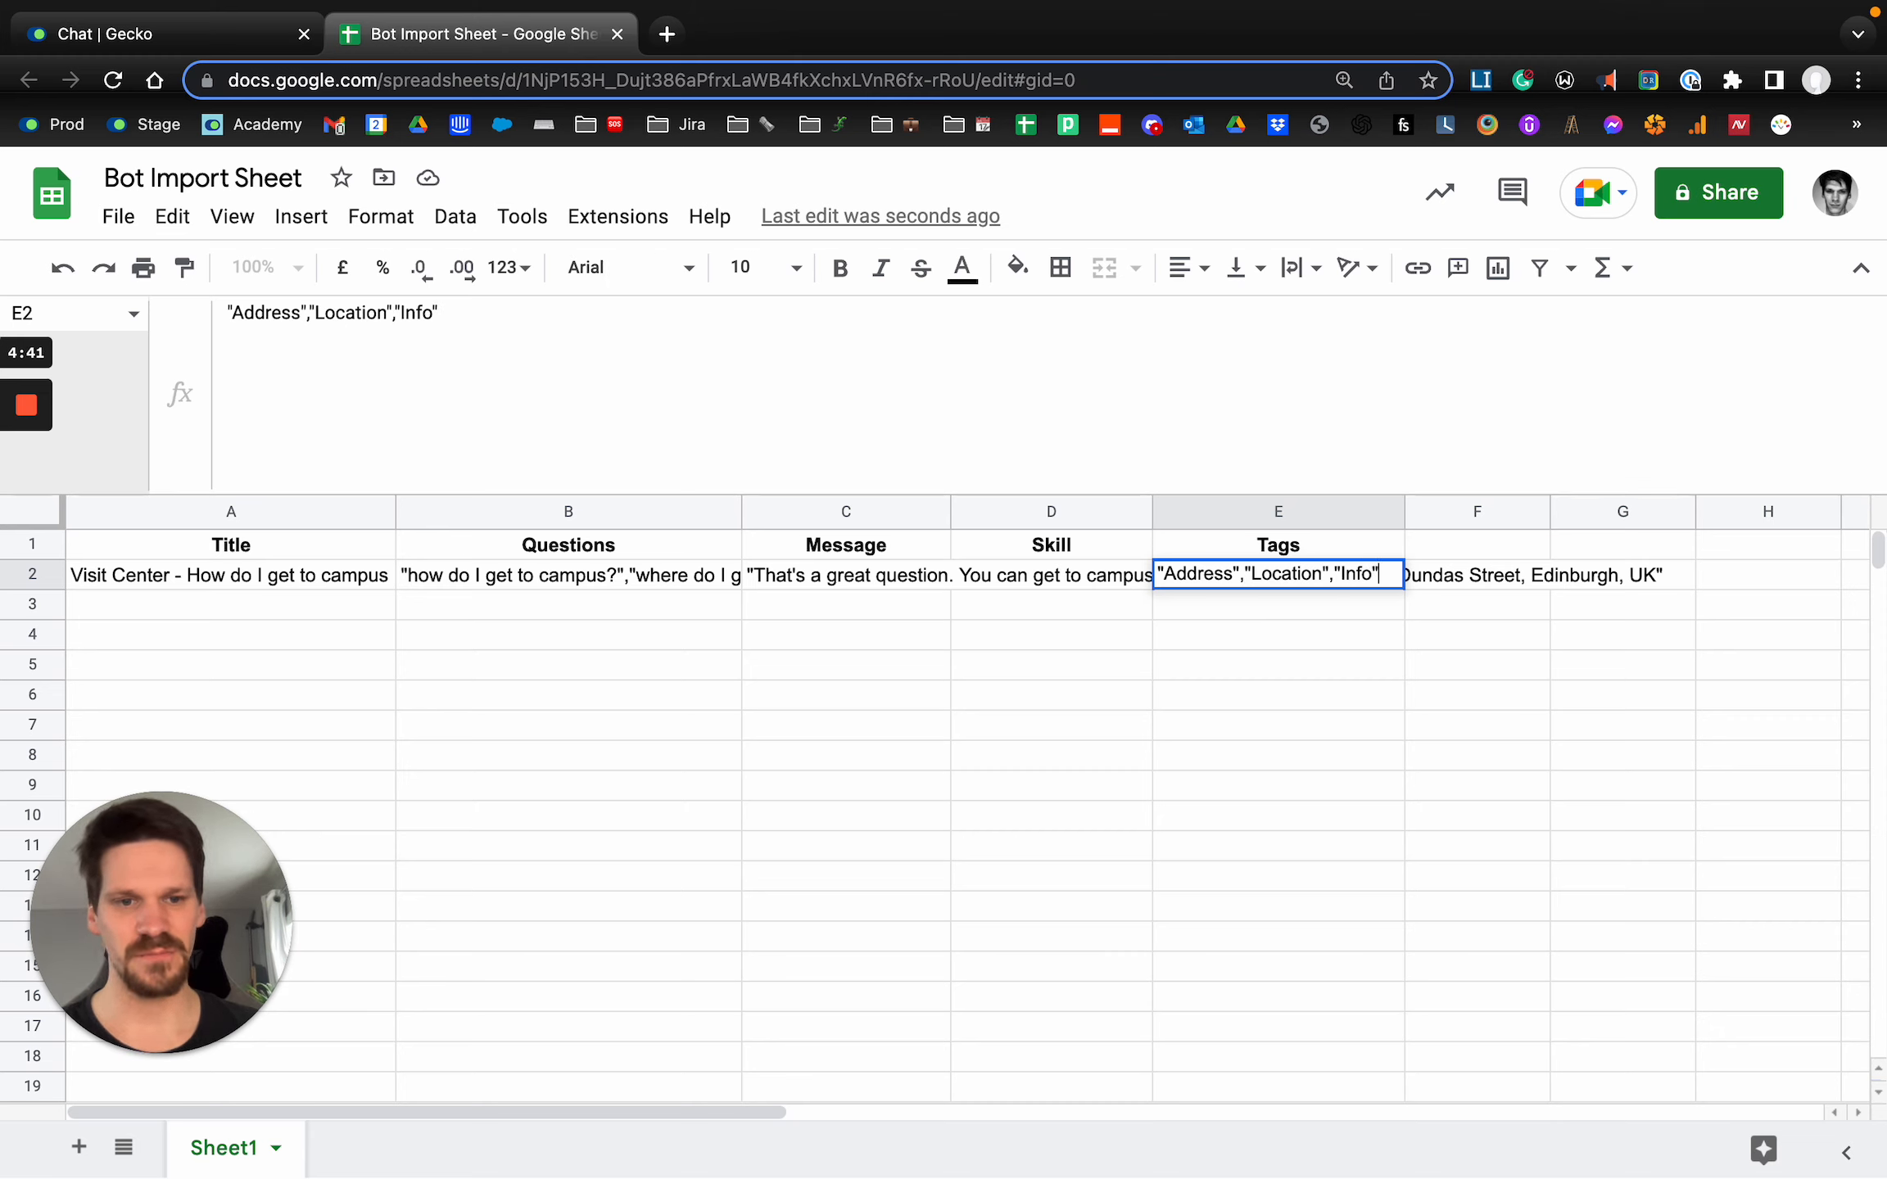
{"action": "key", "text": "Return"}
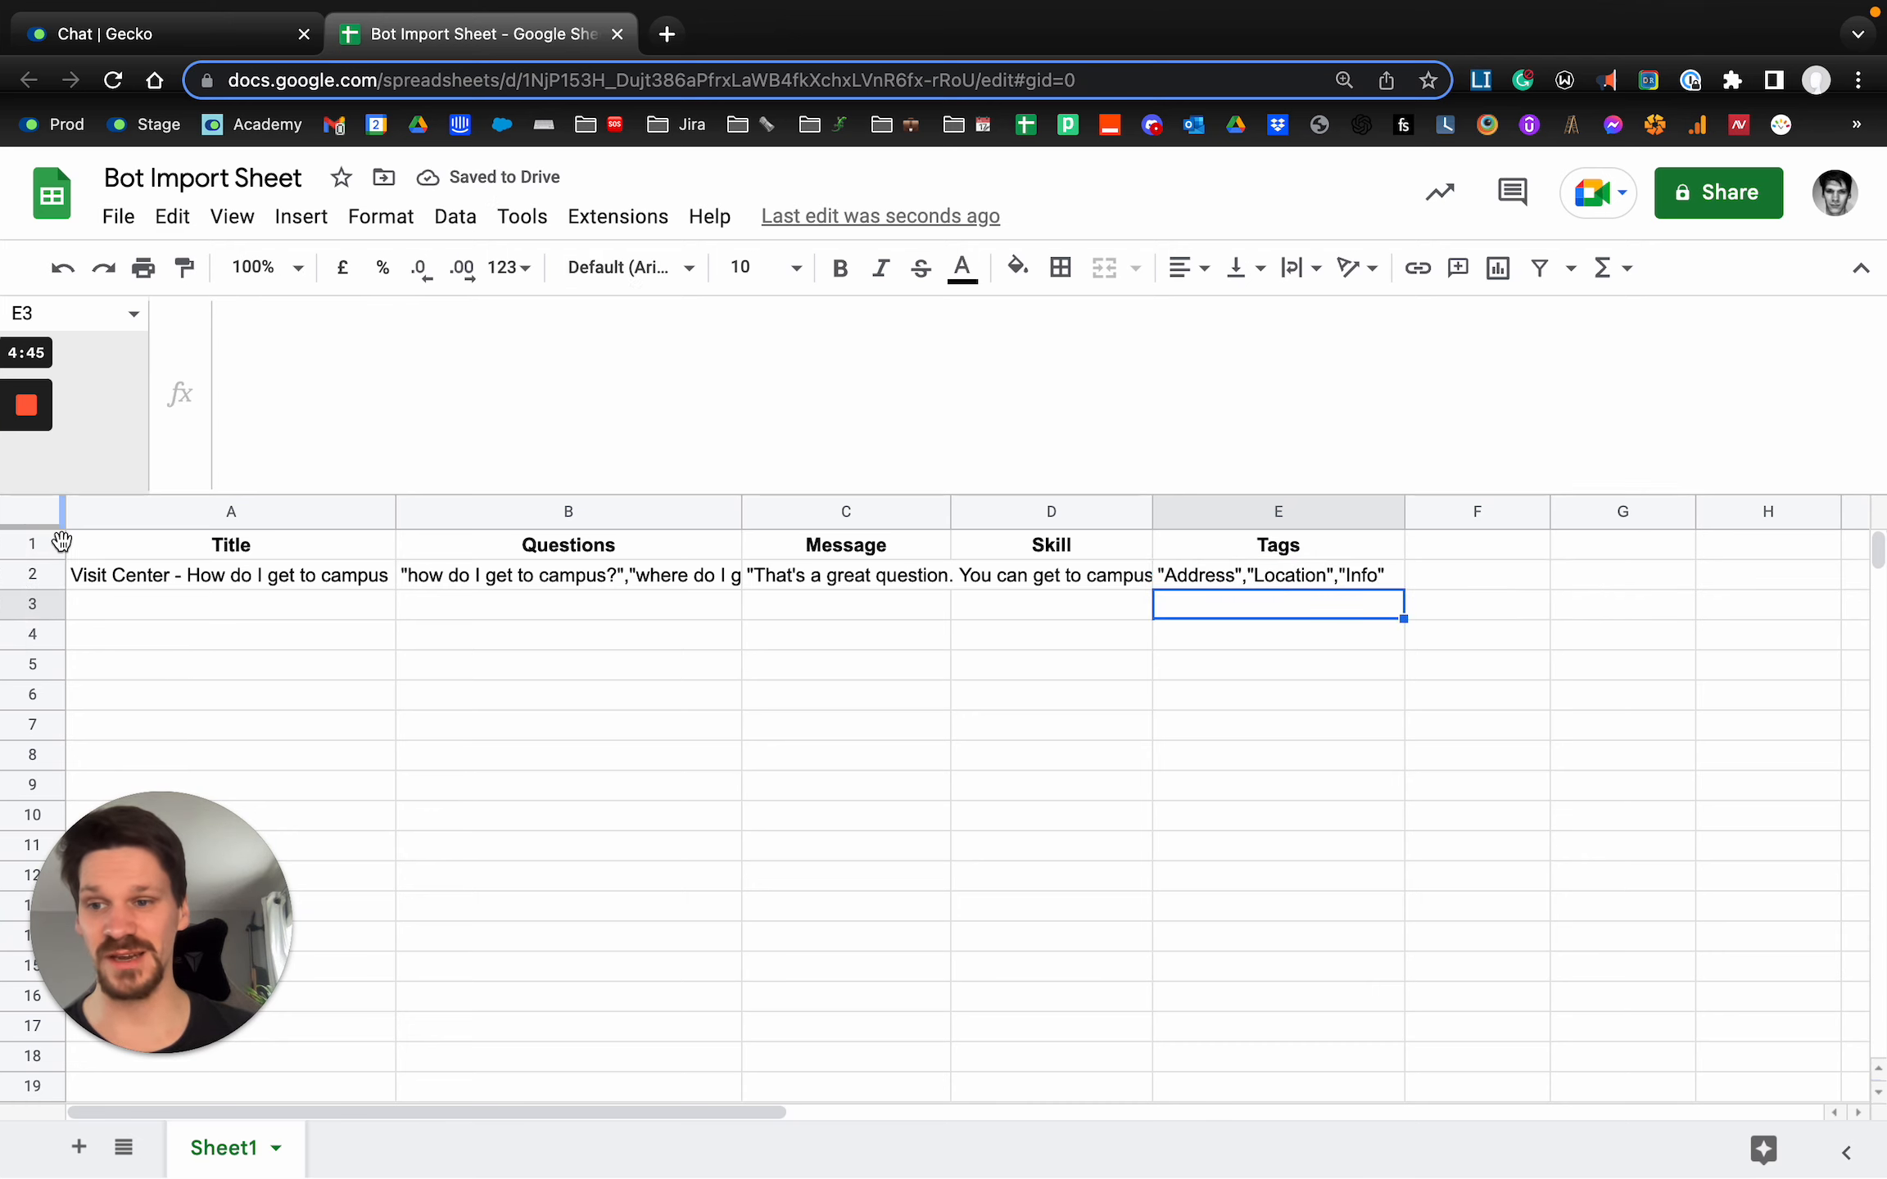
{"action": "left_click", "coordinate": [33, 544]}
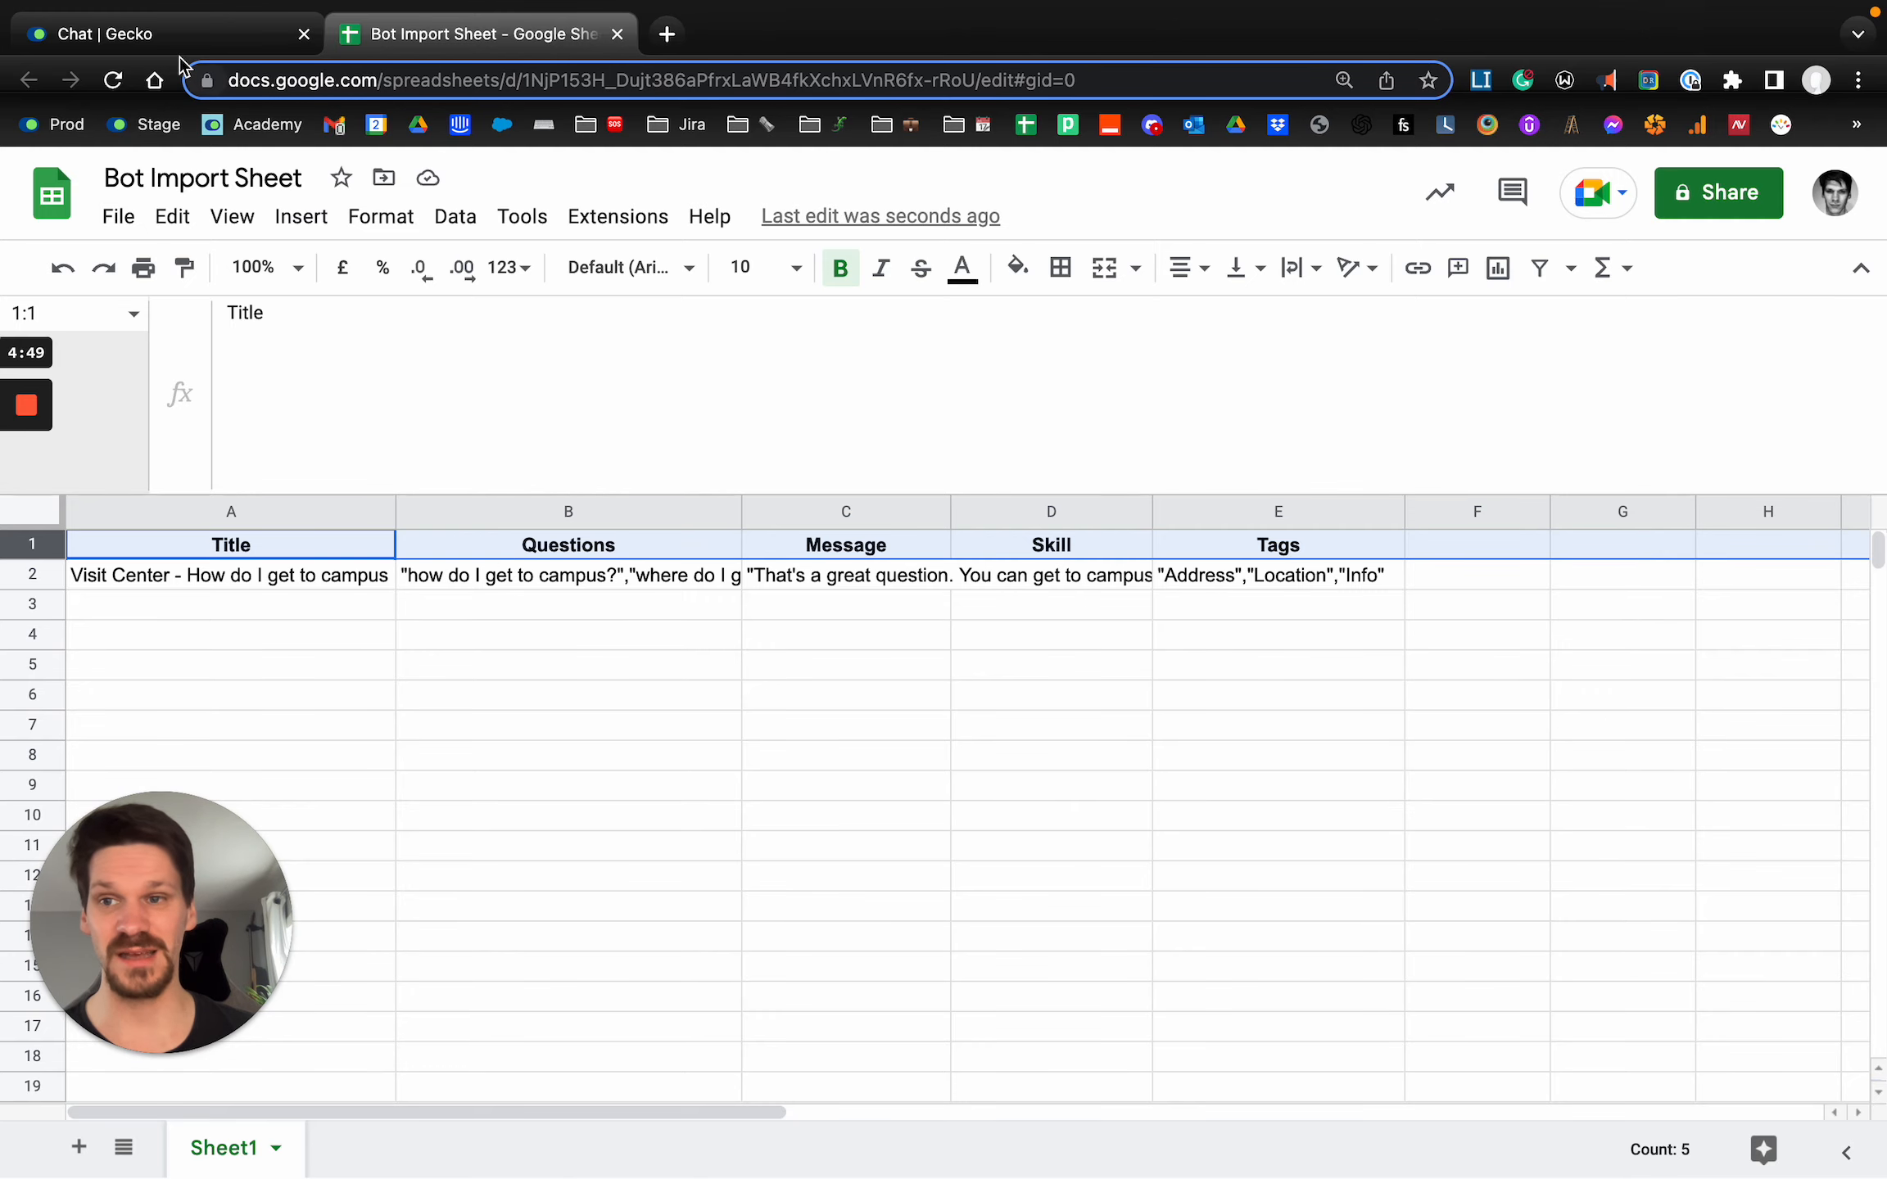
Switch to Gecko and start a new Workflow Action skill for the Academy Bot.
{"action": "left_click", "coordinate": [123, 33]}
{"action": "scroll", "coordinate": [571, 498], "scroll_direction": "up", "scroll_amount": 5}
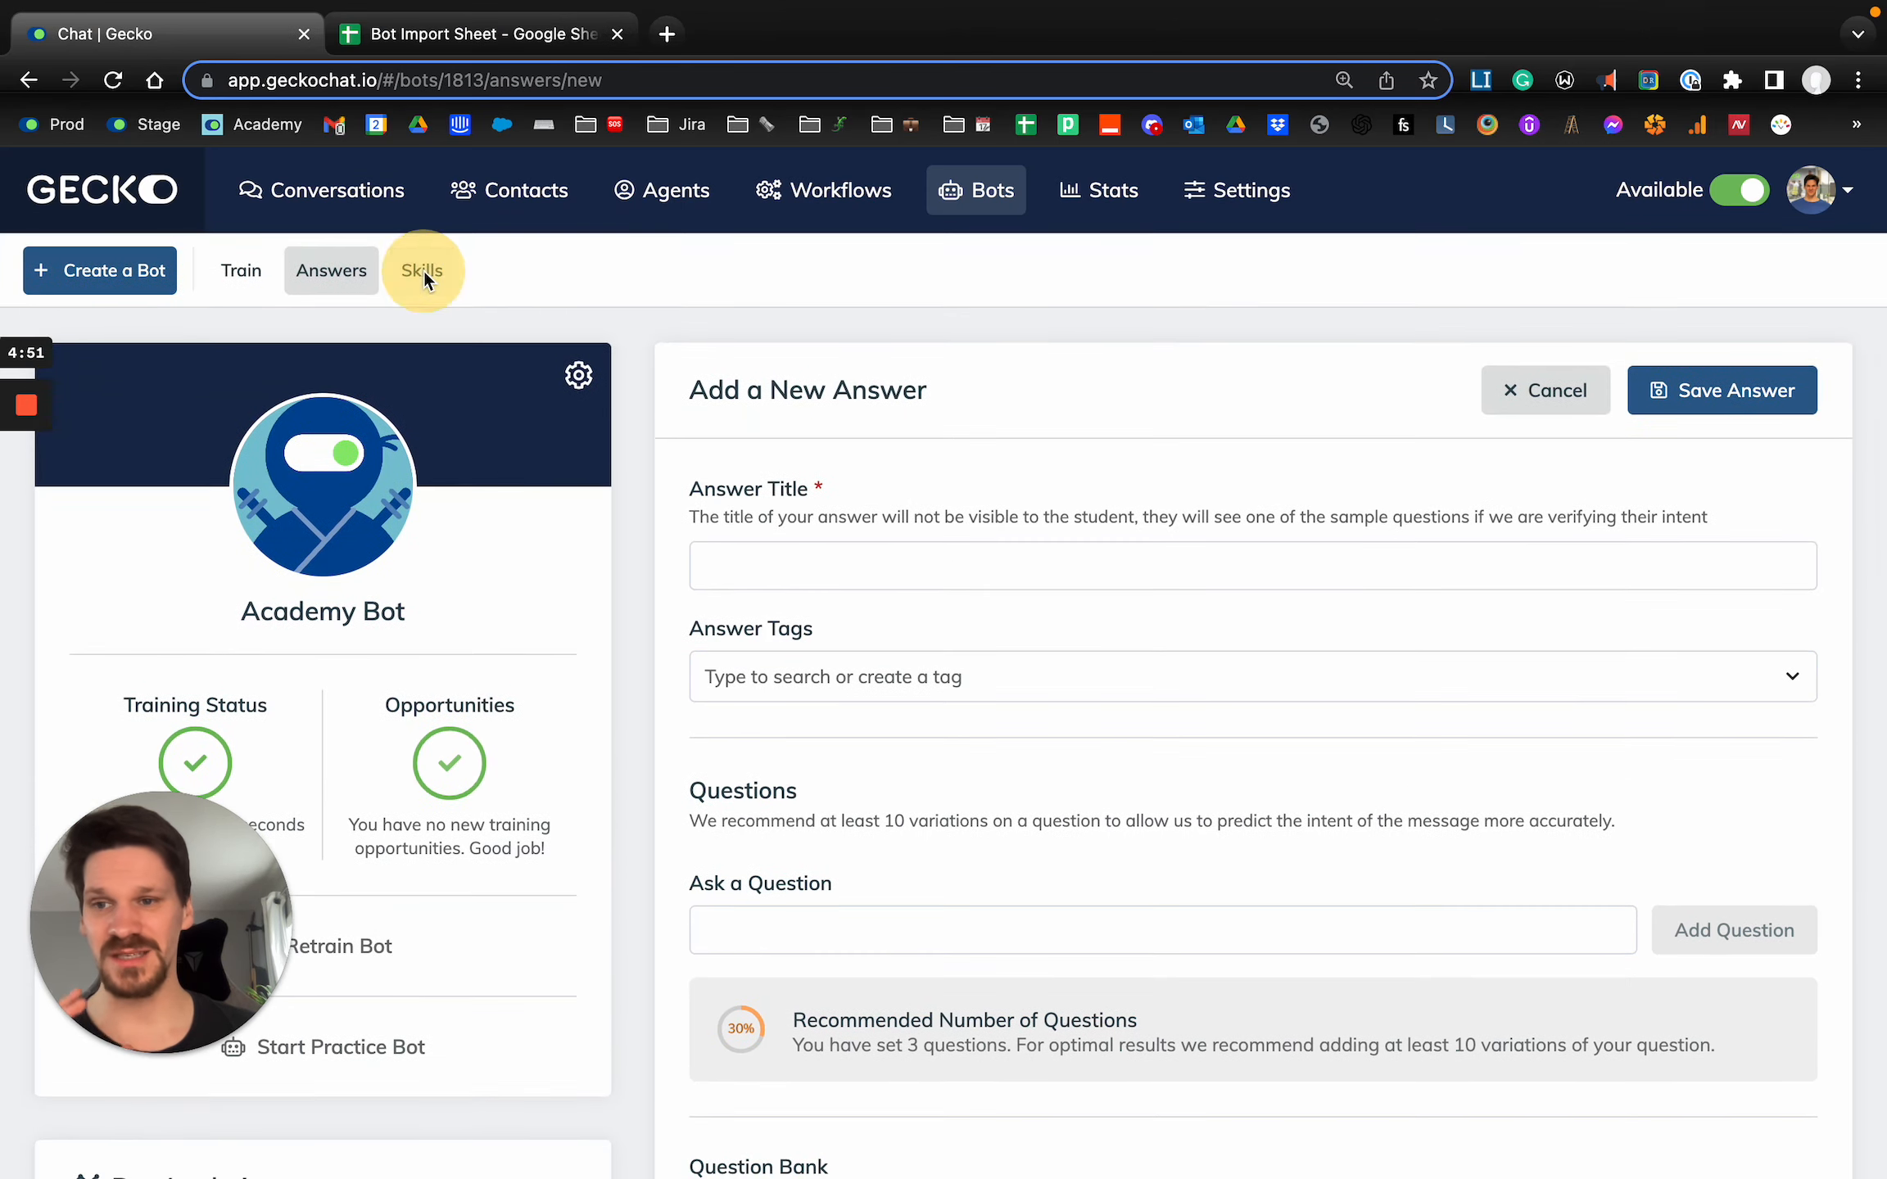
{"action": "left_click", "coordinate": [422, 271]}
{"action": "left_click", "coordinate": [1163, 422]}
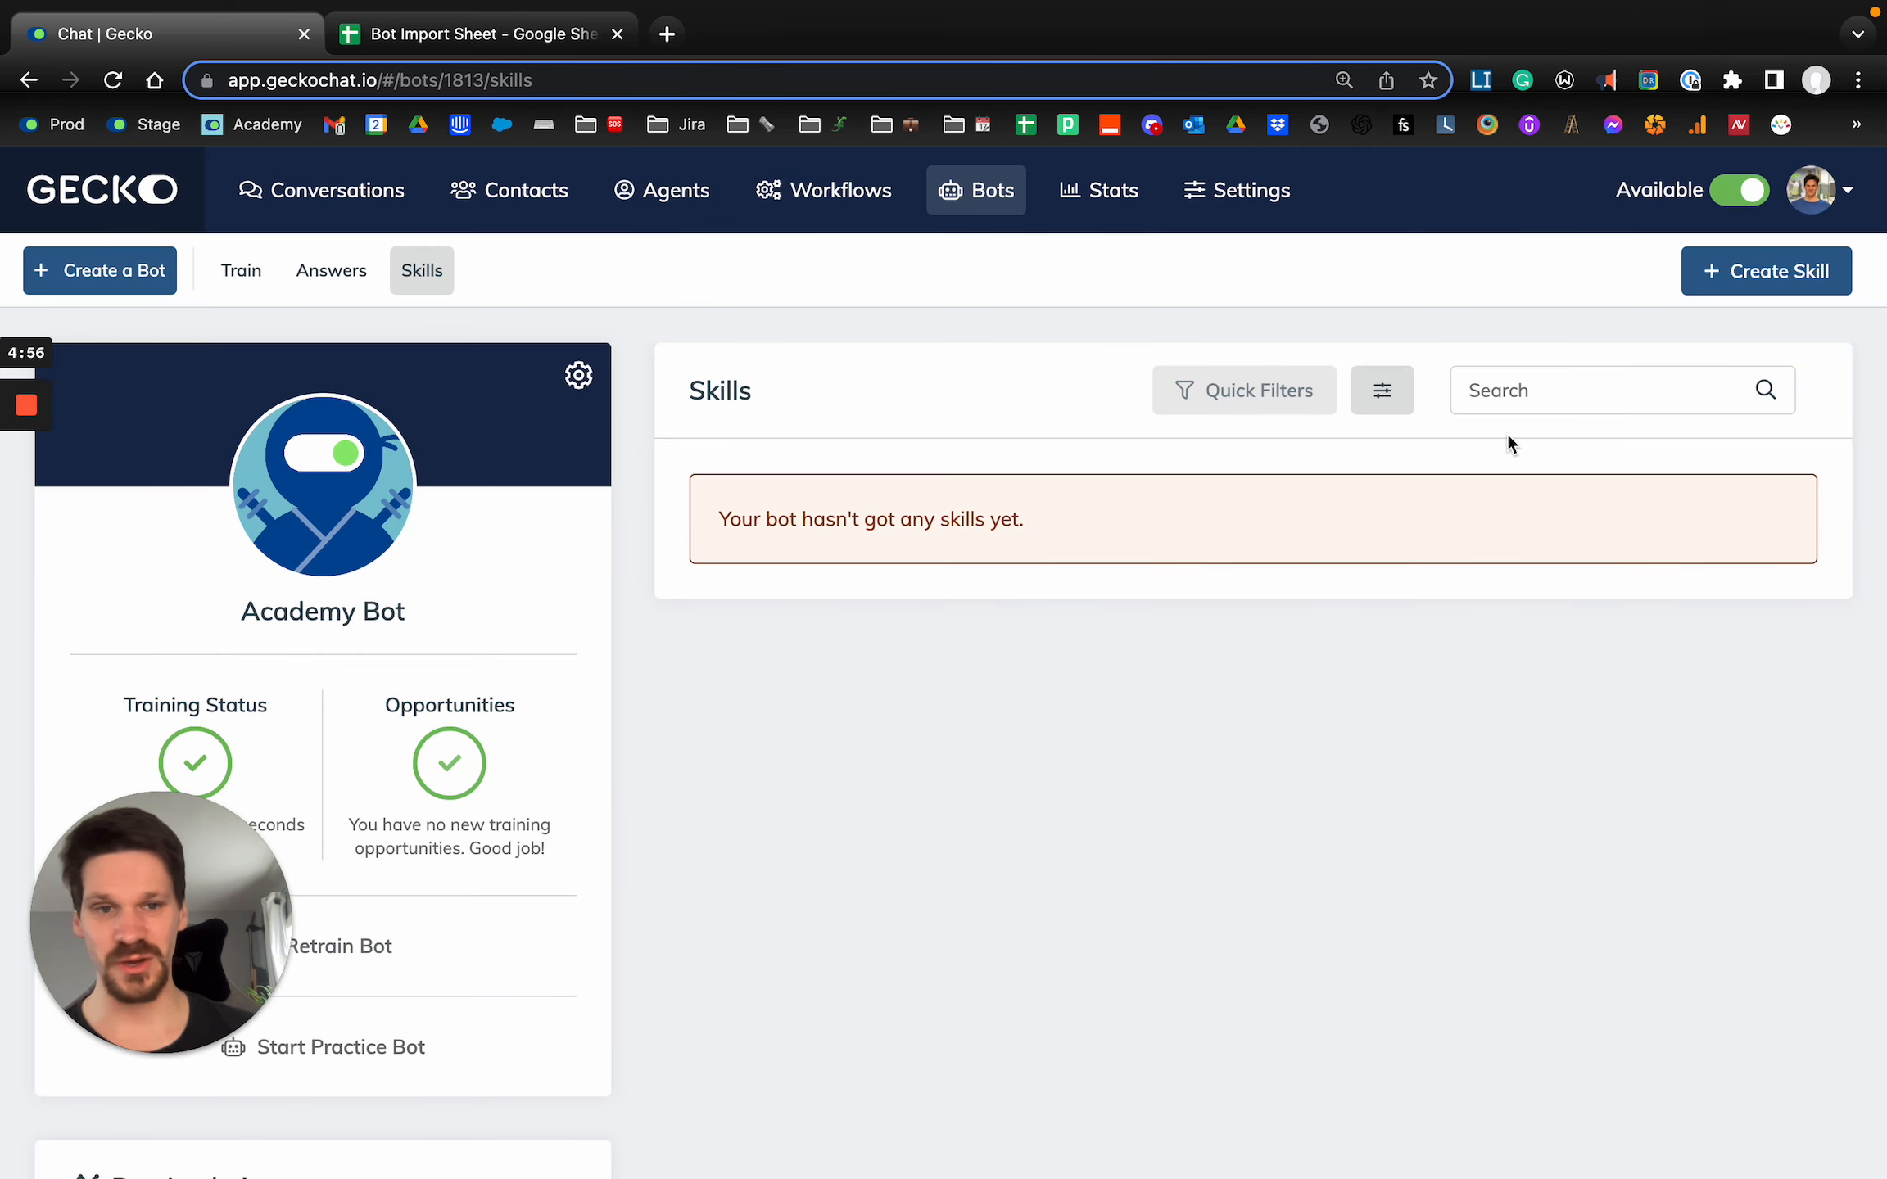
{"action": "left_click", "coordinate": [1766, 271]}
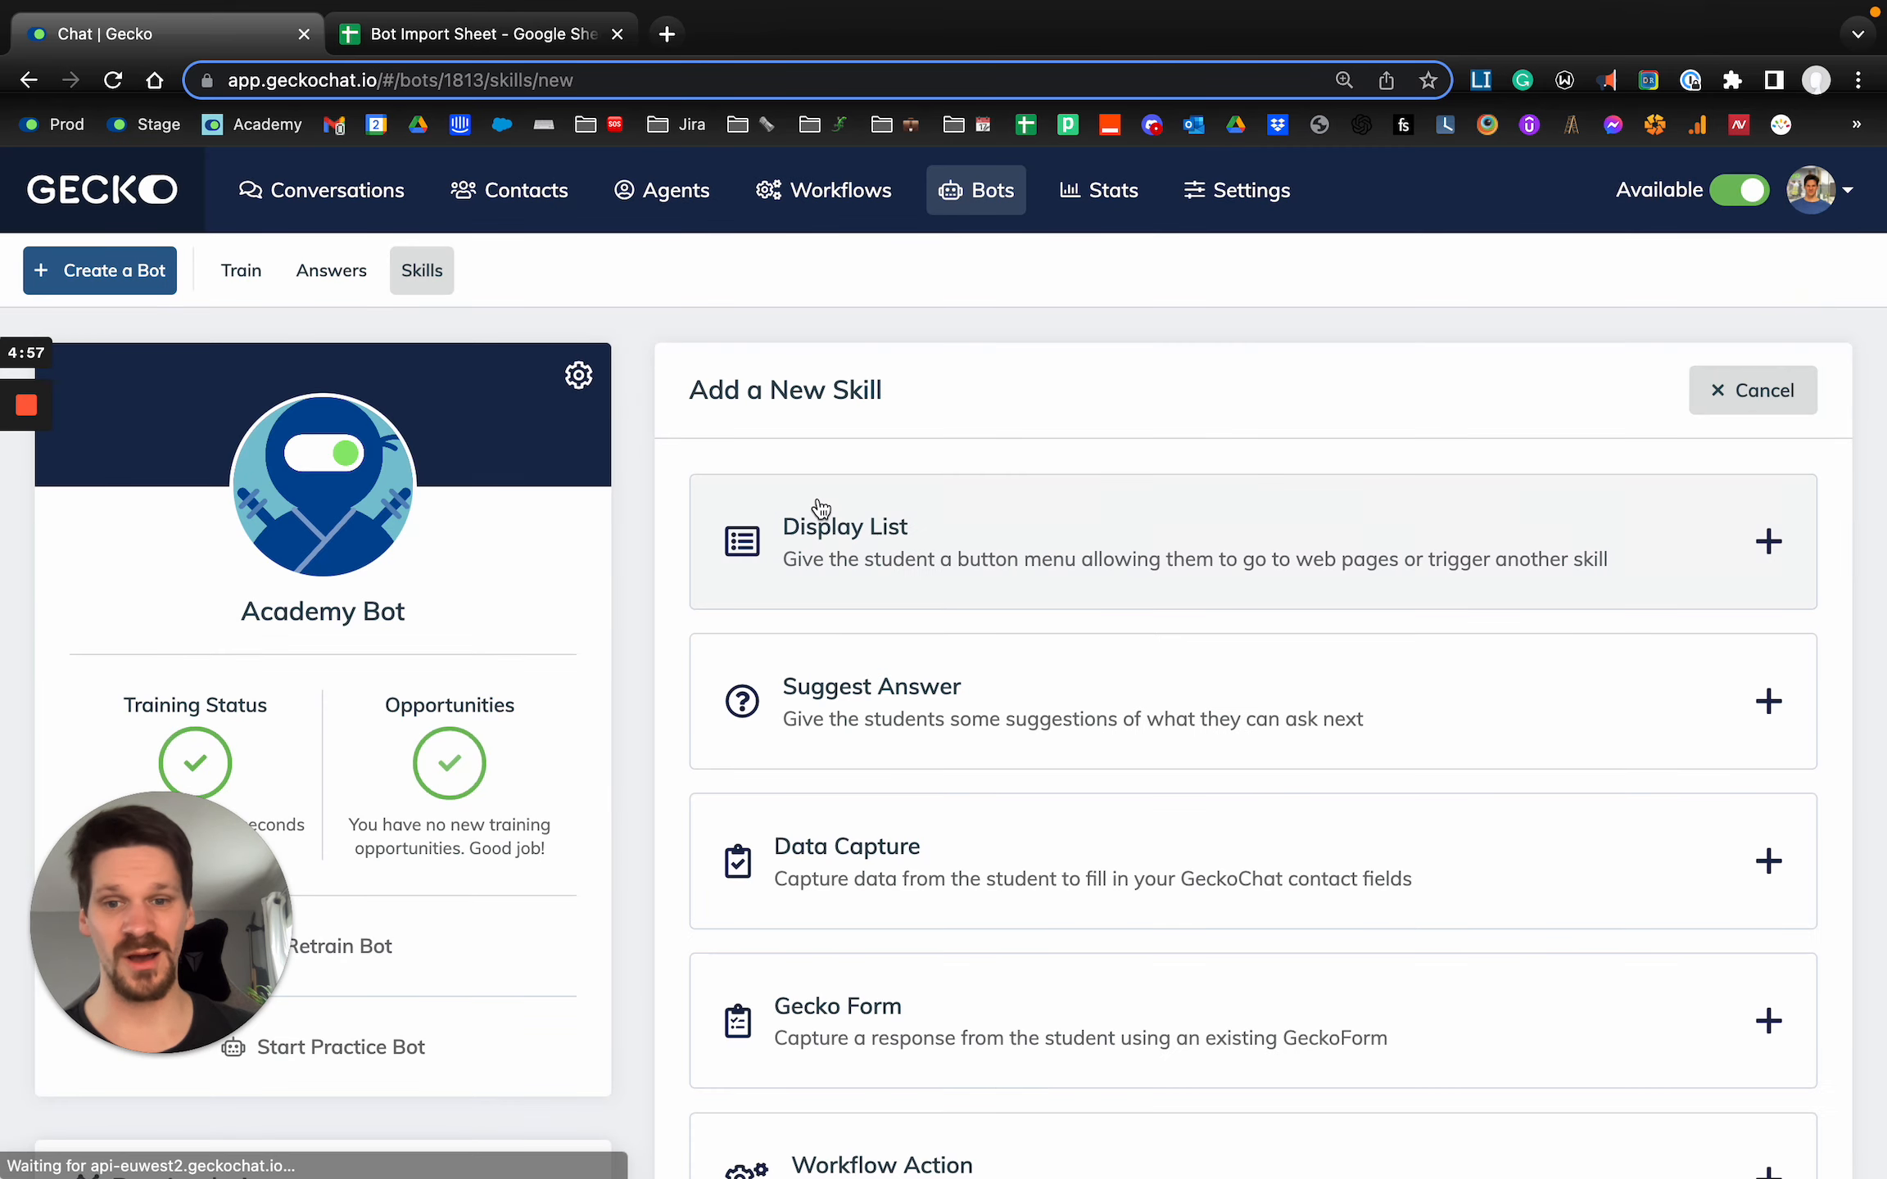
{"action": "left_click", "coordinate": [818, 529]}
{"action": "scroll", "coordinate": [810, 536], "scroll_direction": "down", "scroll_amount": 3}
{"action": "key", "text": "super+bracketleft"}
{"action": "scroll", "coordinate": [1187, 694], "scroll_direction": "down", "scroll_amount": 3}
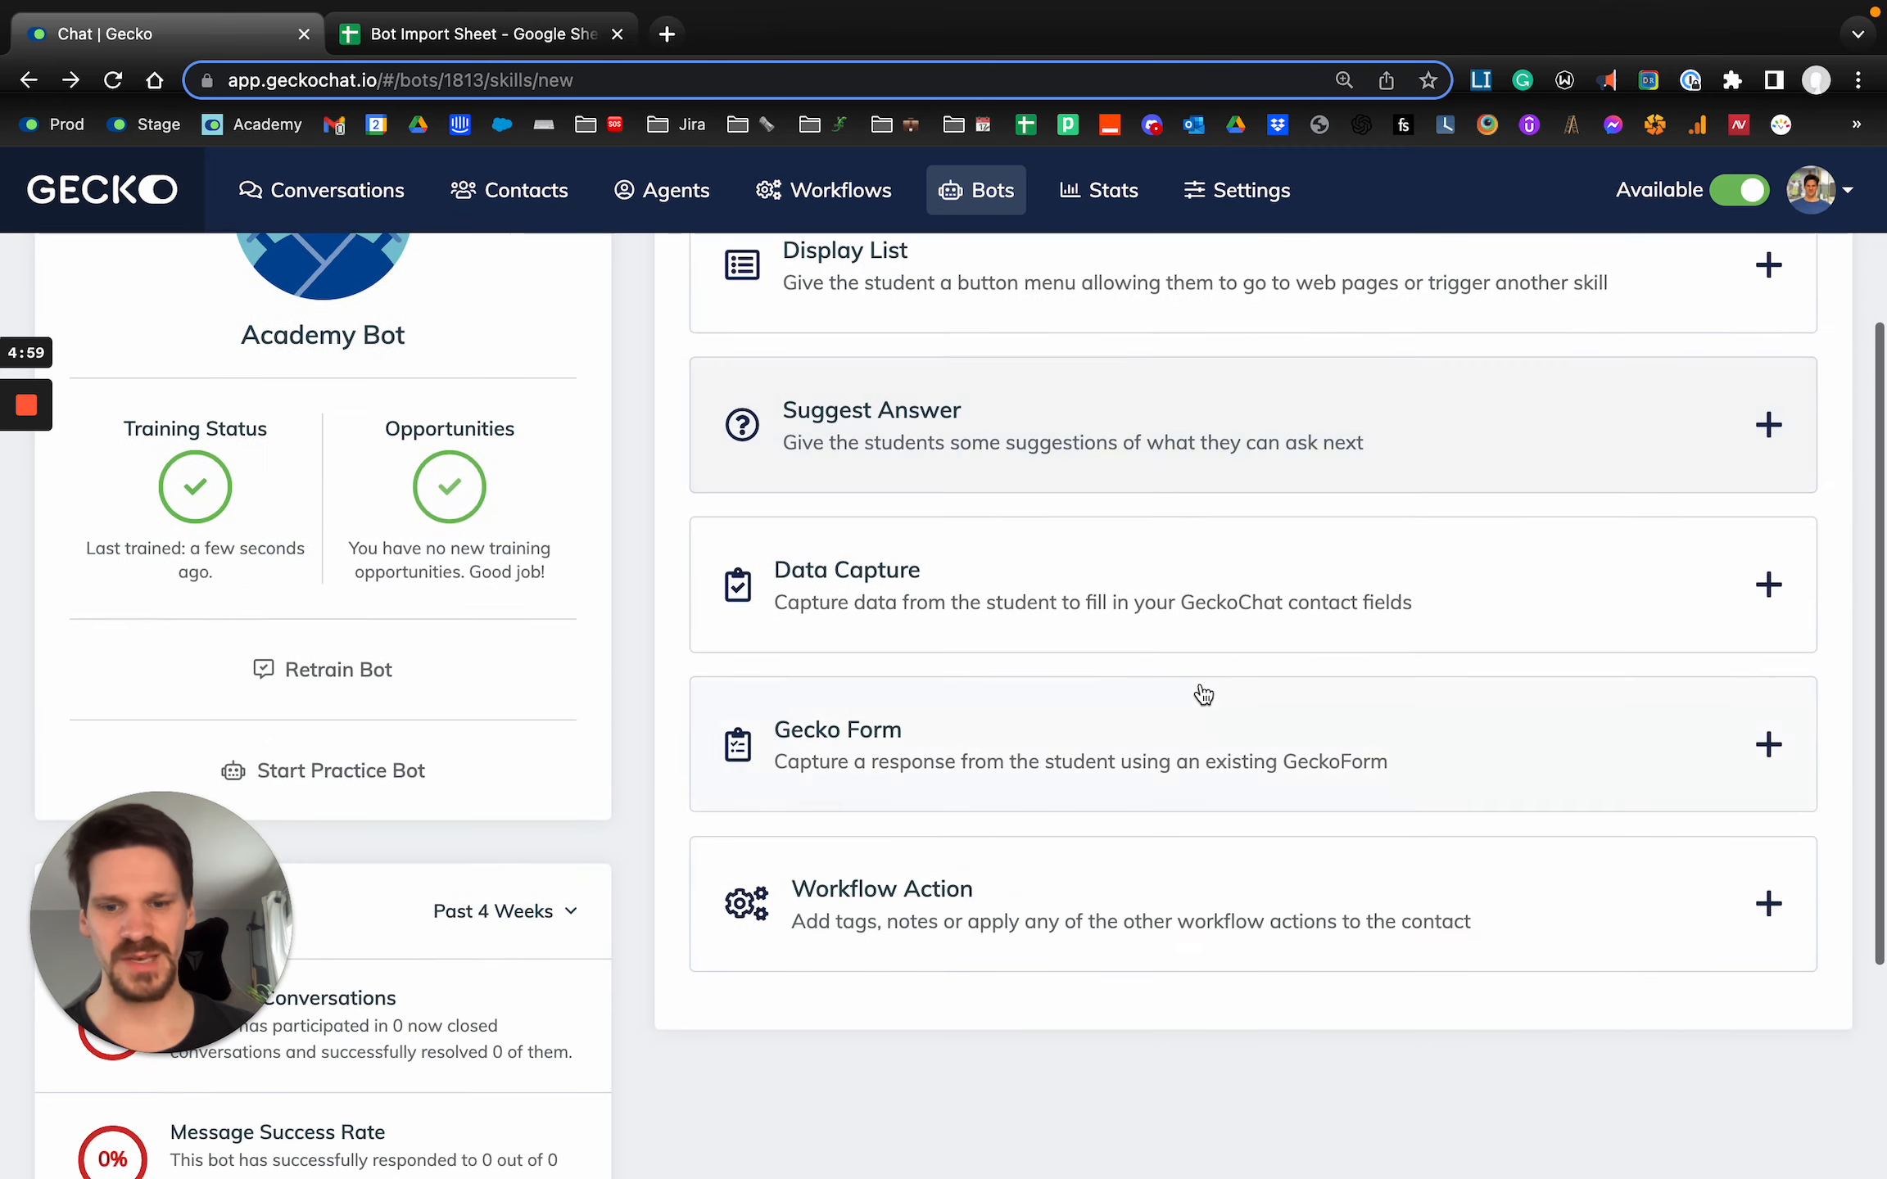
{"action": "left_click", "coordinate": [1016, 922]}
{"action": "scroll", "coordinate": [860, 860], "scroll_direction": "down", "scroll_amount": 3}
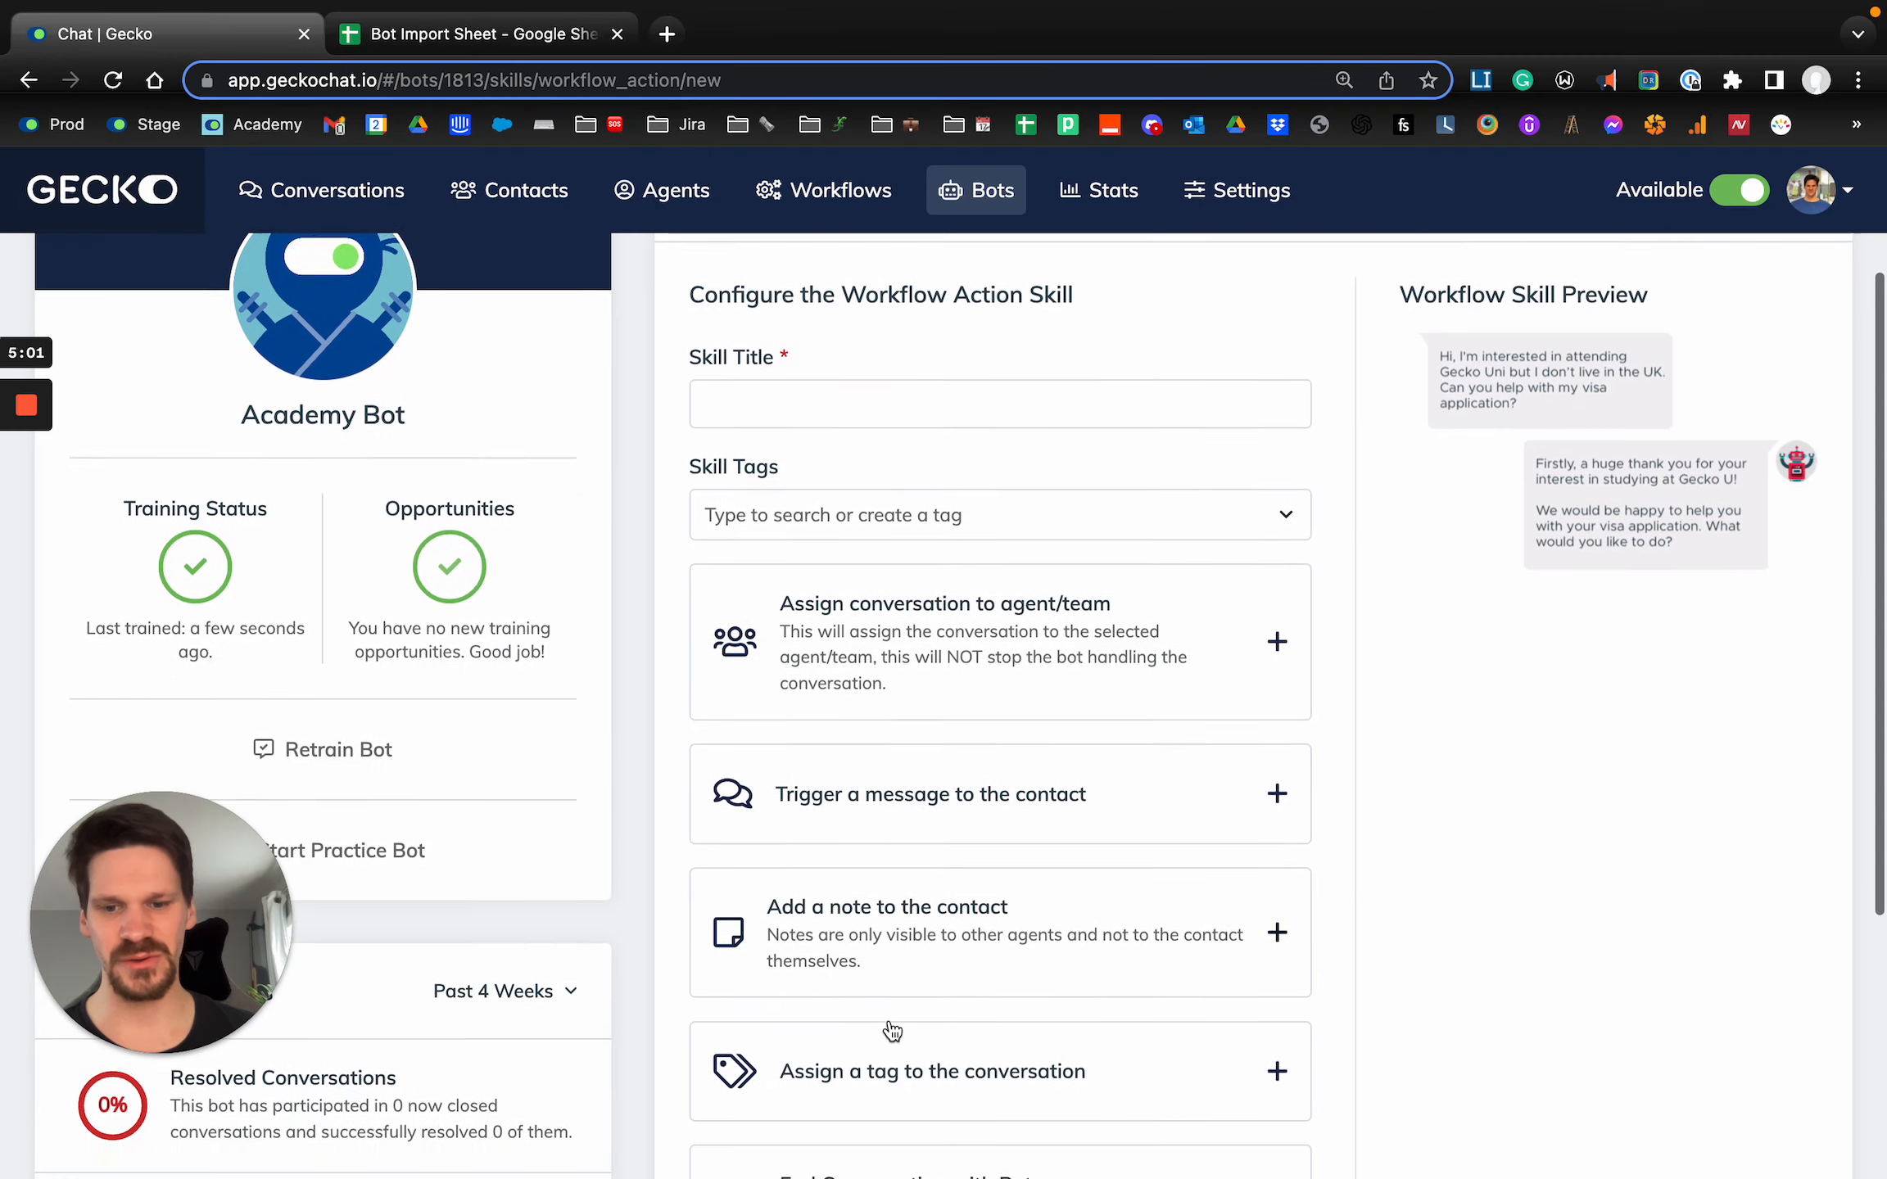
Add the action that assigns a tag to the conversation and choose the tag International.
{"action": "left_click", "coordinate": [889, 1065]}
{"action": "scroll", "coordinate": [876, 1052], "scroll_direction": "down", "scroll_amount": 3}
{"action": "left_click", "coordinate": [871, 1044]}
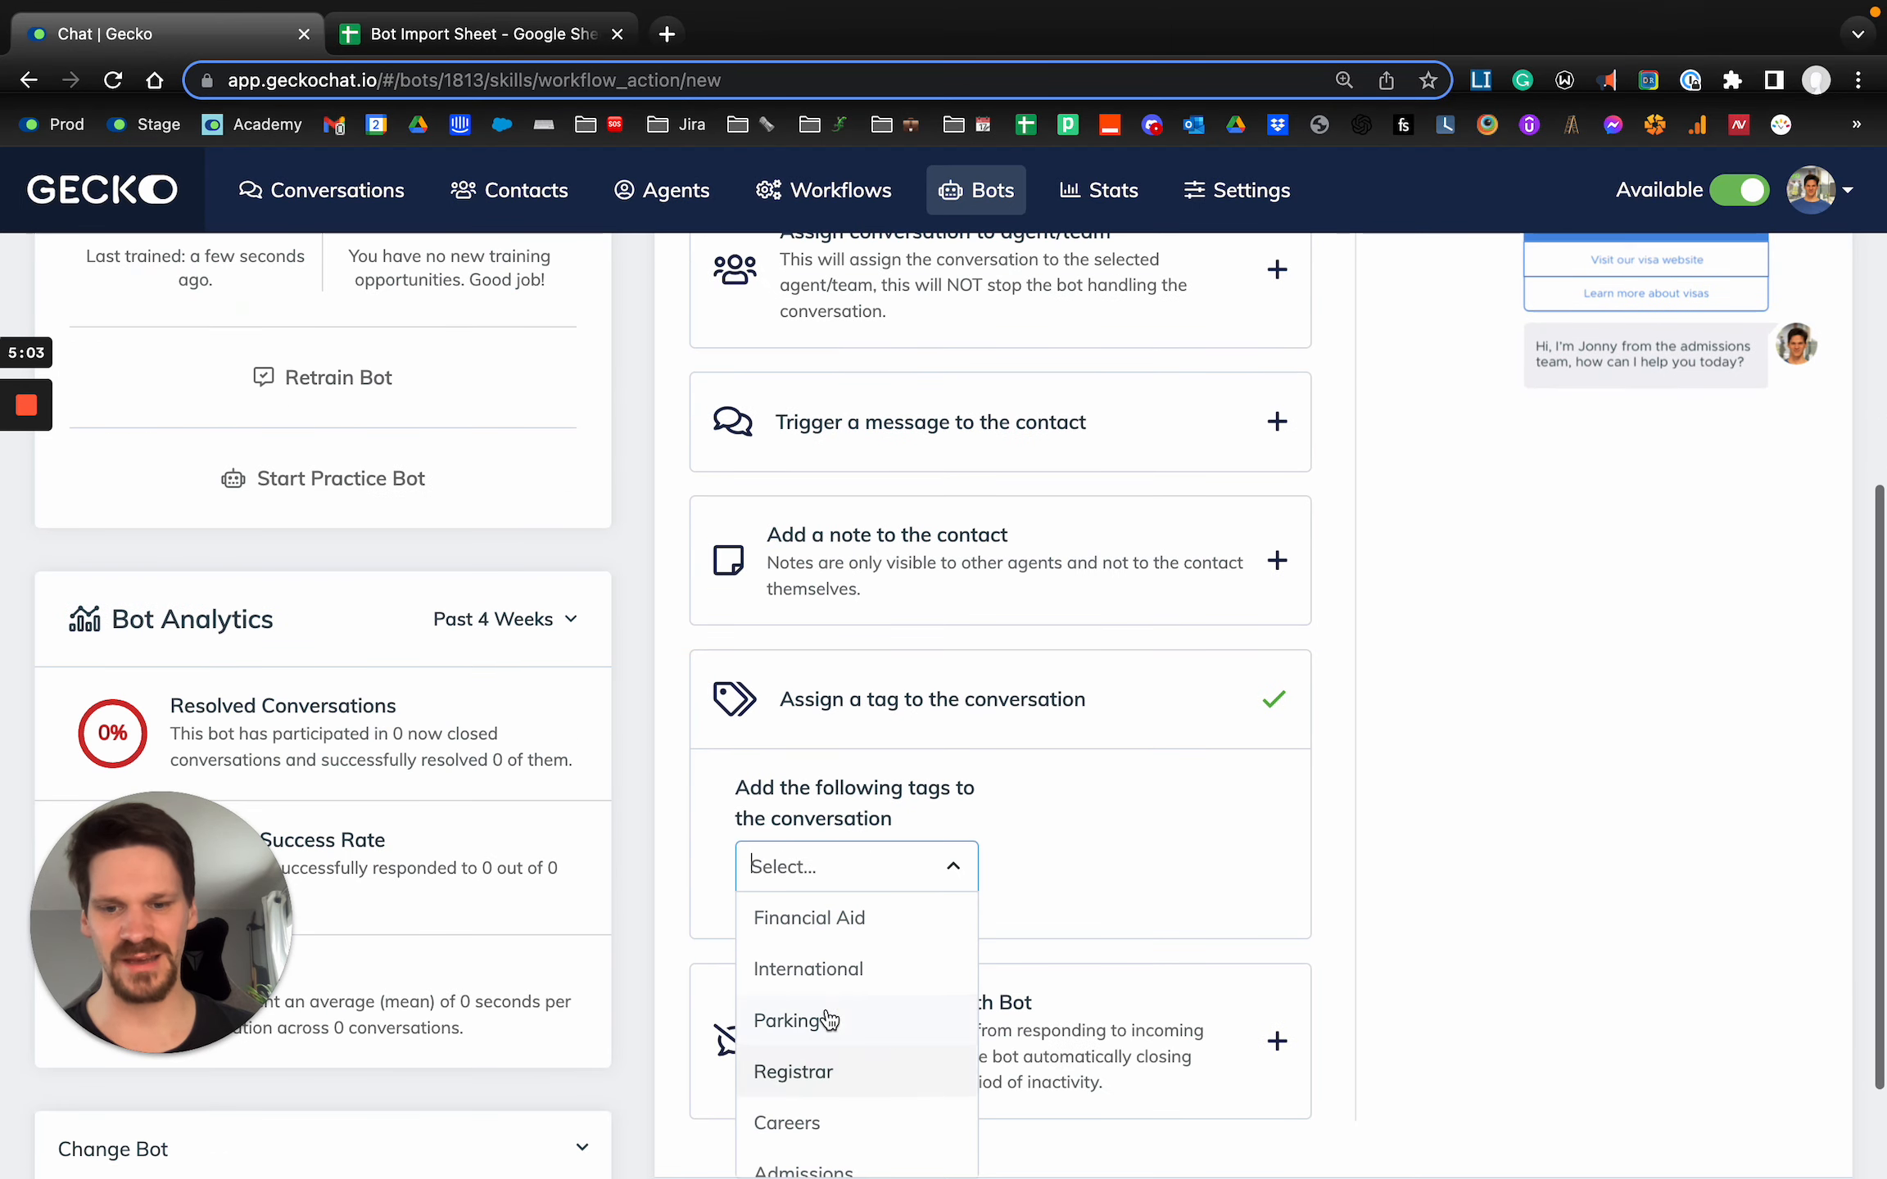
{"action": "left_click", "coordinate": [830, 975]}
Title the skill International, copy that title, and save the new skill.
{"action": "scroll", "coordinate": [821, 291], "scroll_direction": "up", "scroll_amount": 3}
{"action": "left_click", "coordinate": [785, 305]}
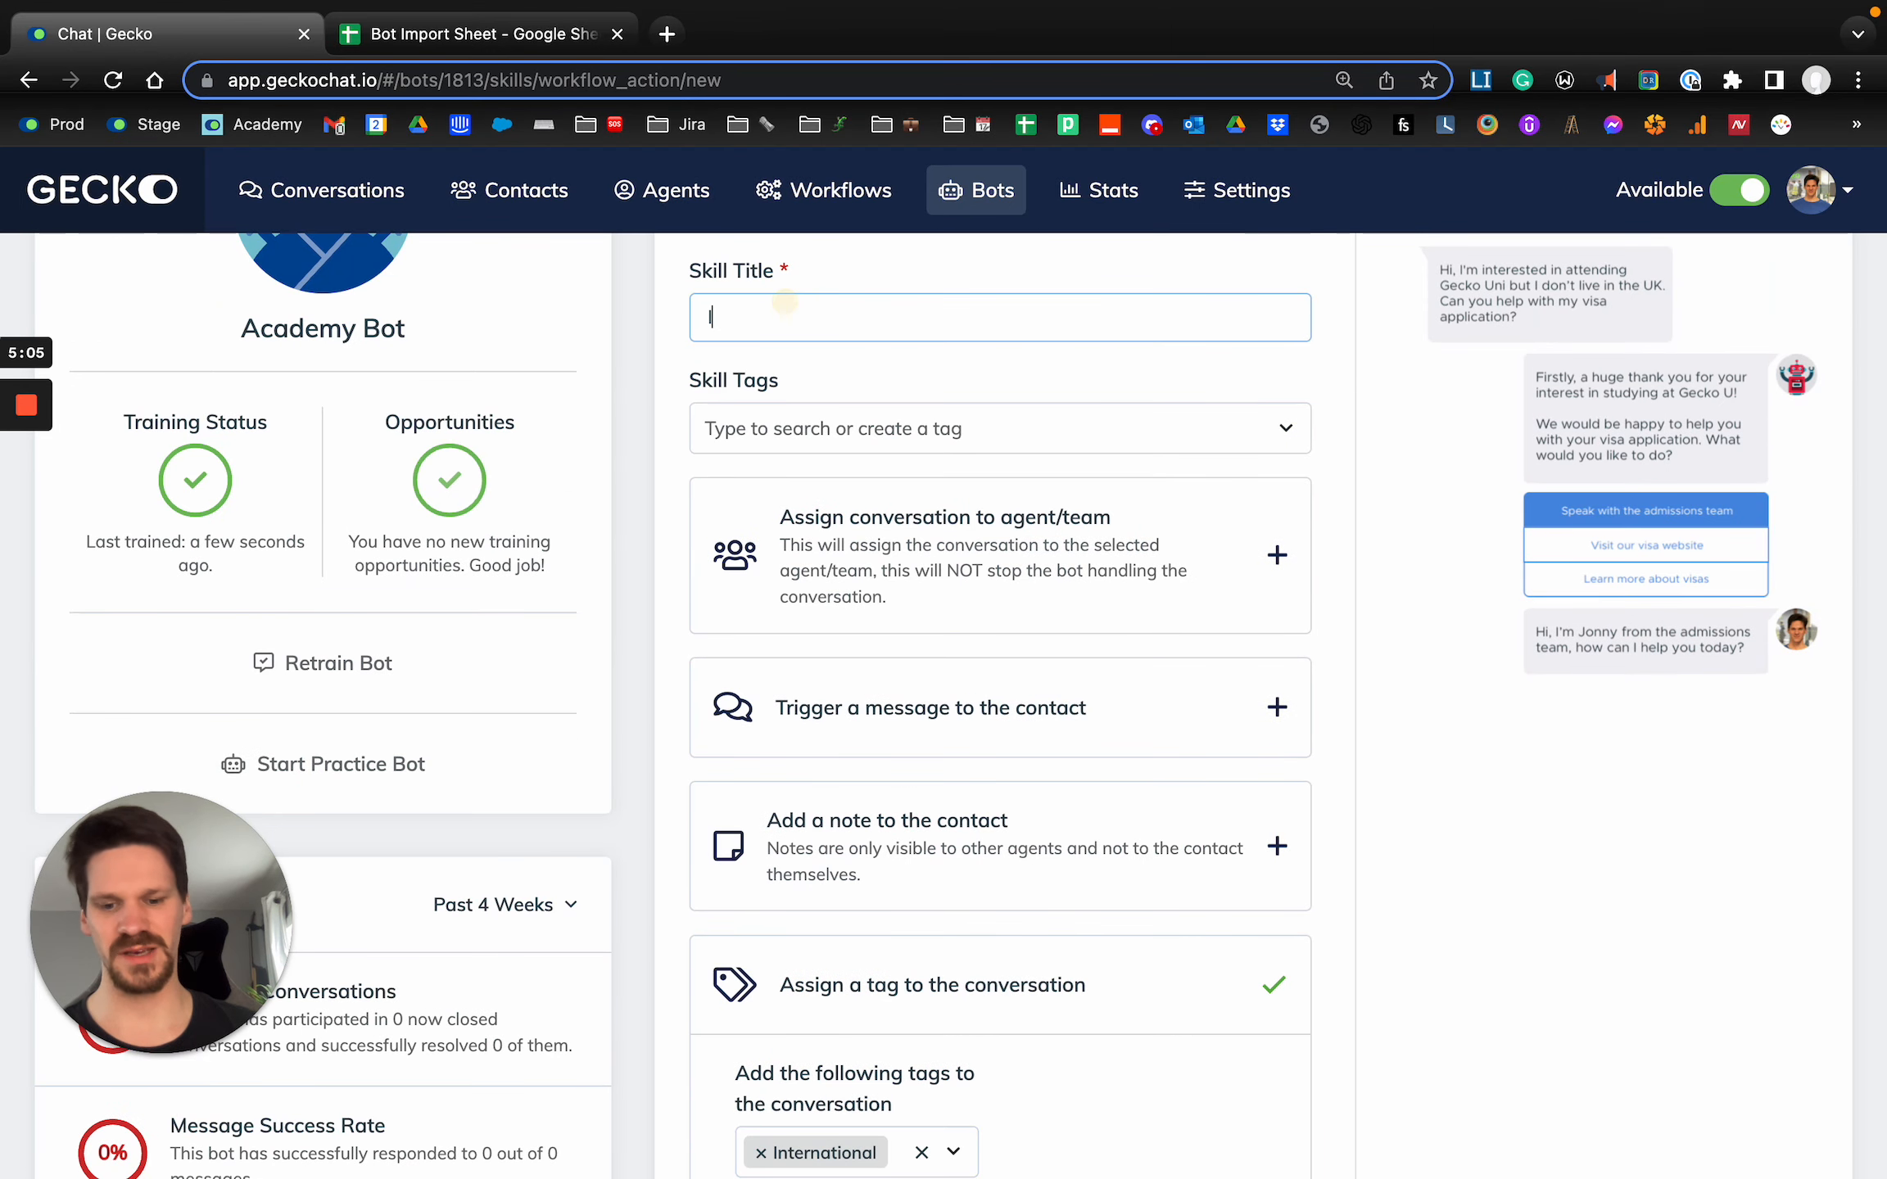
{"action": "type", "text": "International"}
{"action": "key", "text": "ctrl+a"}
{"action": "key", "text": "ctrl+c"}
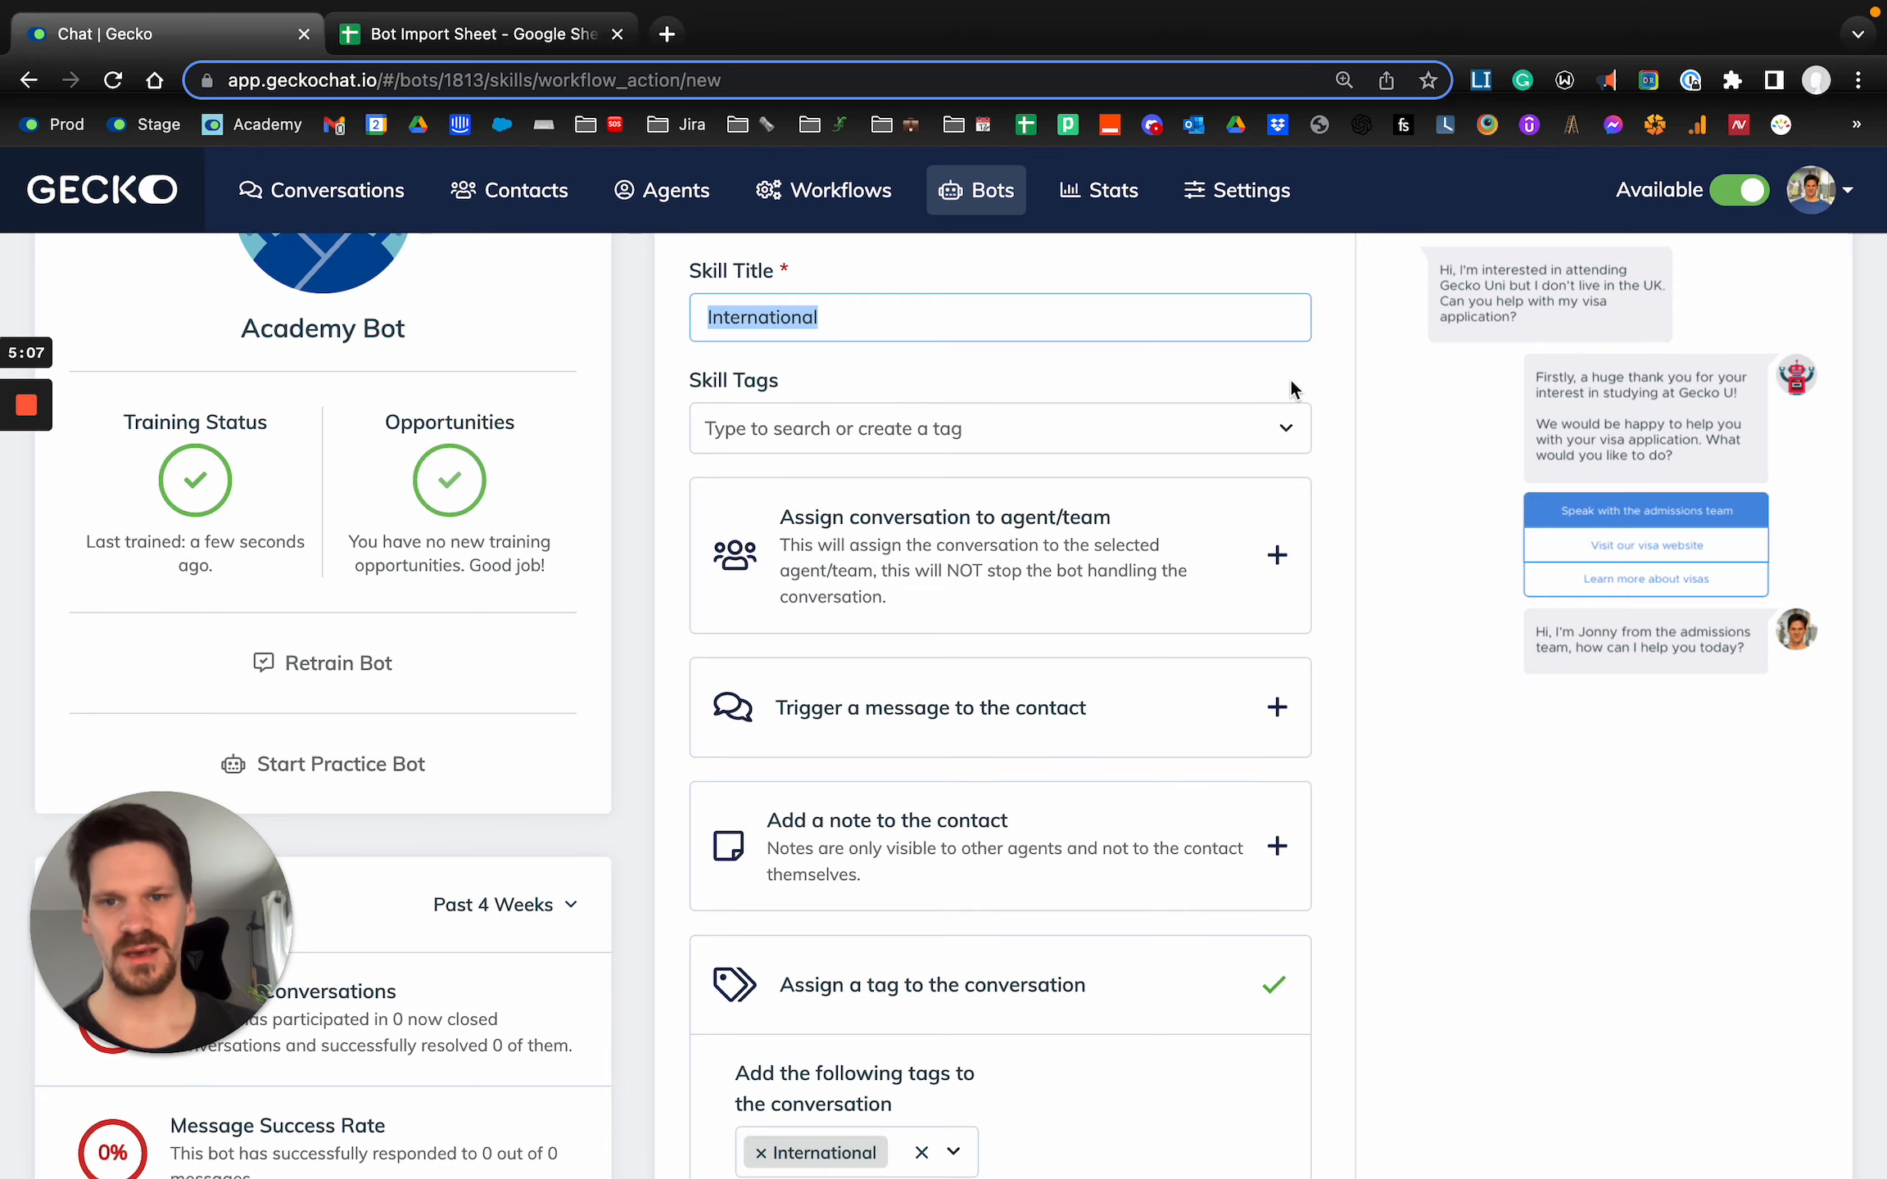
{"action": "scroll", "coordinate": [1474, 377], "scroll_direction": "up", "scroll_amount": 5}
{"action": "left_click", "coordinate": [1757, 391]}
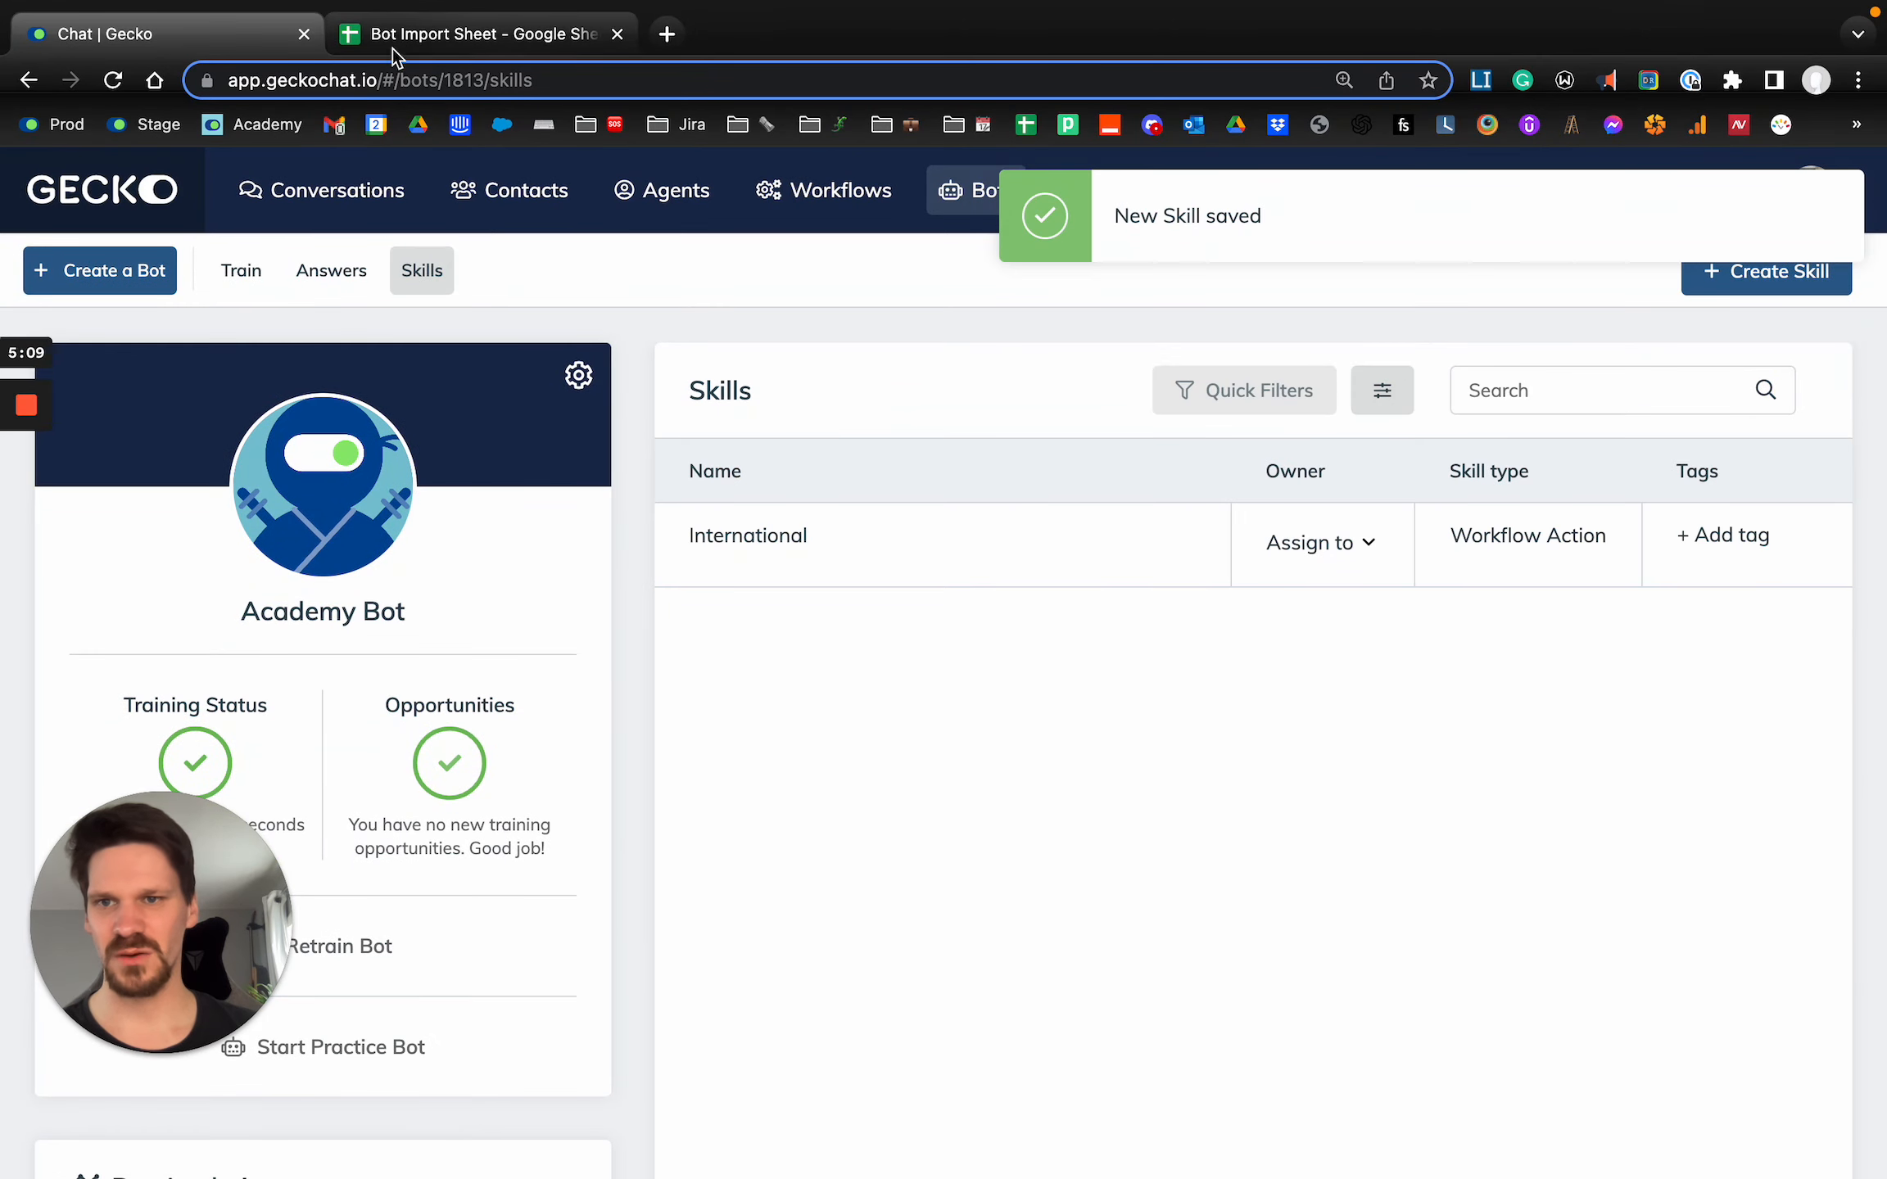
Return to the Bot Import Sheet and paste the skill title International into D3.
{"action": "left_click", "coordinate": [418, 37]}
{"action": "left_click", "coordinate": [1024, 610]}
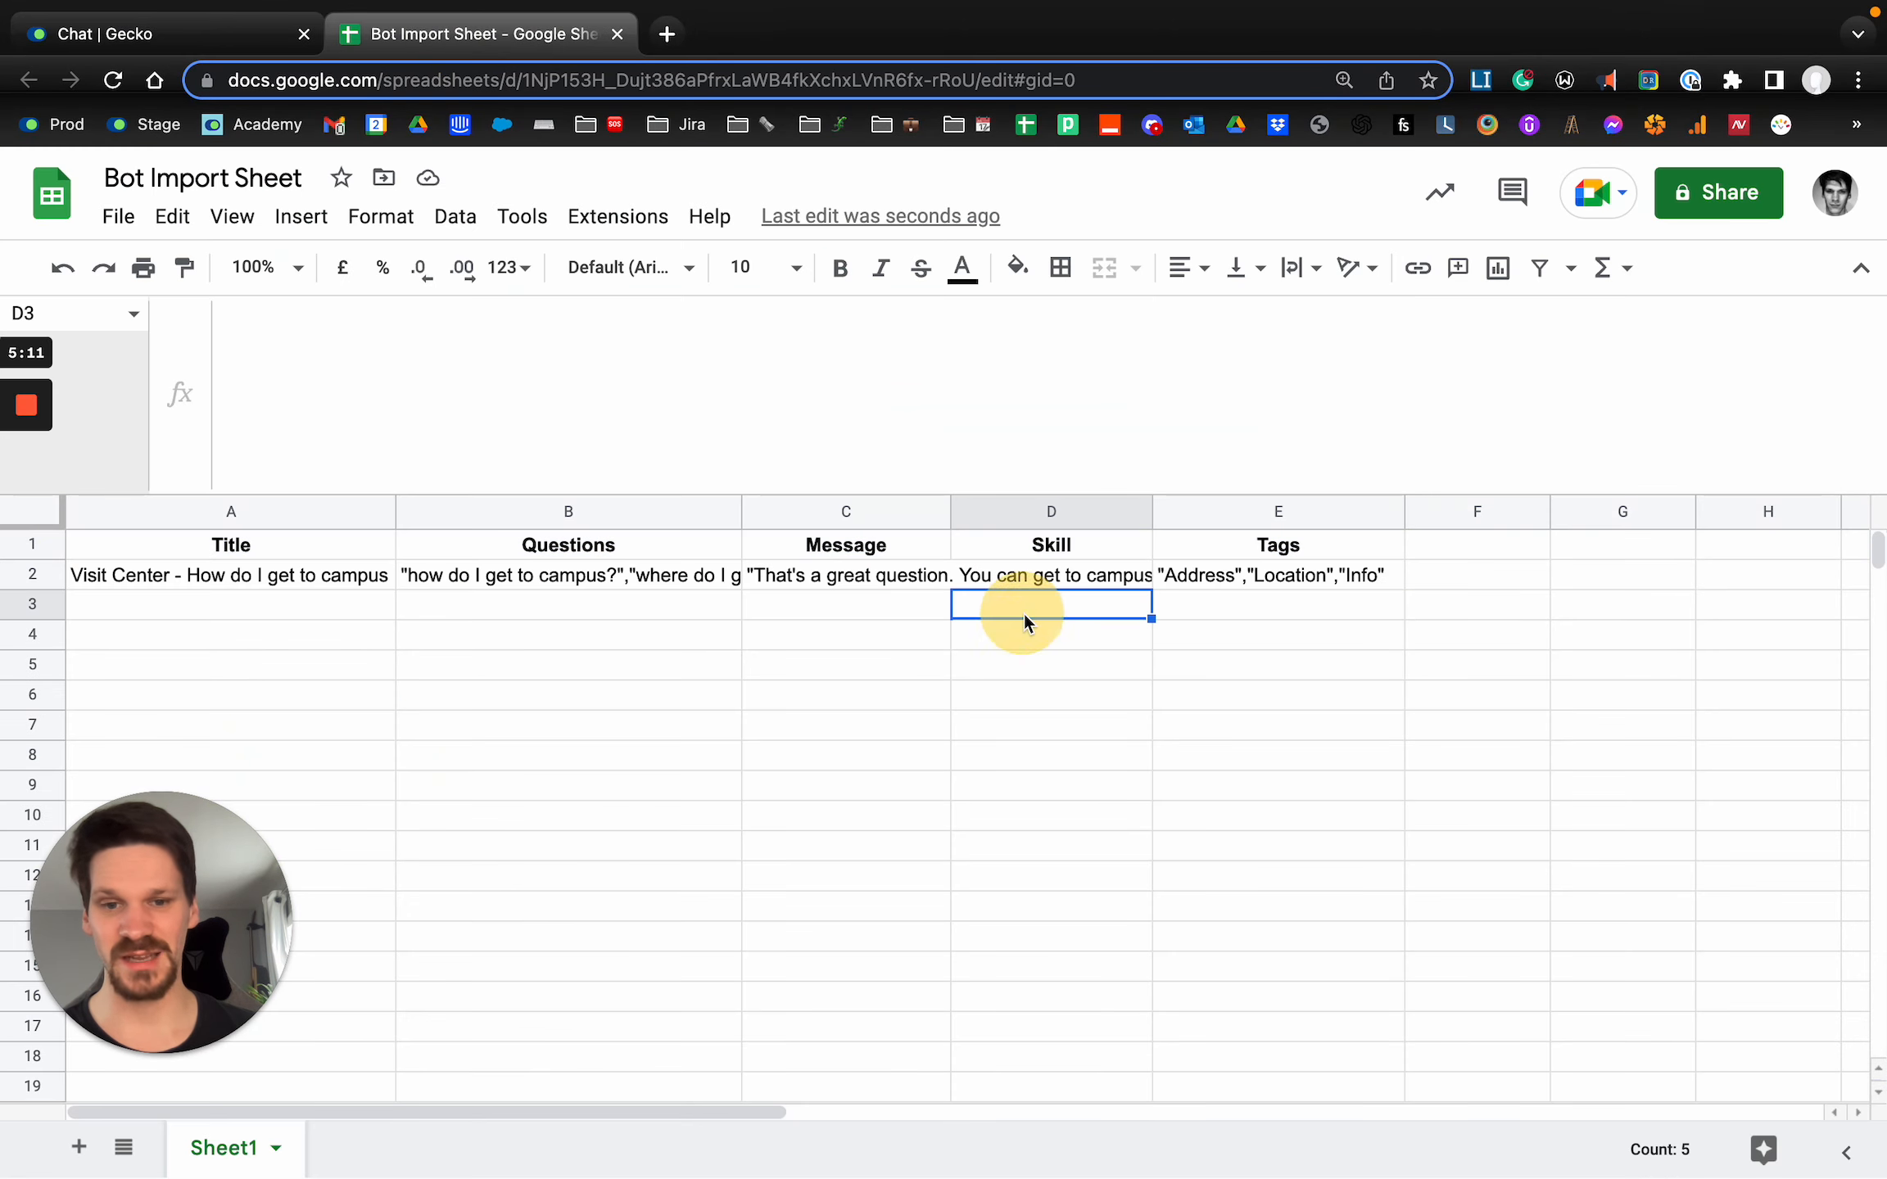
{"action": "key", "text": "ctrl+v"}
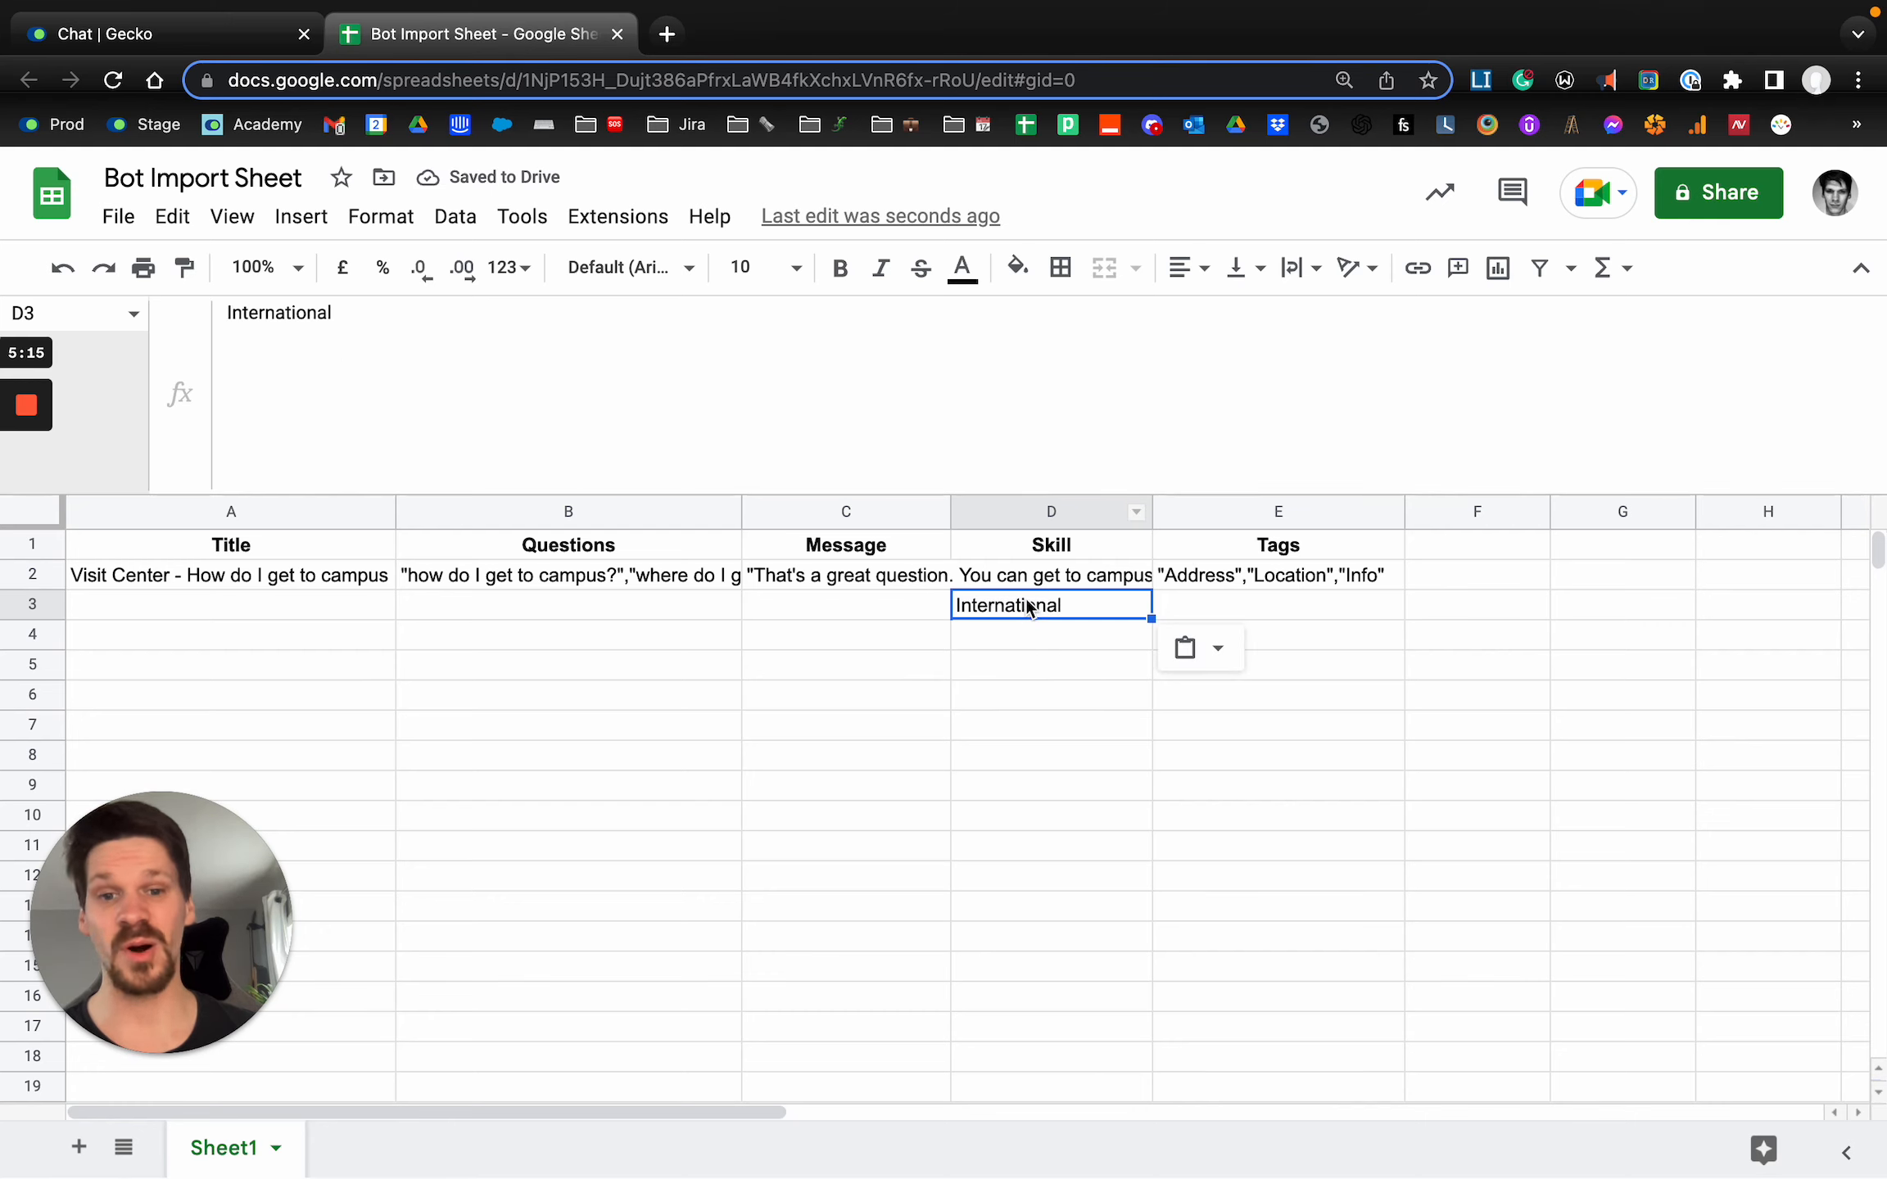
Enter the answer title "International - Visa help" in A3.
{"action": "left_click", "coordinate": [255, 609]}
{"action": "type", "text": "International - VISA"}
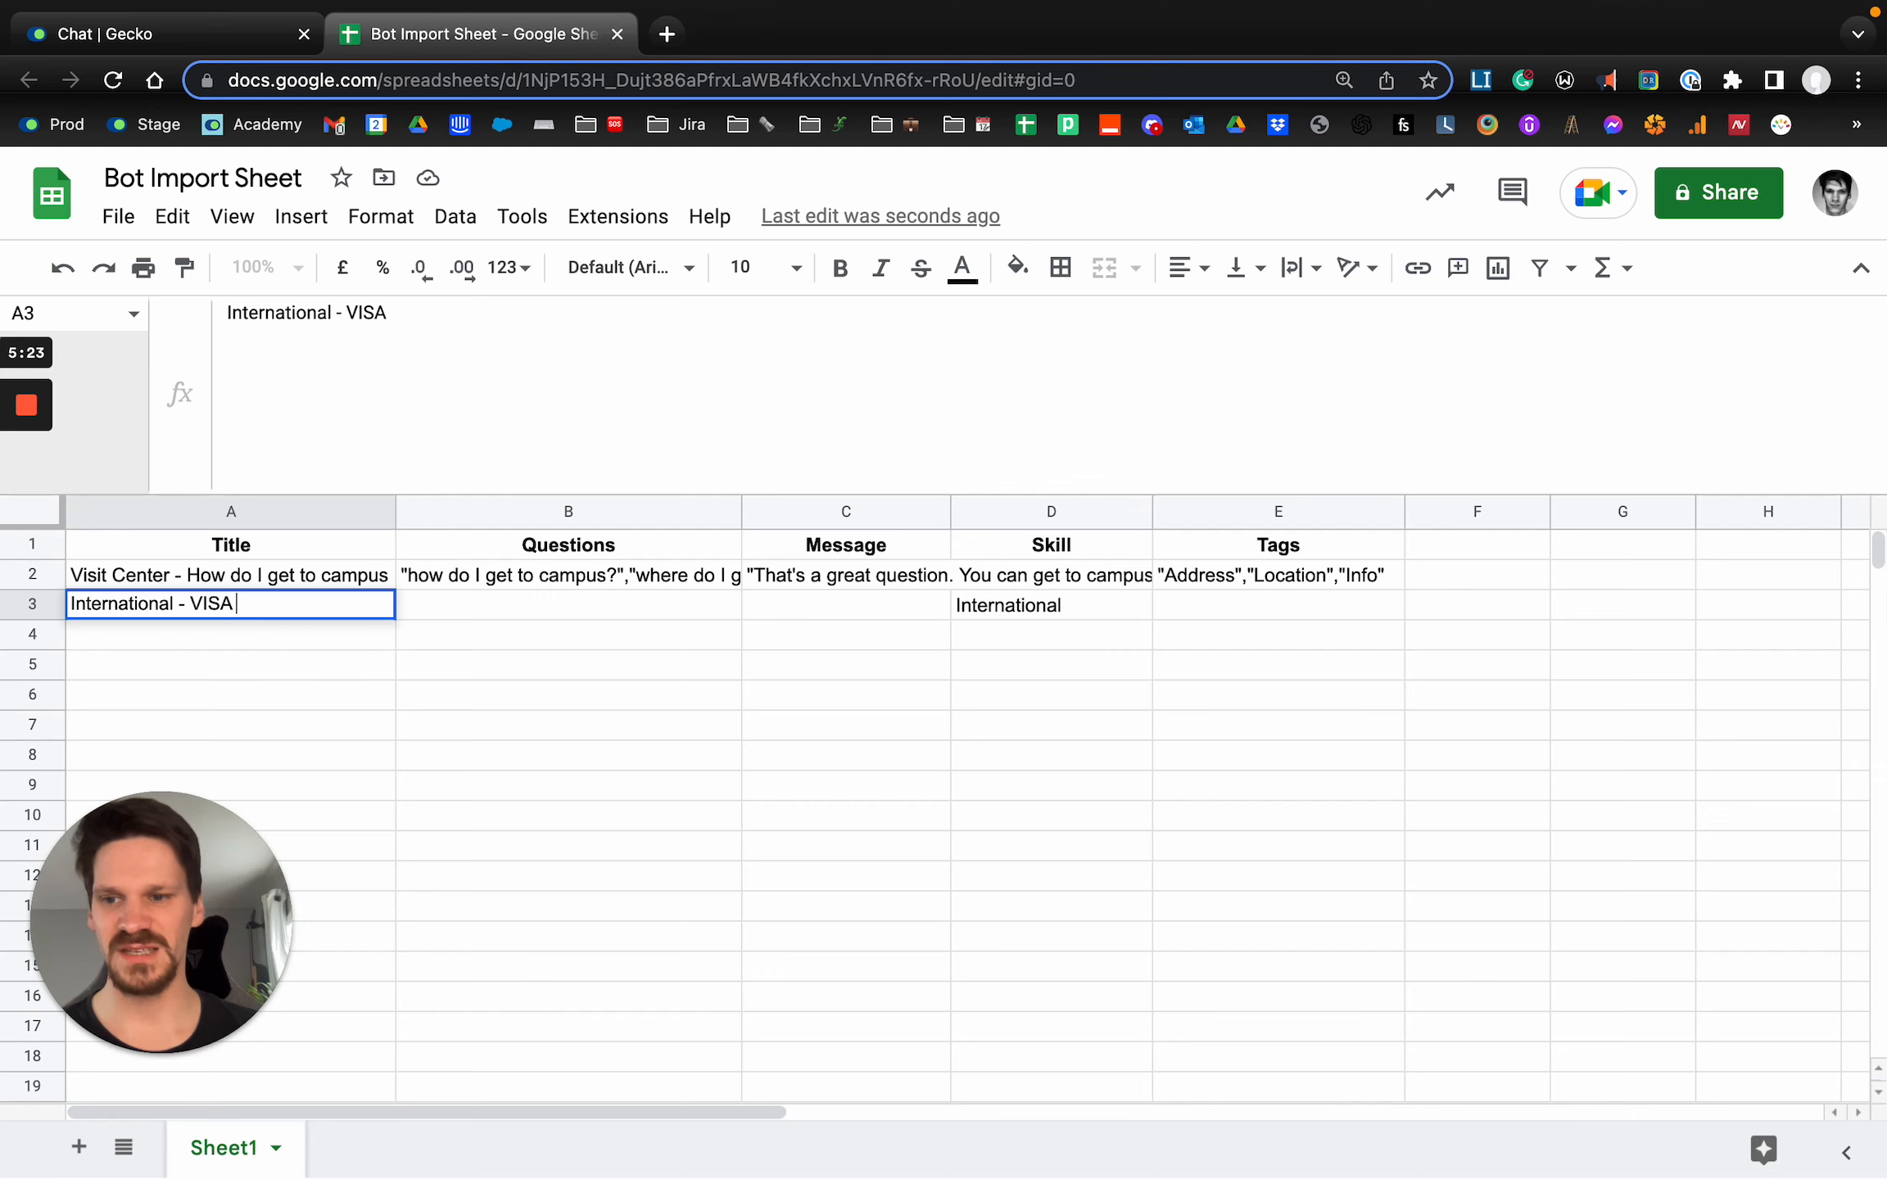
{"action": "key", "text": "BackSpace"}
{"action": "key", "text": "BackSpace"}
{"action": "key", "text": "BackSpace"}
{"action": "key", "text": "BackSpace"}
{"action": "type", "text": "Visa "}
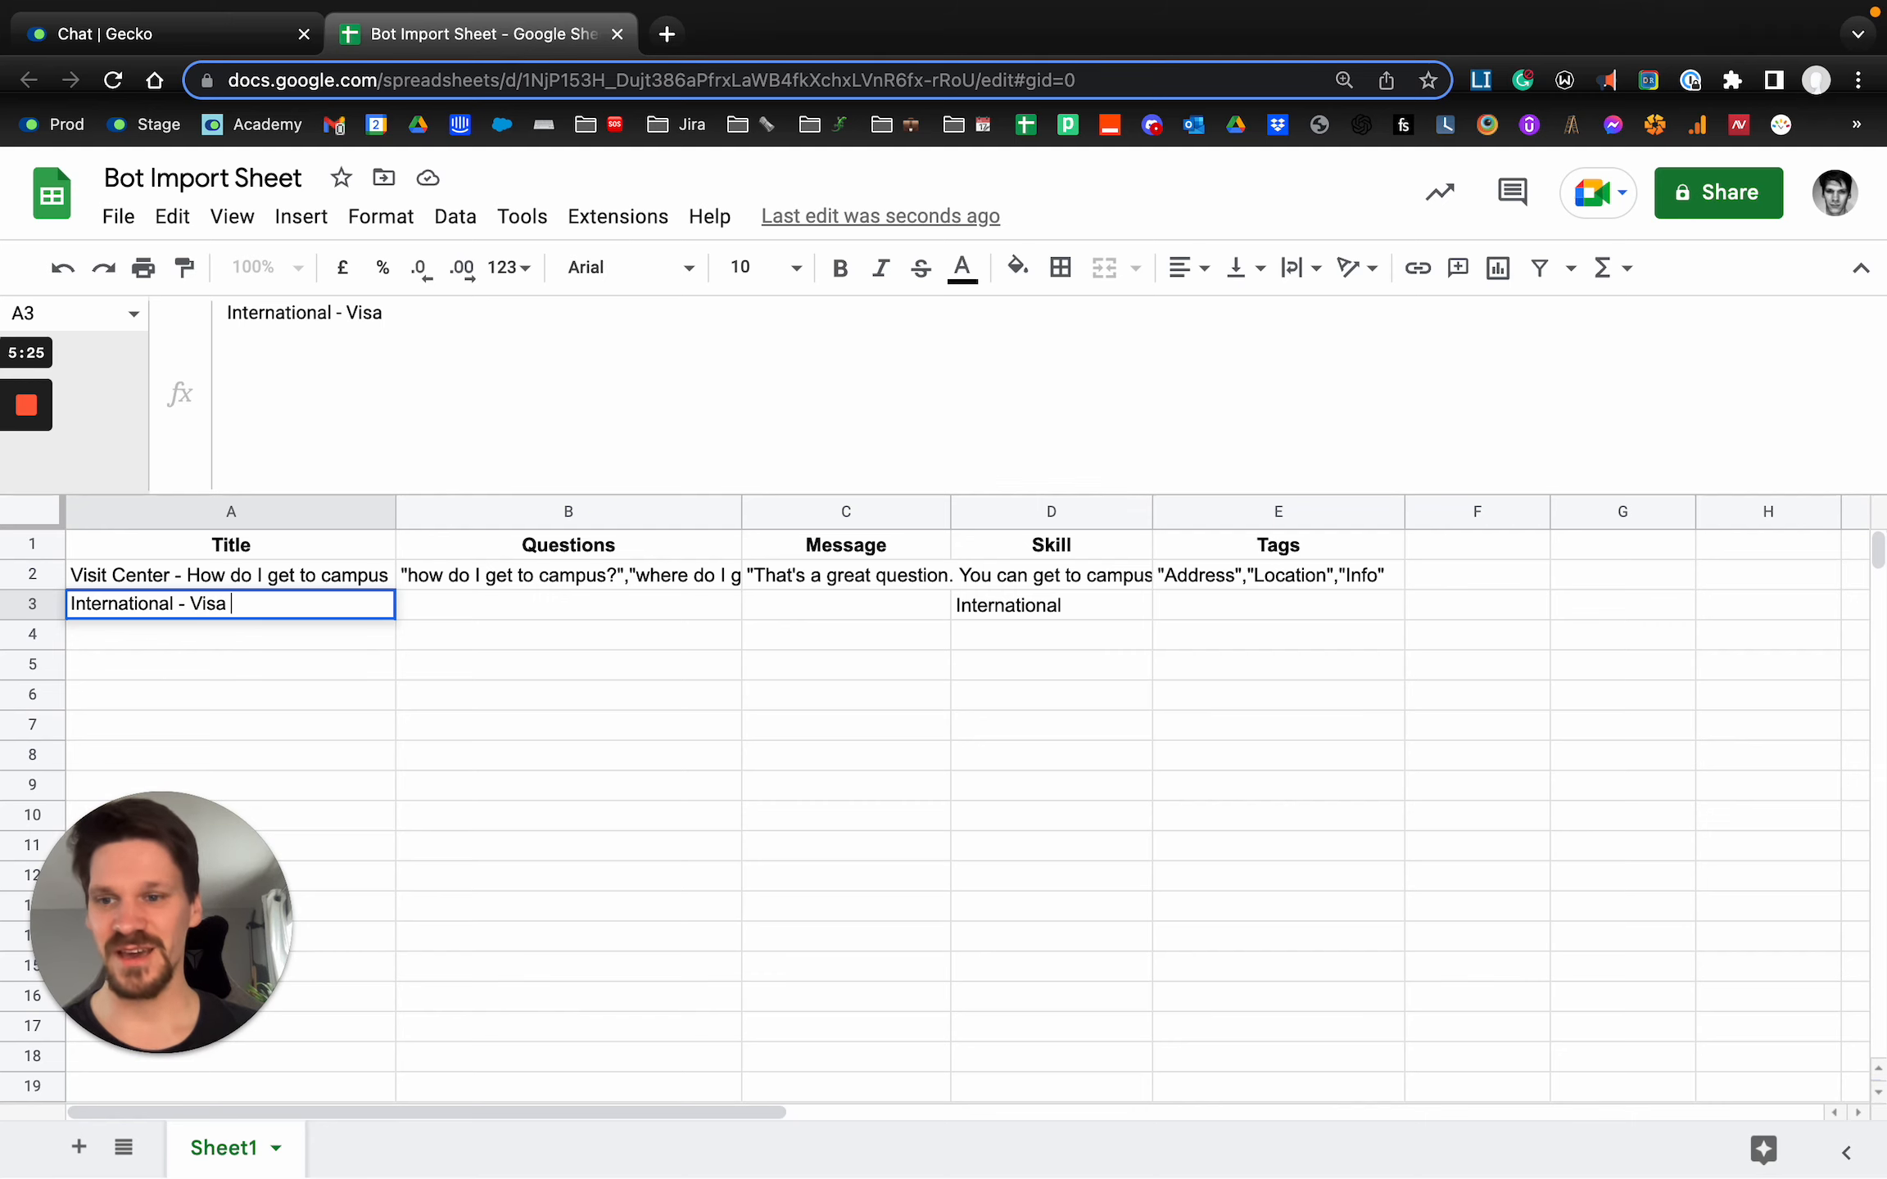
{"action": "type", "text": "help"}
{"action": "key", "text": "Tab"}
Enter in B3 the questions "what documents do I need to apply","where do I get a visa to study with you?","visa information help".
{"action": "type", "text": "\""}
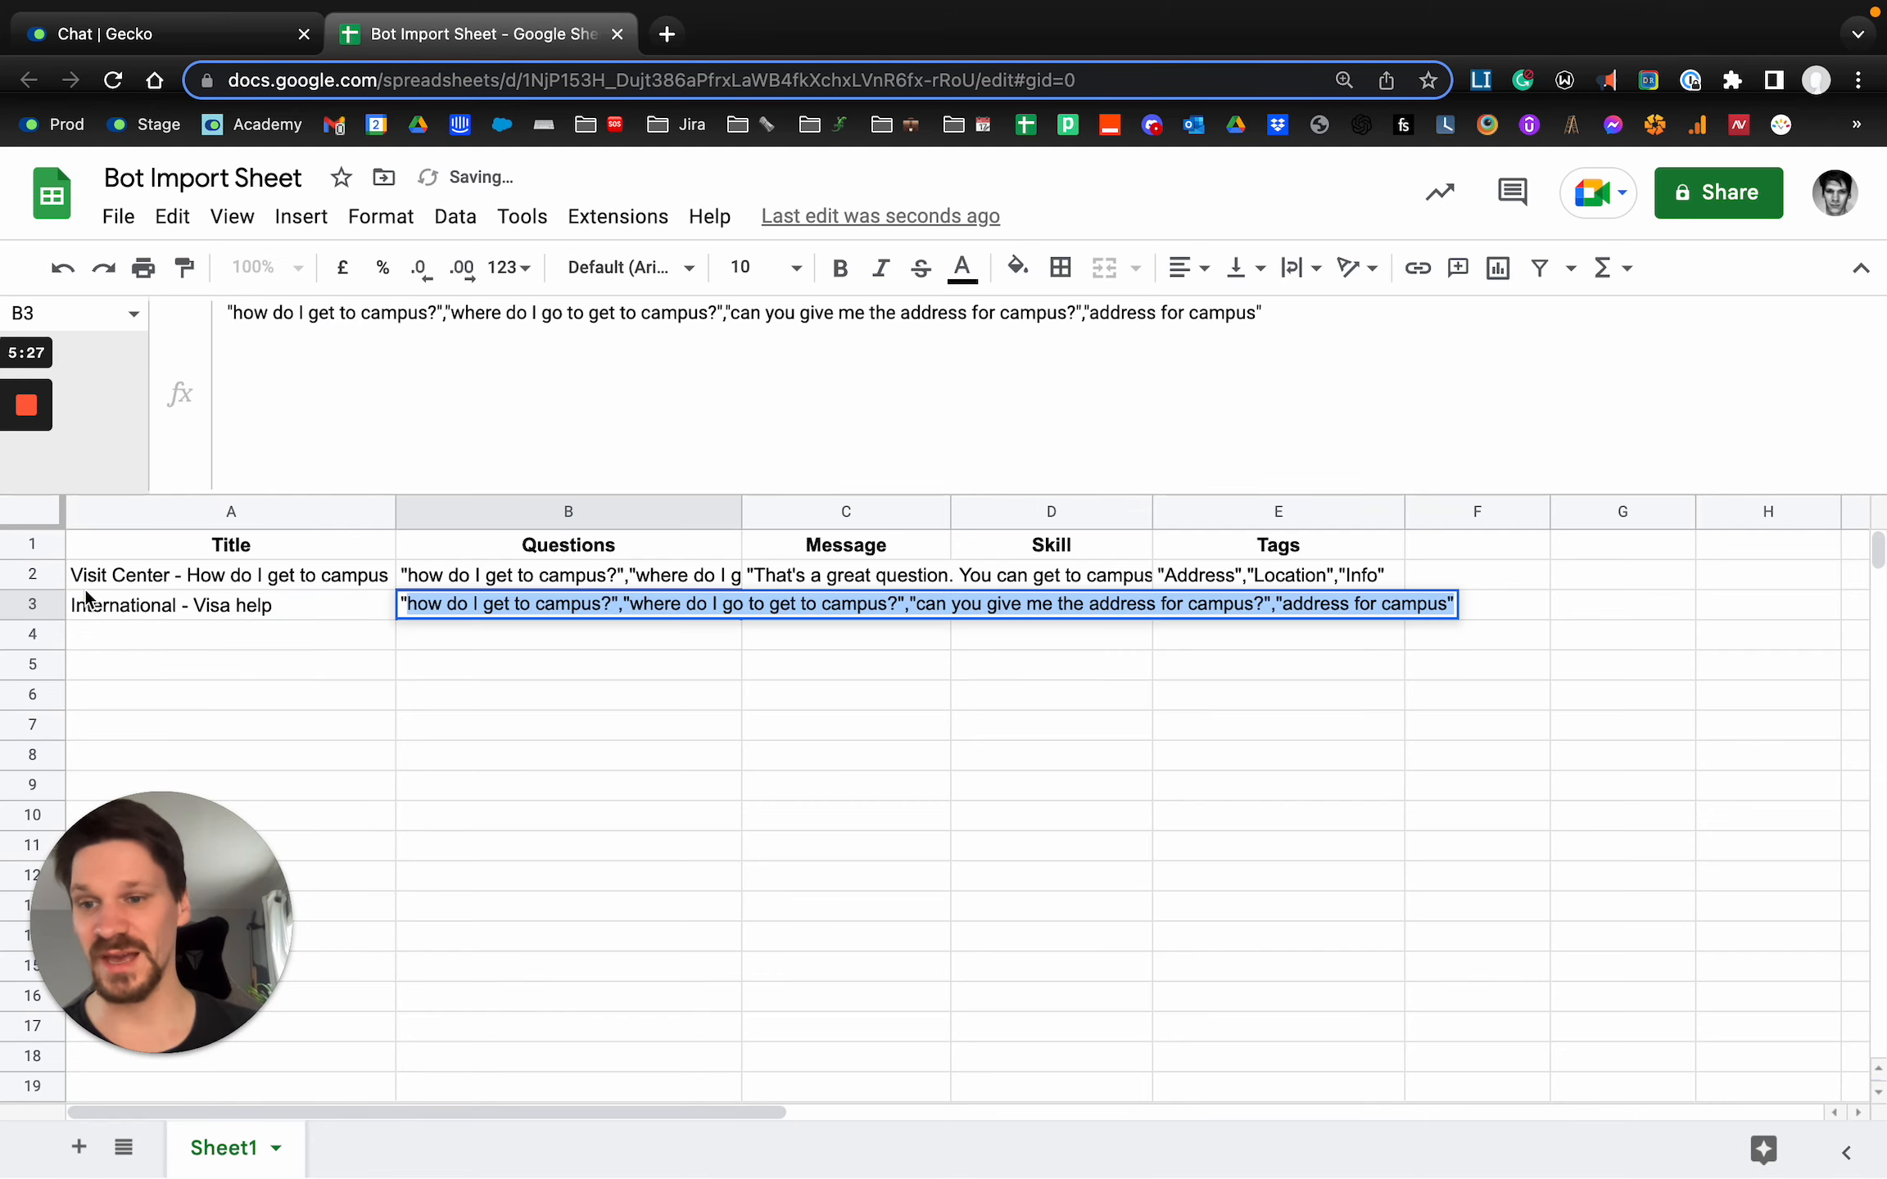
{"action": "key", "text": "BackSpace"}
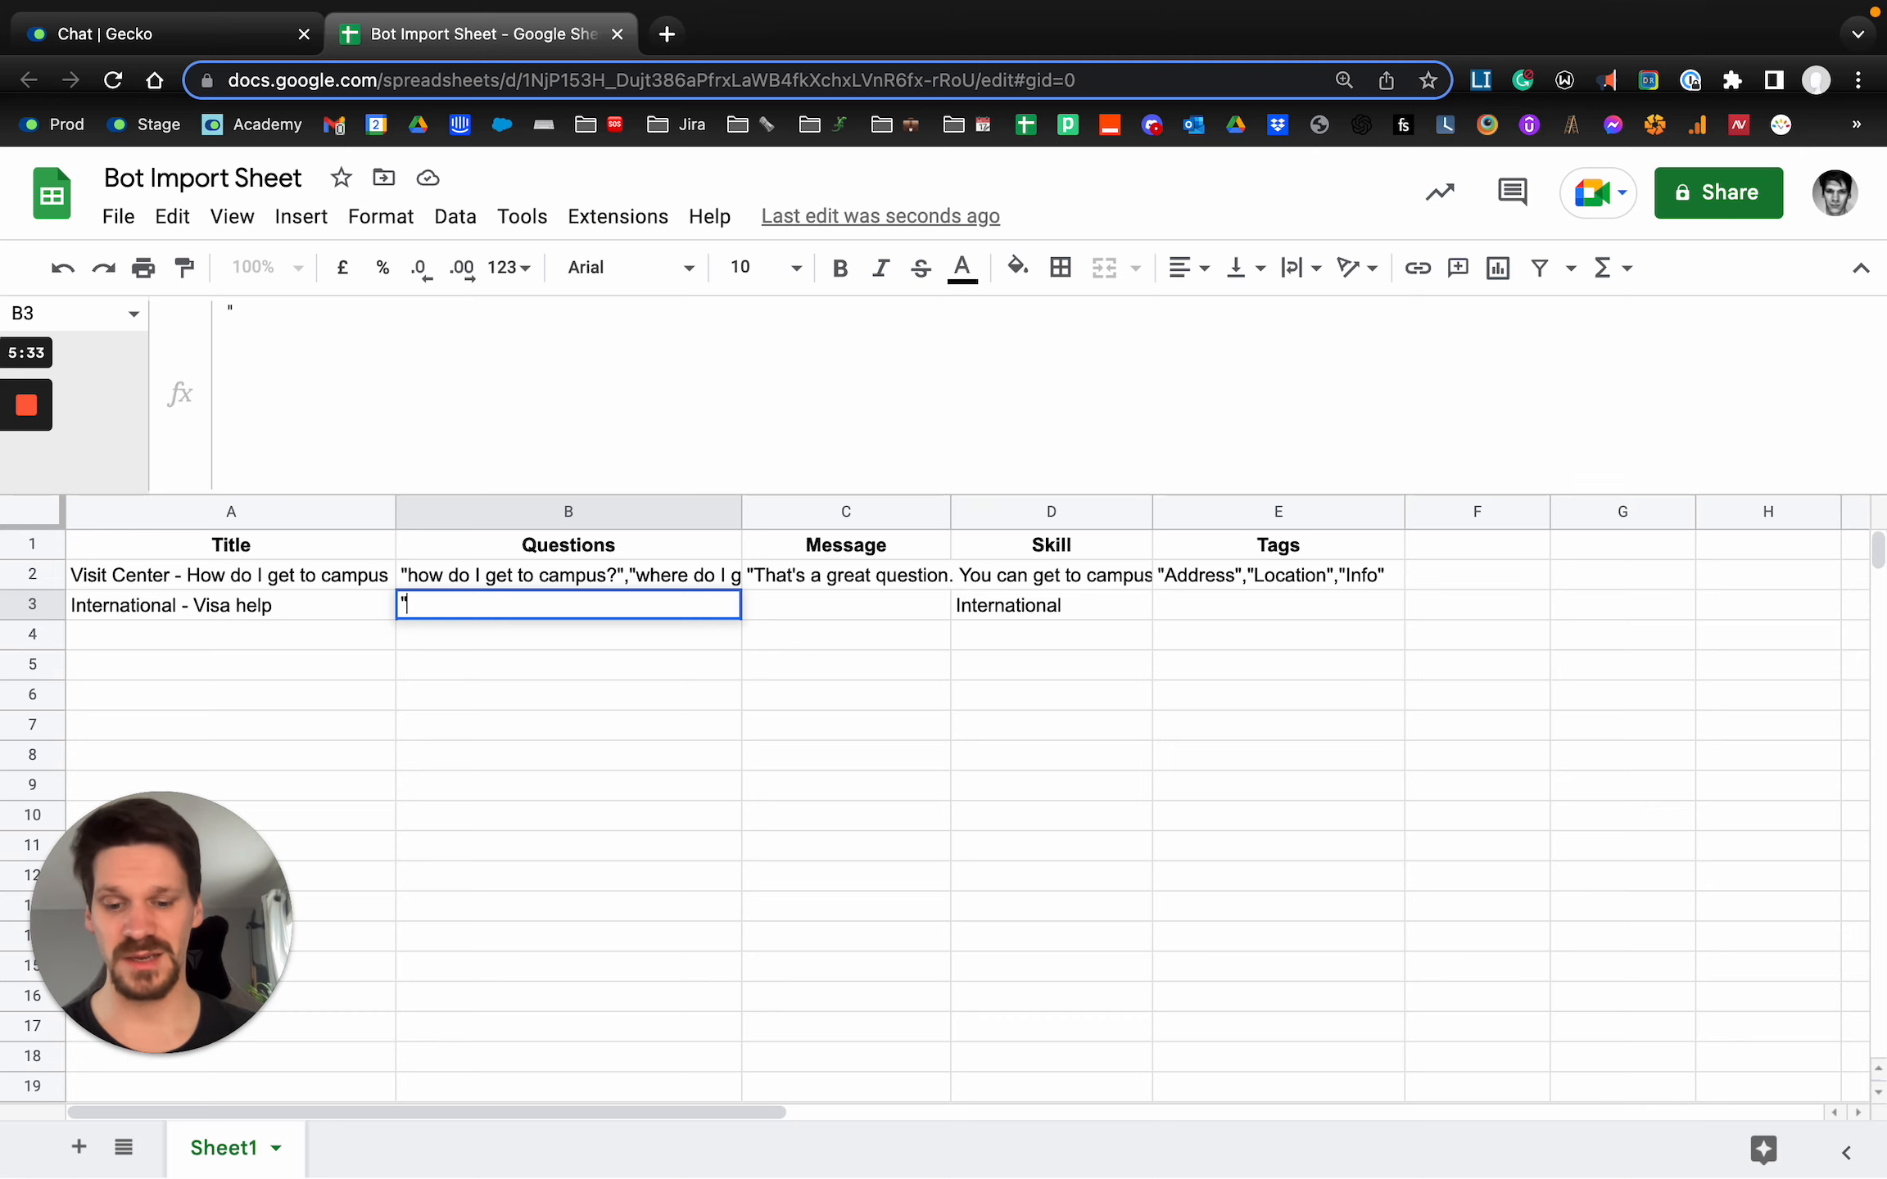
{"action": "type", "text": "what docume"}
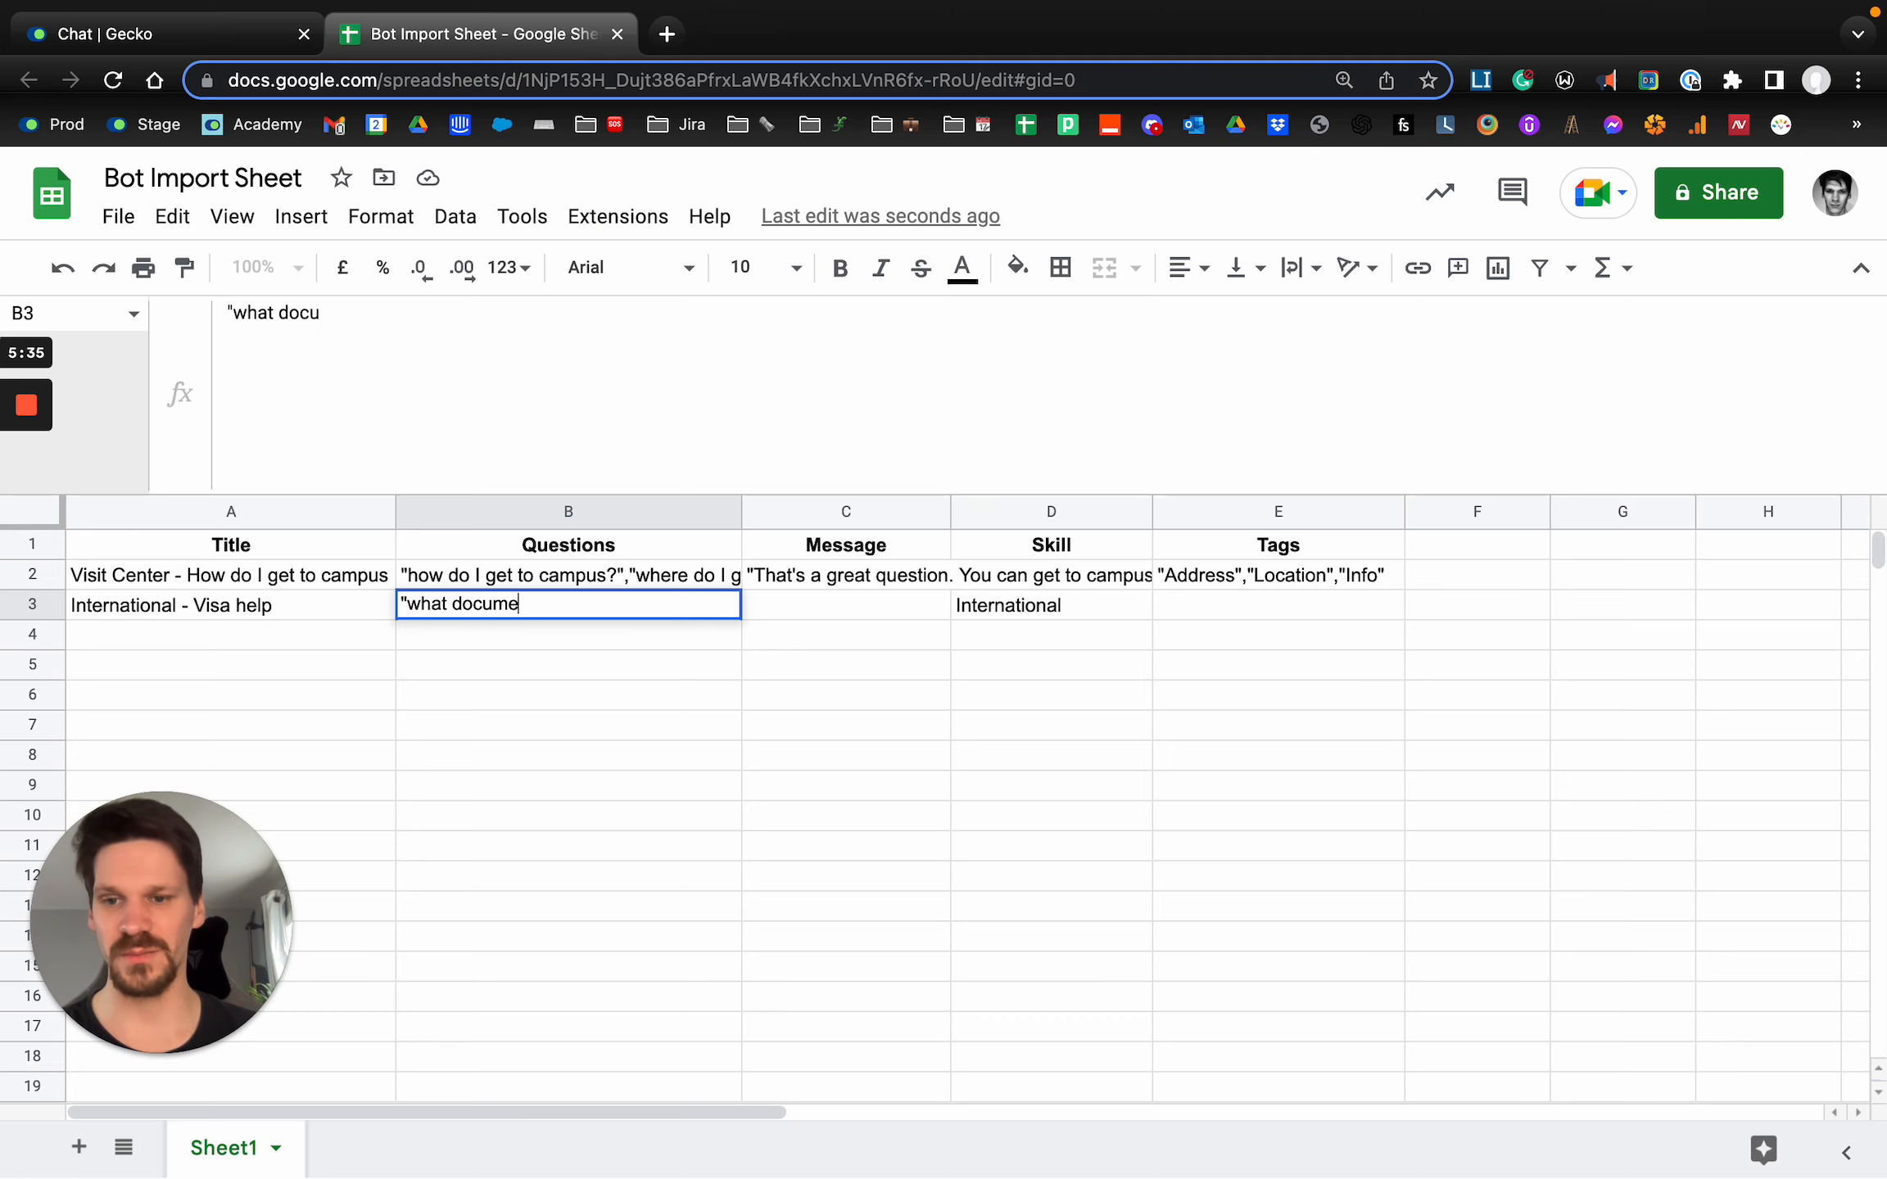
{"action": "type", "text": "nts do I need to app"}
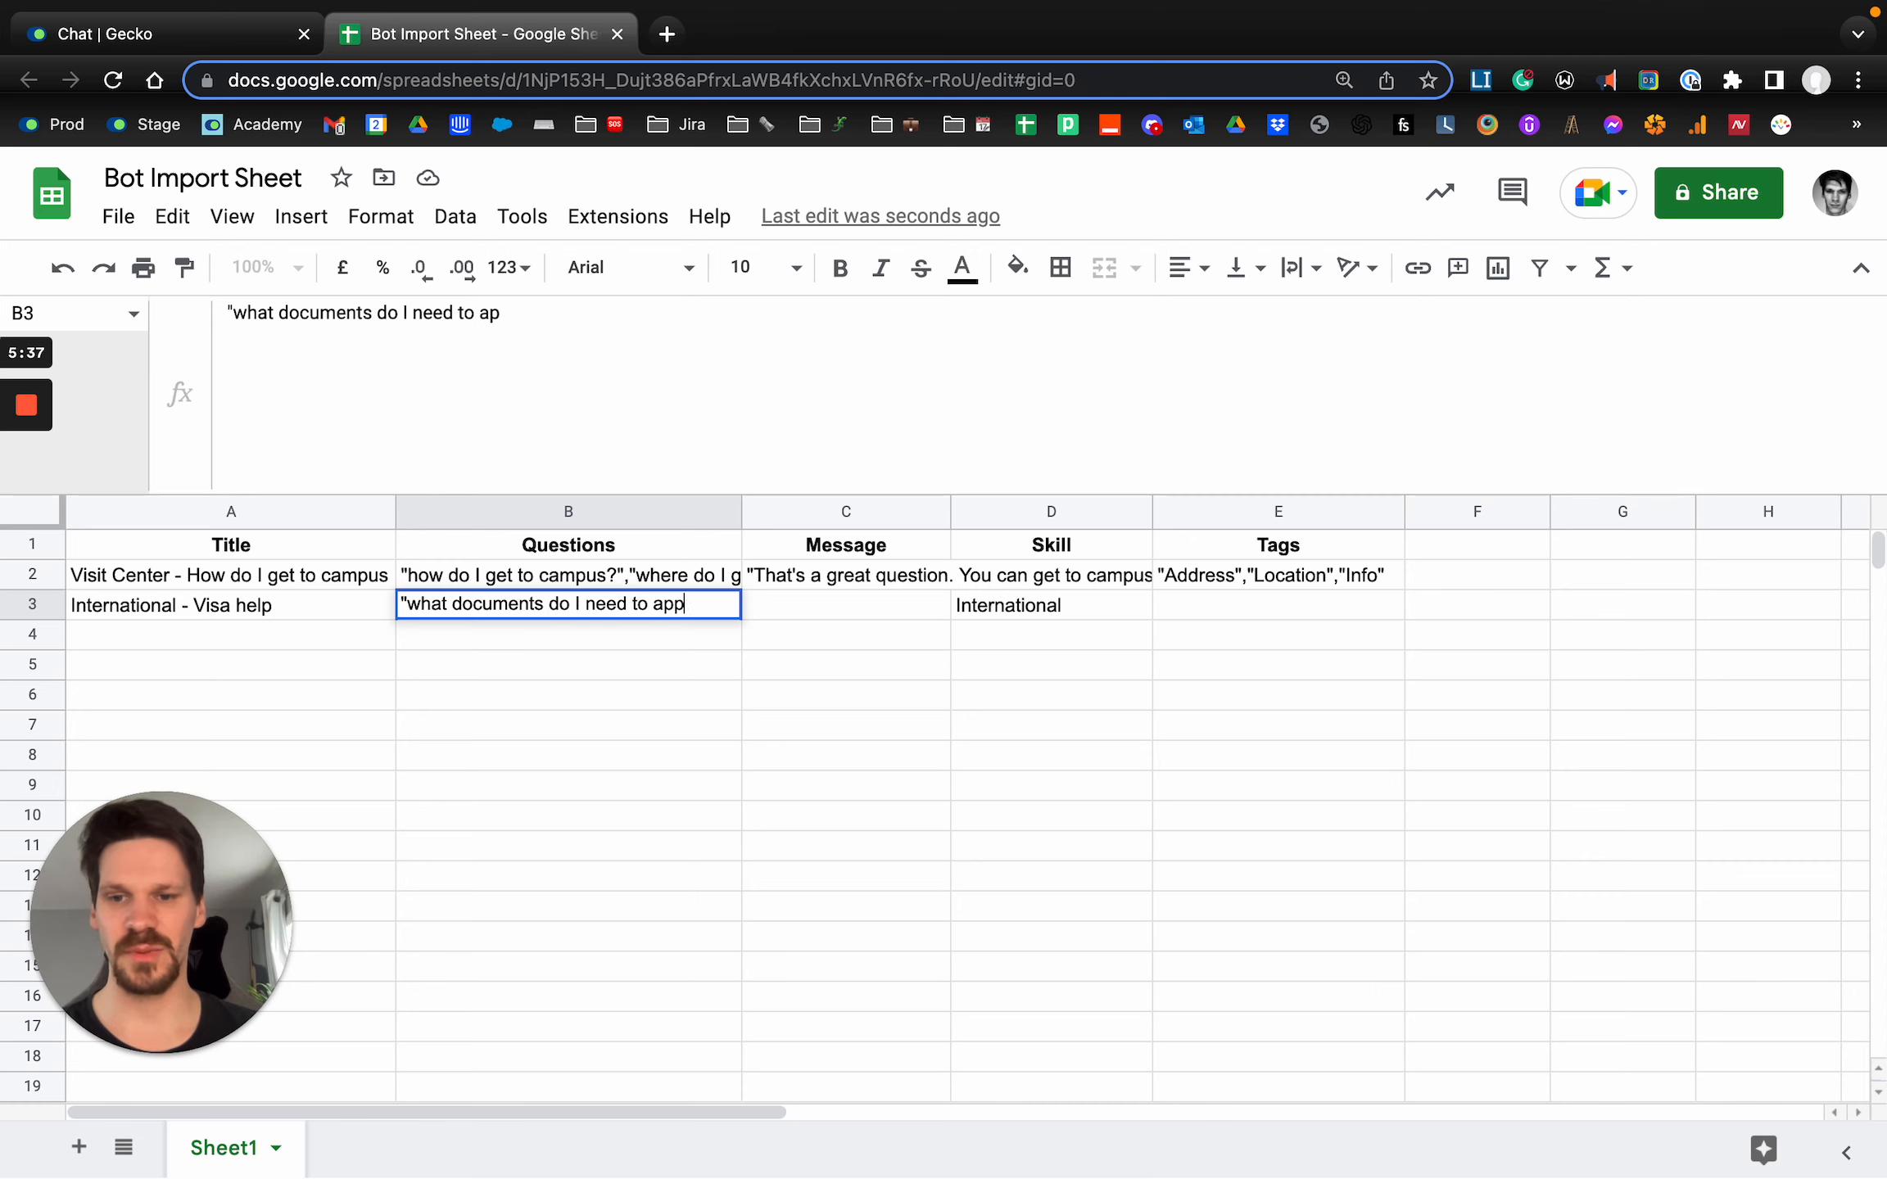
{"action": "type", "text": "ly\",\""}
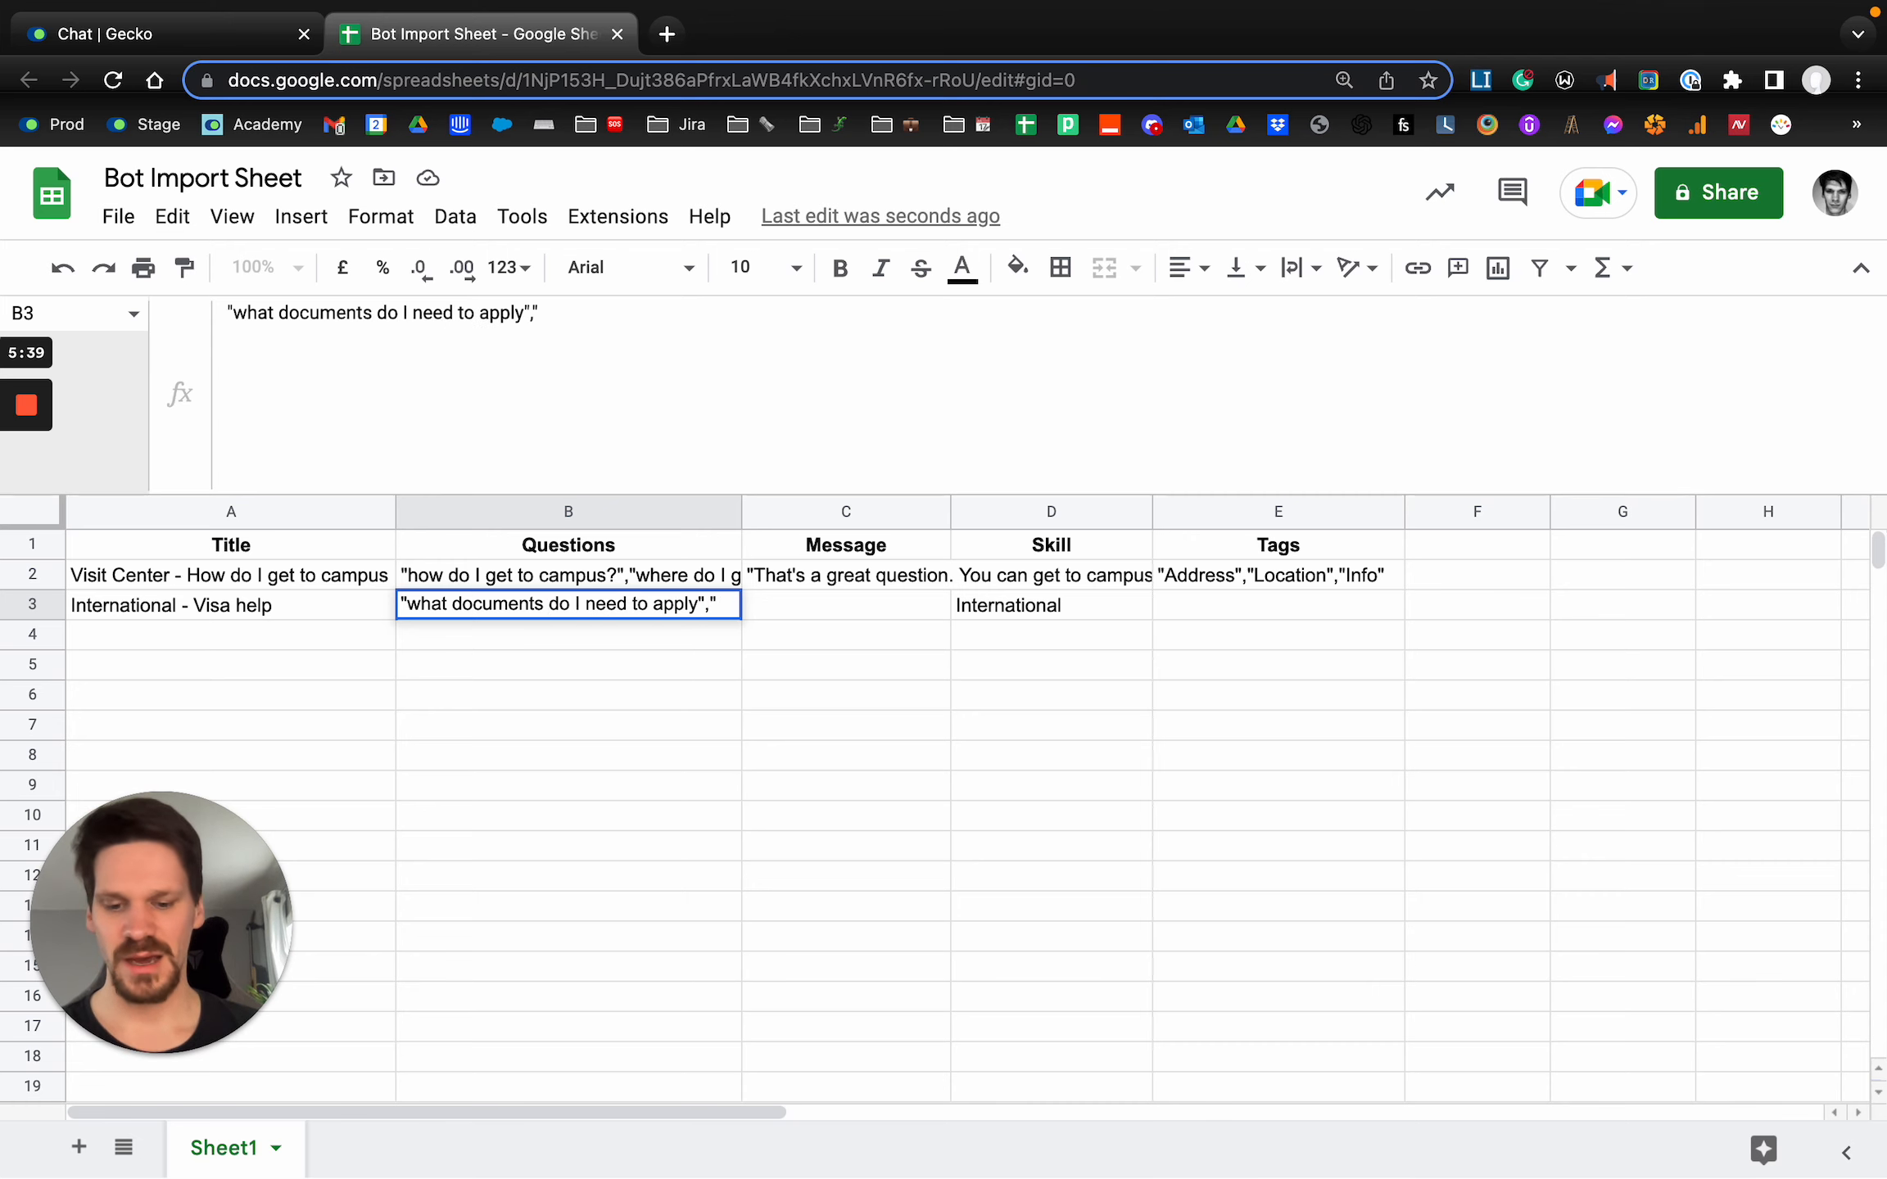
{"action": "type", "text": "where do I get"}
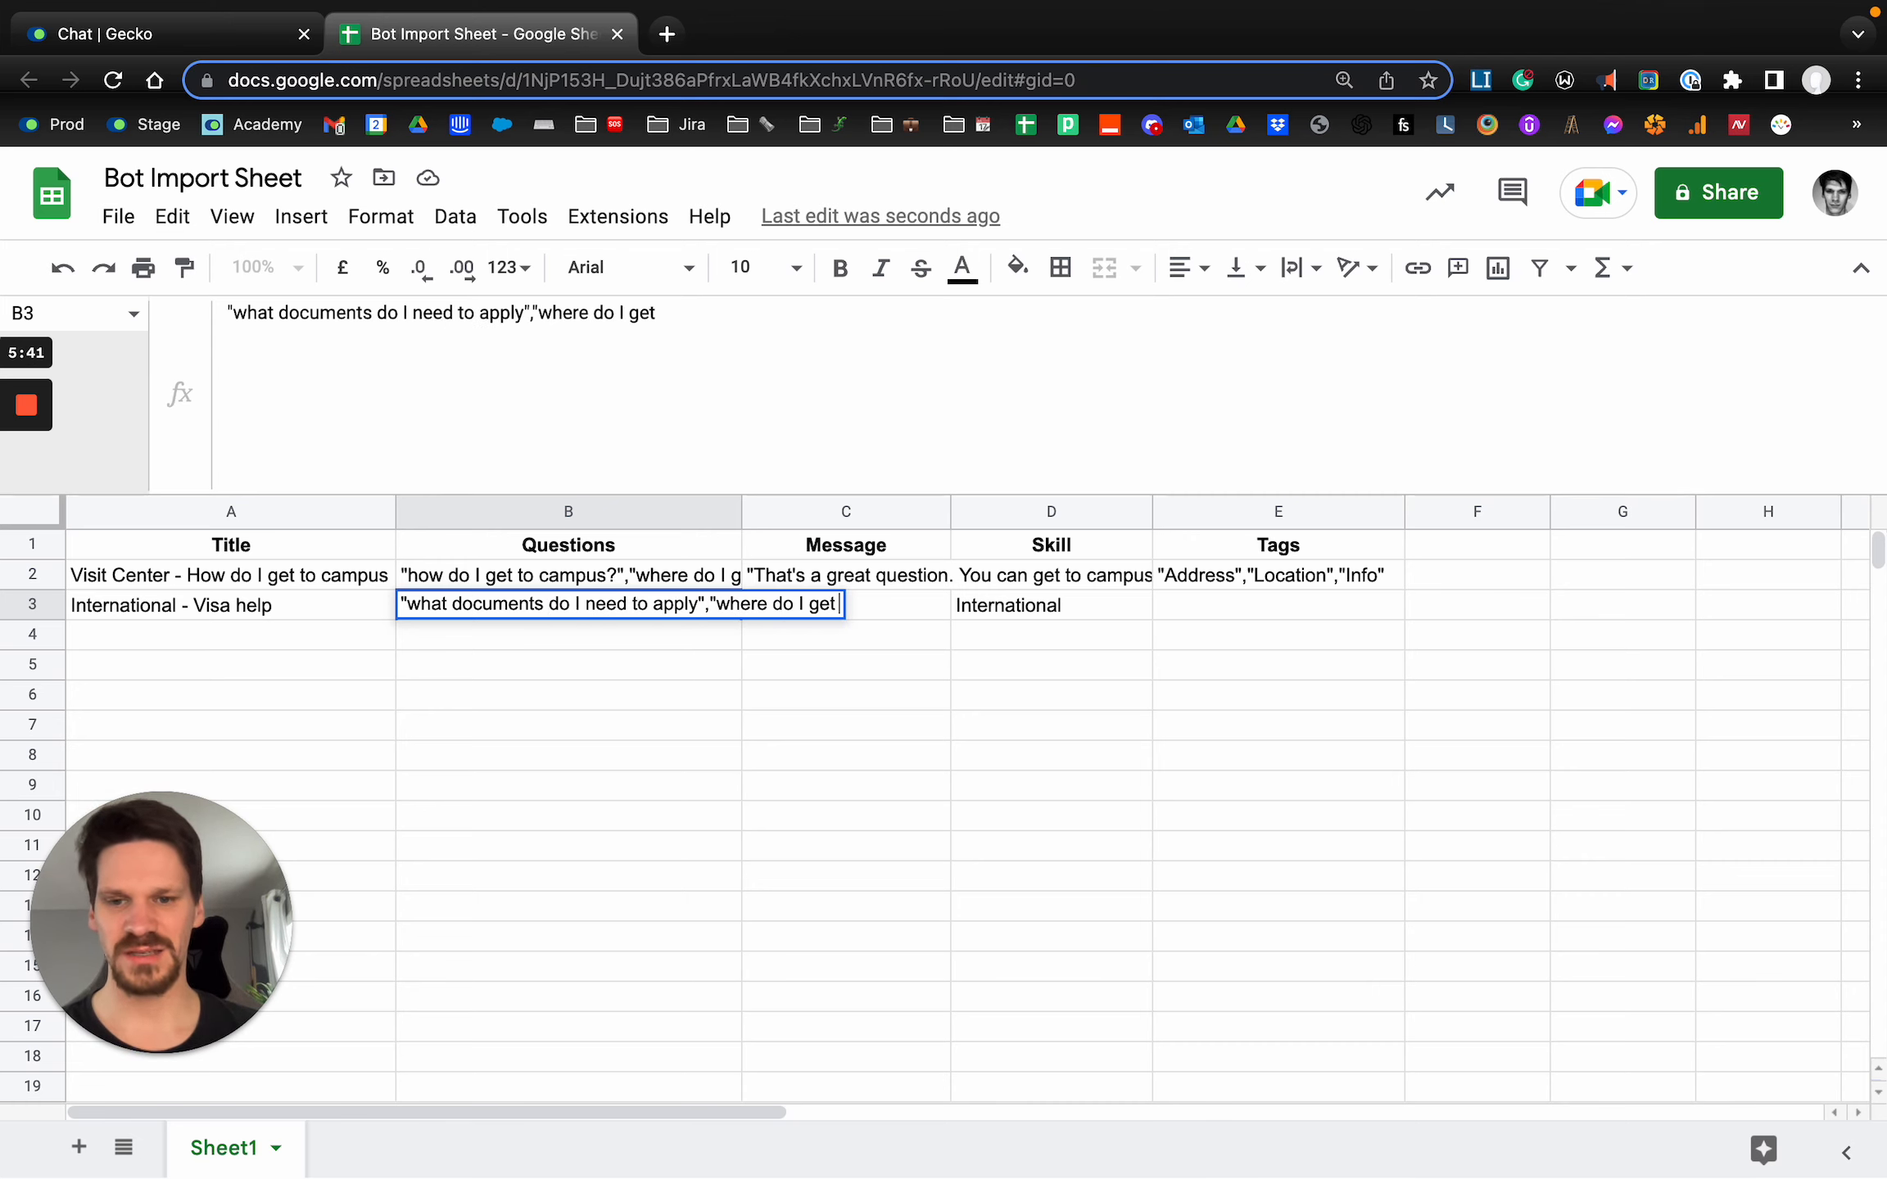
{"action": "type", "text": " a visa to studyw"}
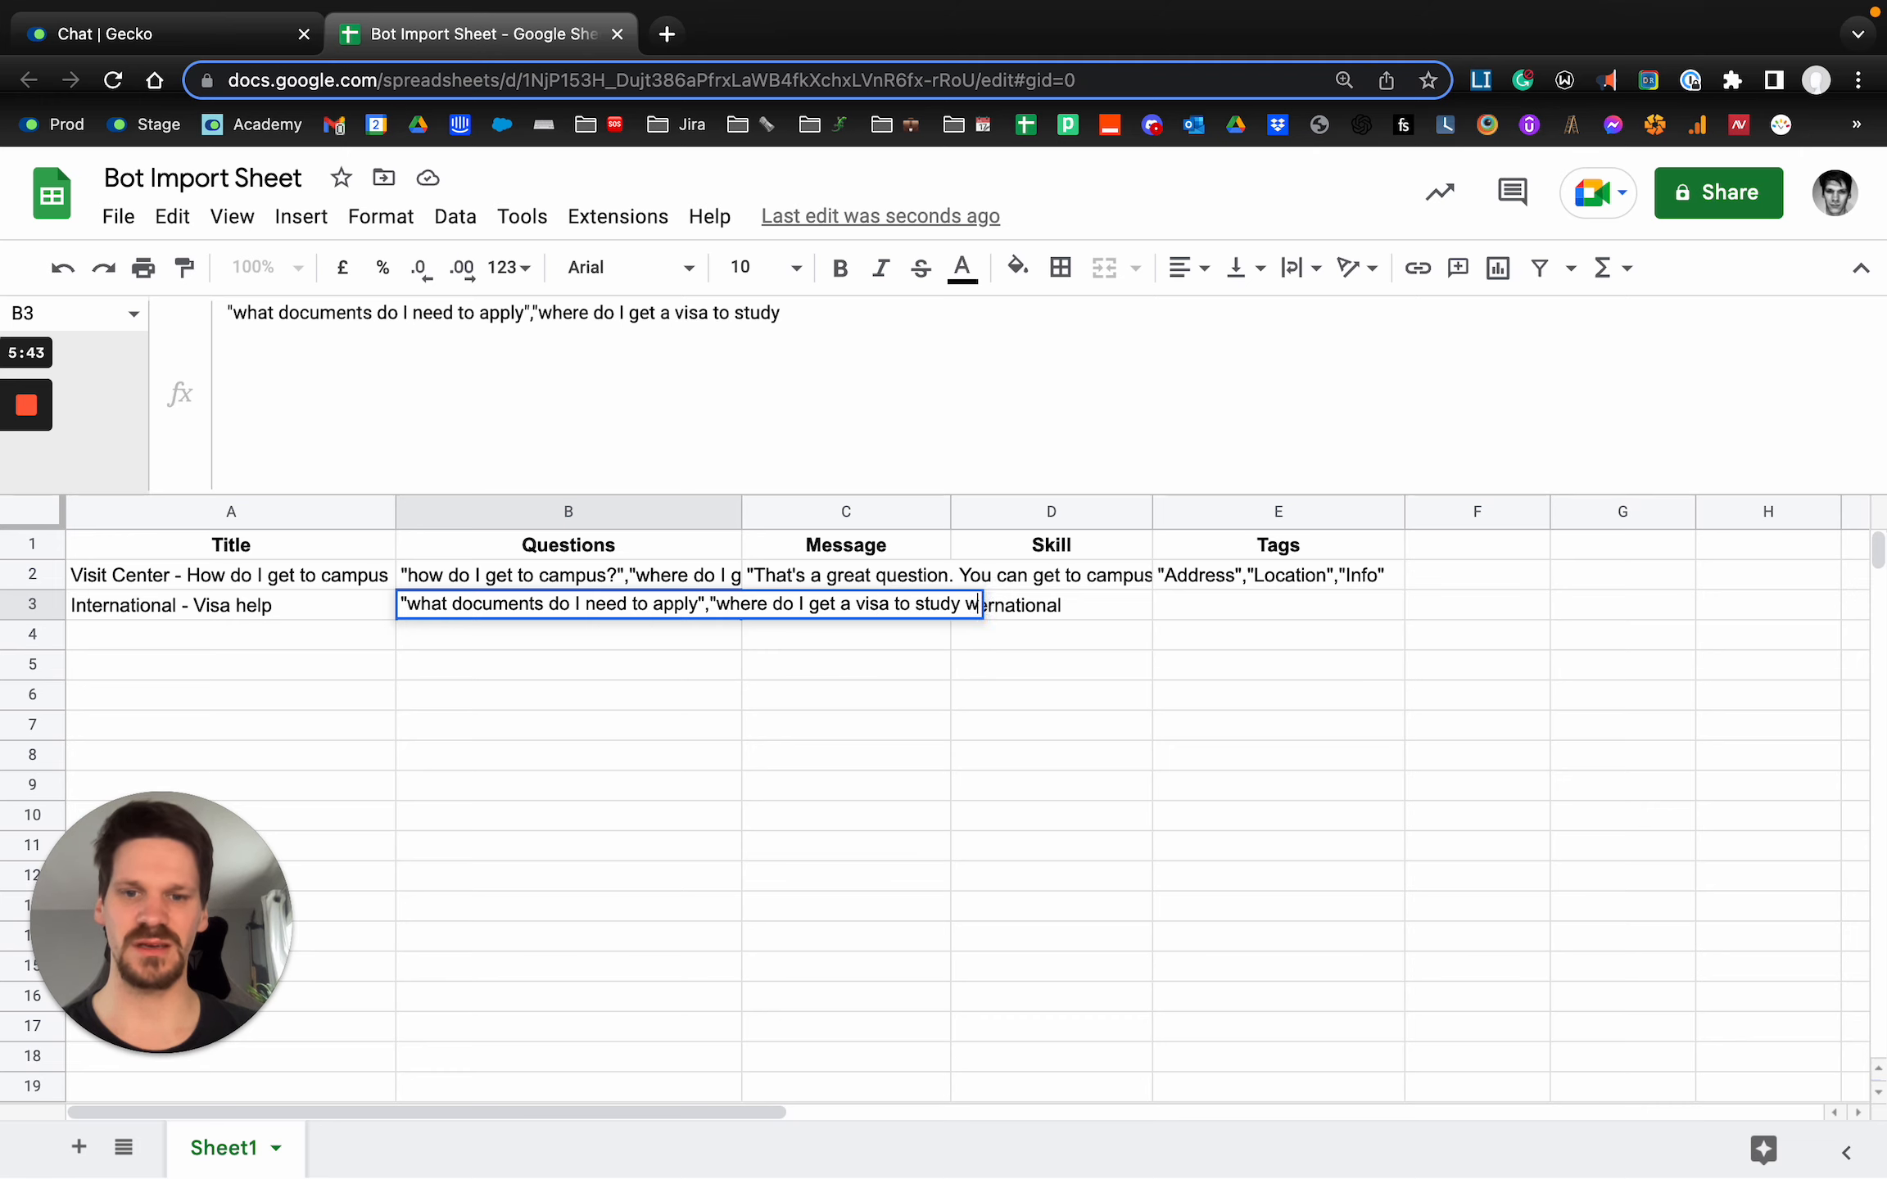
{"action": "type", "text": "ith you?\",\""}
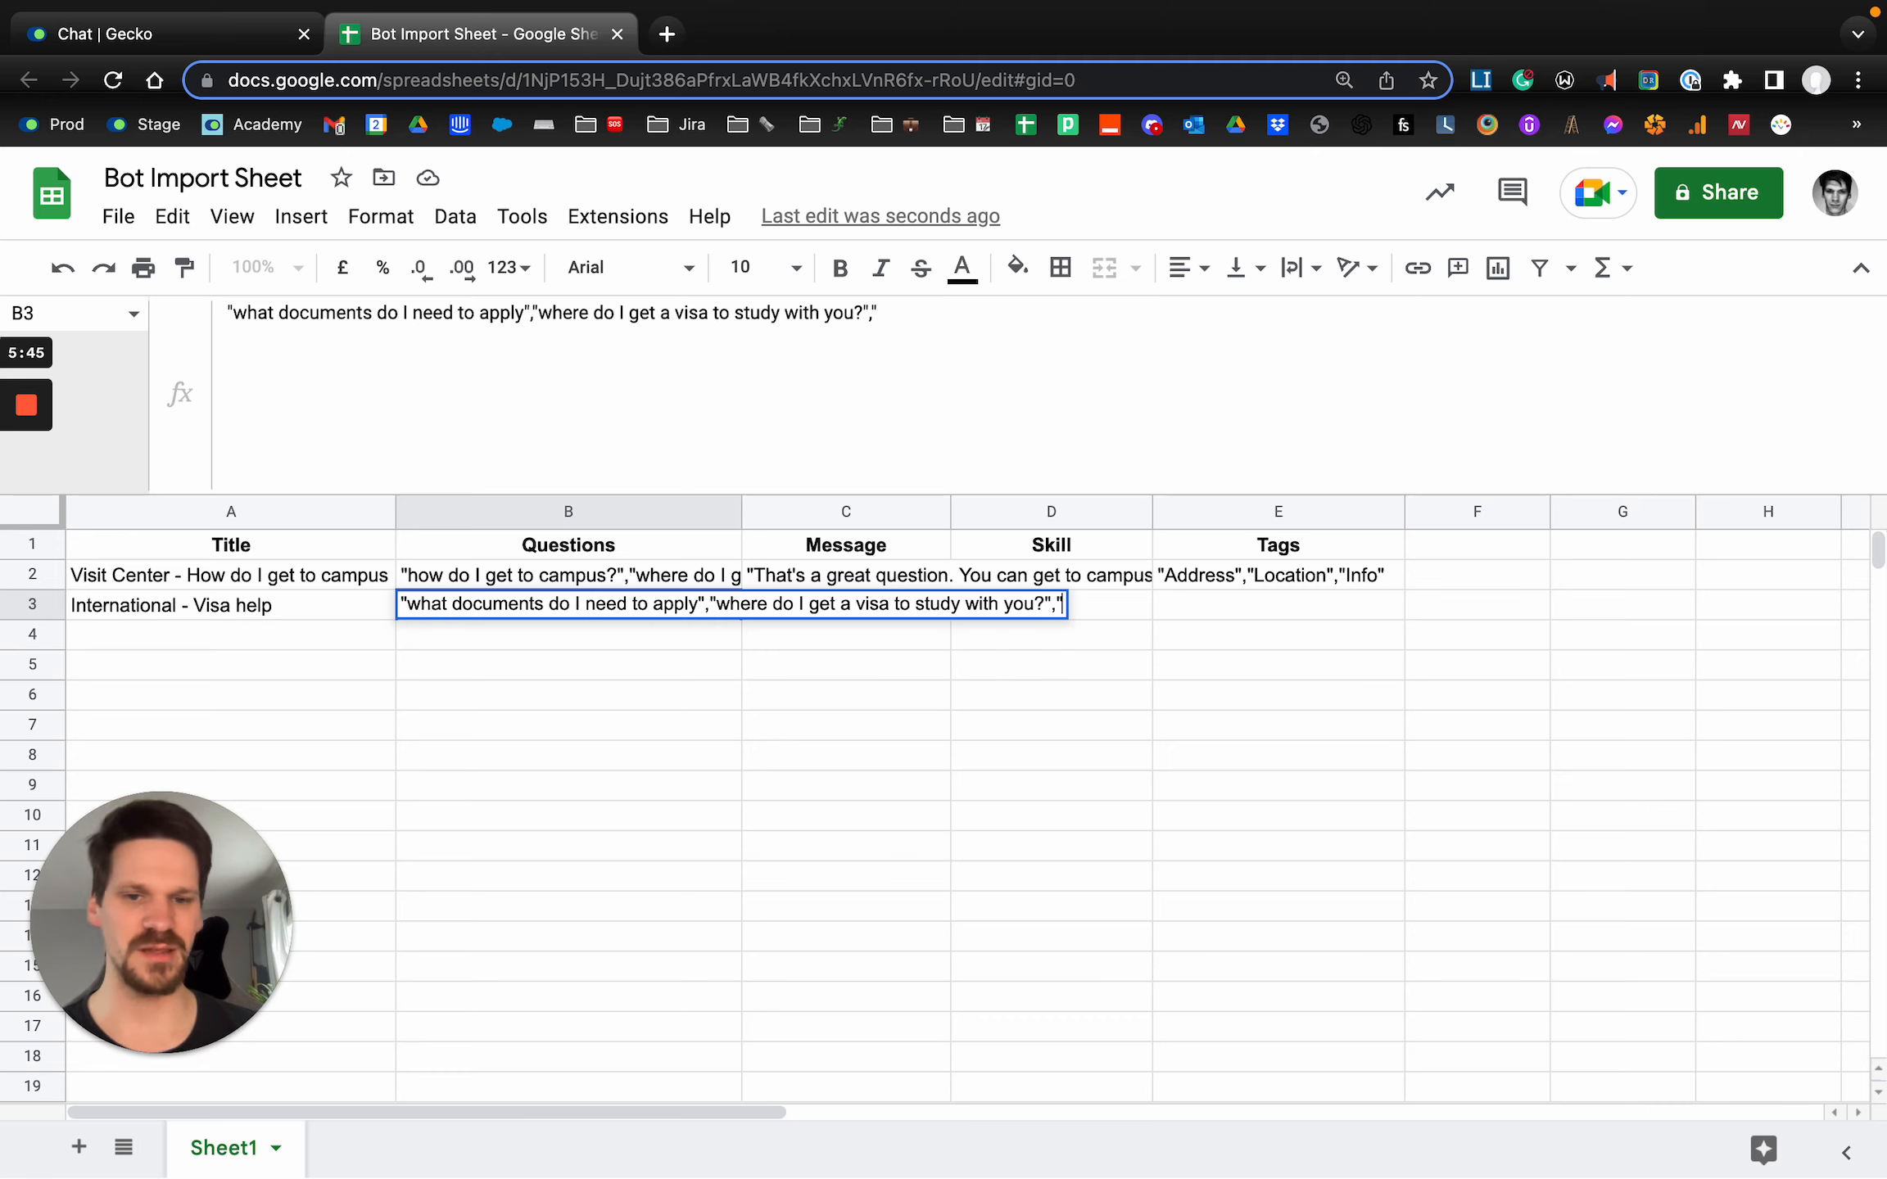
{"action": "type", "text": "visa informati"}
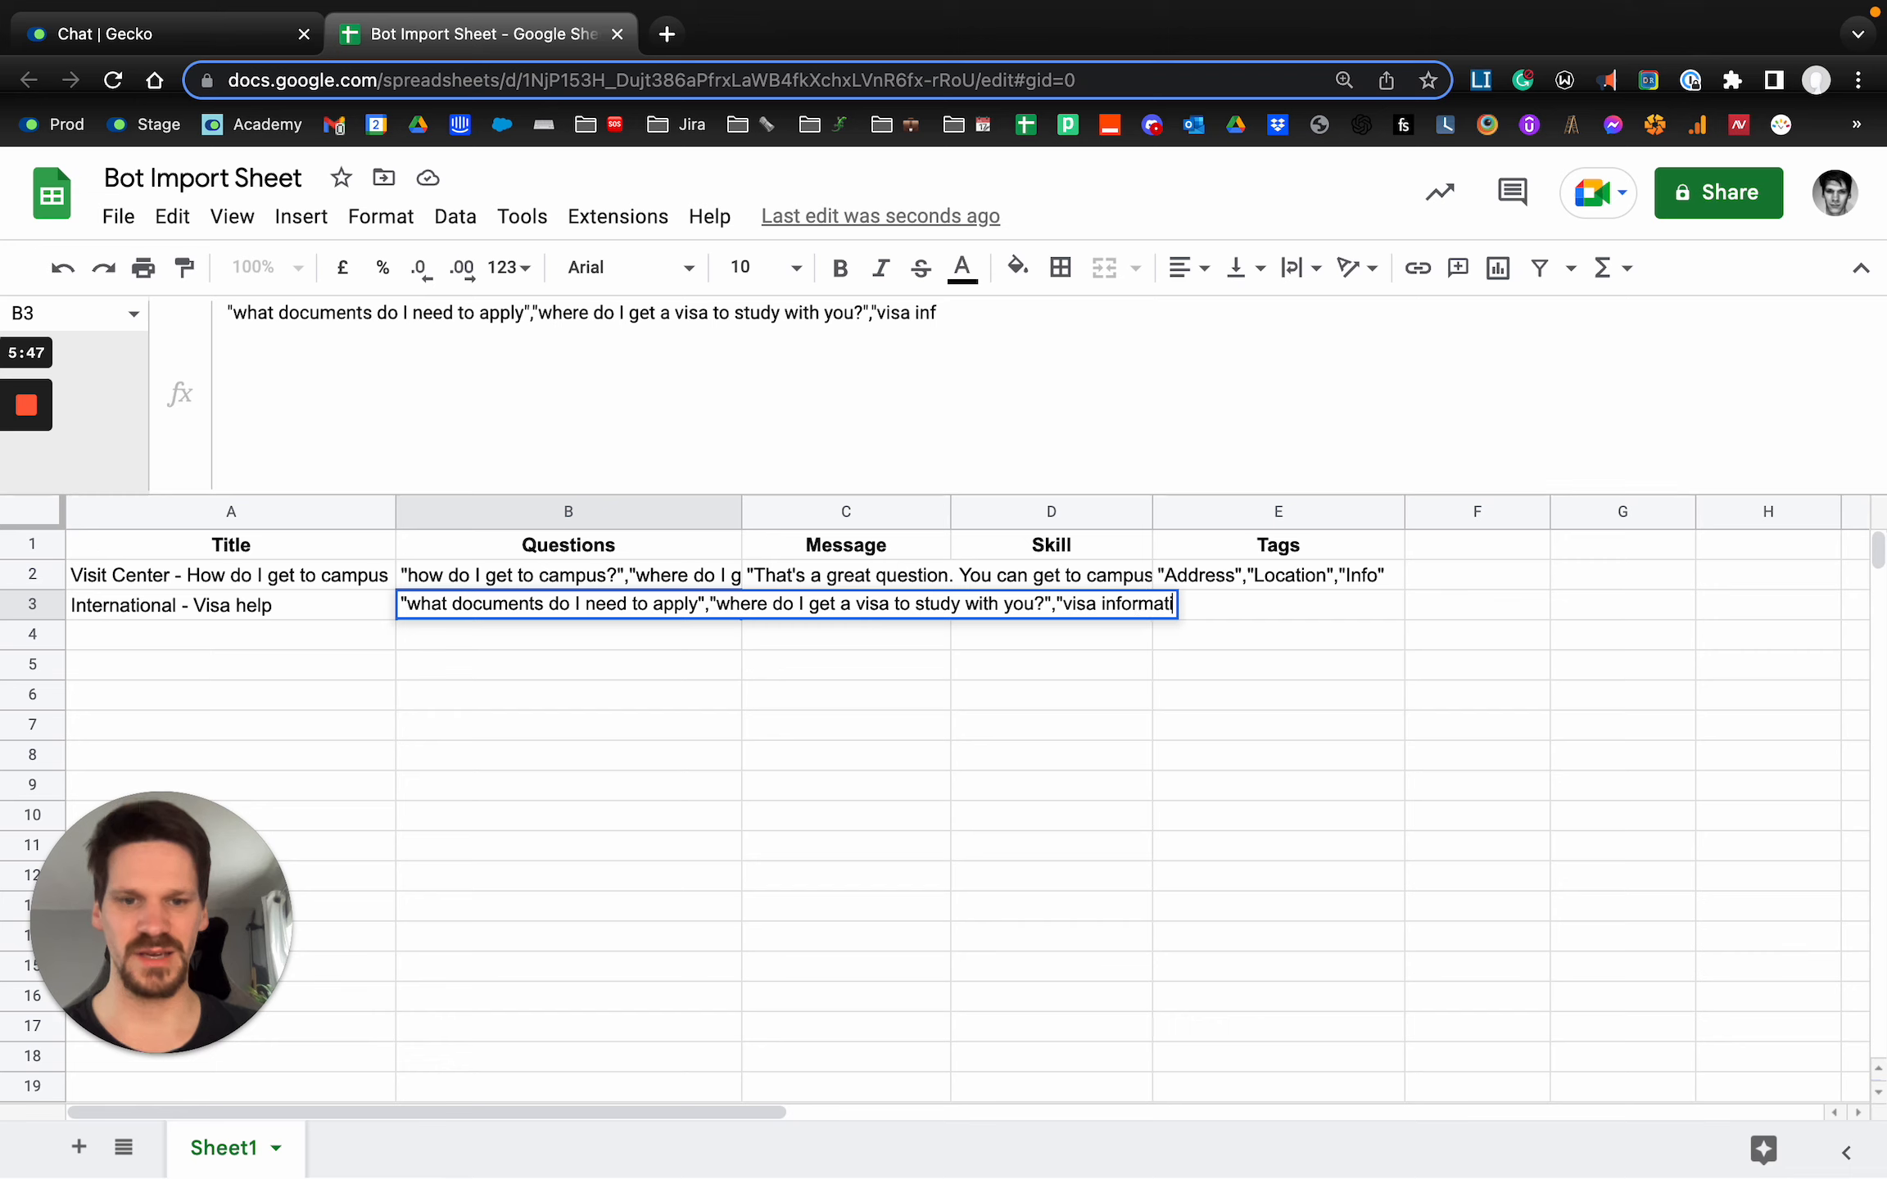
{"action": "type", "text": "on help\""}
{"action": "key", "text": "Return"}
{"action": "key", "text": "Right"}
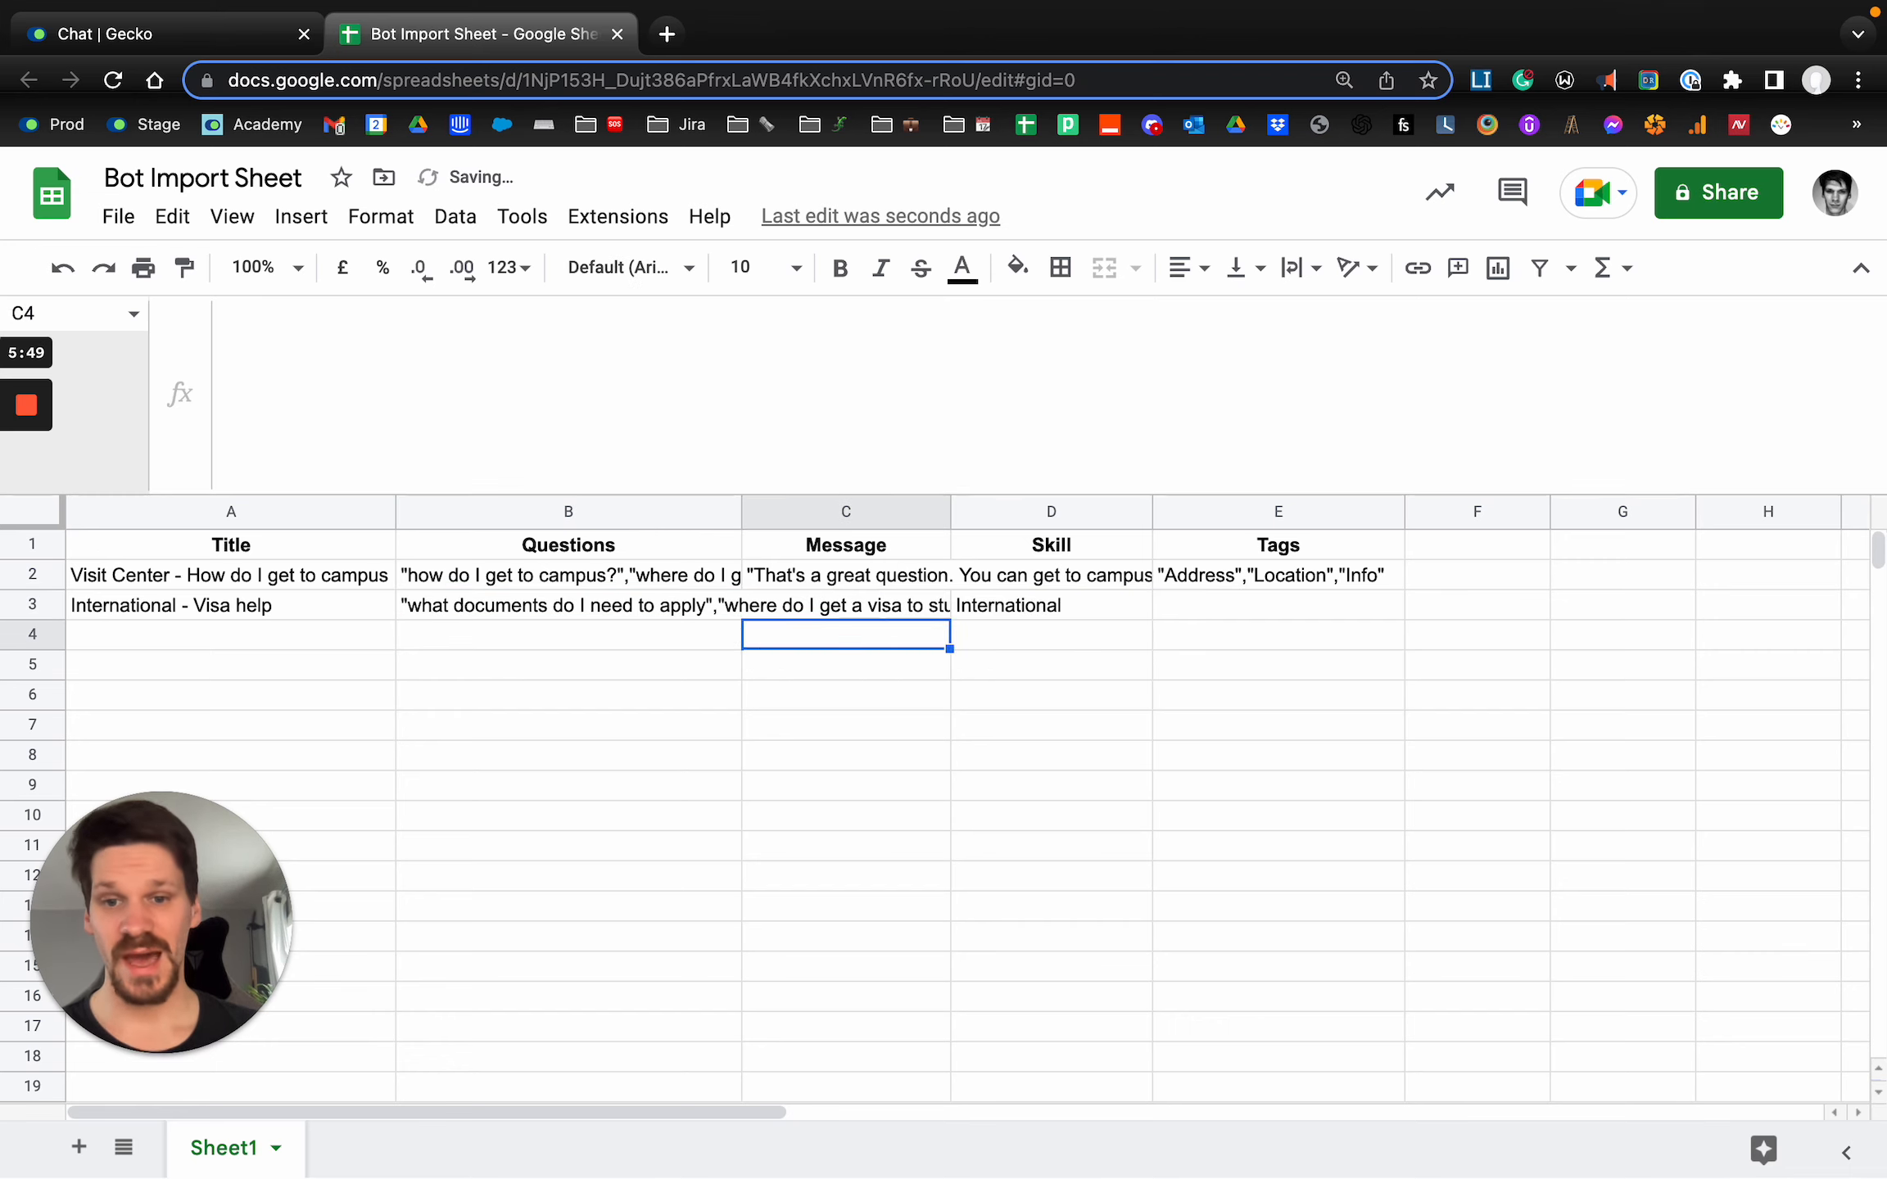
{"action": "key", "text": "Up"}
{"action": "key", "text": "Up"}
{"action": "key", "text": "Up"}
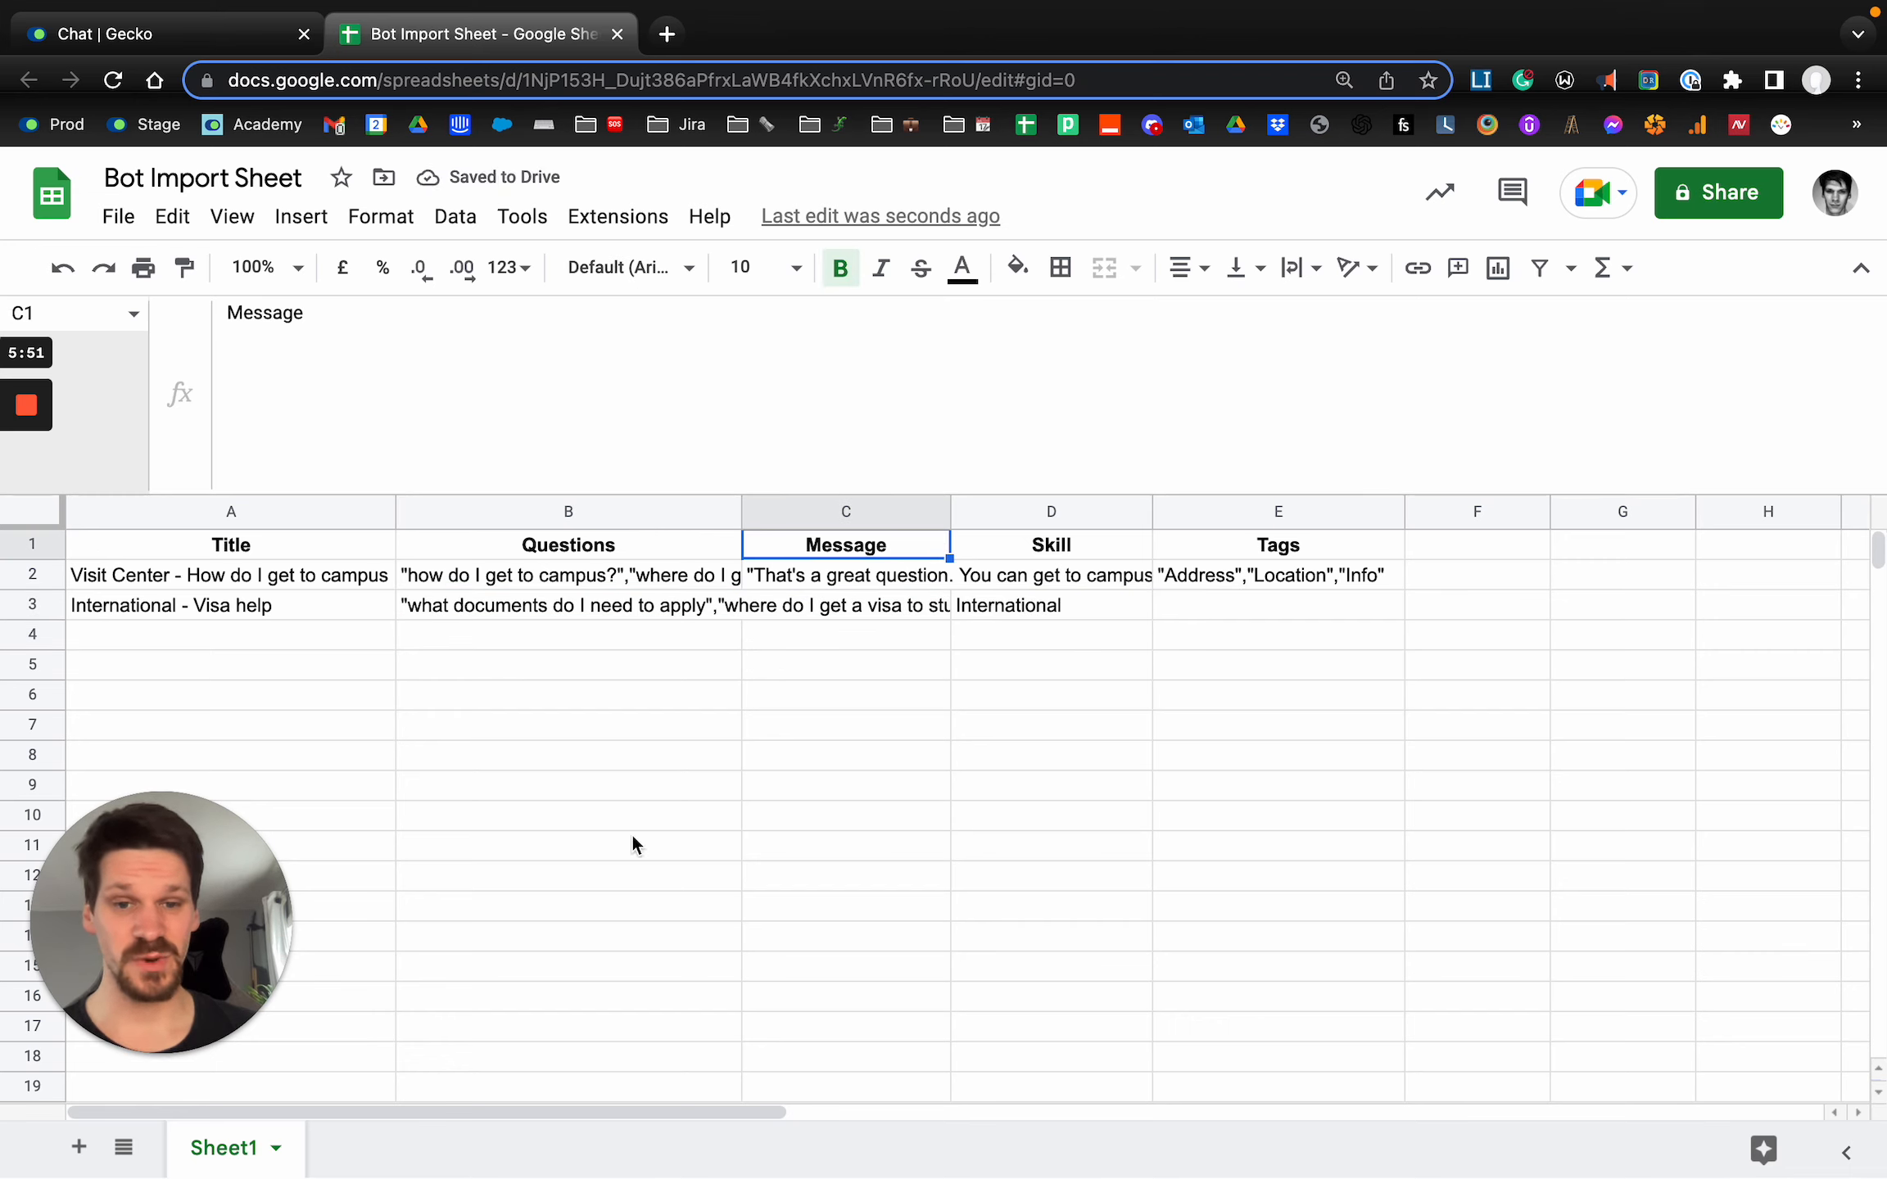
{"action": "left_click", "coordinate": [1020, 521]}
{"action": "left_click", "coordinate": [1056, 603]}
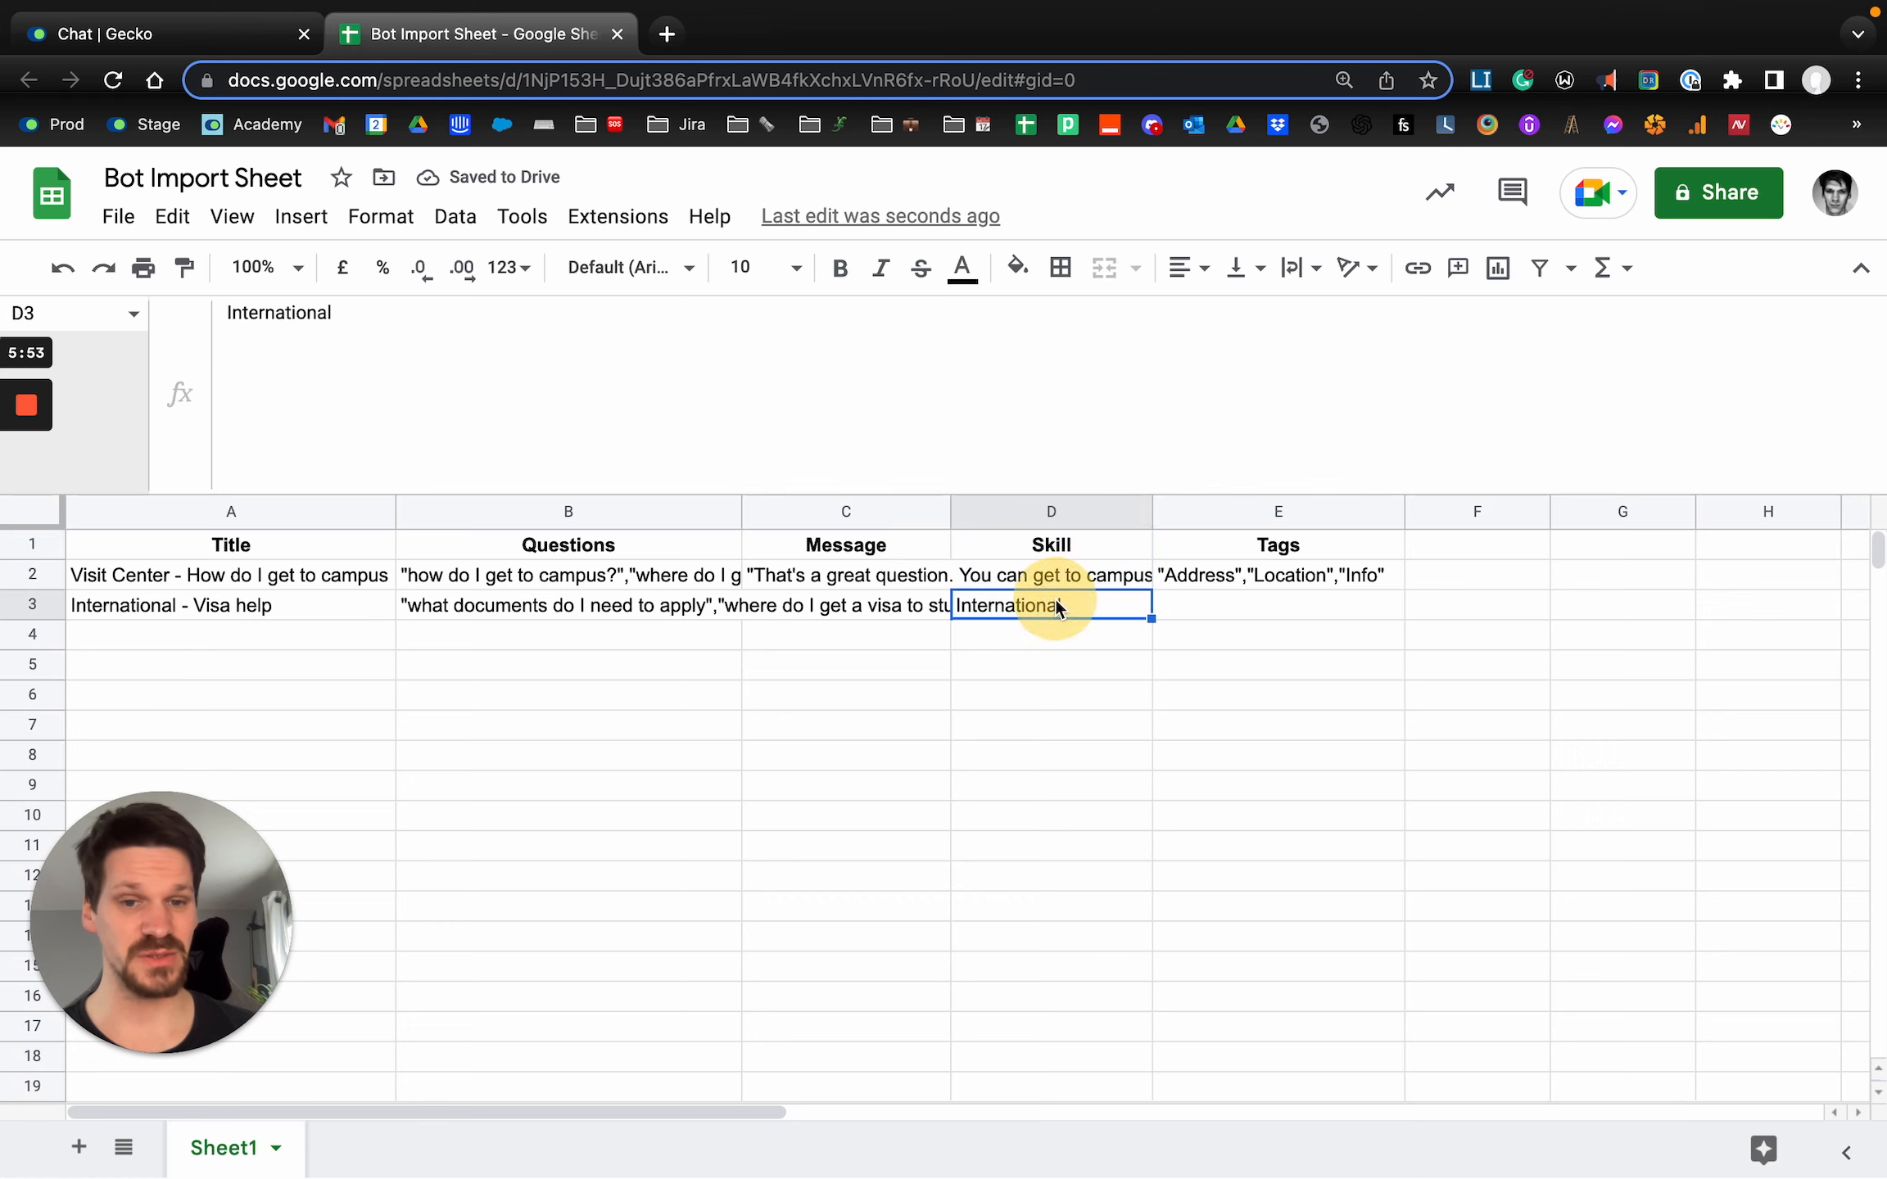
Enter the tags "Visa","International" in E3 and select the header row.
{"action": "left_click", "coordinate": [1249, 604]}
{"action": "type", "text": "\"Visa\",\""}
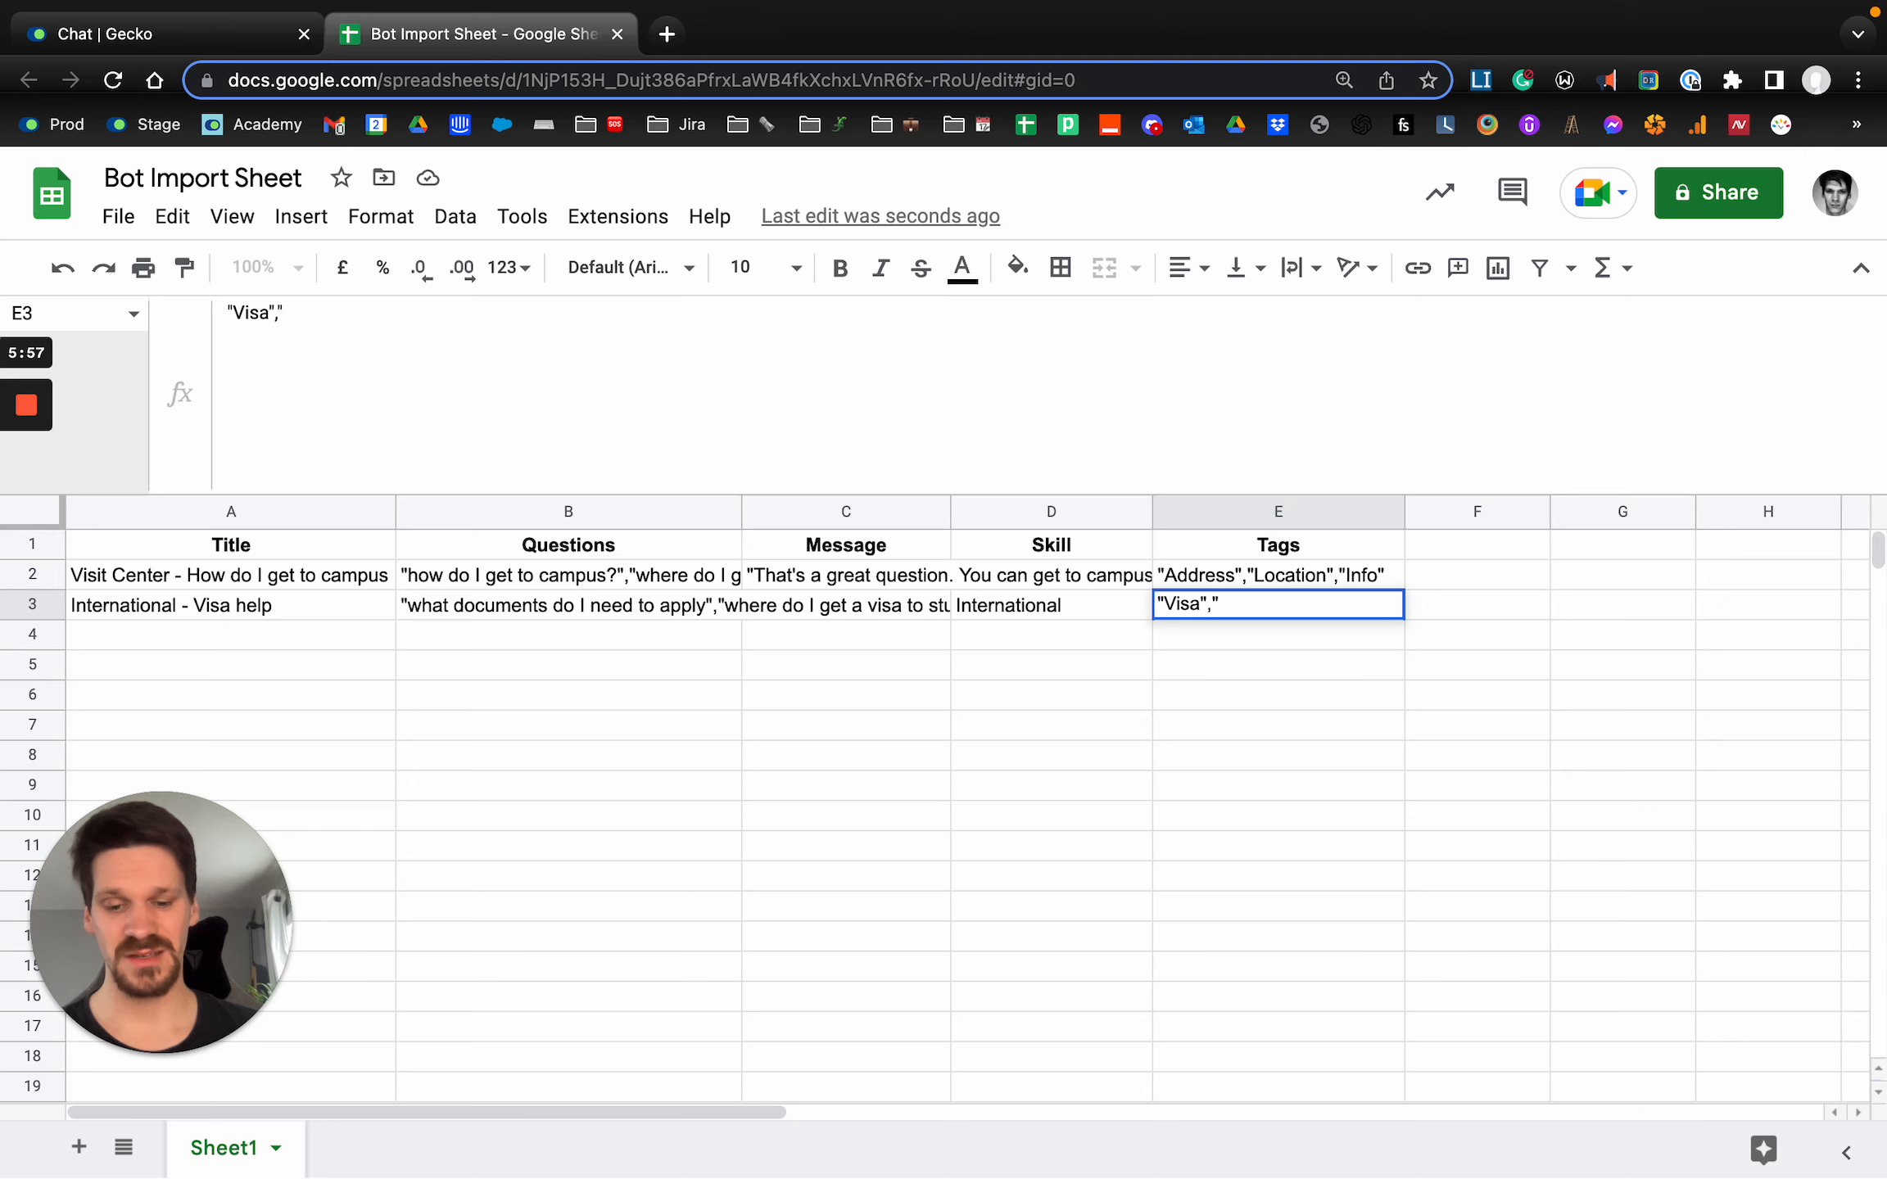
{"action": "type", "text": "International"}
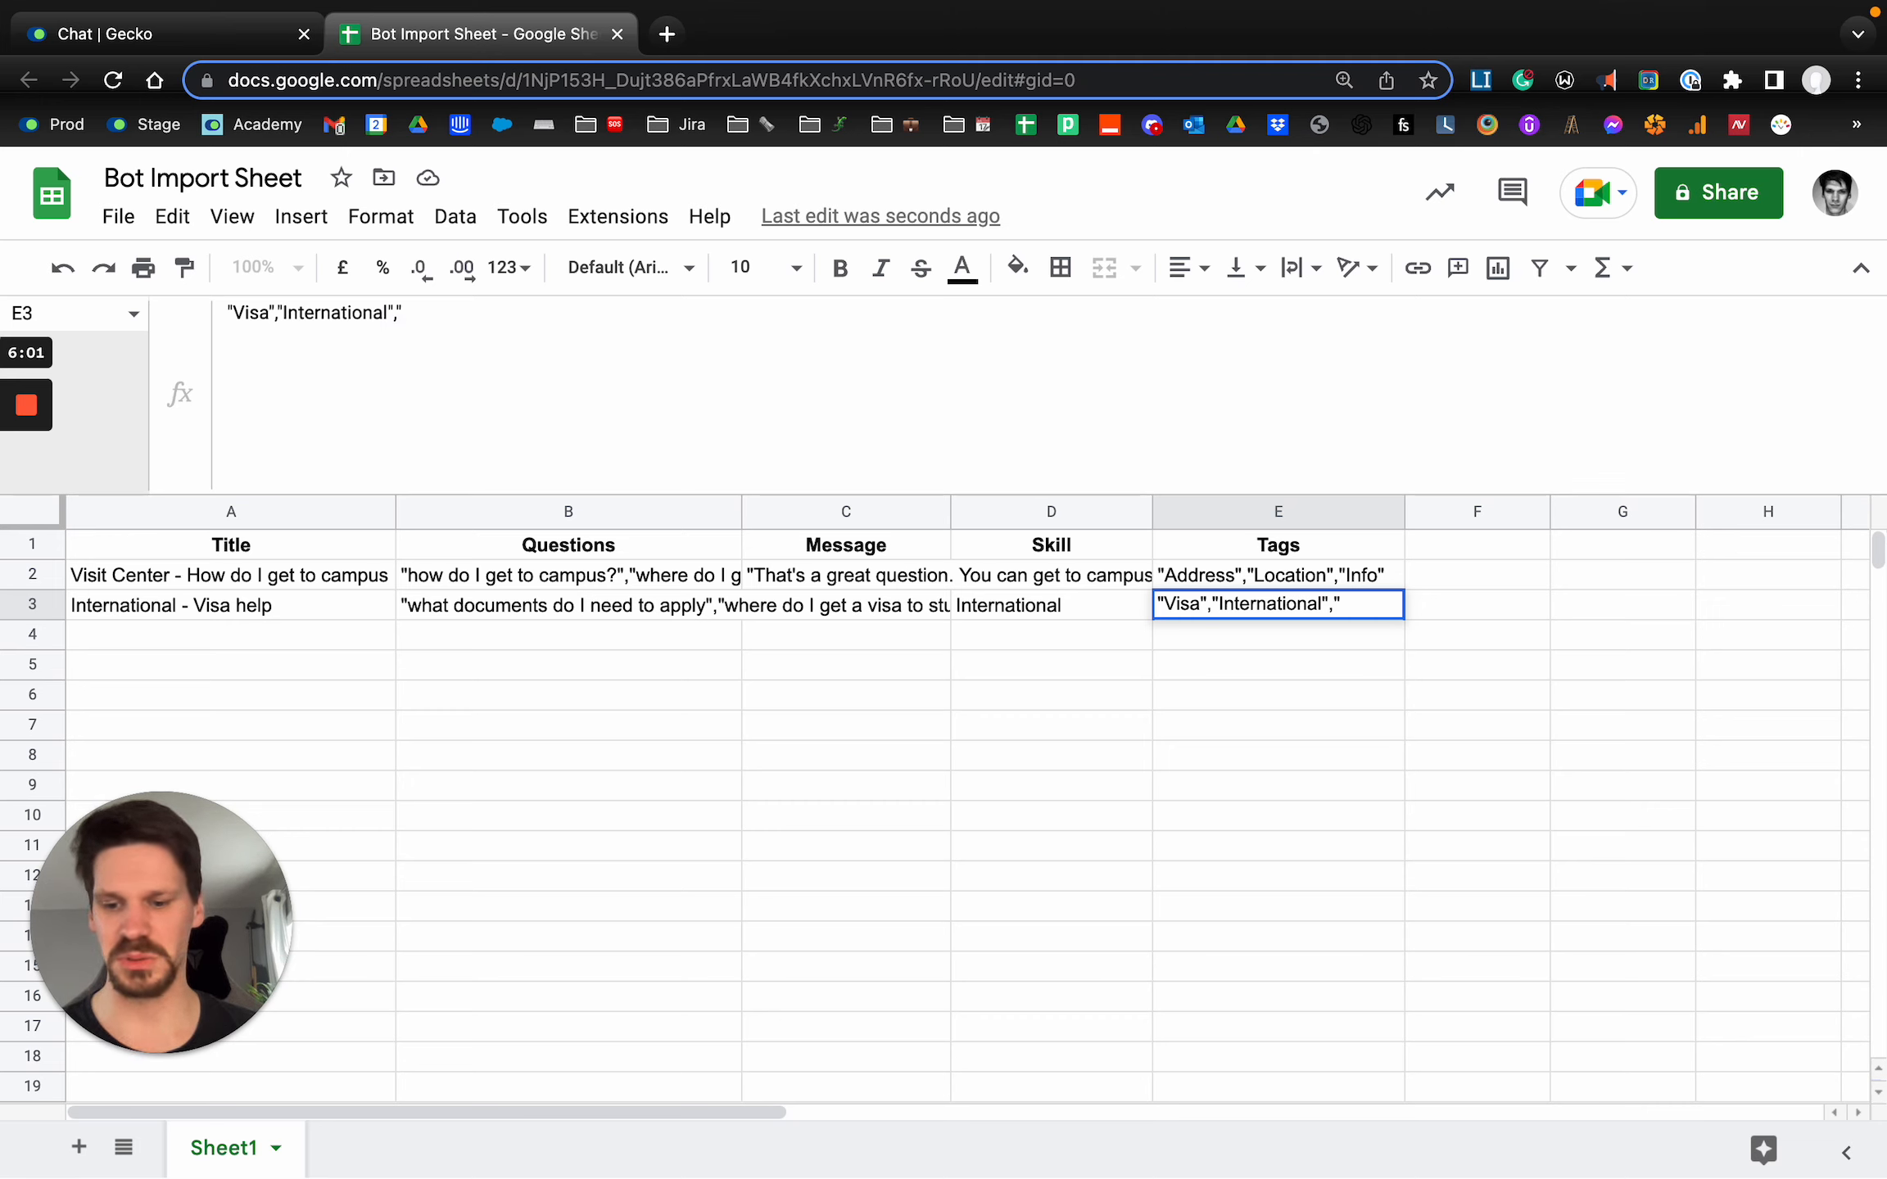
{"action": "type", "text": "\","}
{"action": "key", "text": "BackSpace"}
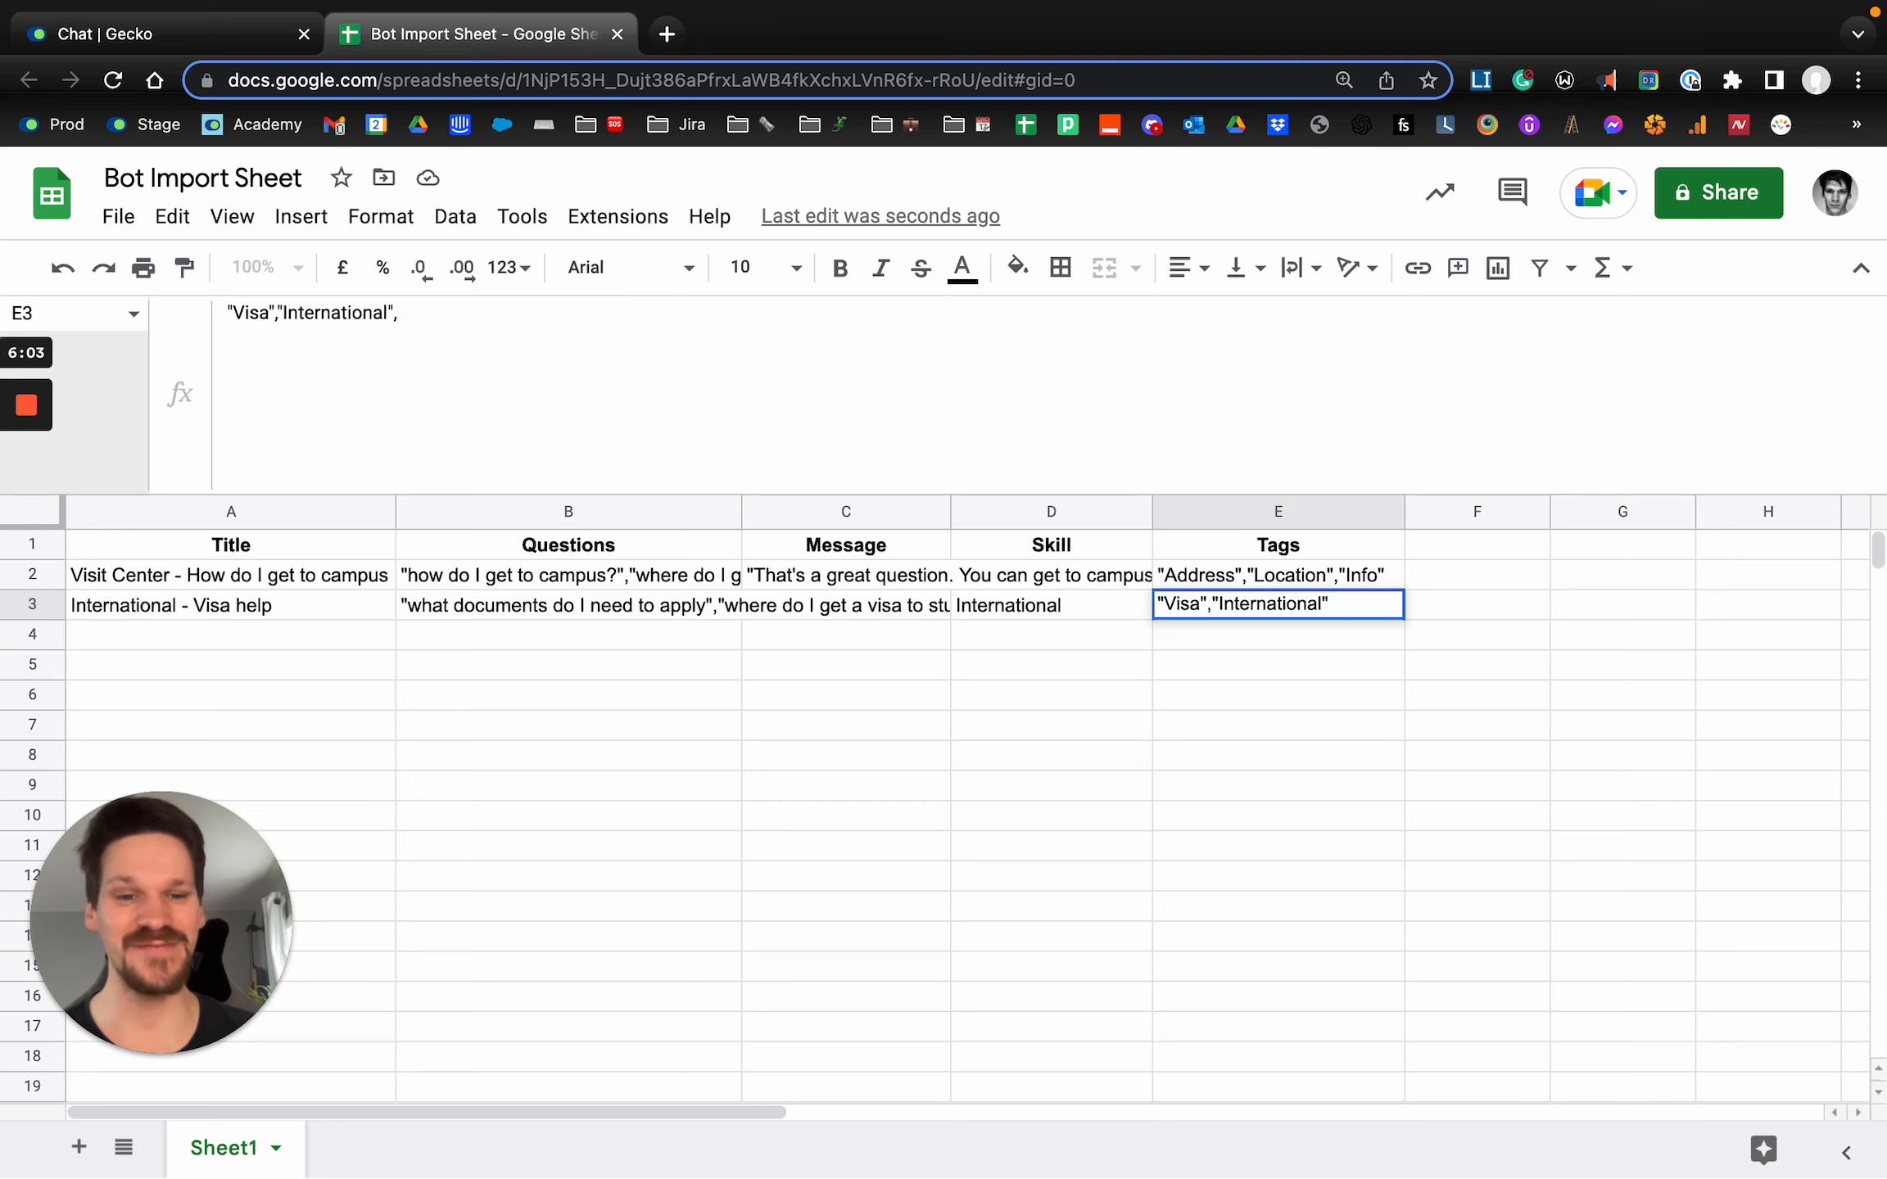
{"action": "left_click", "coordinate": [1136, 766]}
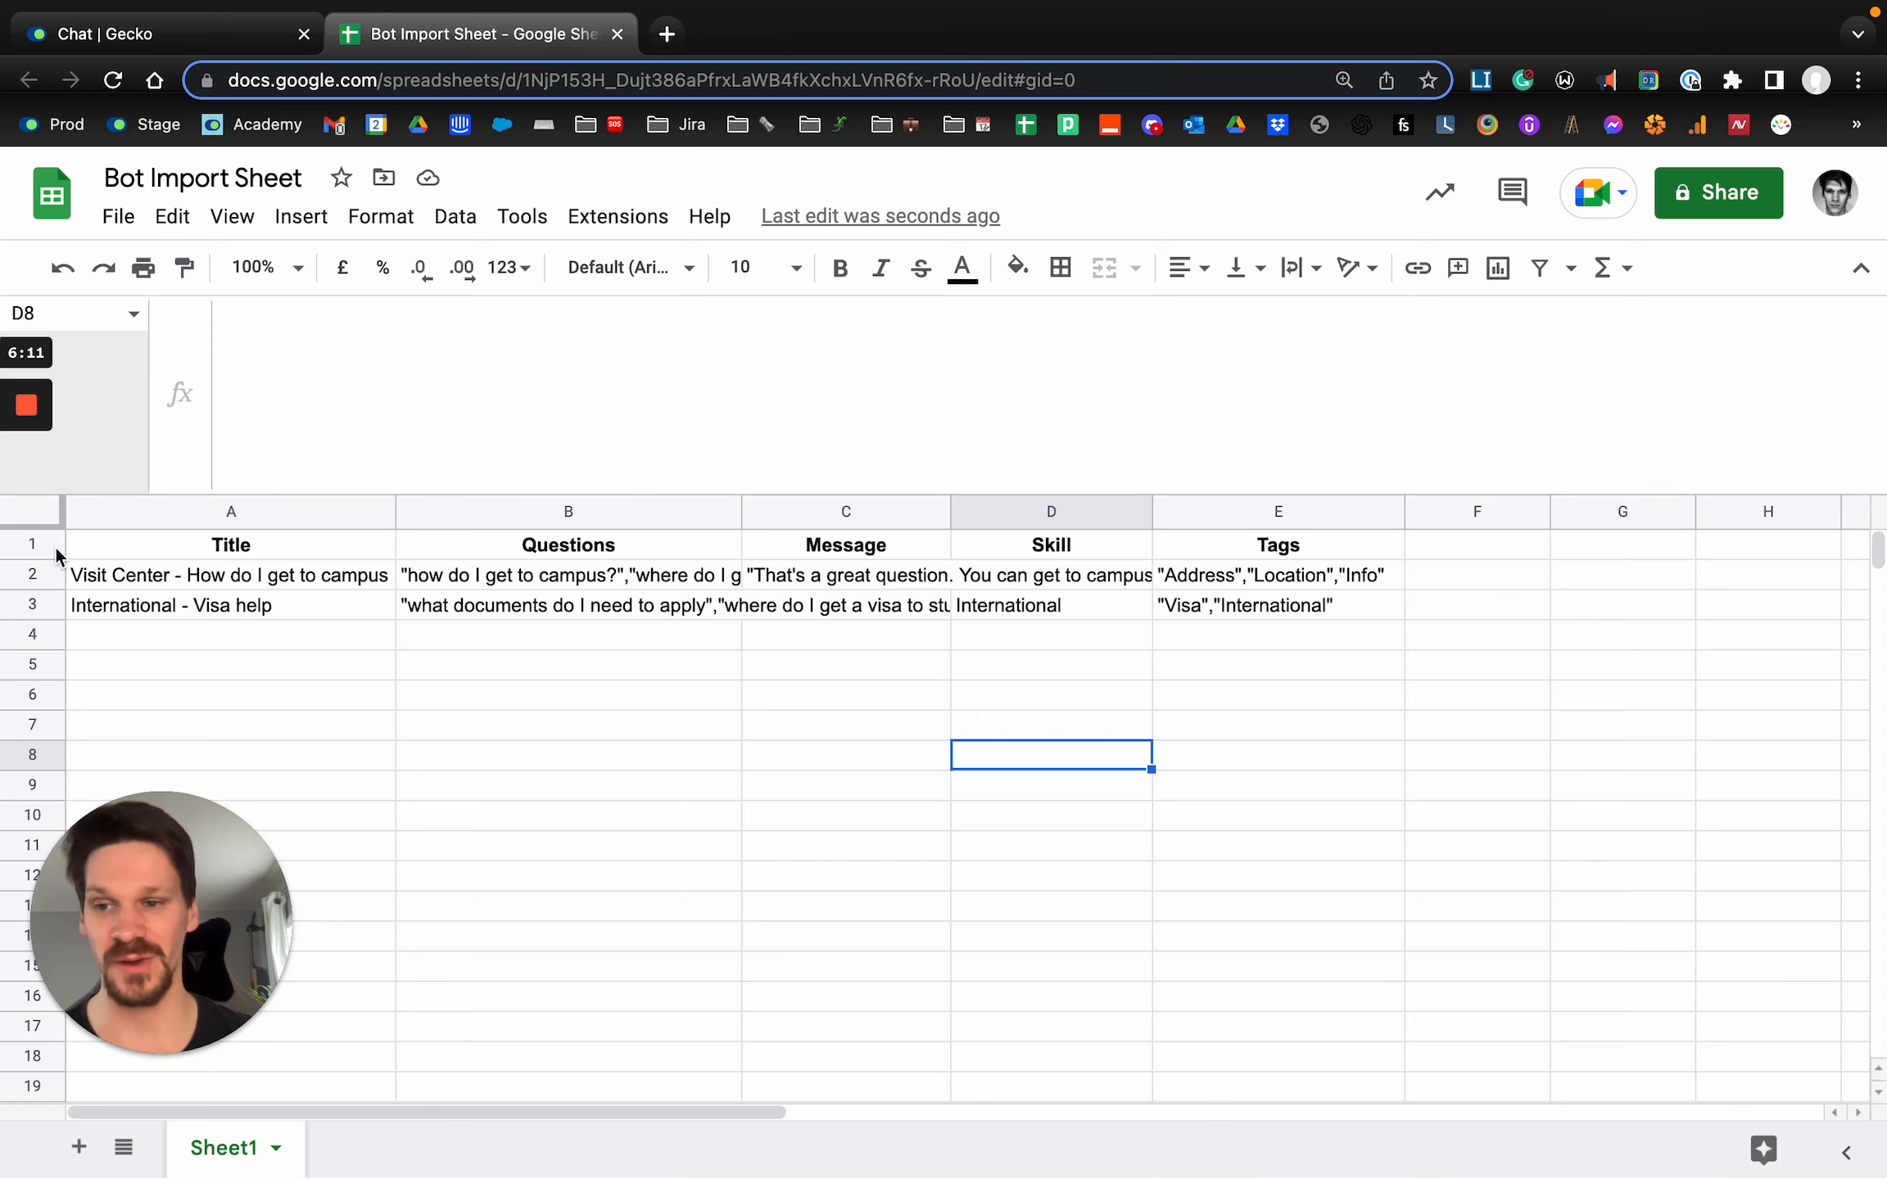
{"action": "left_click", "coordinate": [33, 544]}
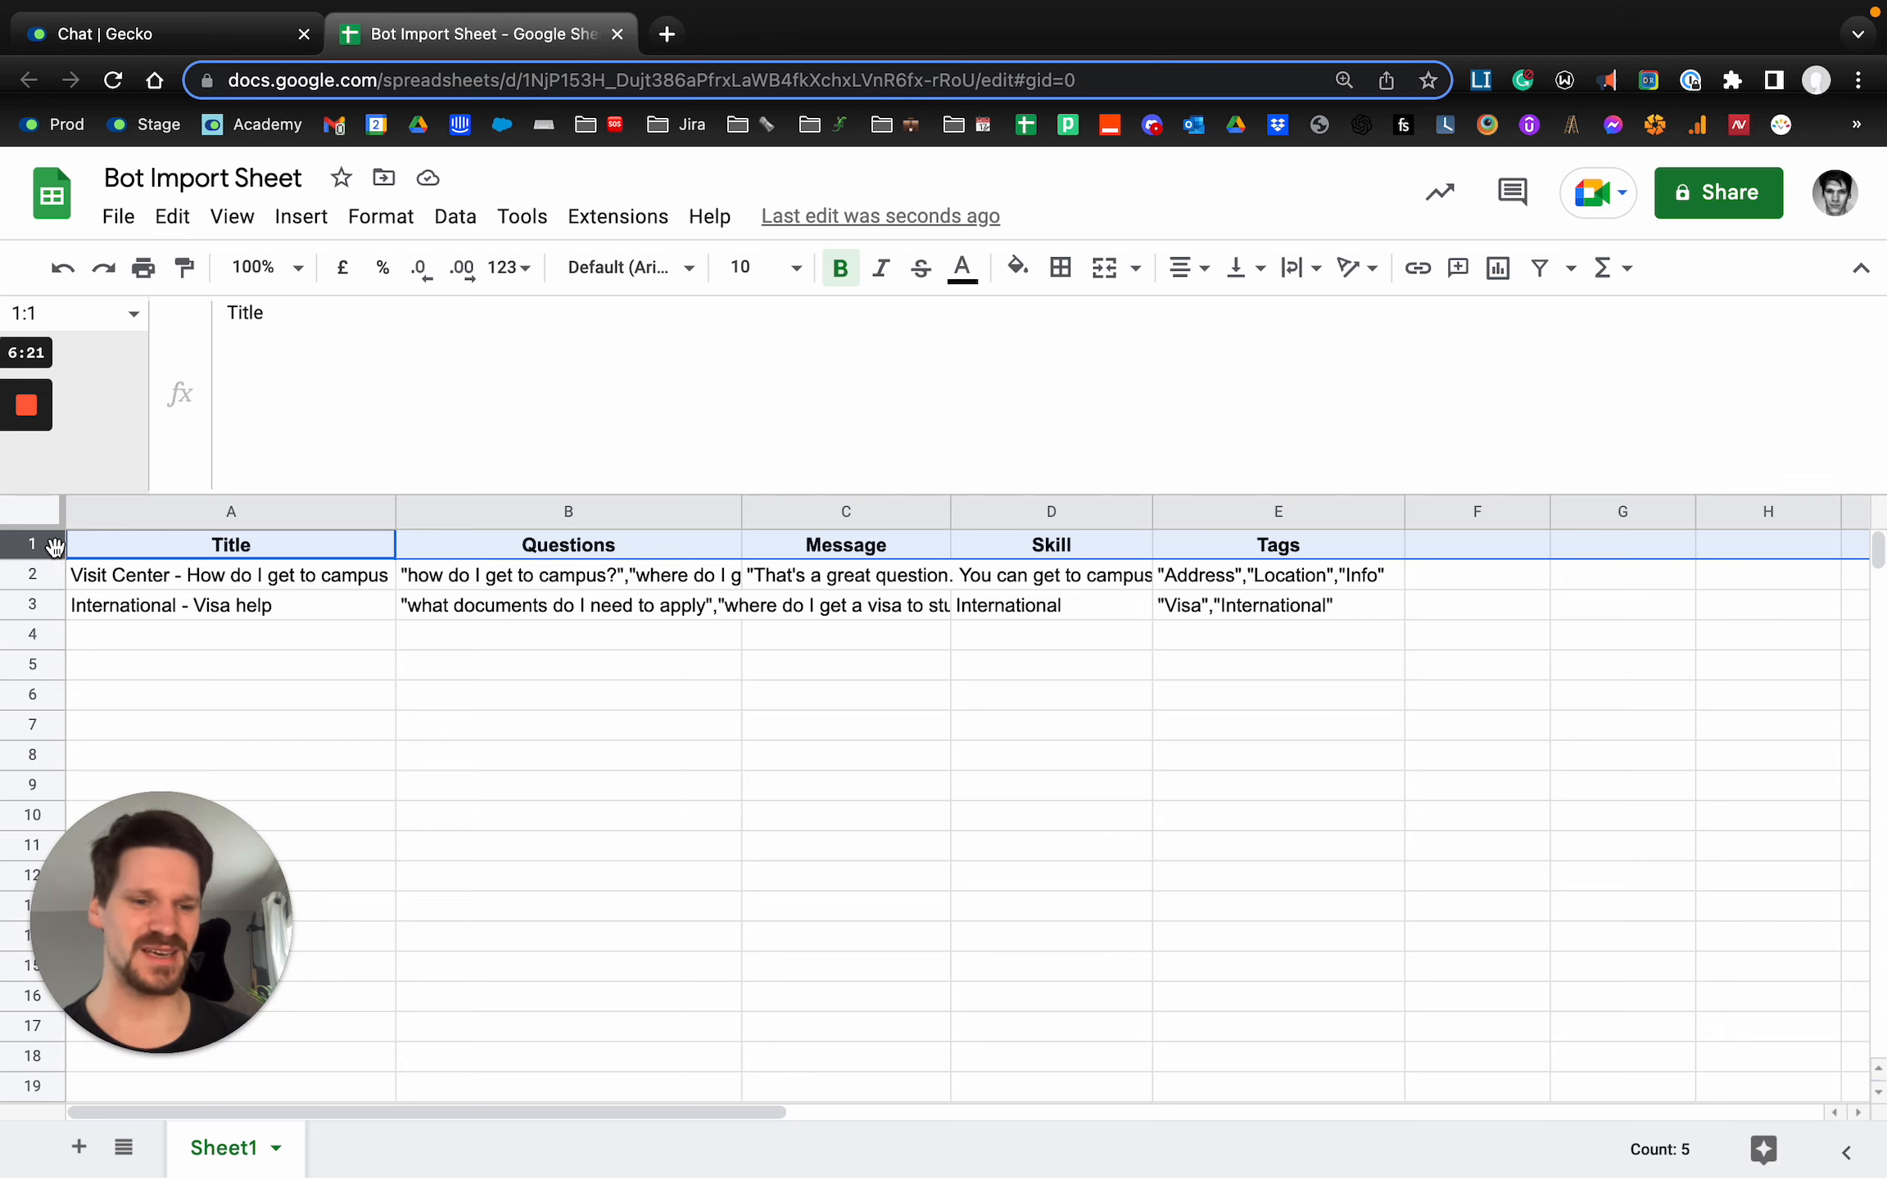
Delete the header row so the sheet contains only the two answer rows.
{"action": "right_click", "coordinate": [54, 546]}
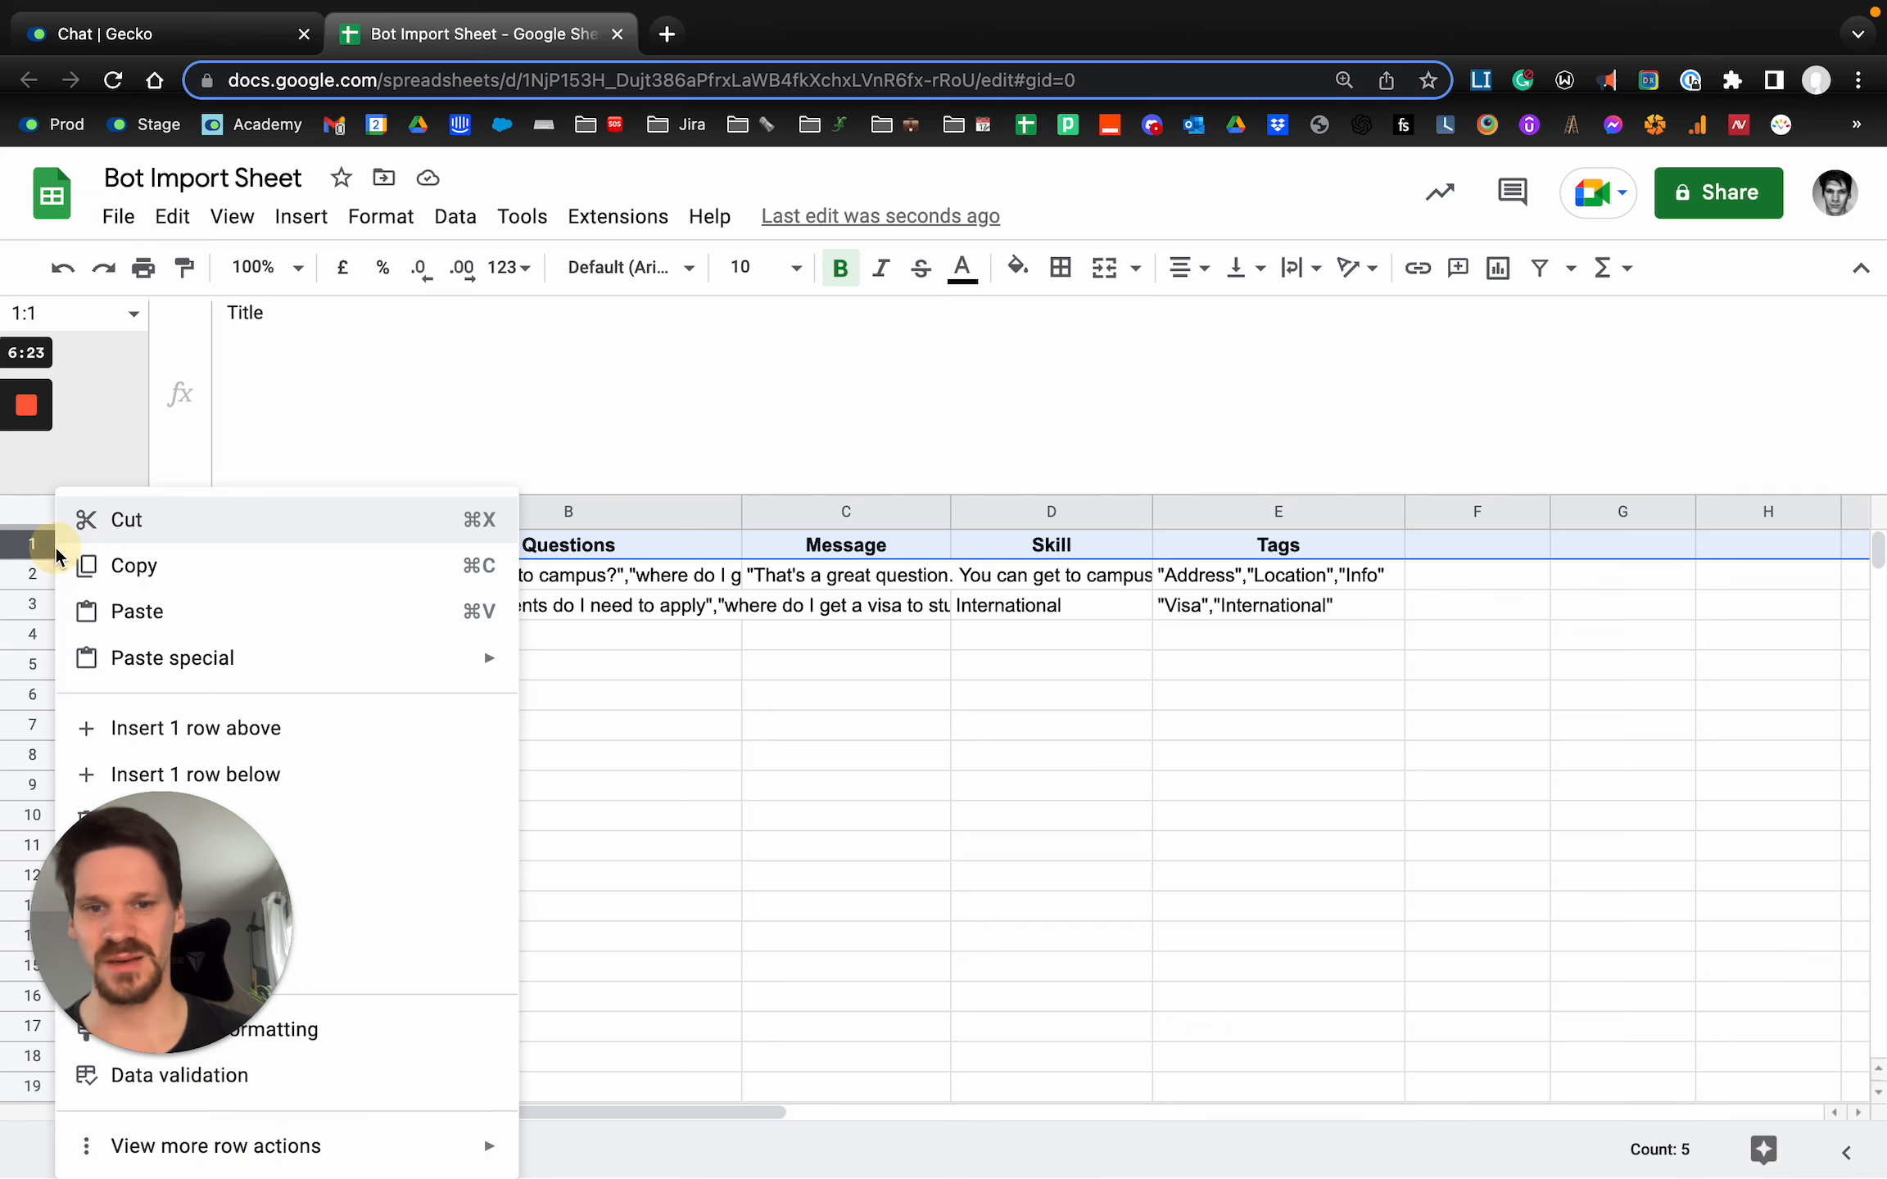
{"action": "key", "text": "Escape"}
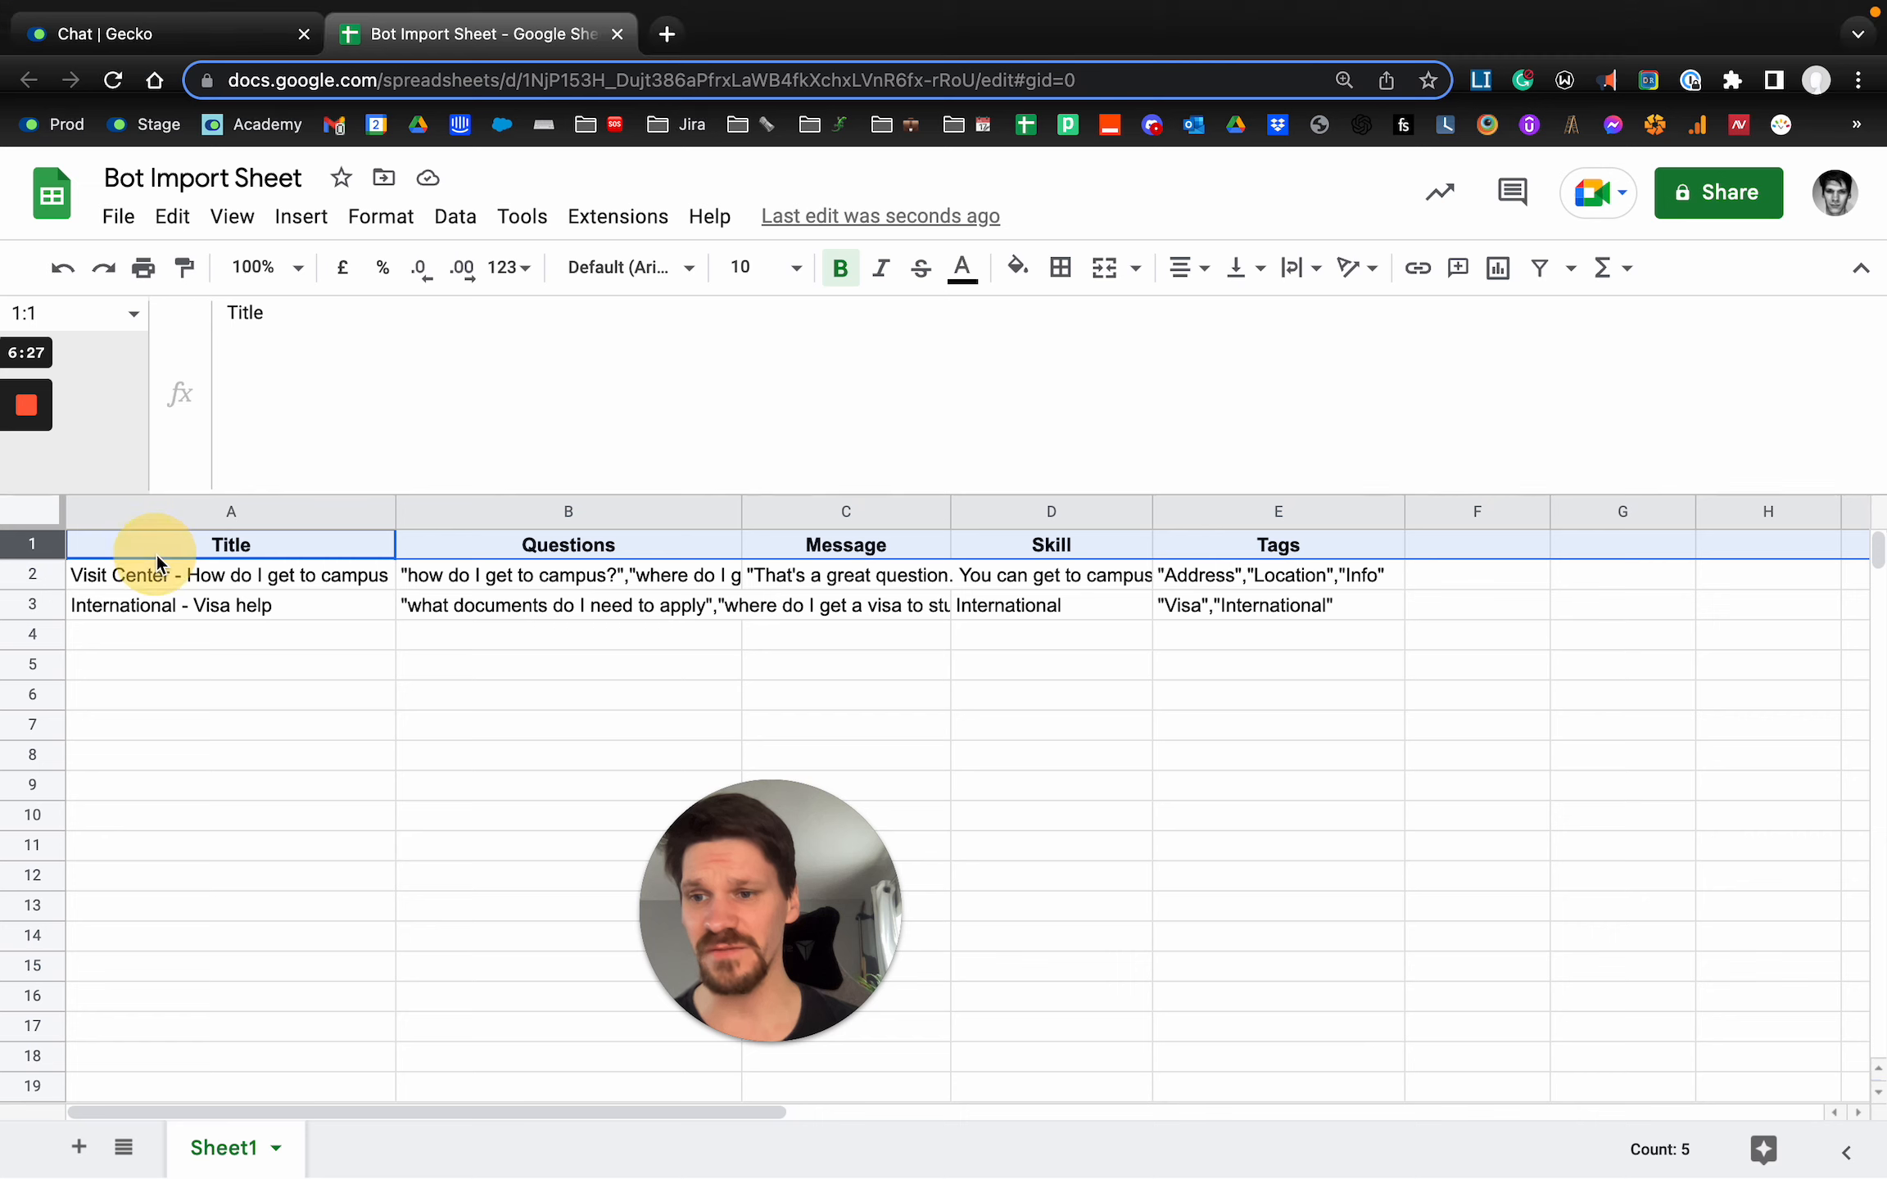
{"action": "left_click", "coordinate": [67, 547]}
{"action": "left_click", "coordinate": [59, 546]}
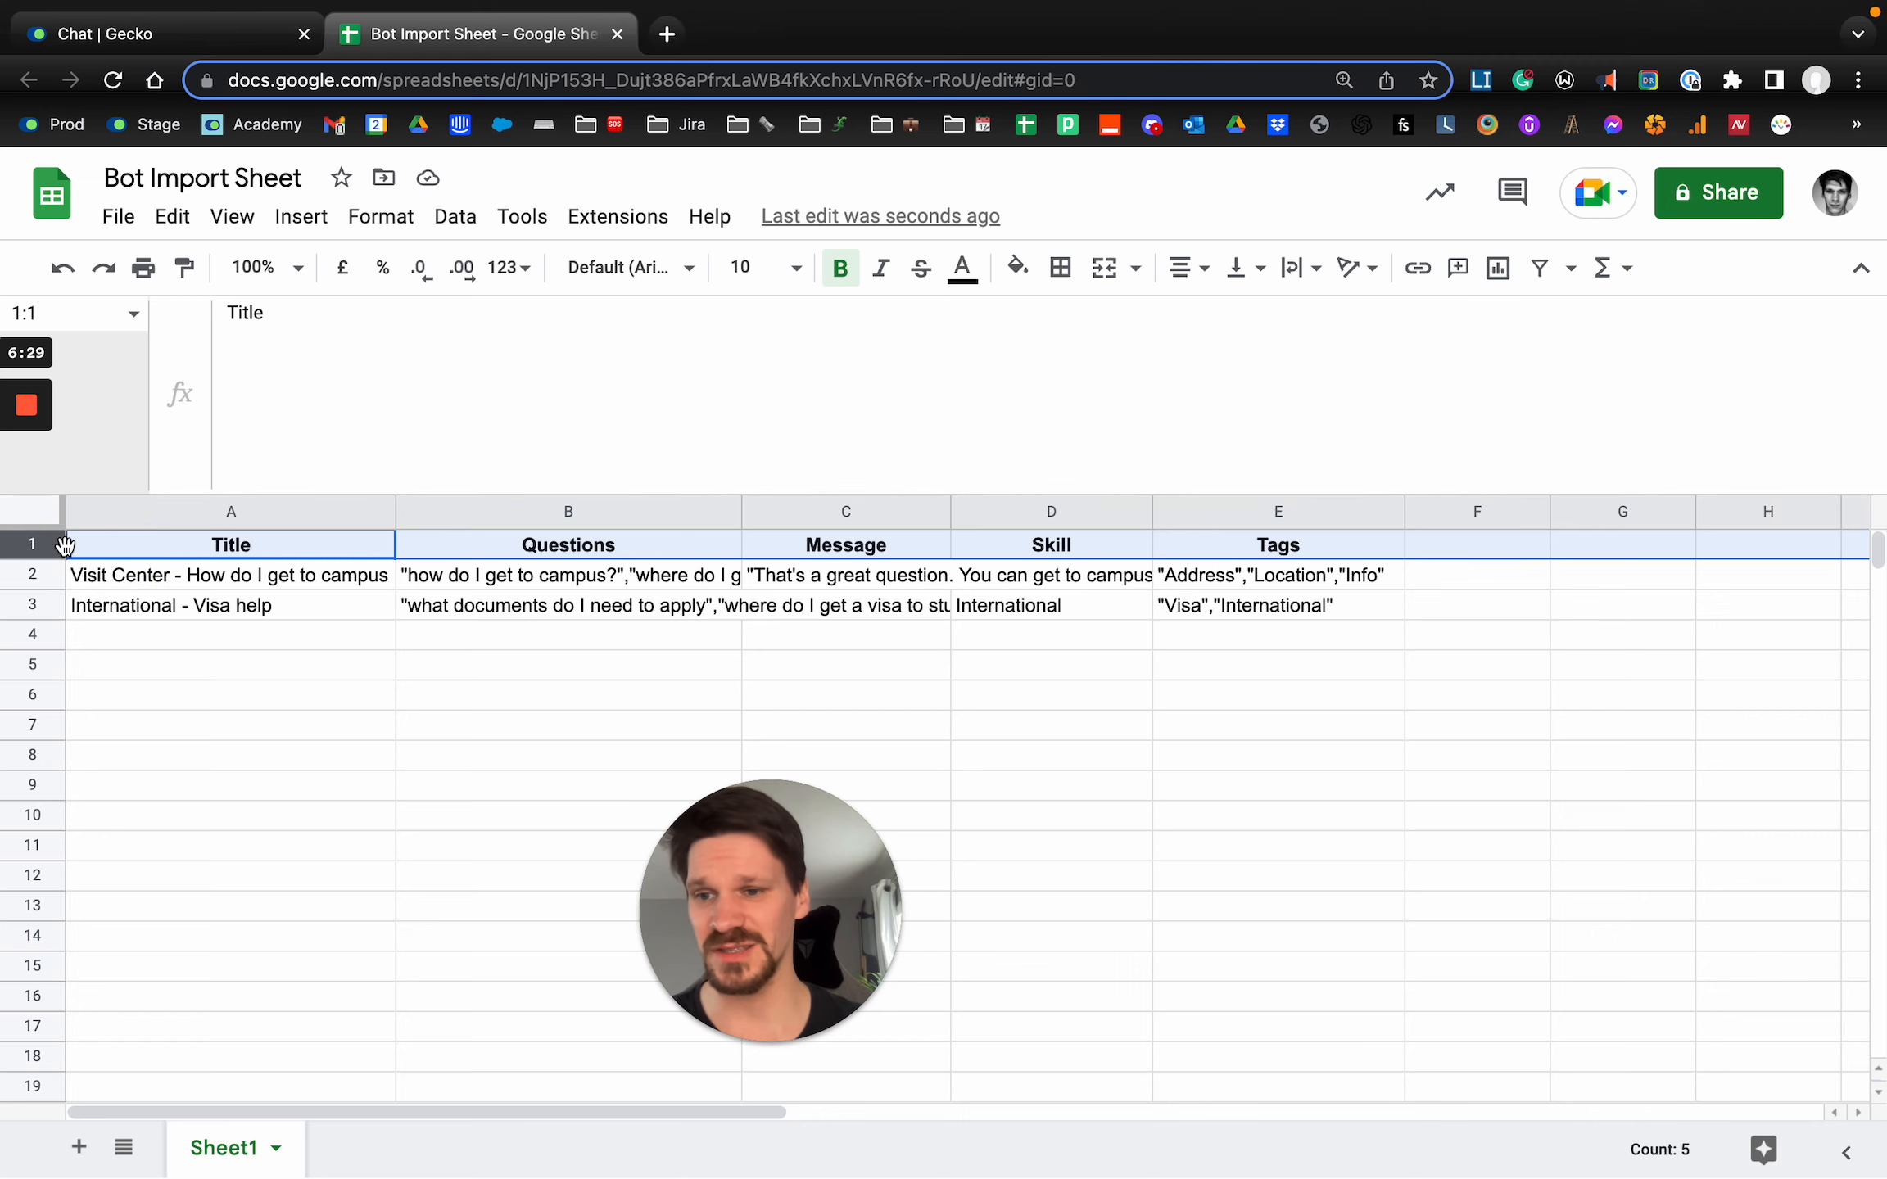
{"action": "right_click", "coordinate": [59, 547]}
{"action": "left_click", "coordinate": [219, 821]}
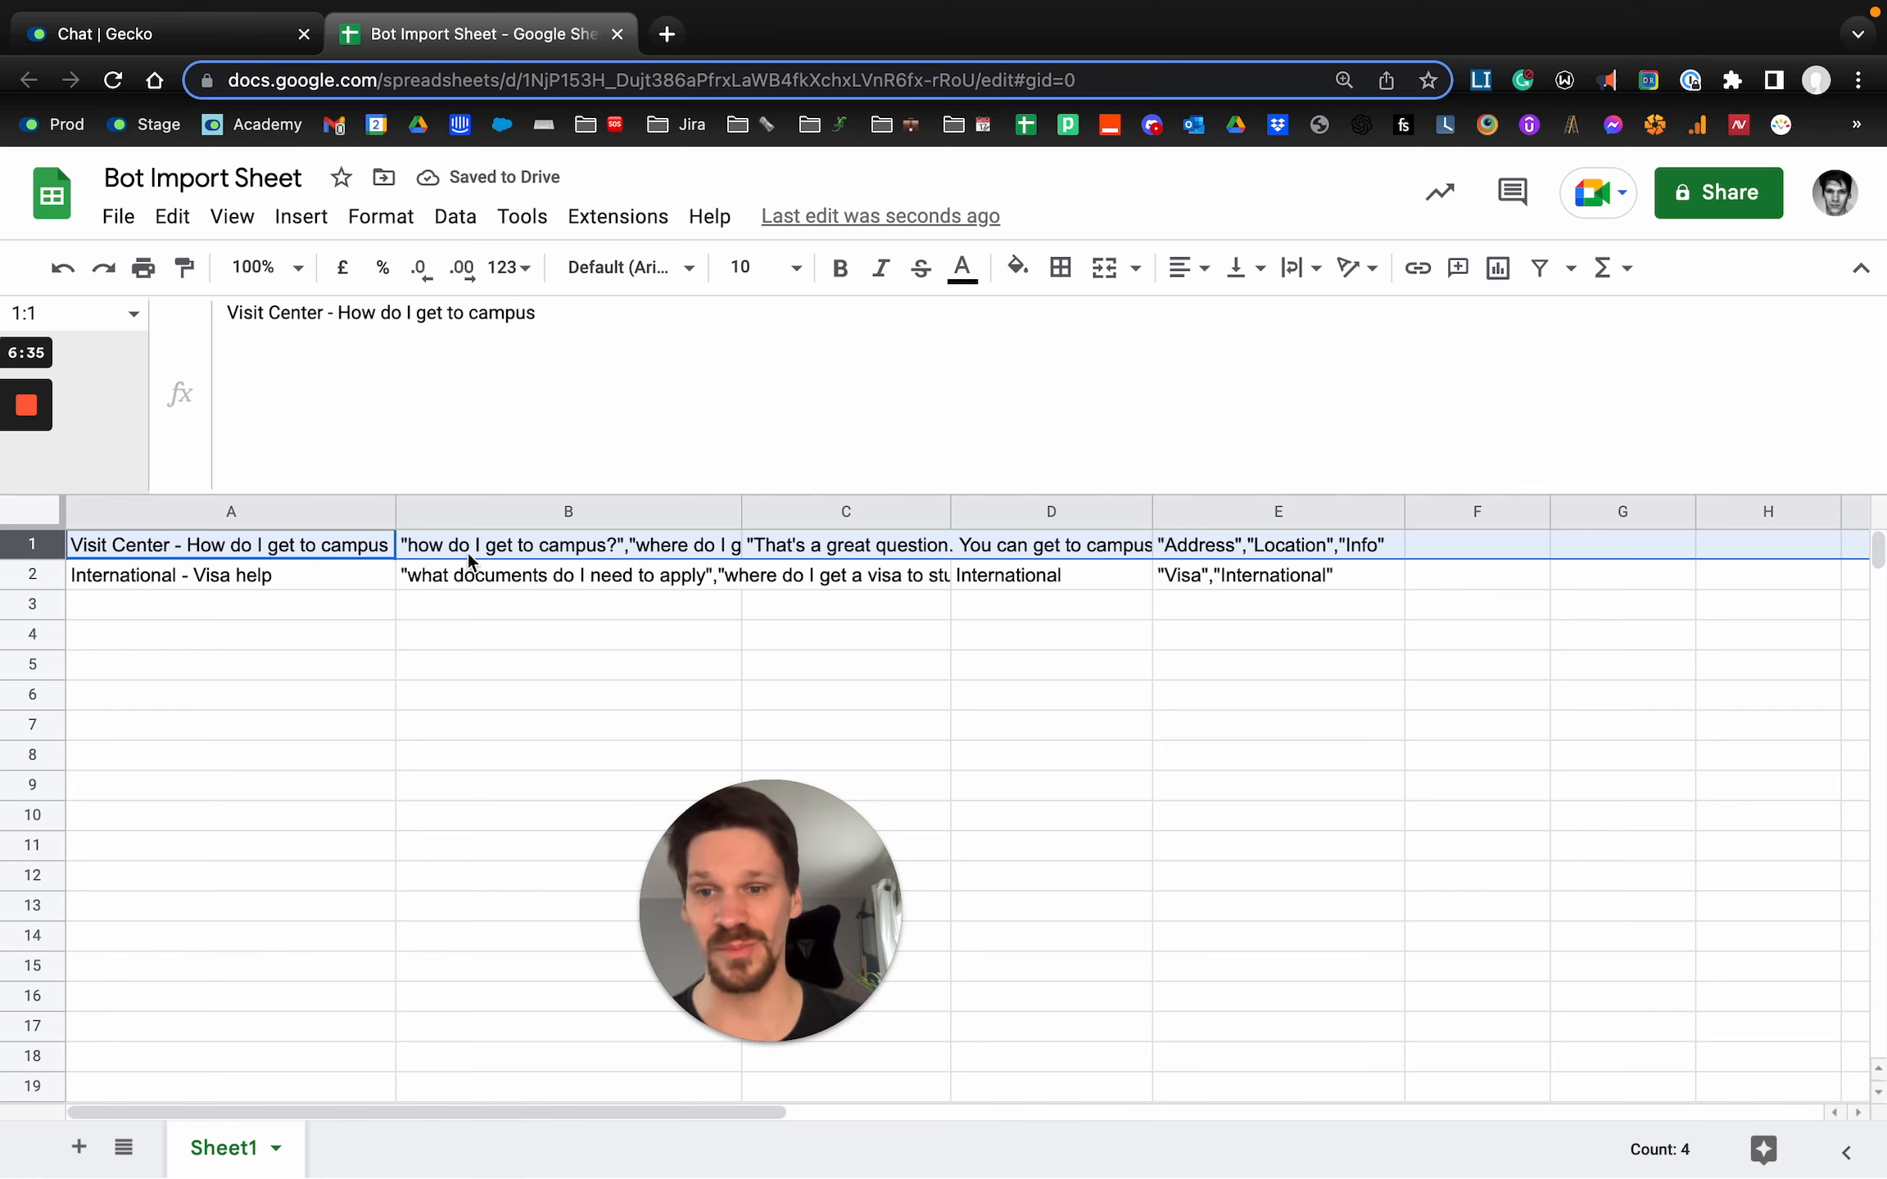
{"action": "left_click", "coordinate": [457, 610]}
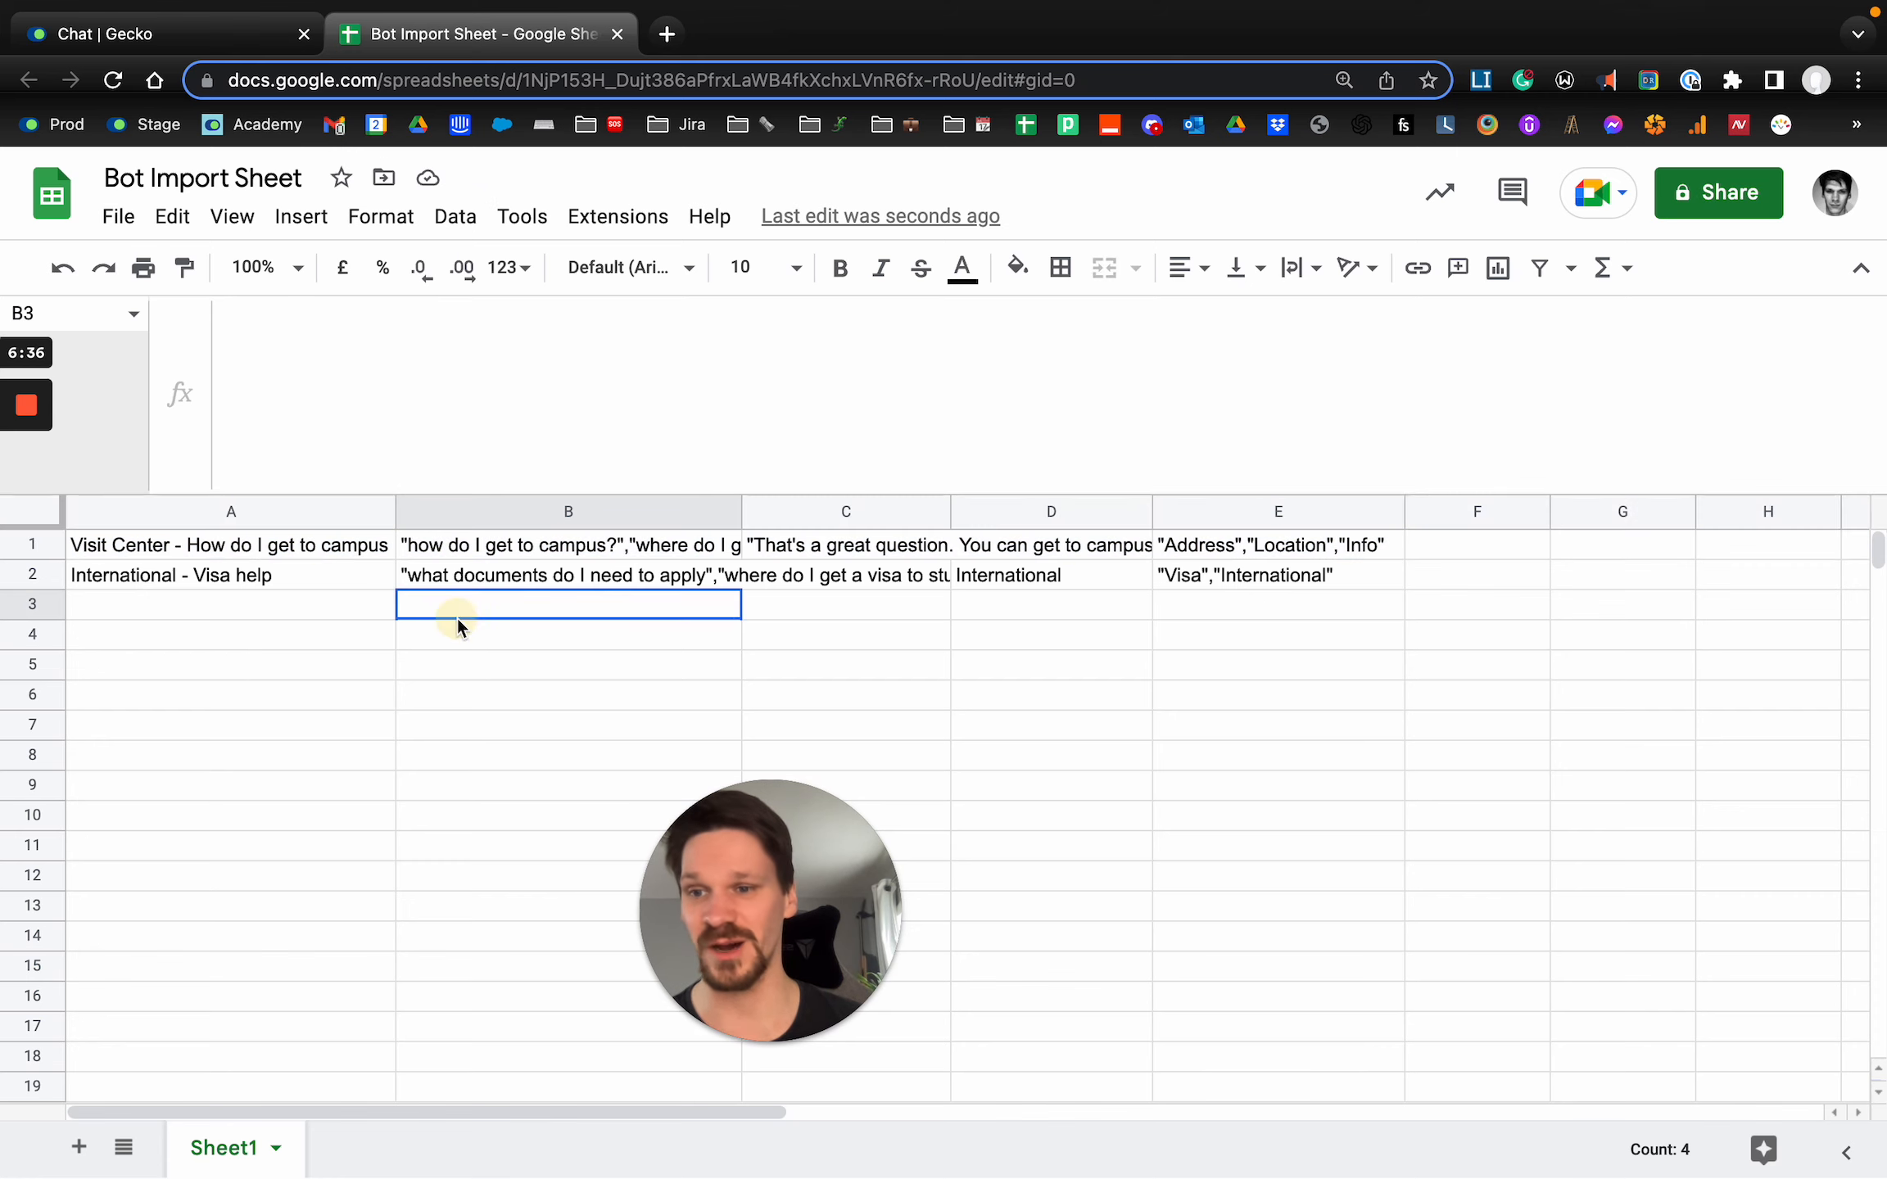
Download the Bot Import Sheet as a comma-separated values (.csv) file.
{"action": "left_click", "coordinate": [118, 216]}
{"action": "mouse_move", "coordinate": [244, 574]}
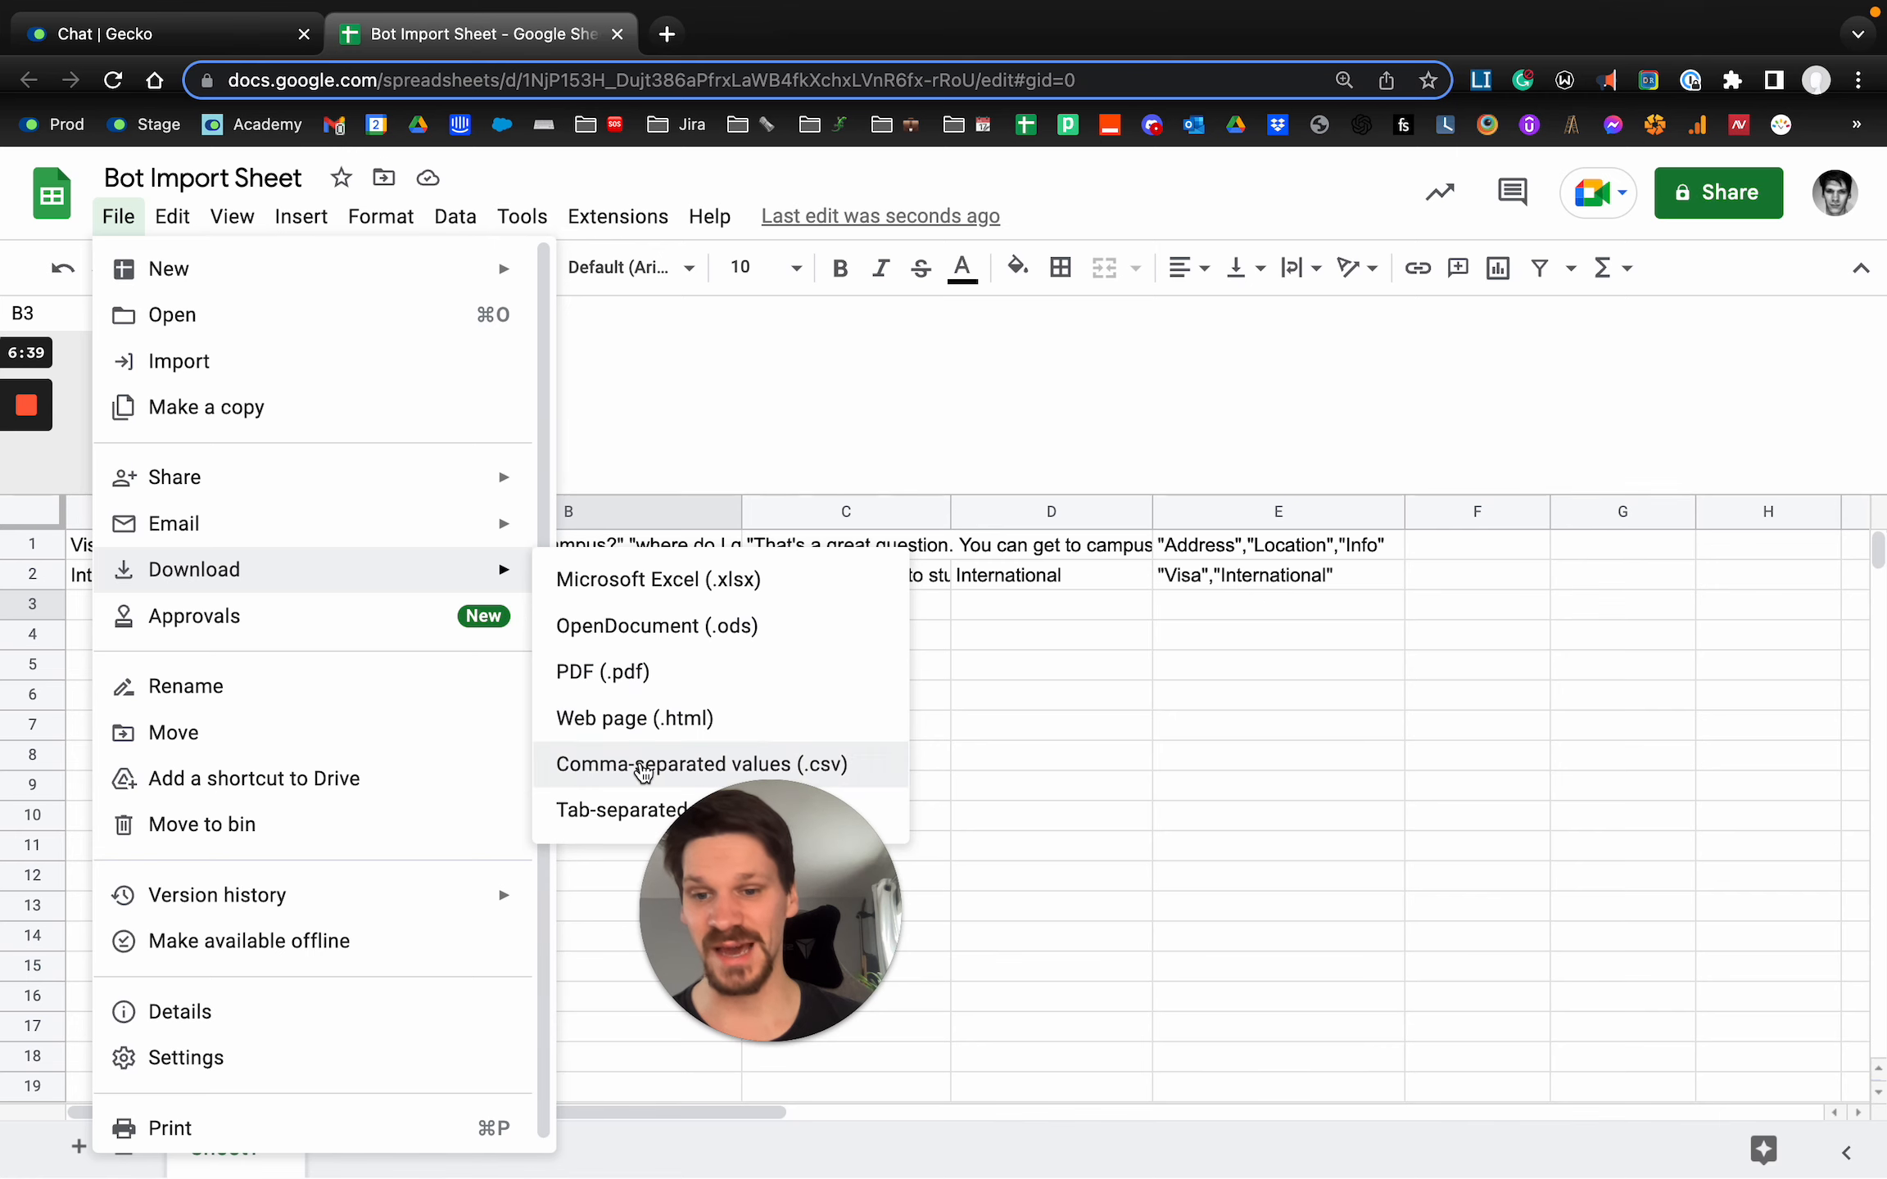
{"action": "left_click", "coordinate": [643, 764]}
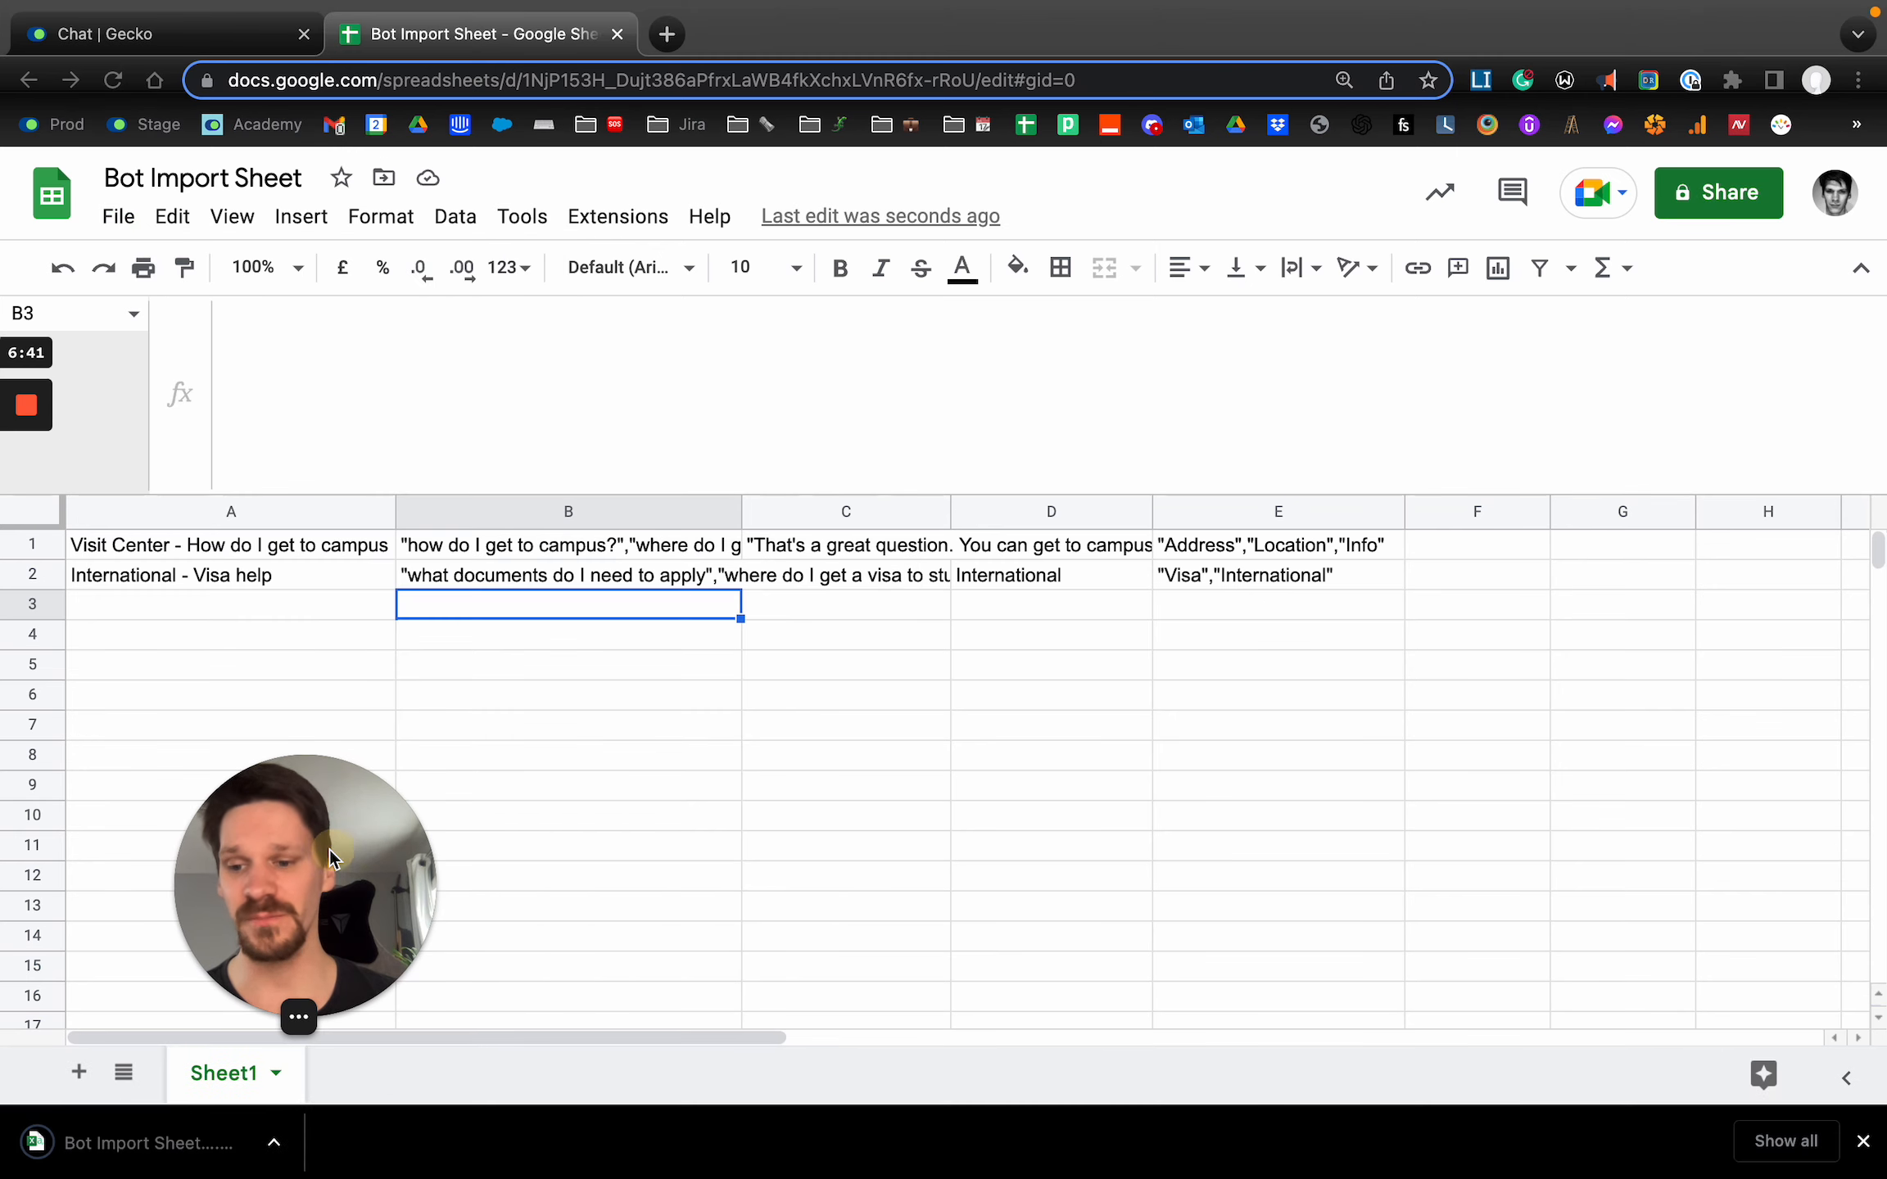
Switch to Gecko and import the downloaded Bot Import Sheet CSV into the Academy Bot's answers.
{"action": "left_click", "coordinate": [150, 38]}
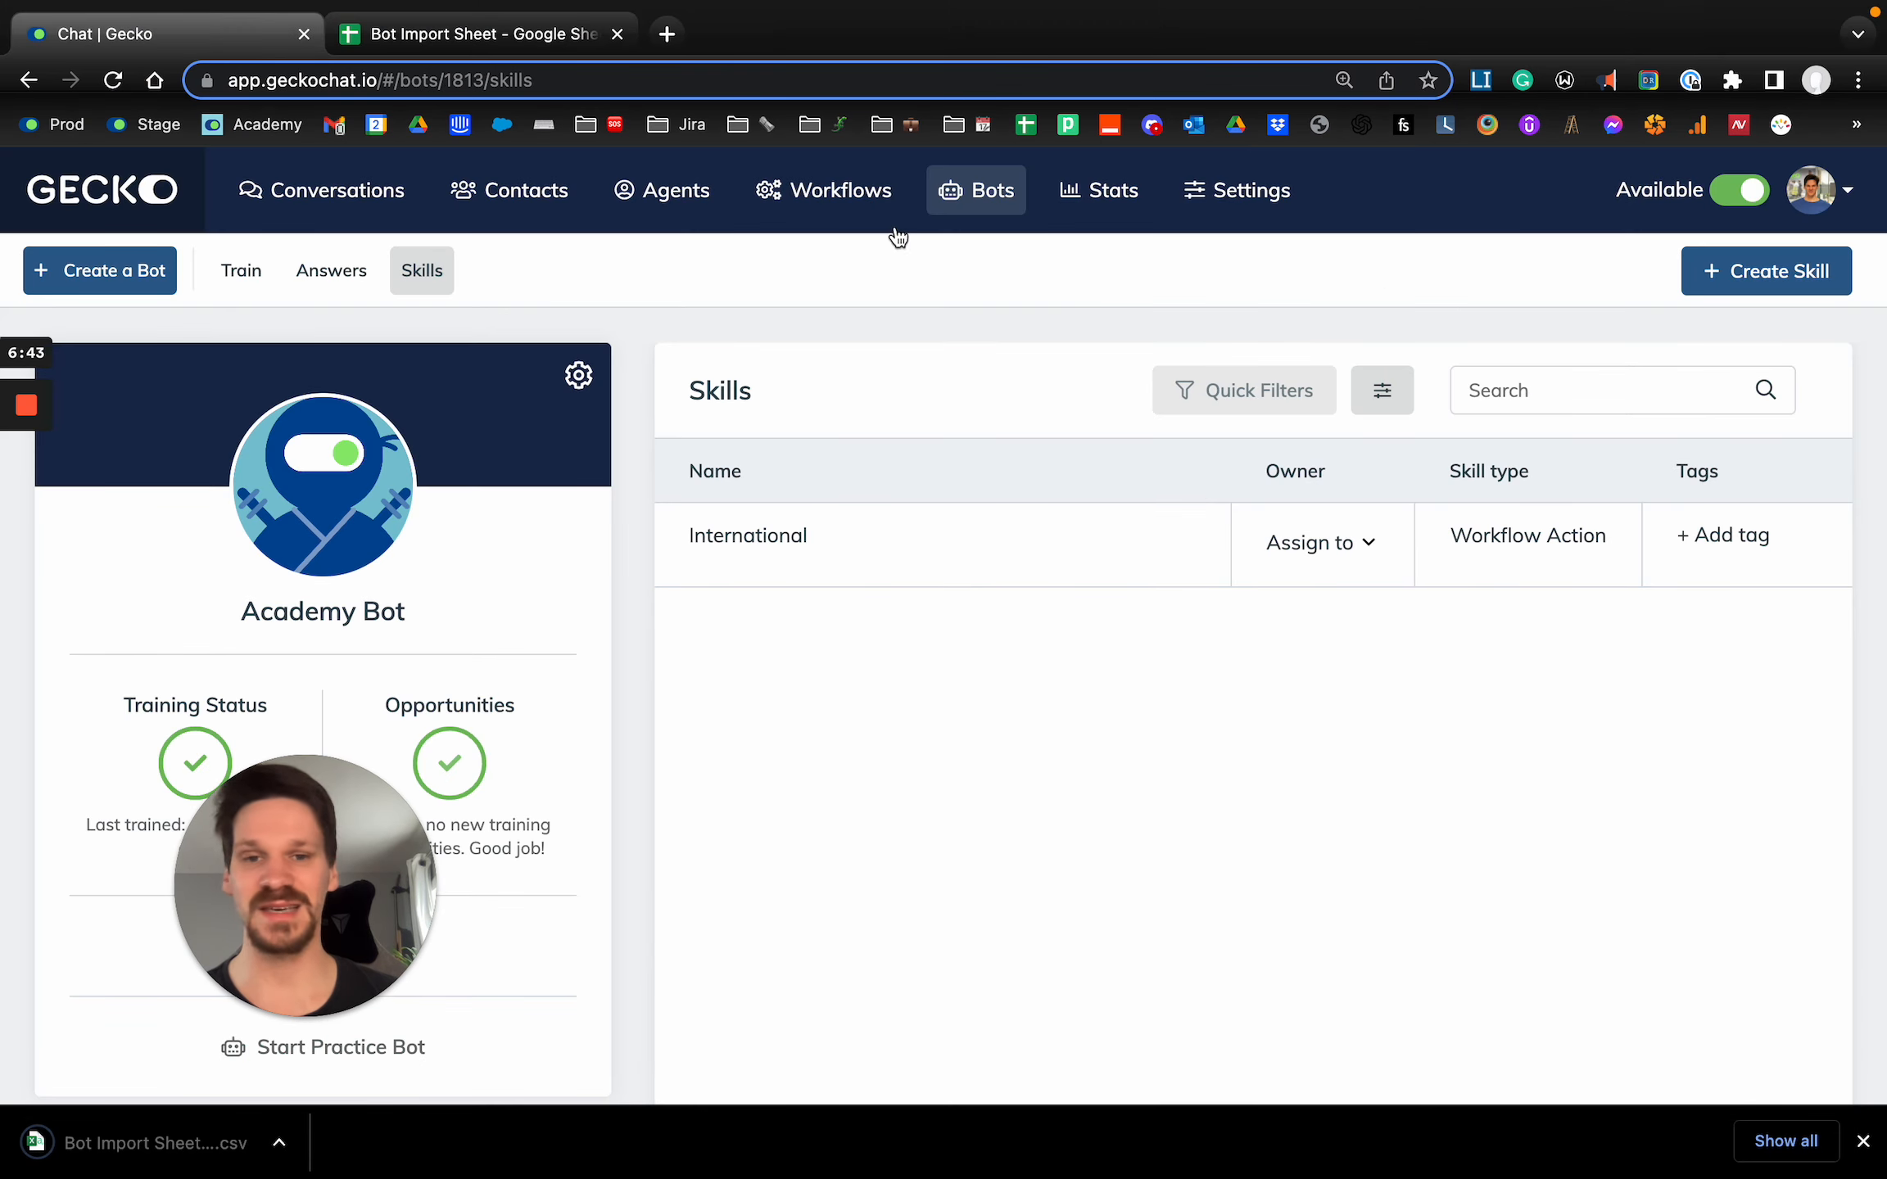
{"action": "left_click", "coordinate": [331, 277]}
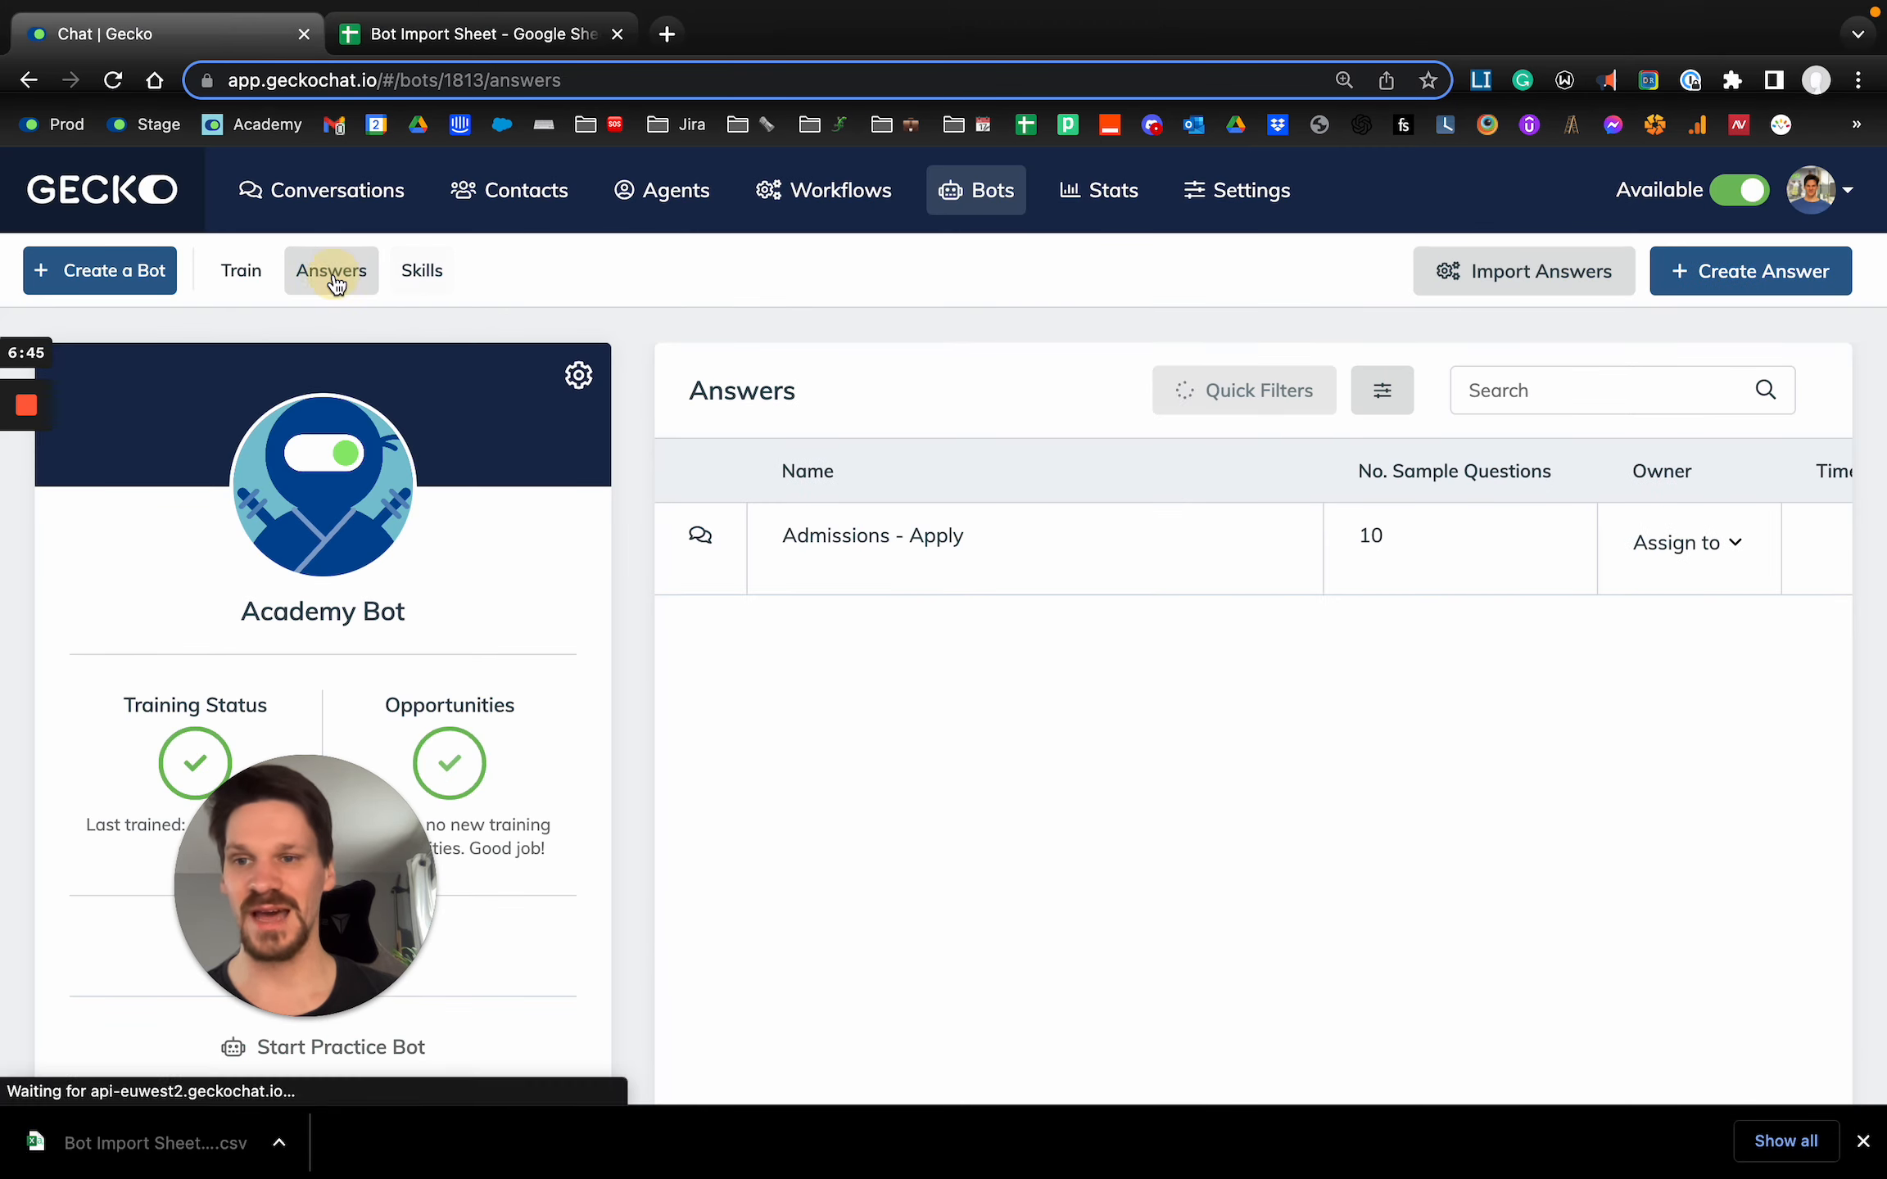
{"action": "left_click", "coordinate": [1516, 291]}
{"action": "left_click_drag", "start_coordinate": [196, 1161], "coordinate": [837, 400]}
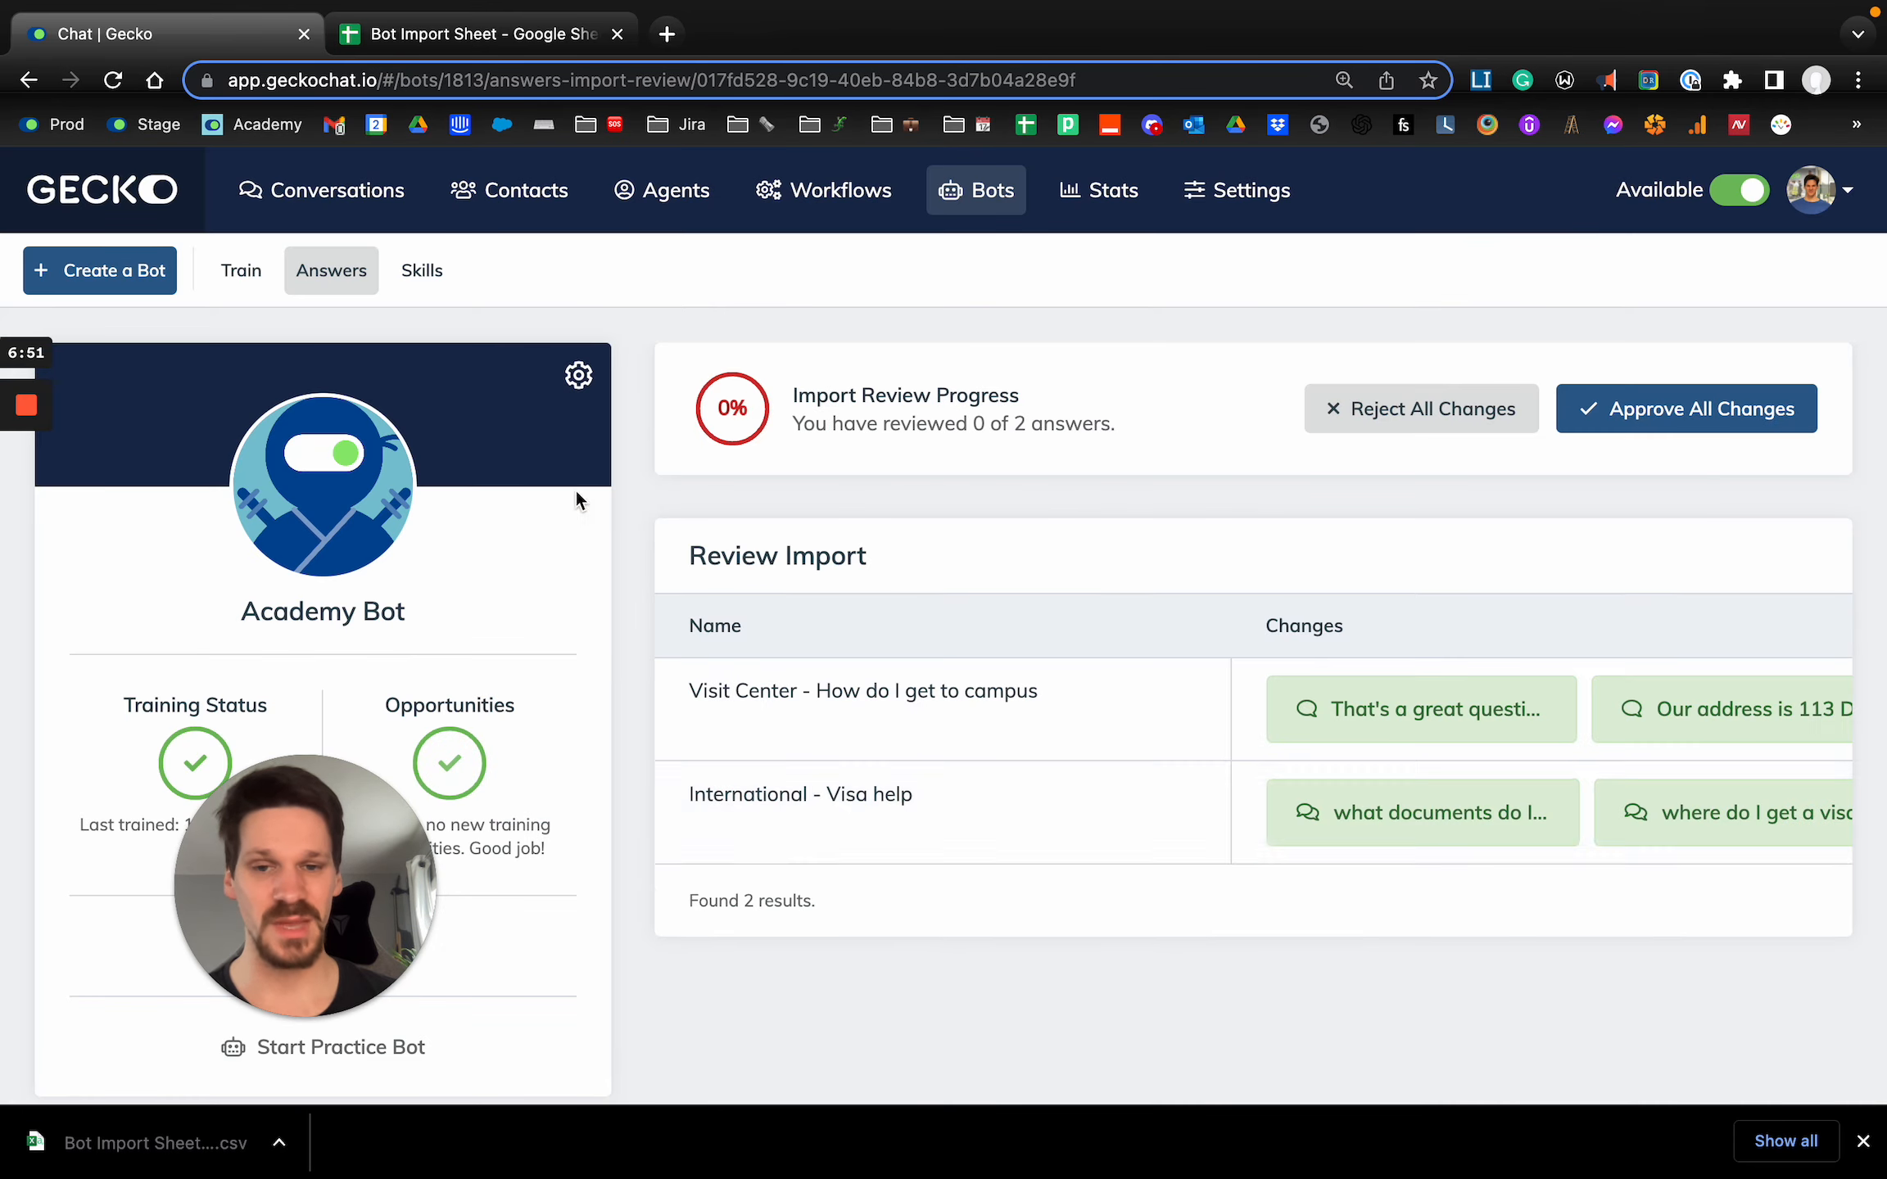
Review the proposed import changes for the "Visit Center - How do I get to campus" answer, including its messages and tags.
{"action": "scroll", "coordinate": [983, 724], "scroll_direction": "down", "scroll_amount": 1}
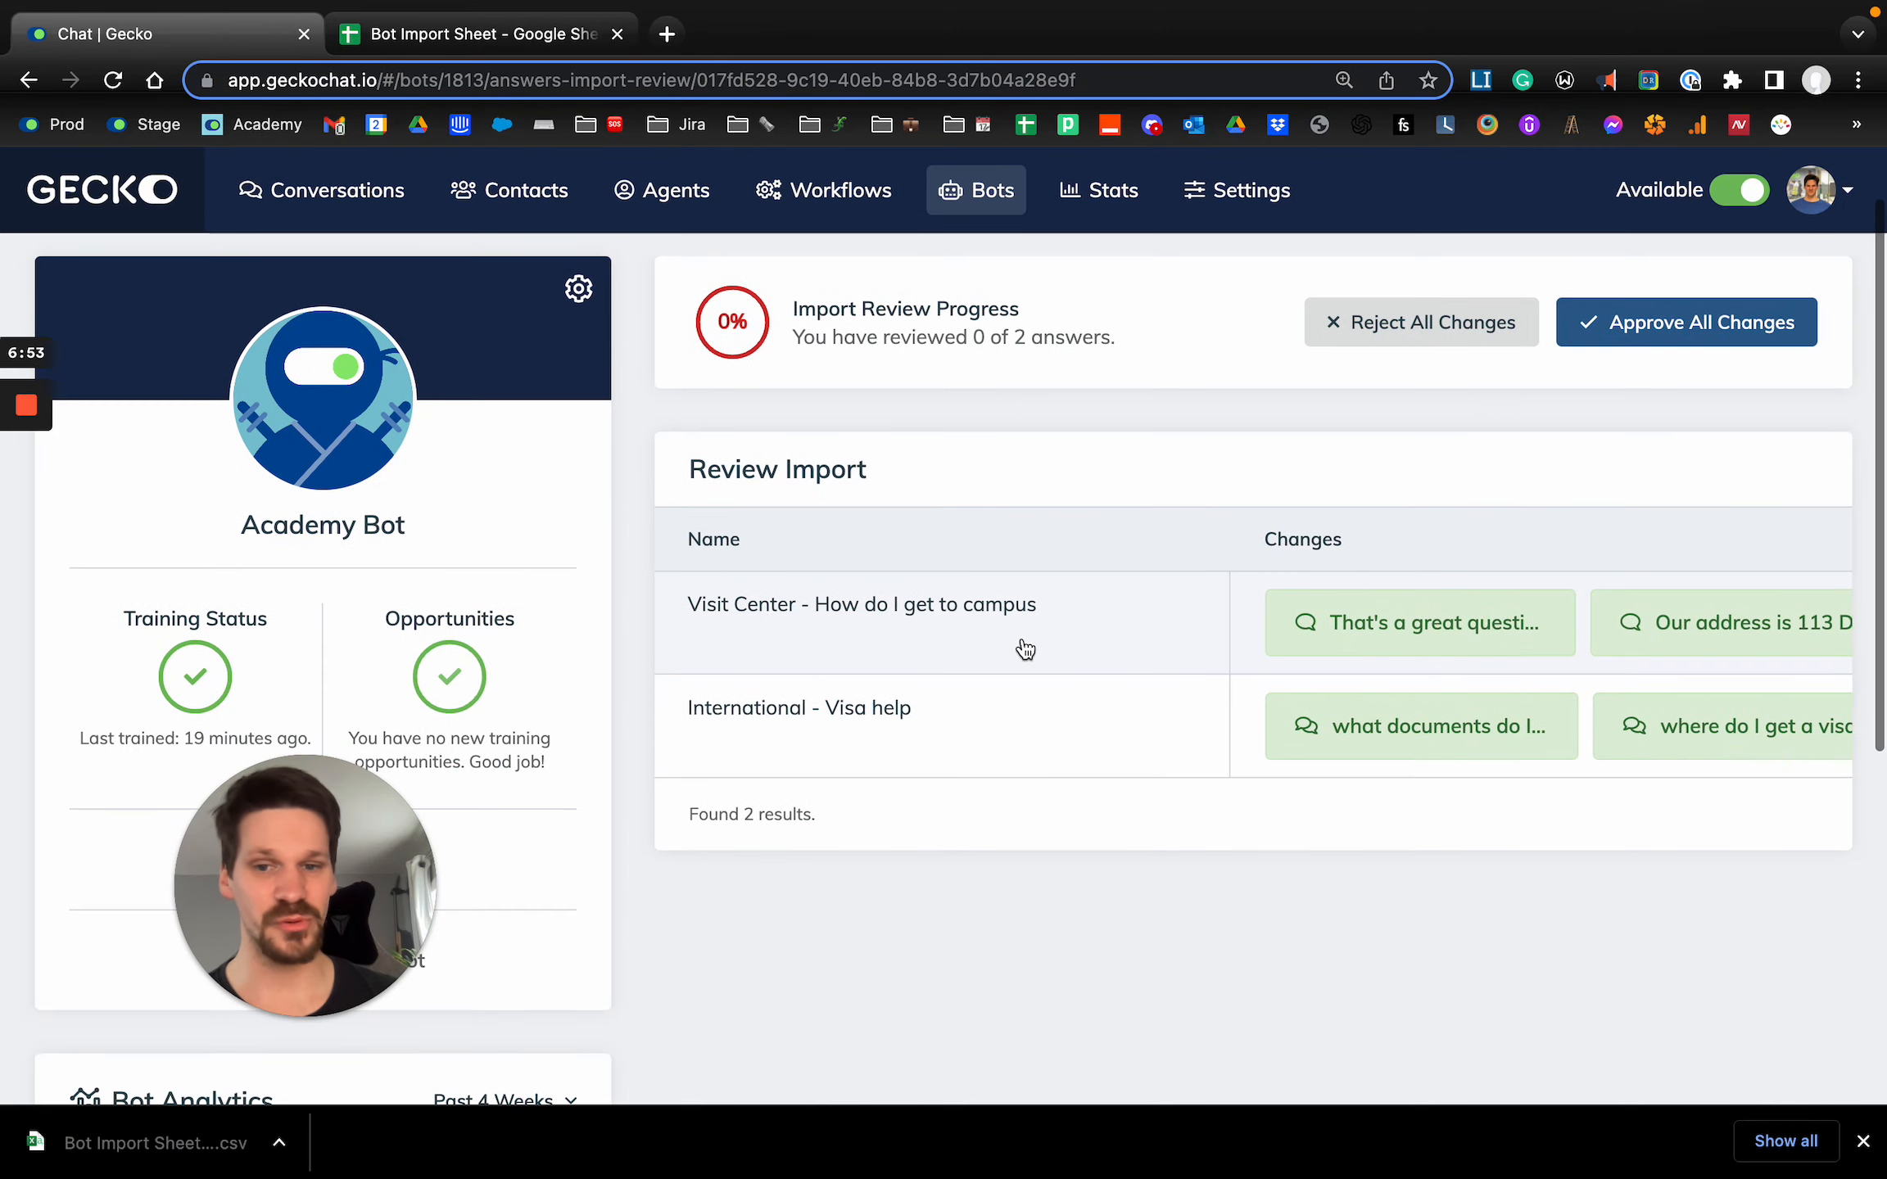
{"action": "scroll", "coordinate": [1018, 645], "scroll_direction": "right", "scroll_amount": 4}
{"action": "scroll", "coordinate": [952, 619], "scroll_direction": "left", "scroll_amount": 4}
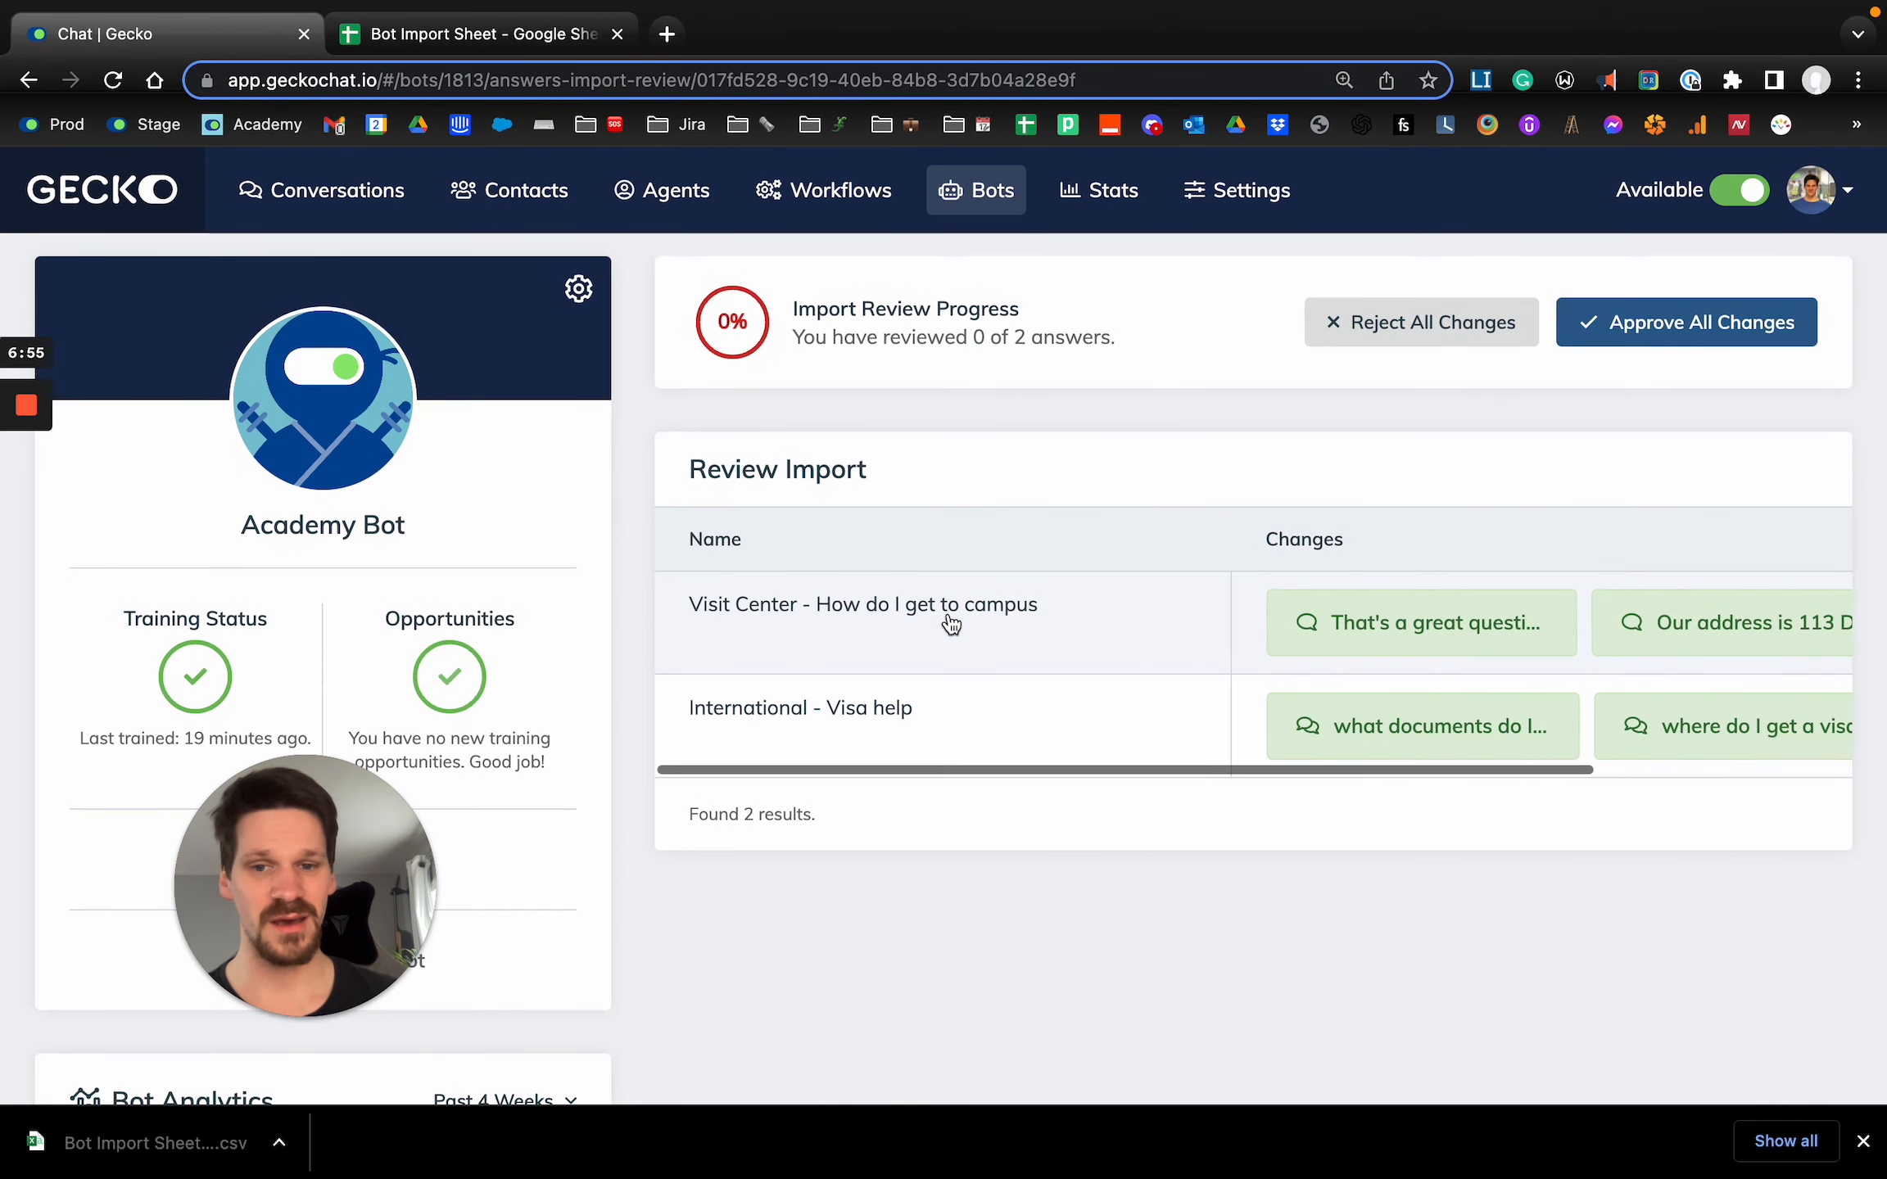
{"action": "left_click", "coordinate": [961, 621]}
{"action": "scroll", "coordinate": [847, 561], "scroll_direction": "down", "scroll_amount": 1}
{"action": "scroll", "coordinate": [844, 553], "scroll_direction": "down", "scroll_amount": 10}
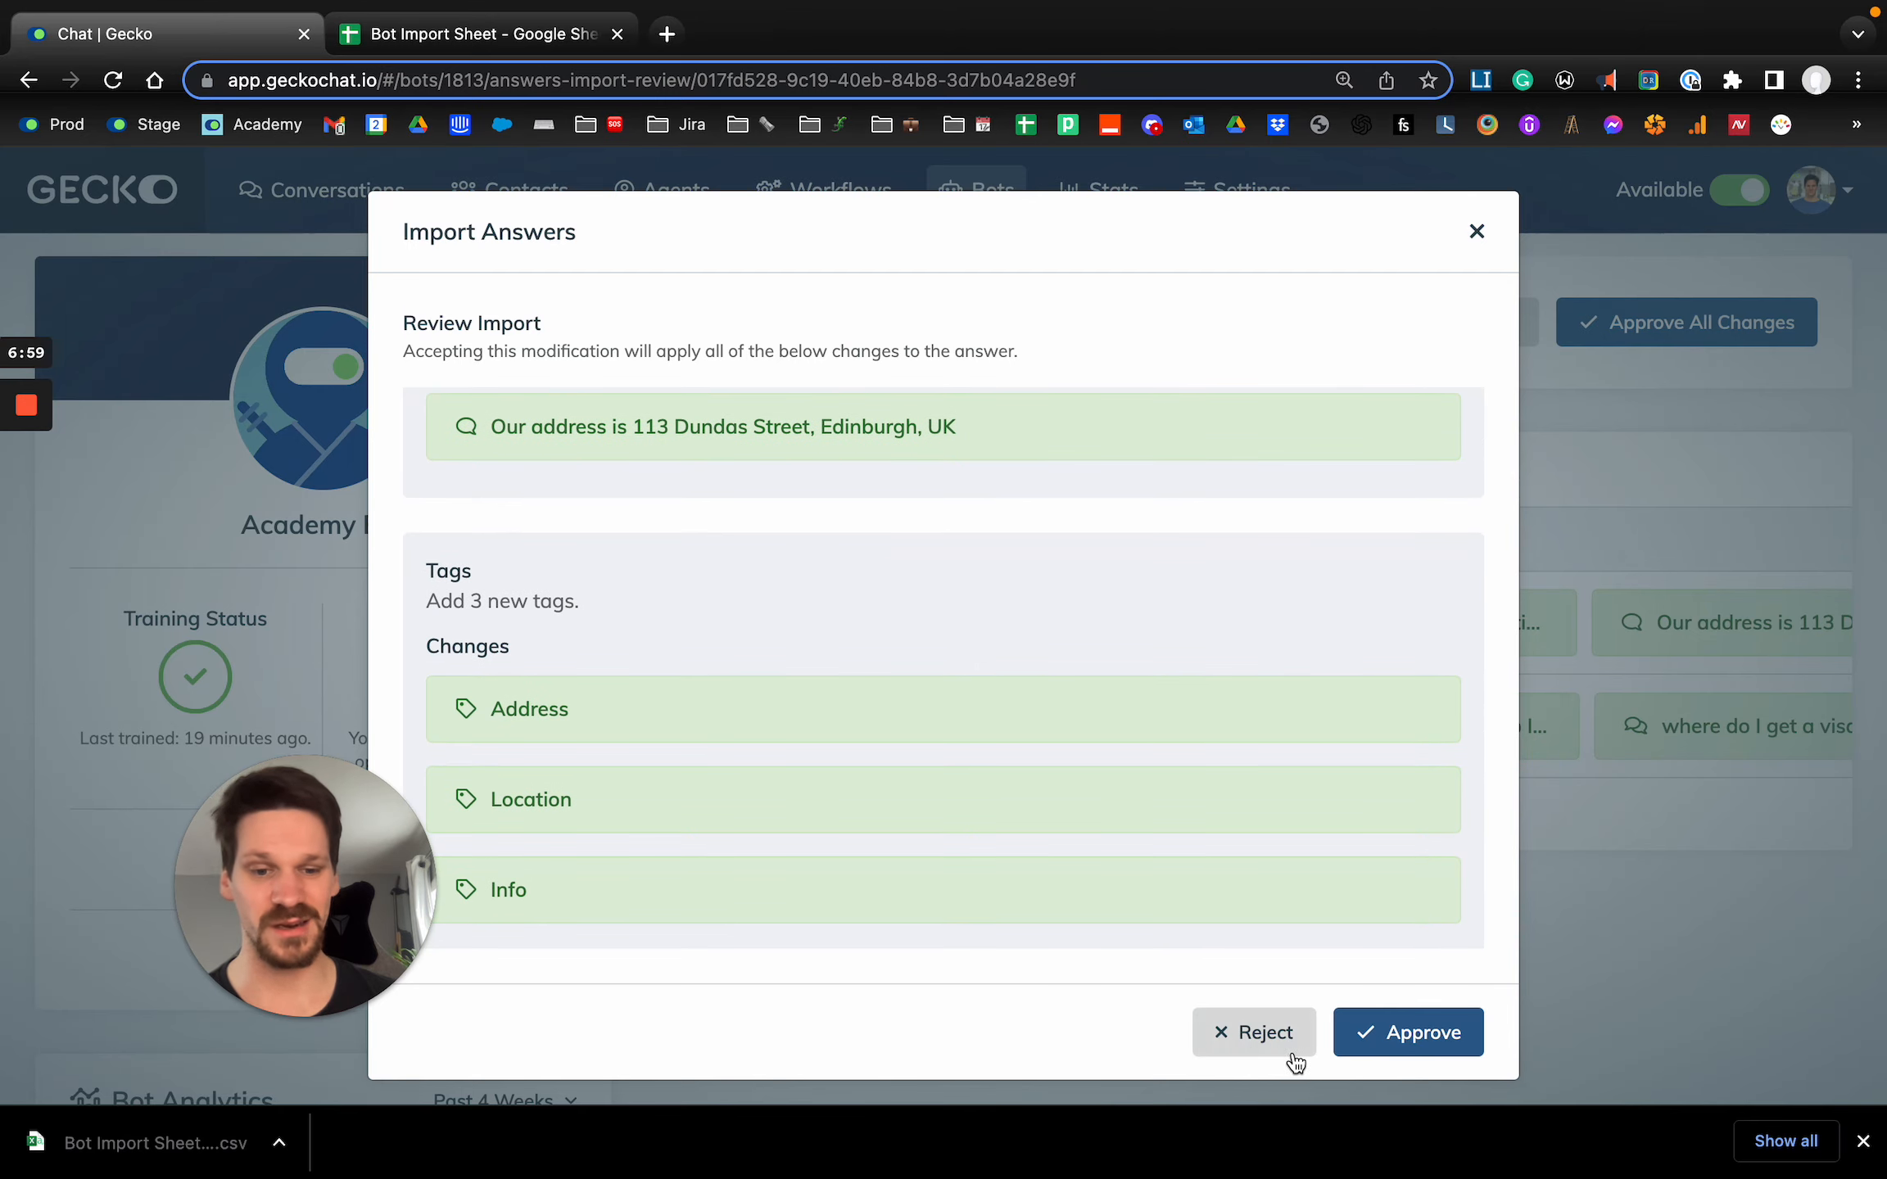
{"action": "left_click", "coordinate": [1476, 233]}
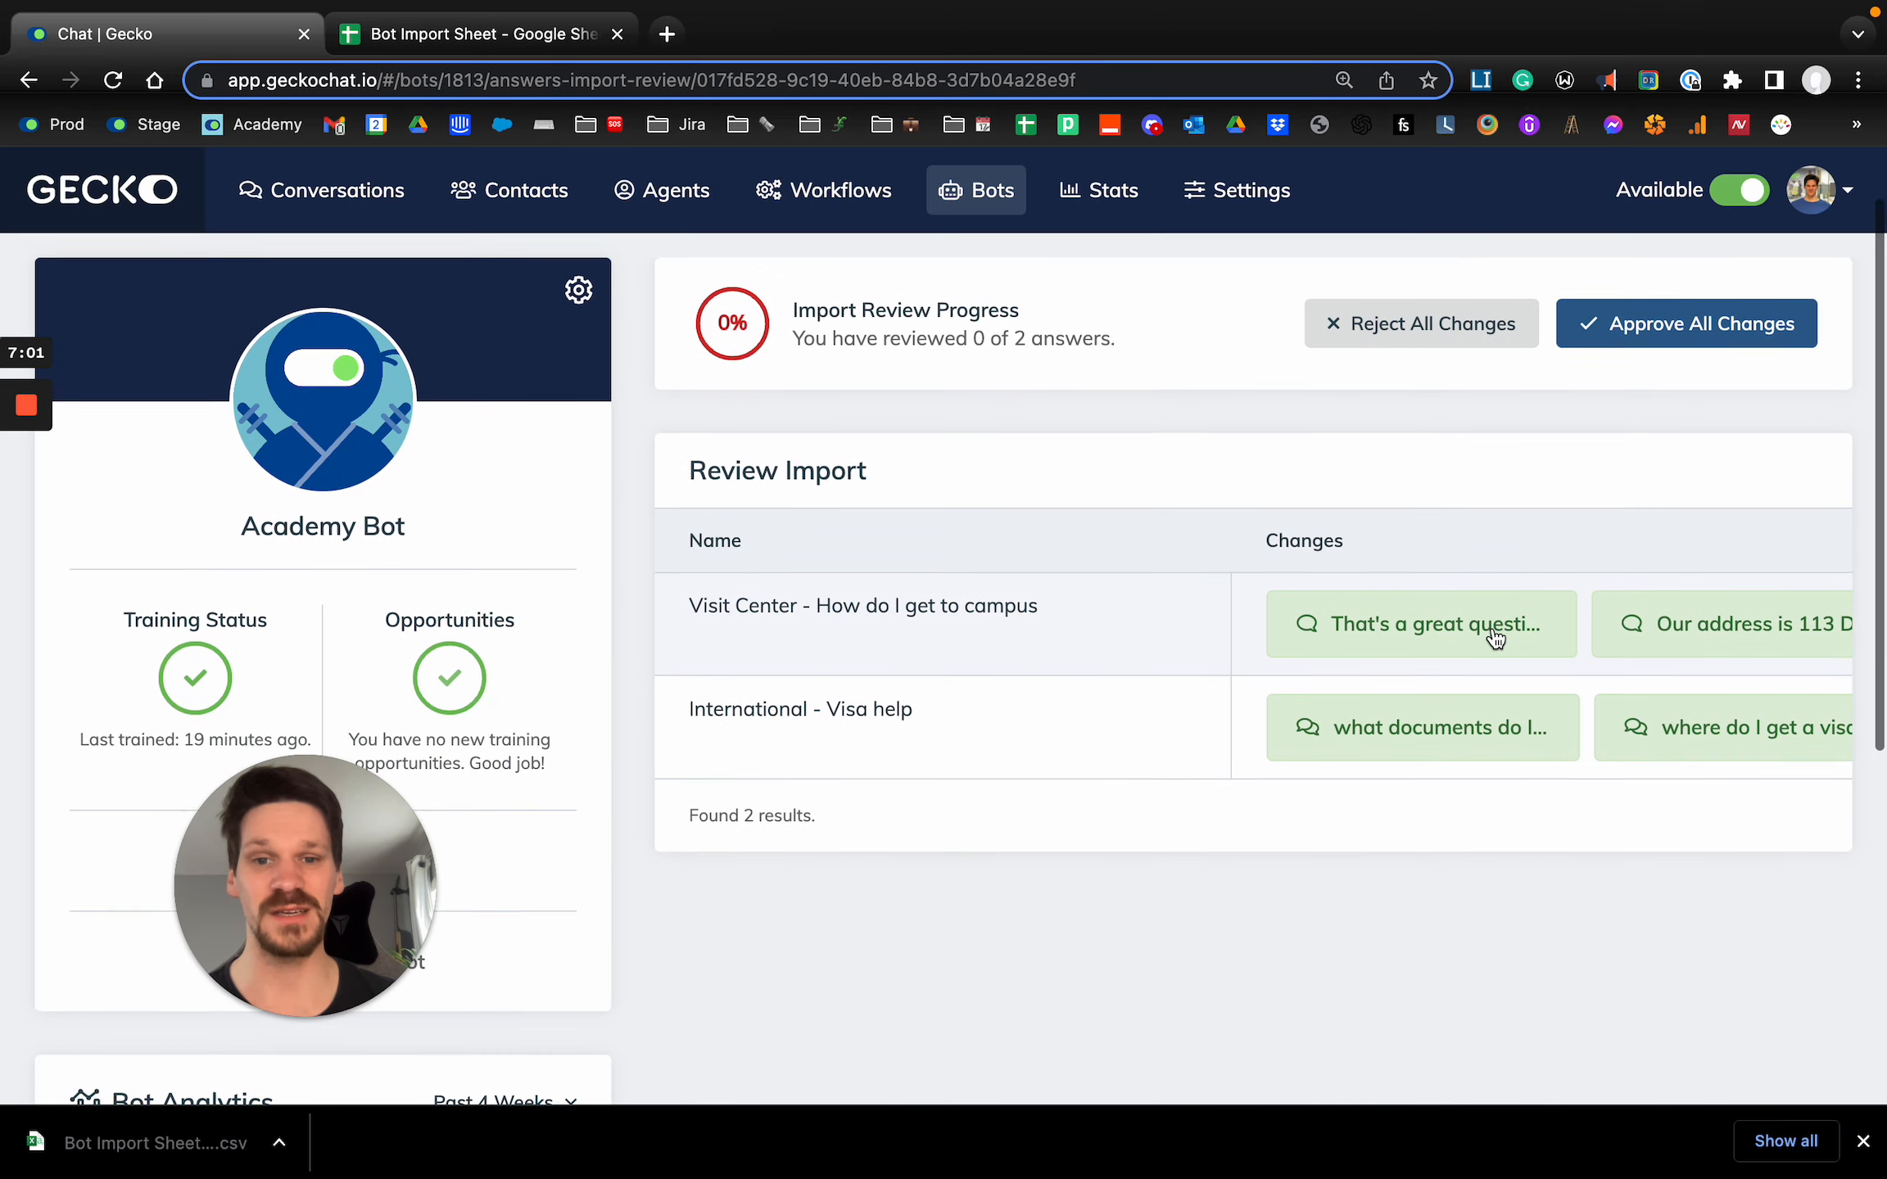
Approve all changes in the import review to apply both answers to the bot.
{"action": "scroll", "coordinate": [1495, 639], "scroll_direction": "up", "scroll_amount": 1}
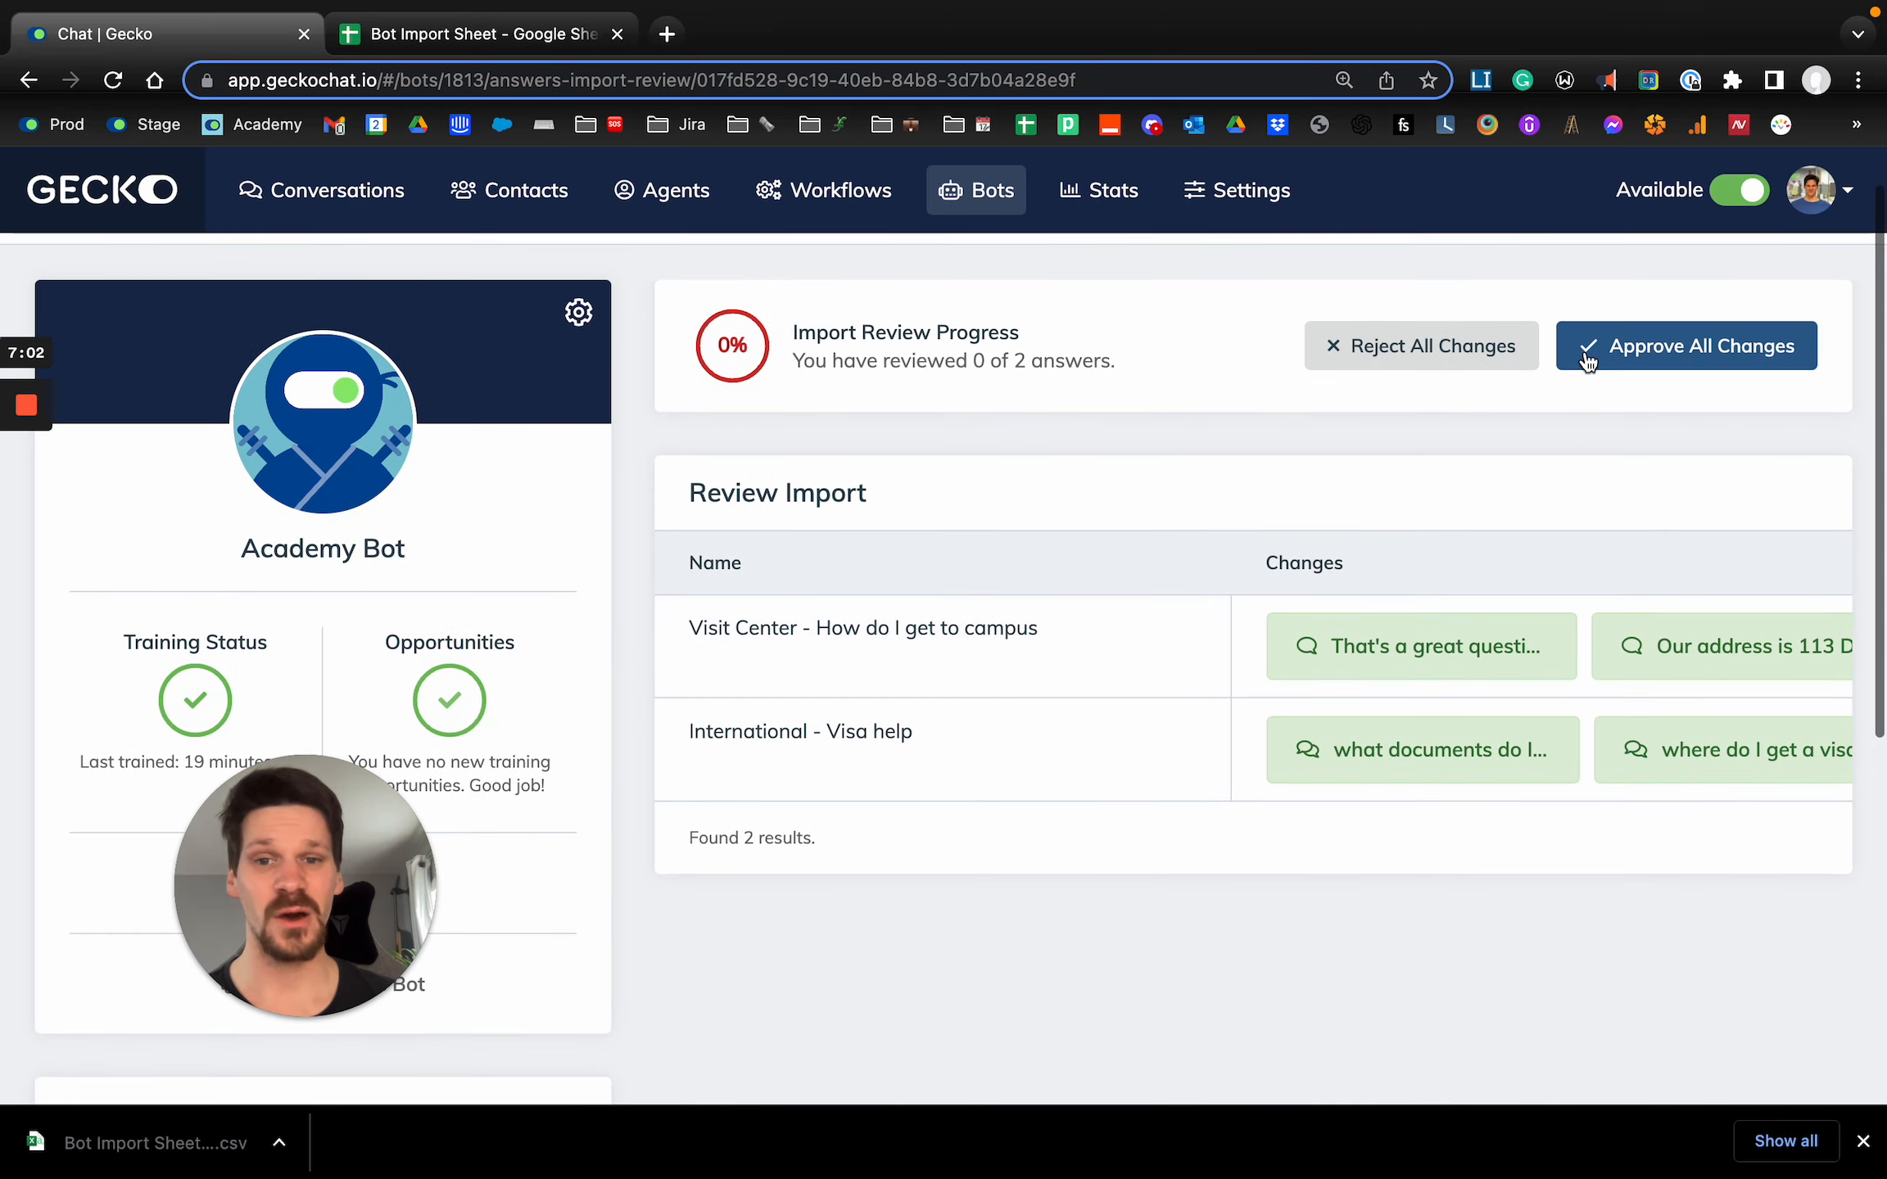
{"action": "left_click", "coordinate": [1692, 362]}
{"action": "left_click", "coordinate": [1694, 365]}
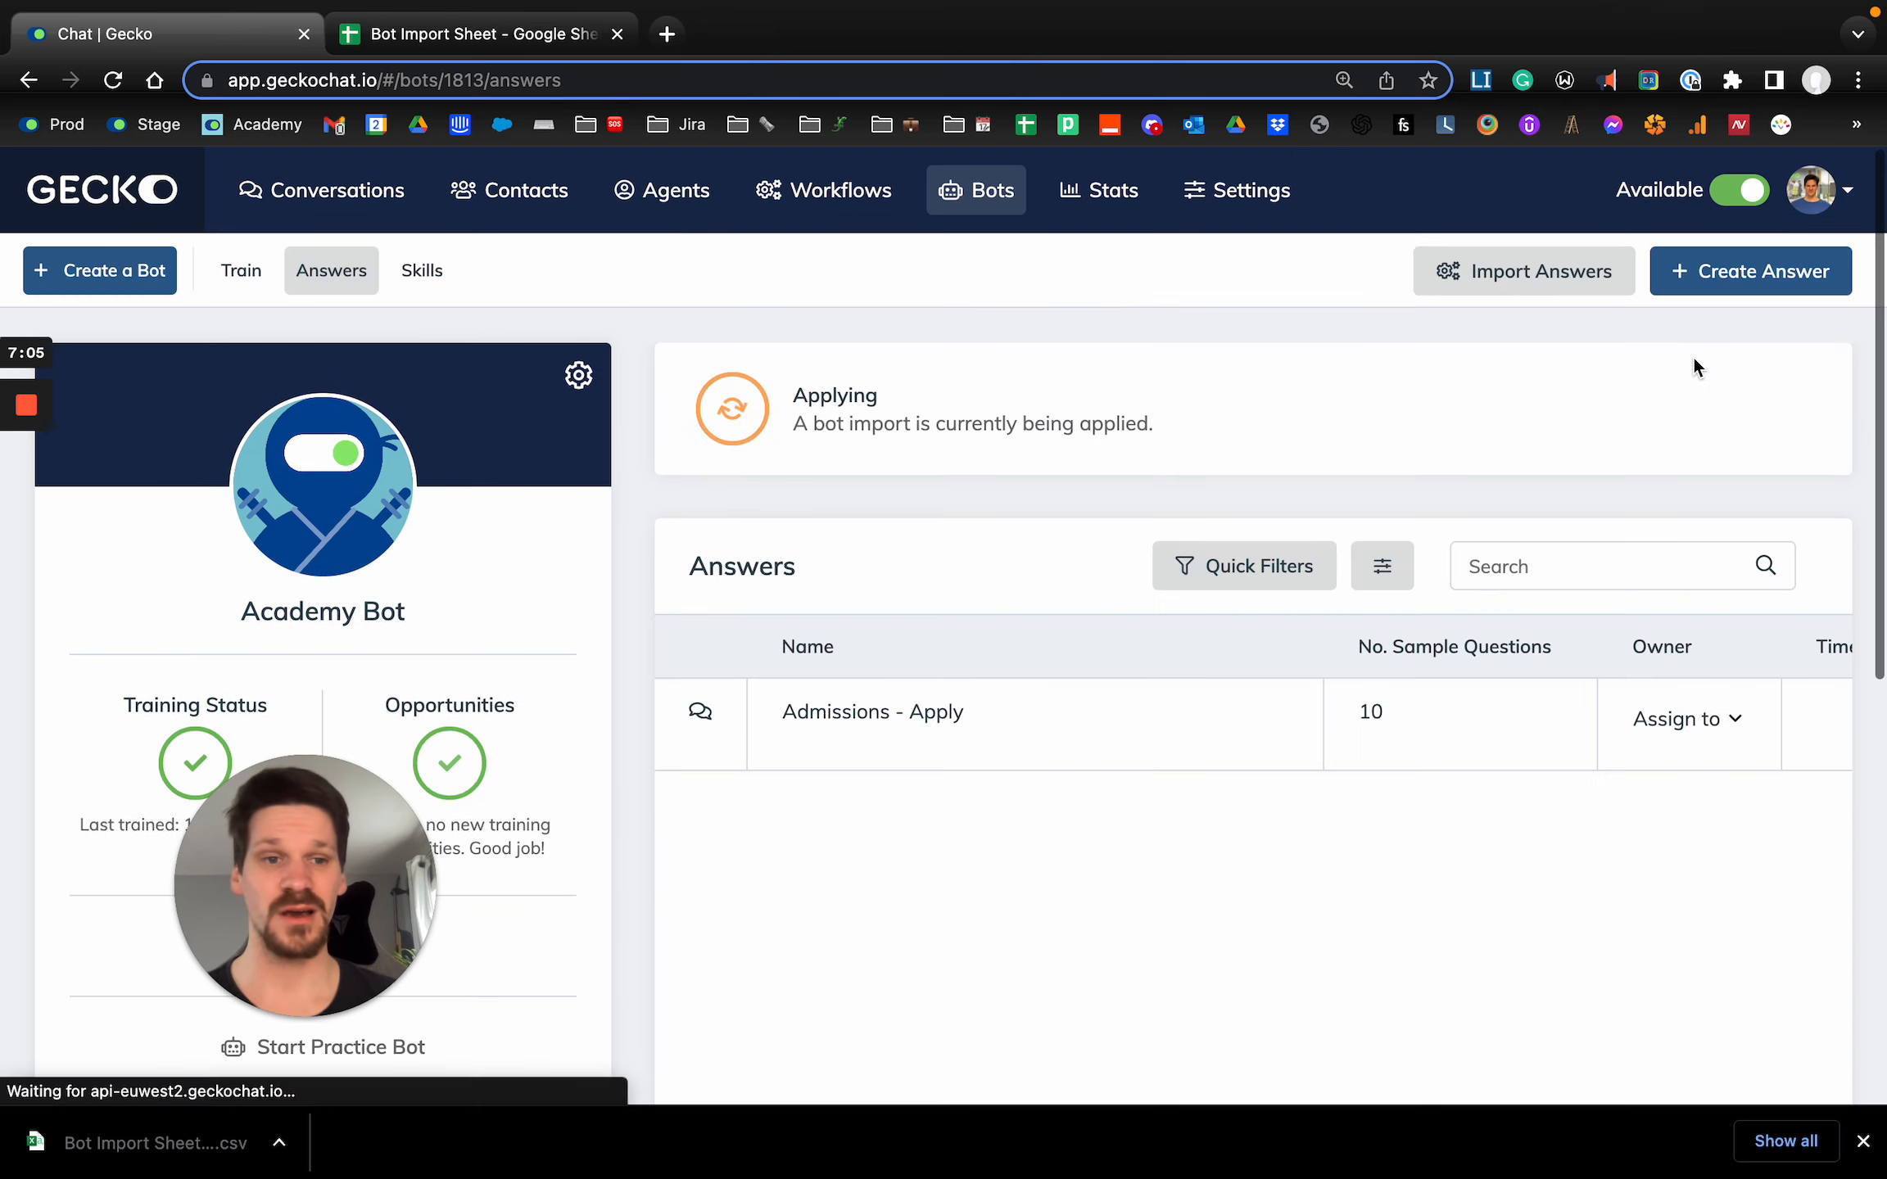
{"action": "left_click_drag", "start_coordinate": [309, 845], "coordinate": [205, 831]}
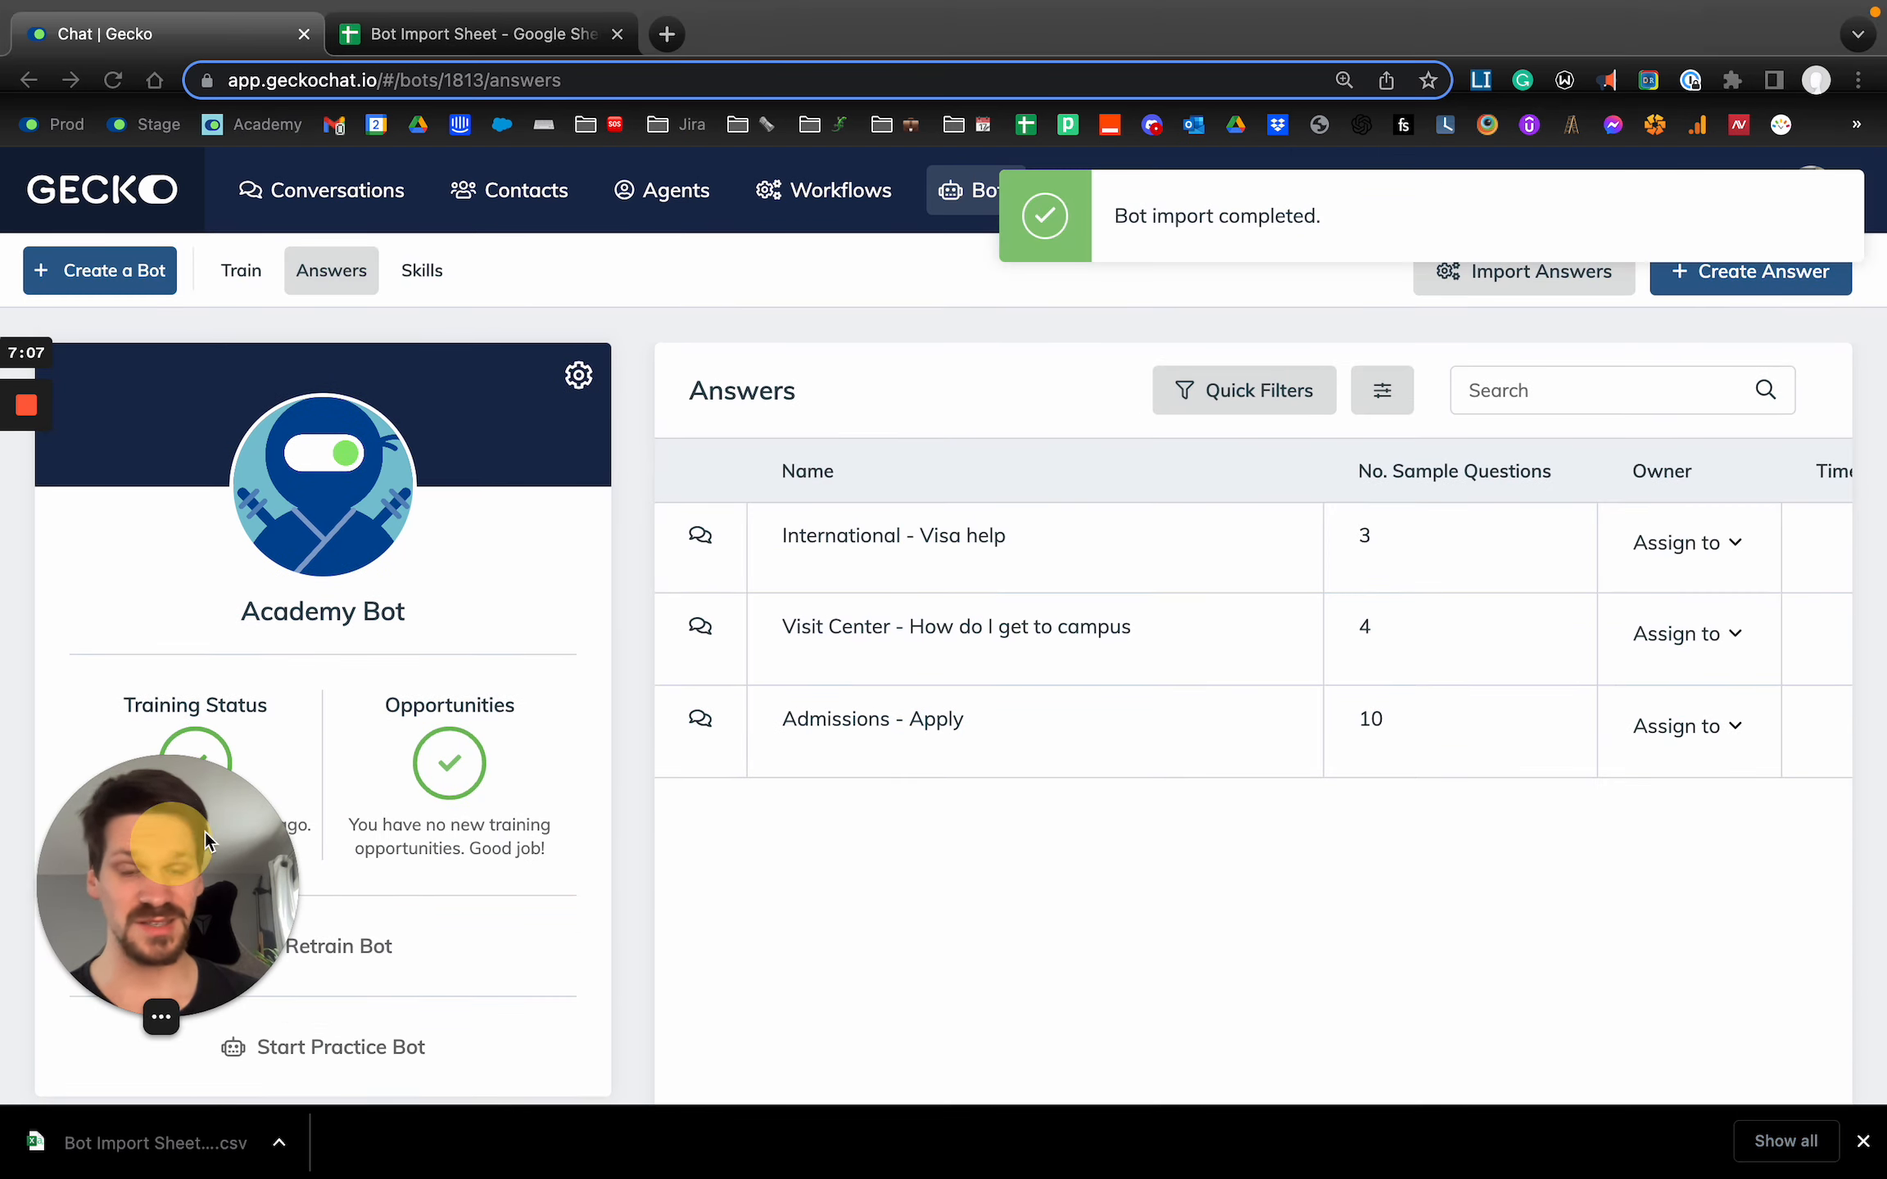
Check the title, tags, question bank and message of the imported "Visit Center - How do I get to campus" answer, and return to the answers list.
{"action": "left_click", "coordinate": [882, 637]}
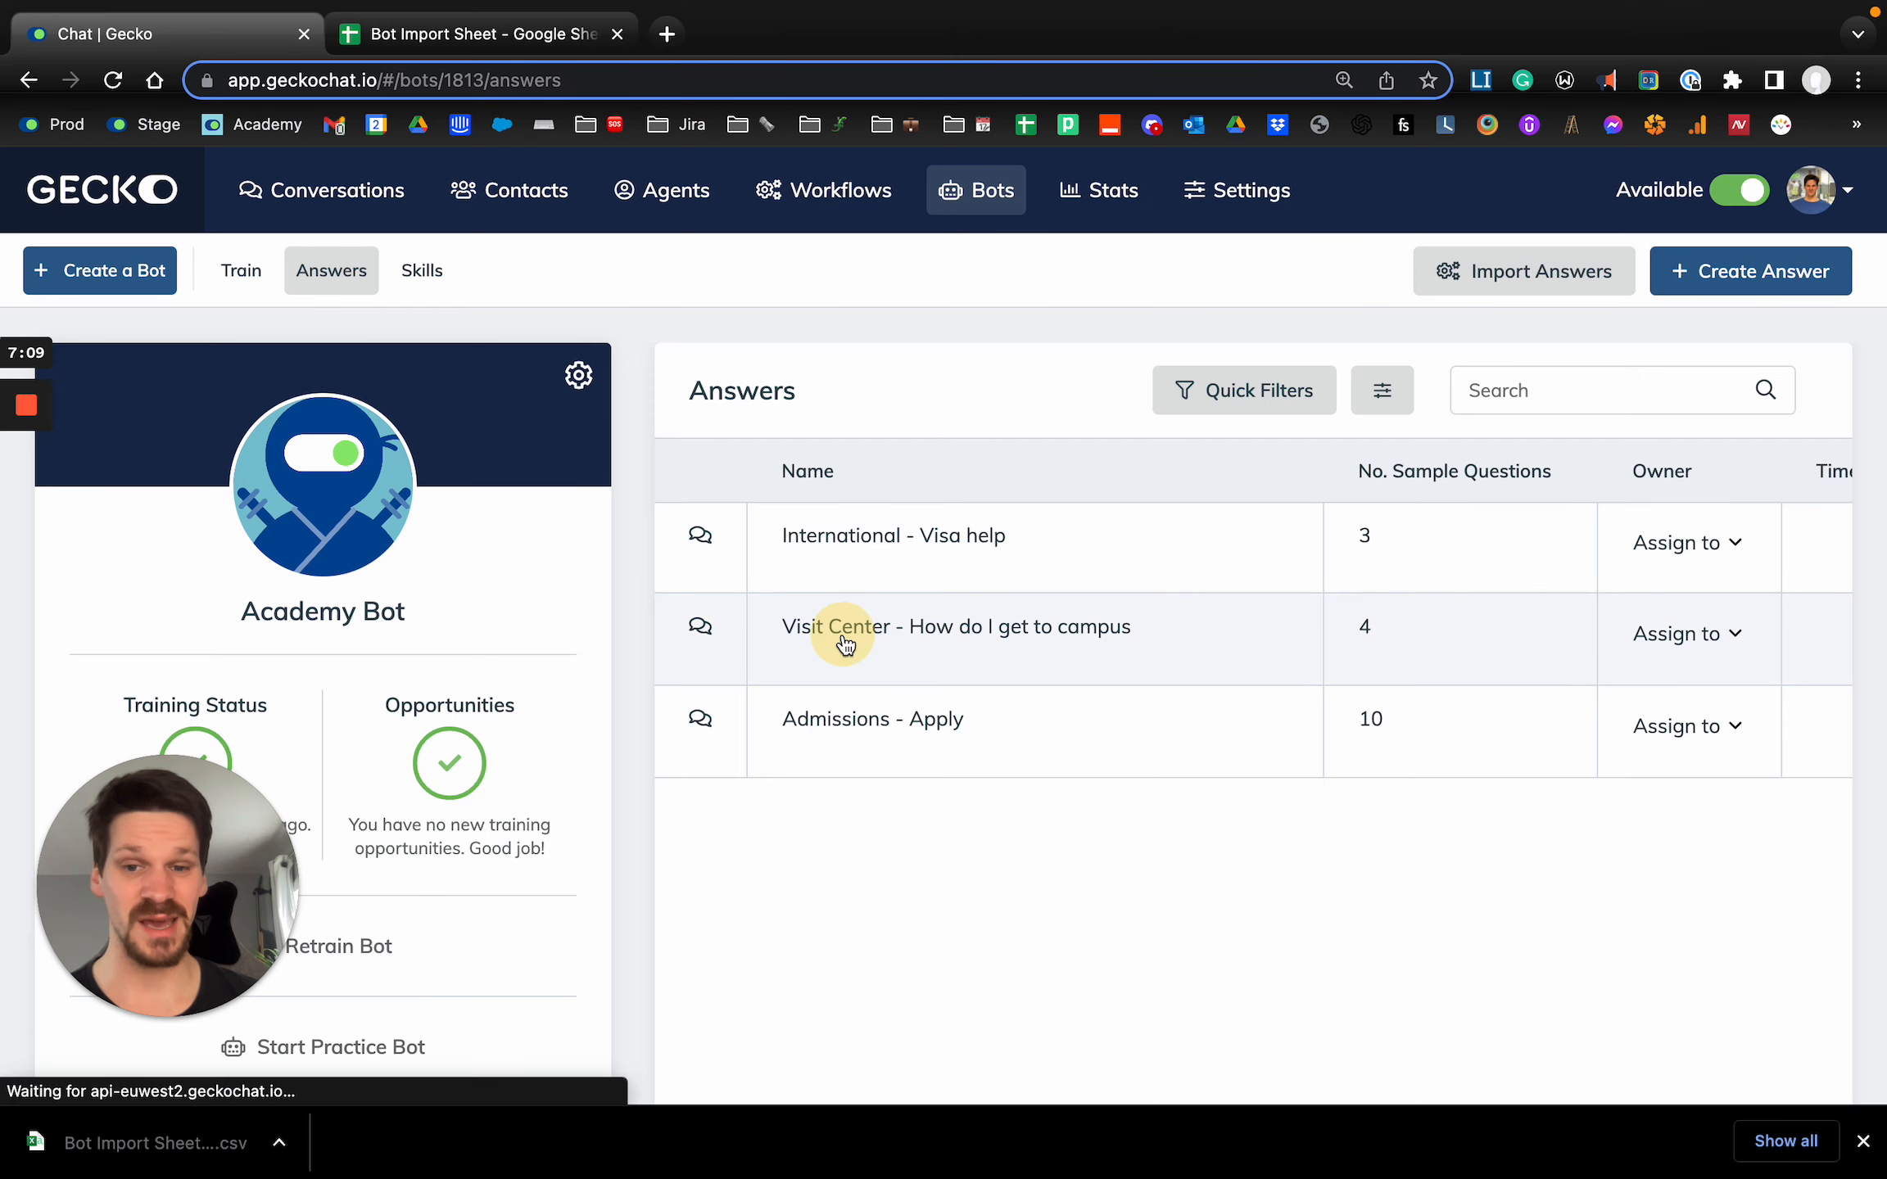
{"action": "scroll", "coordinate": [897, 479], "scroll_direction": "down", "scroll_amount": 1}
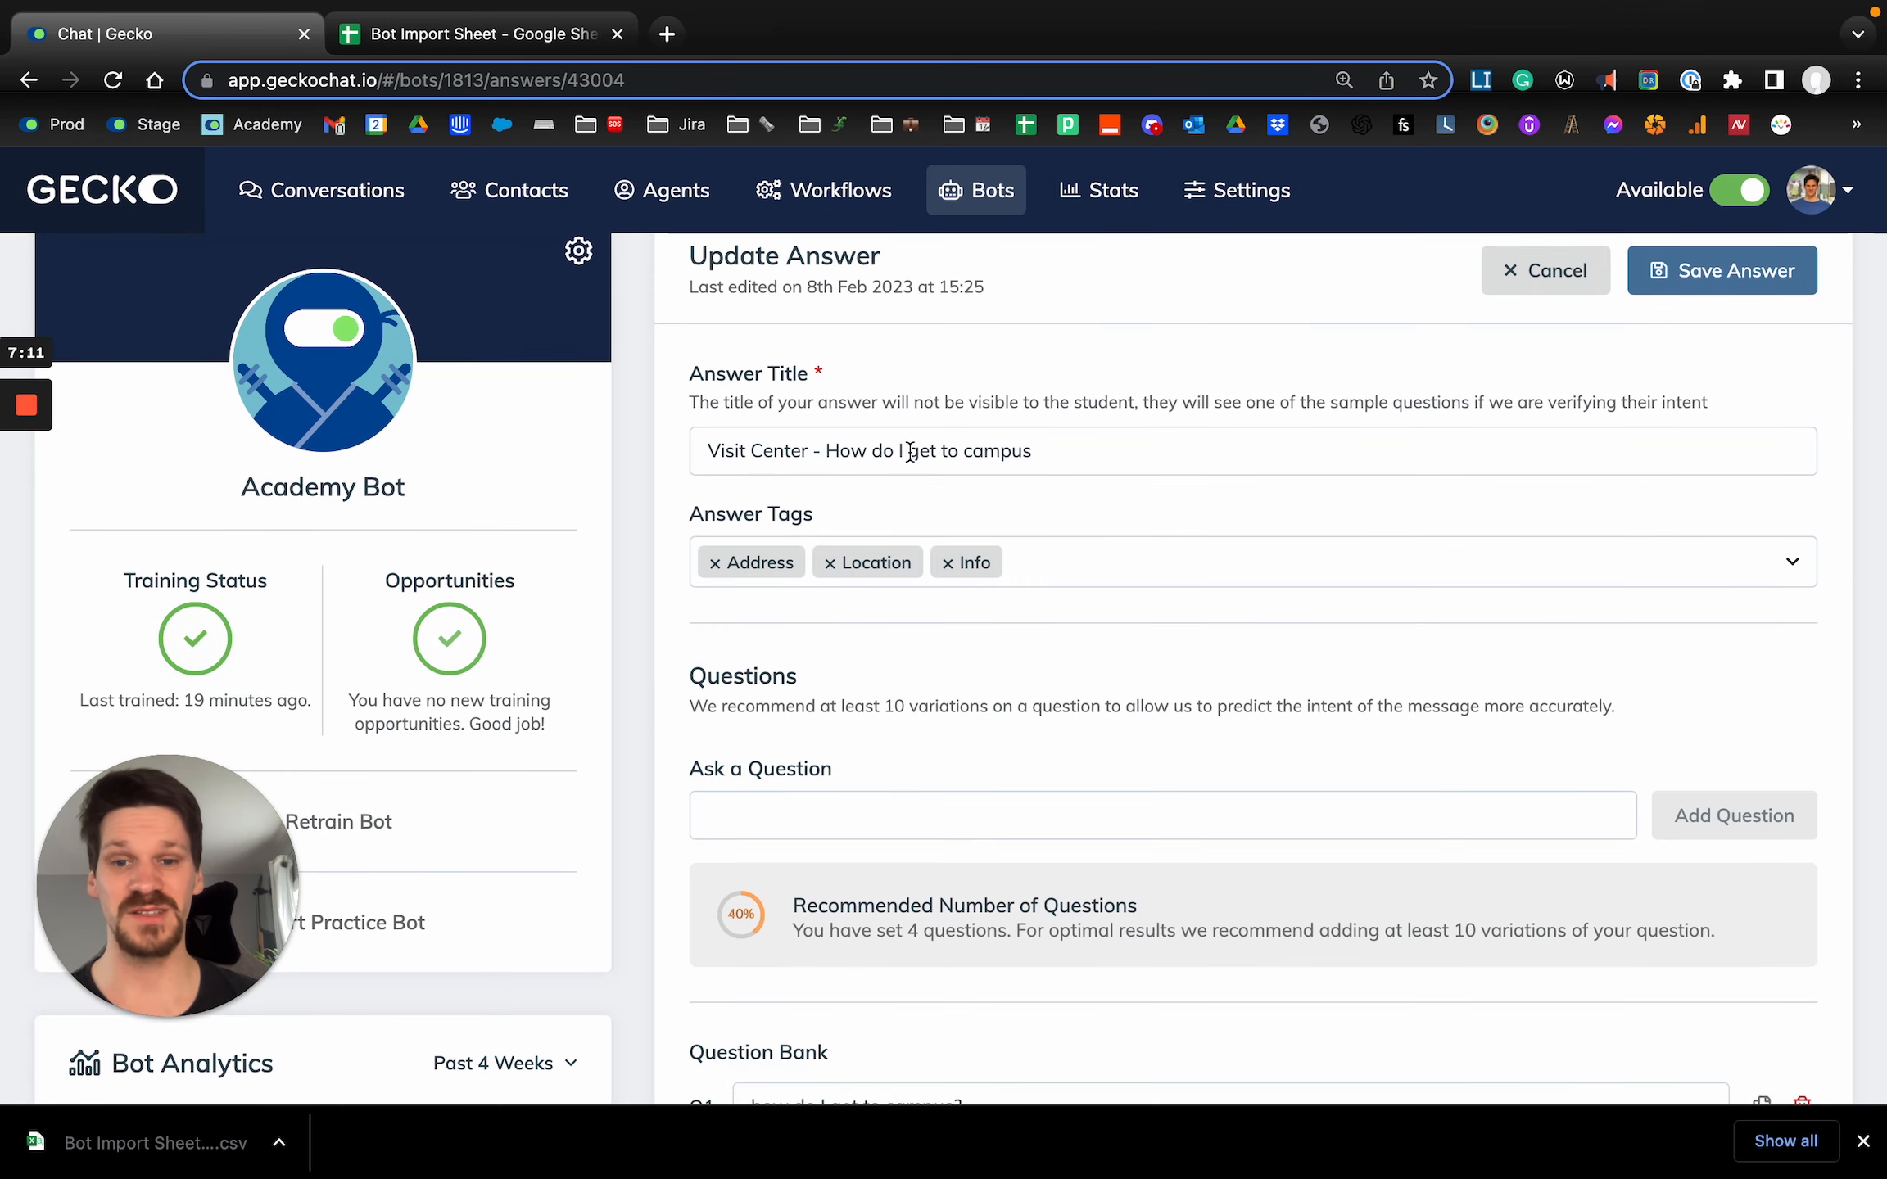
{"action": "scroll", "coordinate": [992, 573], "scroll_direction": "down", "scroll_amount": 7}
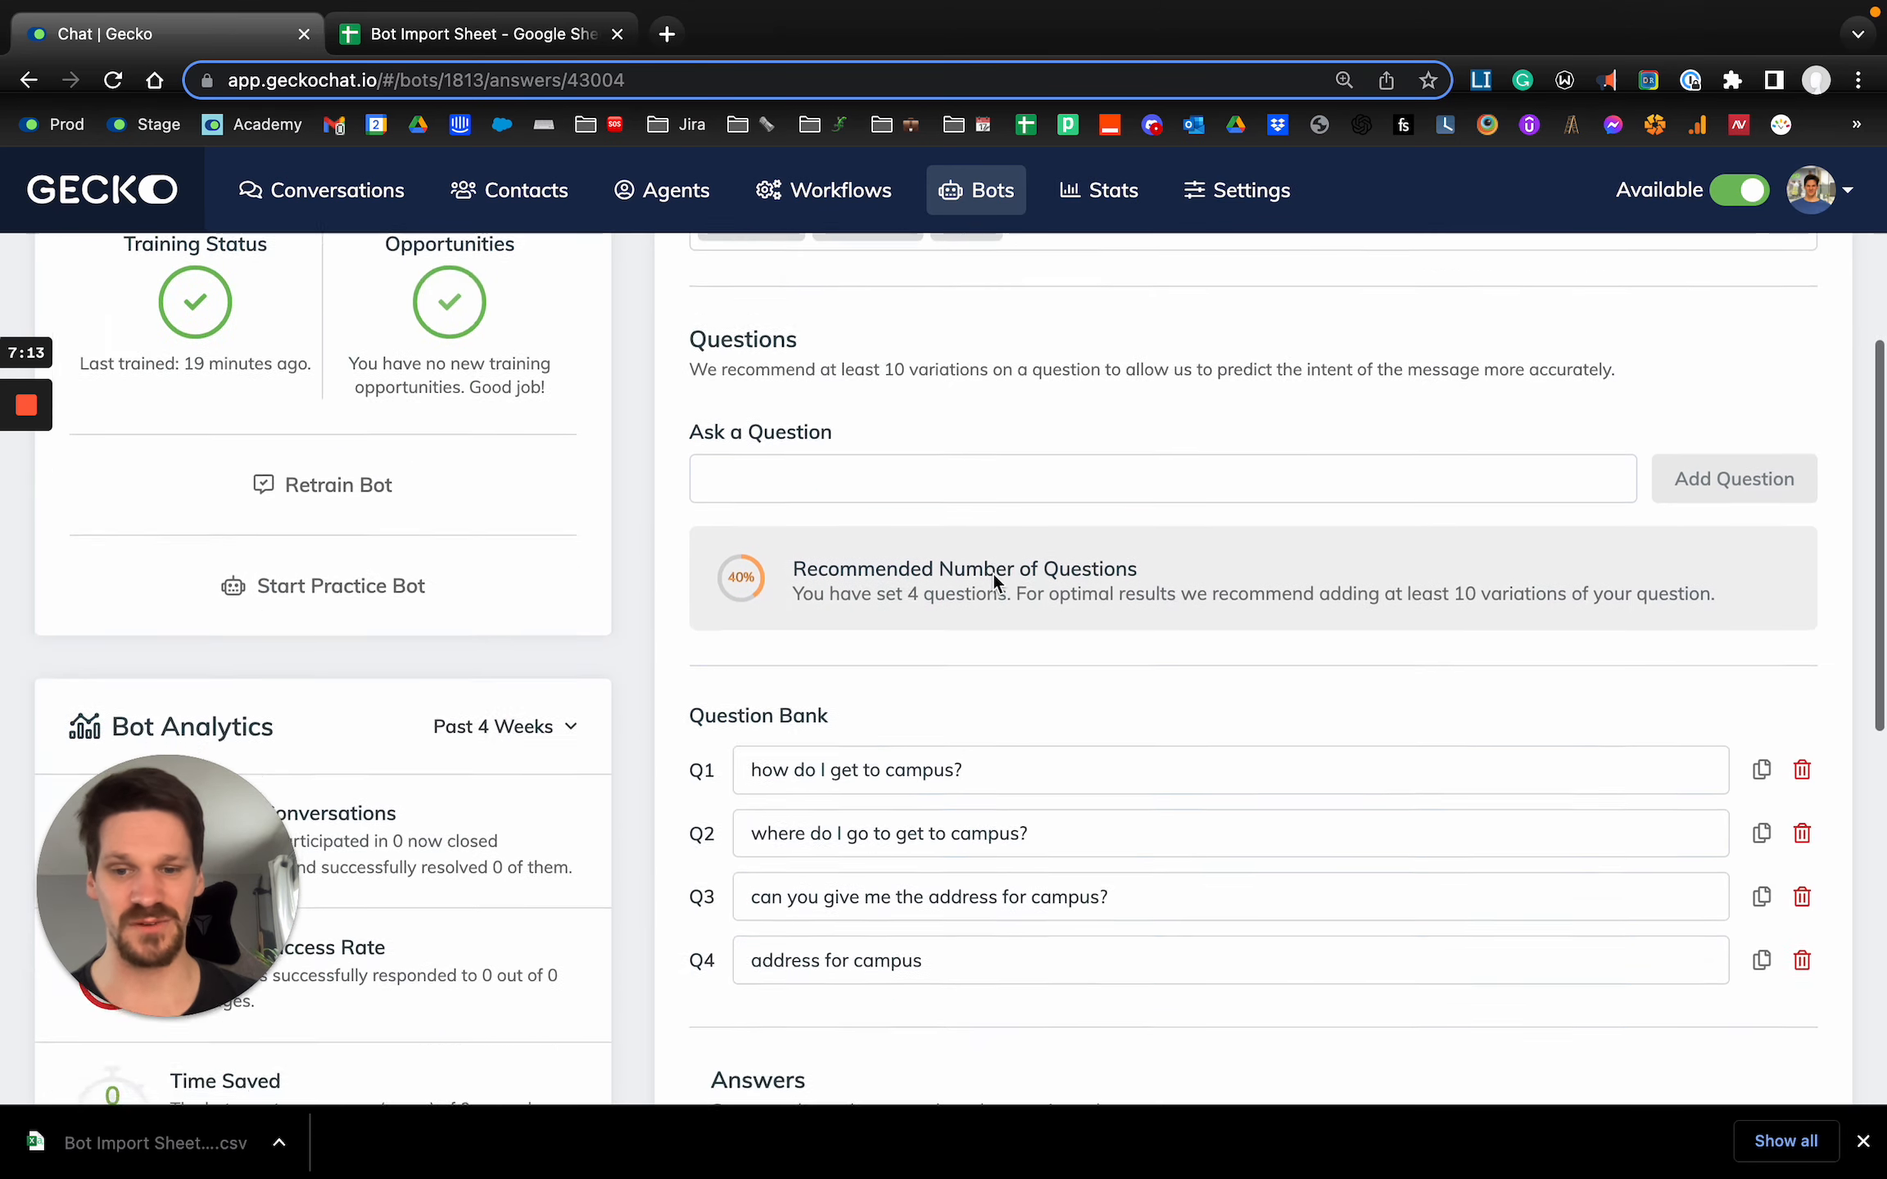
{"action": "scroll", "coordinate": [896, 669], "scroll_direction": "down", "scroll_amount": 7}
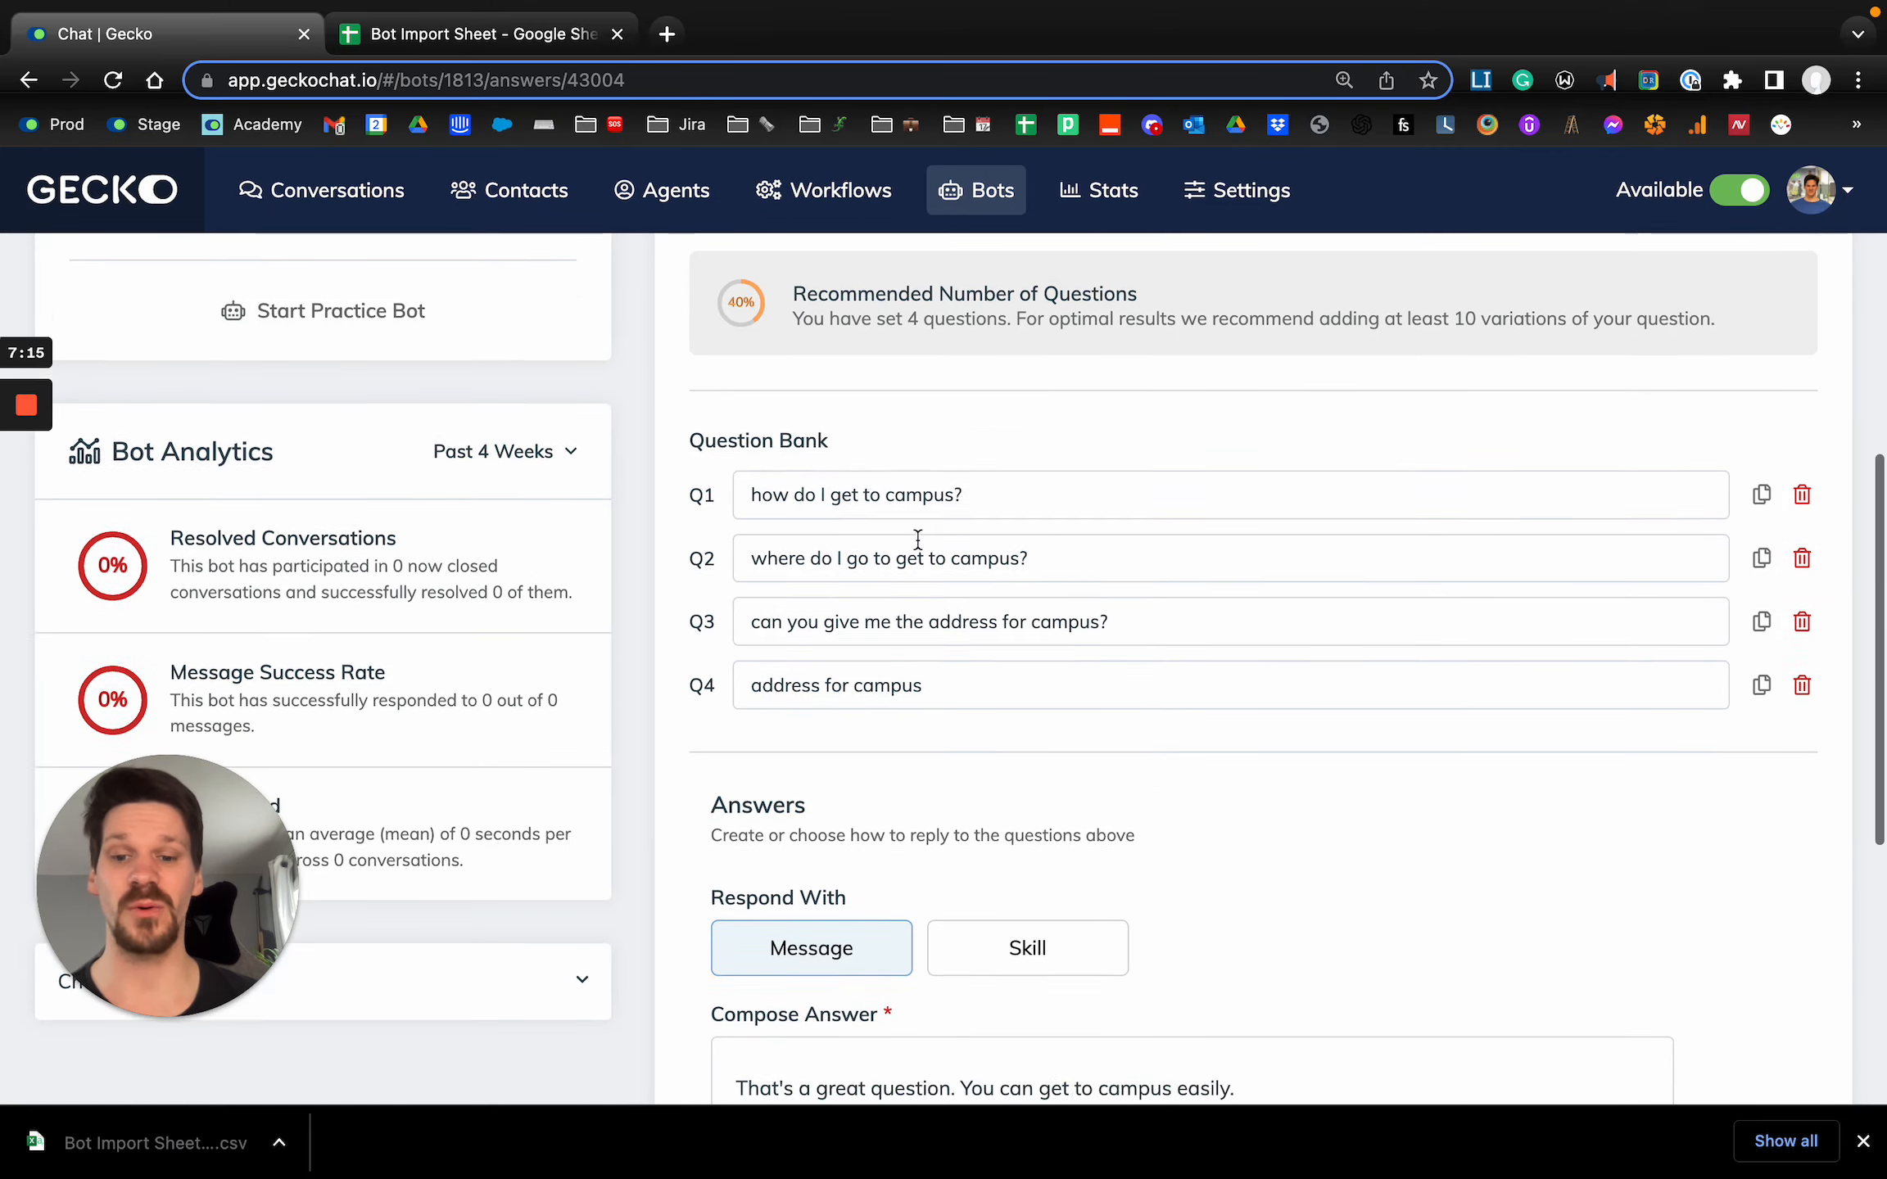
{"action": "scroll", "coordinate": [895, 595], "scroll_direction": "up", "scroll_amount": 14}
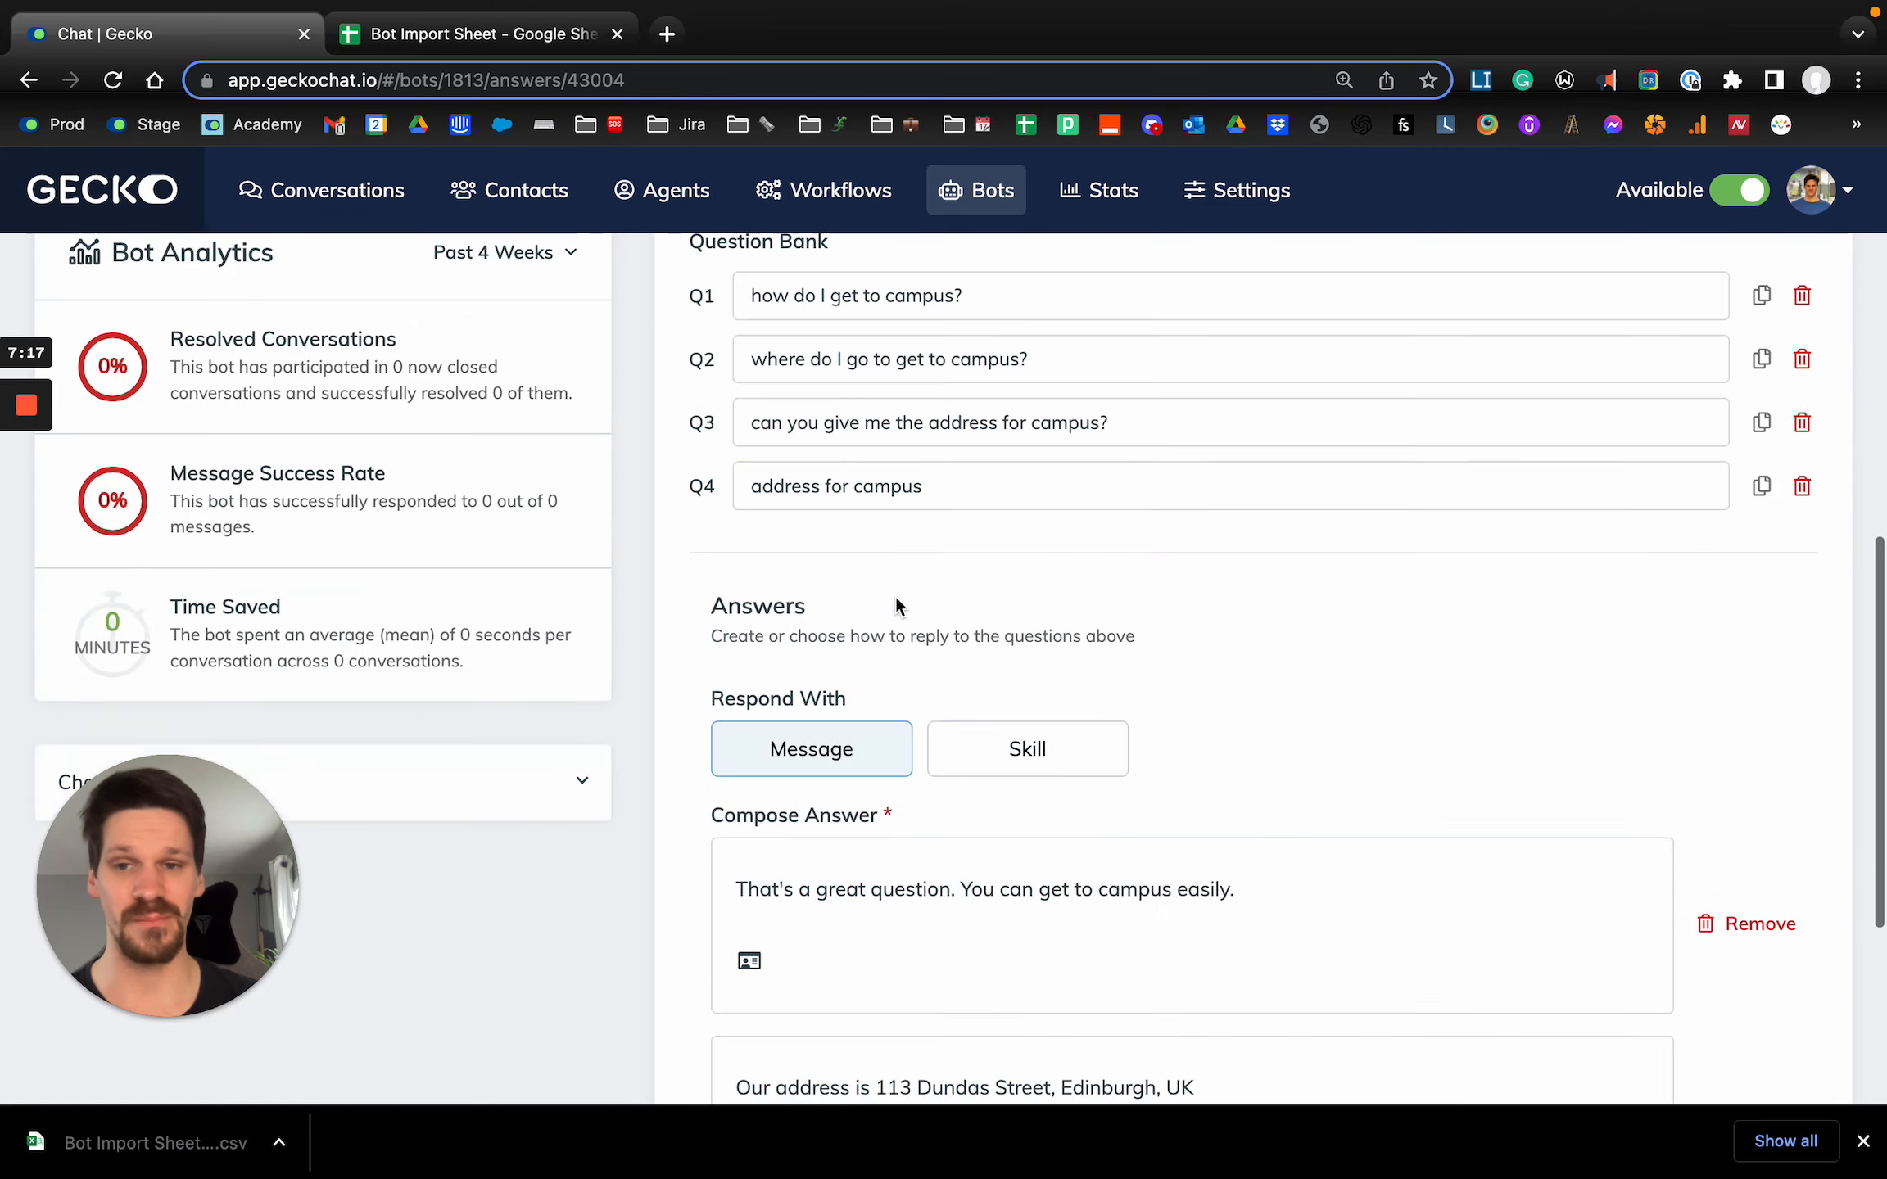
{"action": "scroll", "coordinate": [603, 387], "scroll_direction": "left", "scroll_amount": 5}
Check the tags, question bank and linked skill of the imported "International - Visa help" answer, and return to the answers list.
{"action": "left_click", "coordinate": [895, 534]}
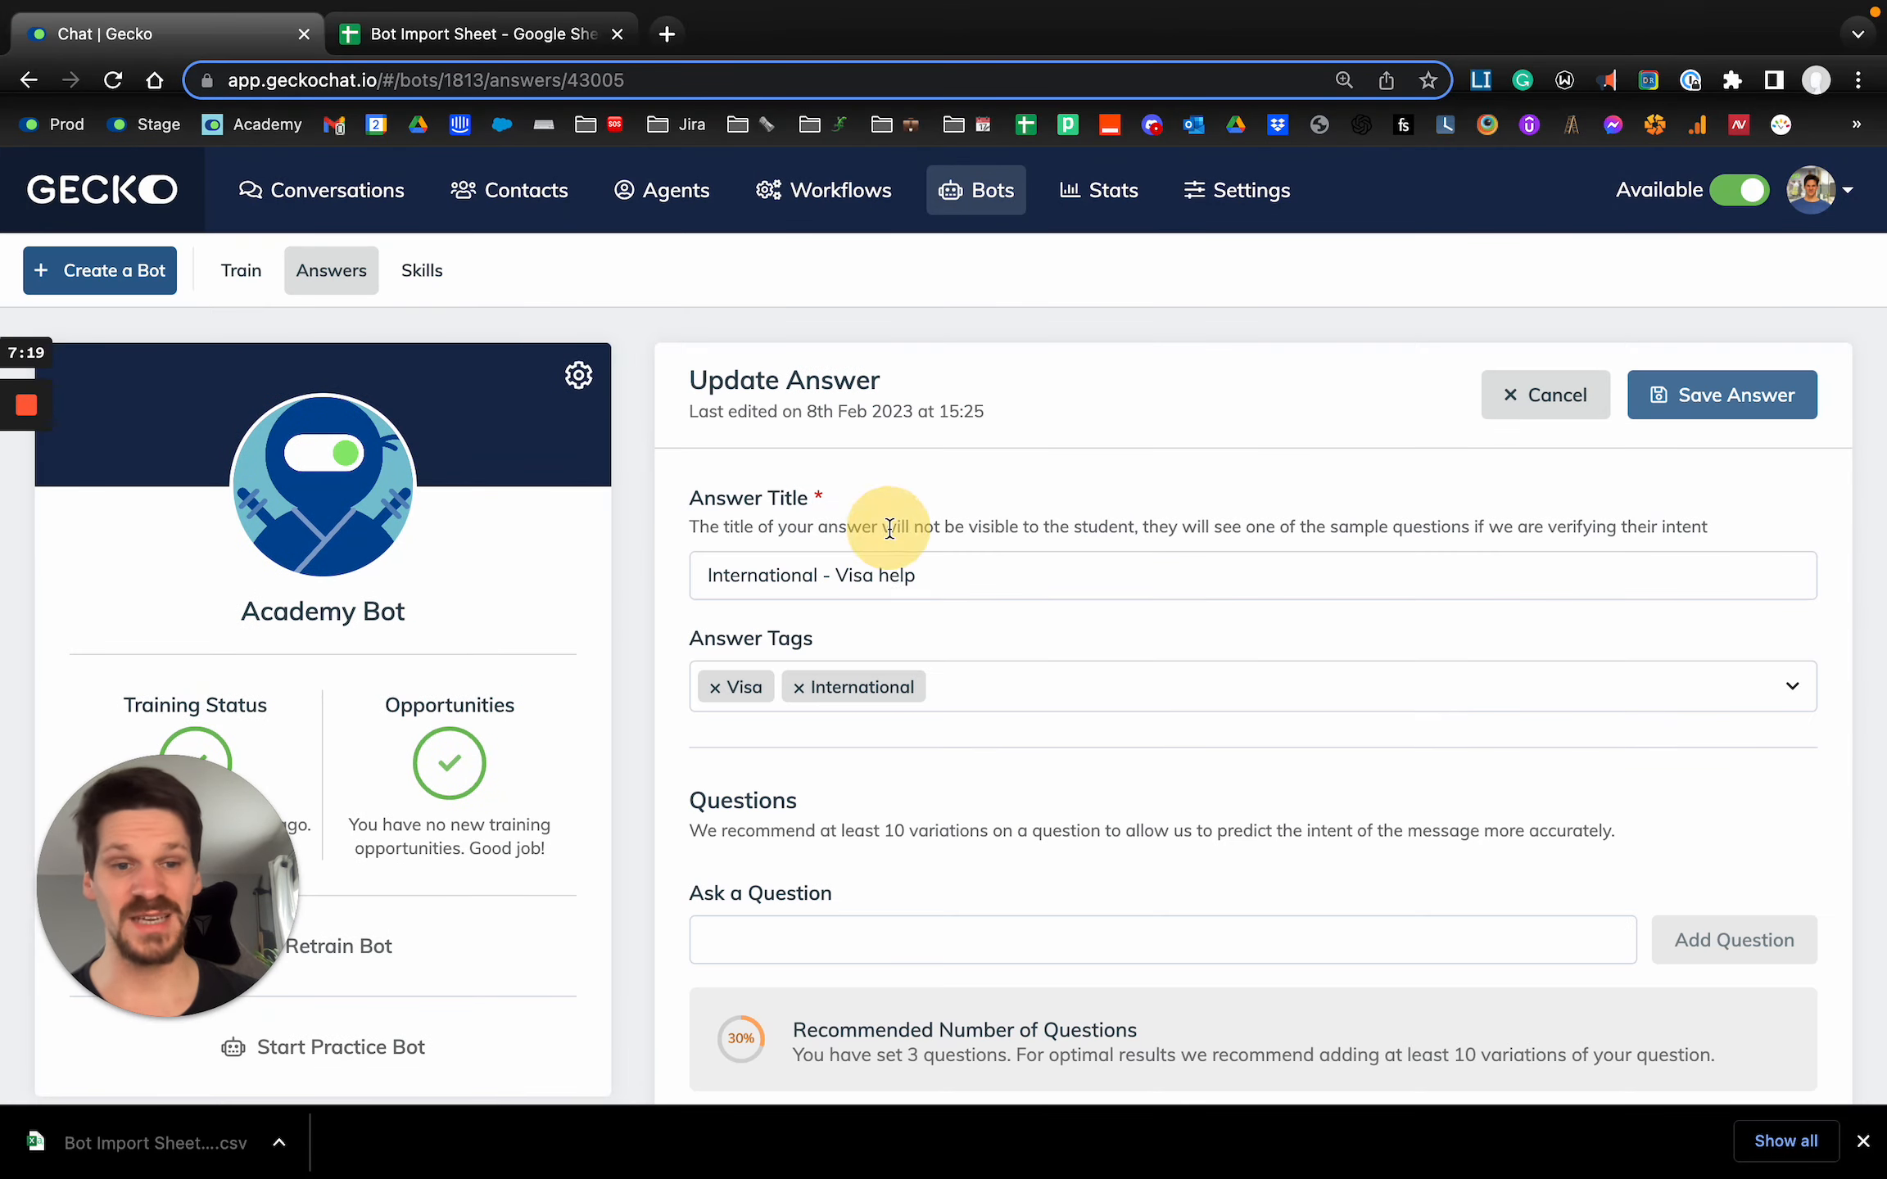
{"action": "scroll", "coordinate": [915, 756], "scroll_direction": "down", "scroll_amount": 7}
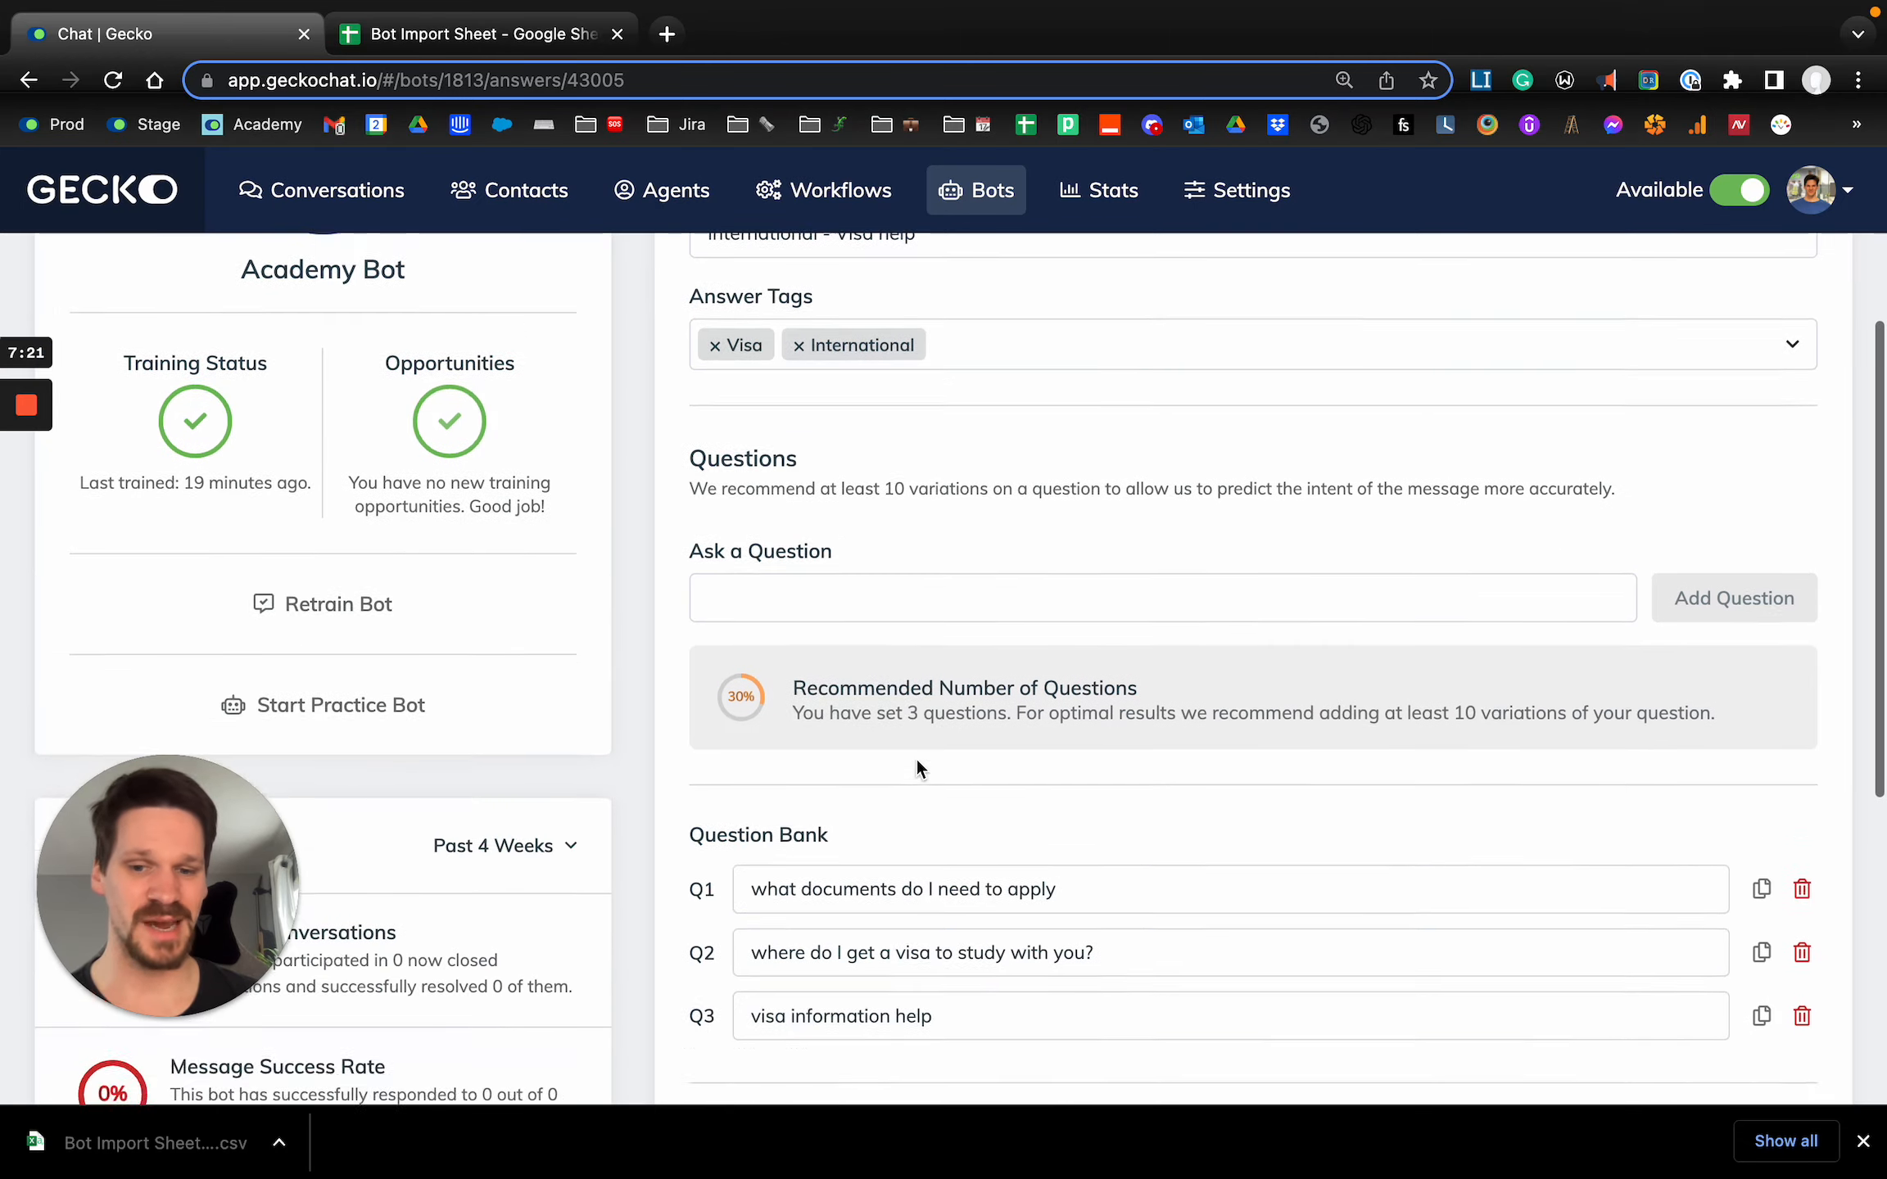
{"action": "scroll", "coordinate": [855, 613], "scroll_direction": "down", "scroll_amount": 4}
{"action": "scroll", "coordinate": [854, 612], "scroll_direction": "down", "scroll_amount": 1}
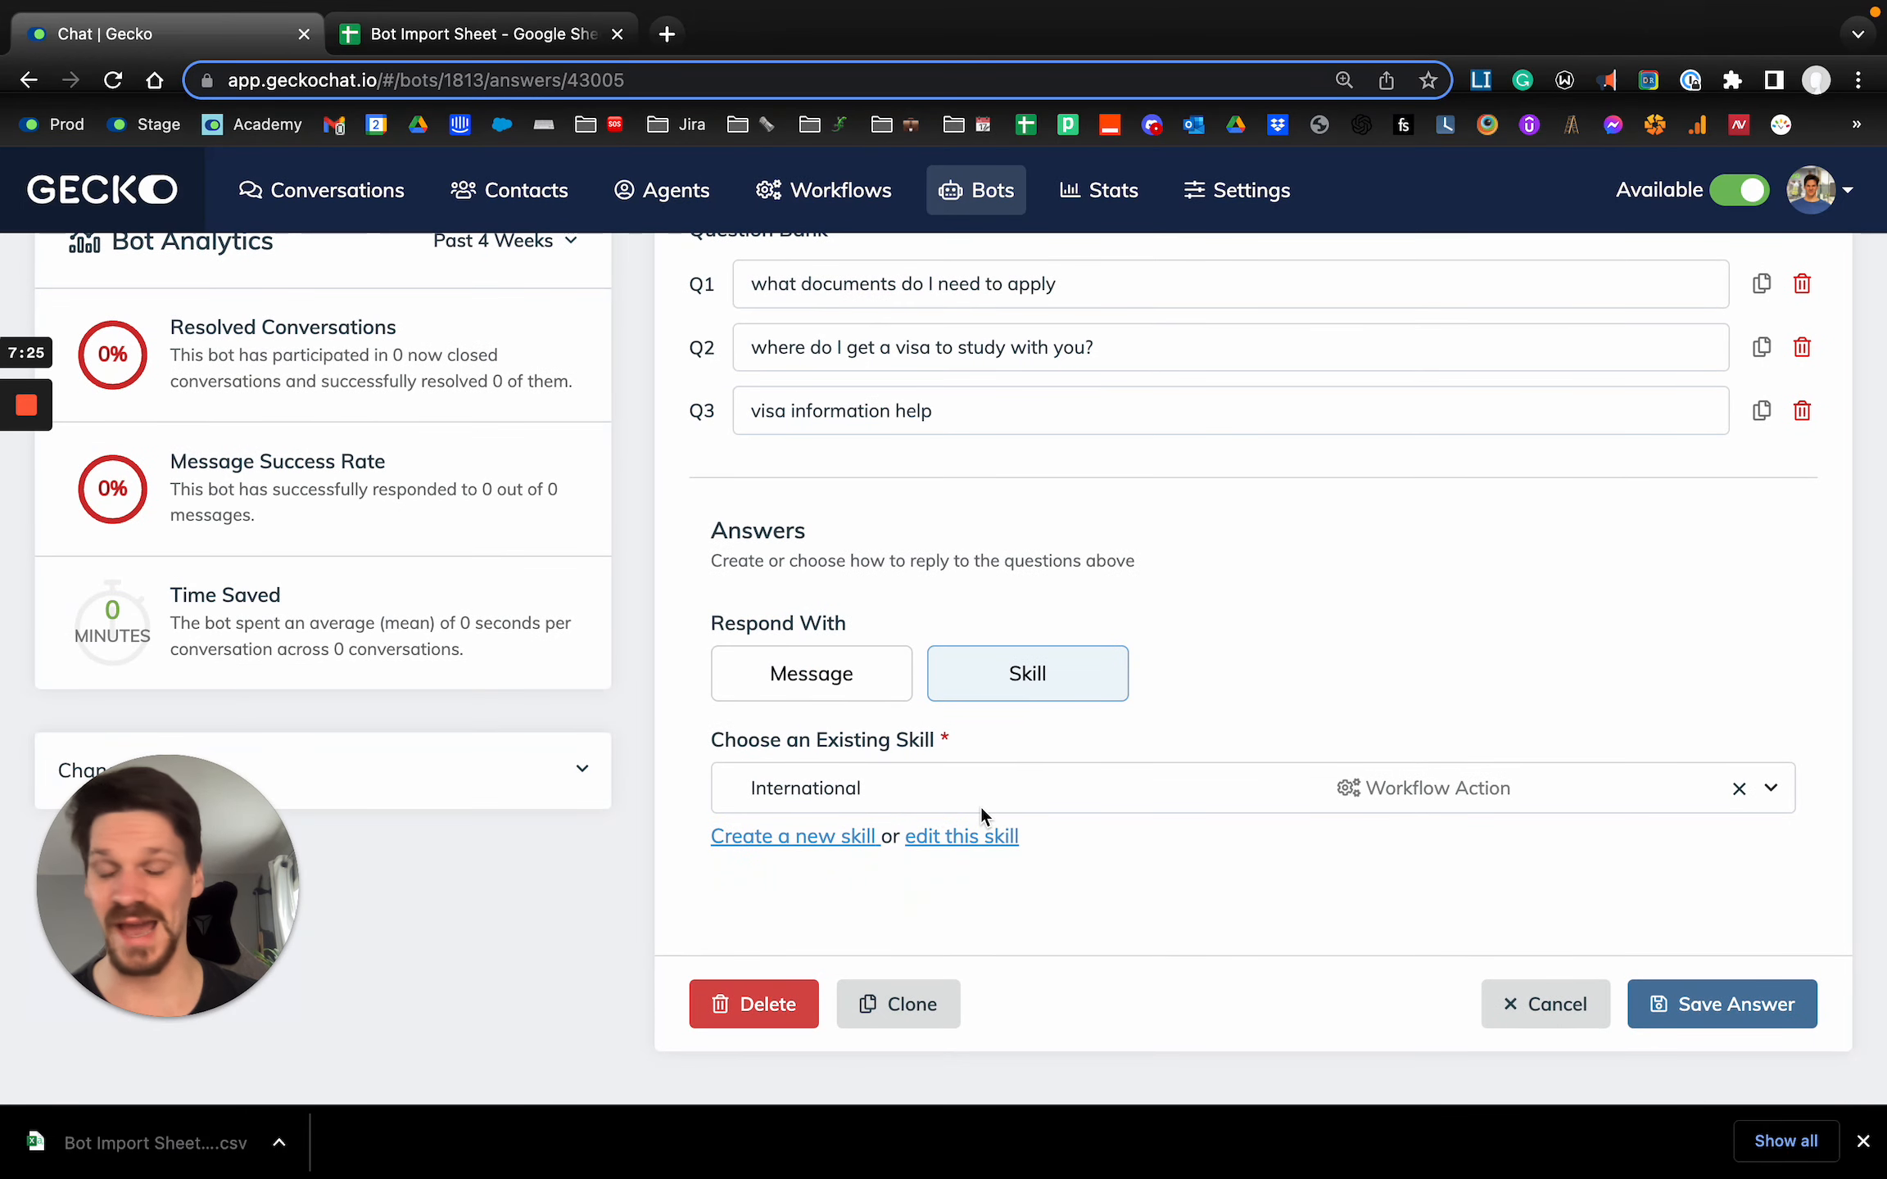
{"action": "key", "text": "super+bracketleft"}
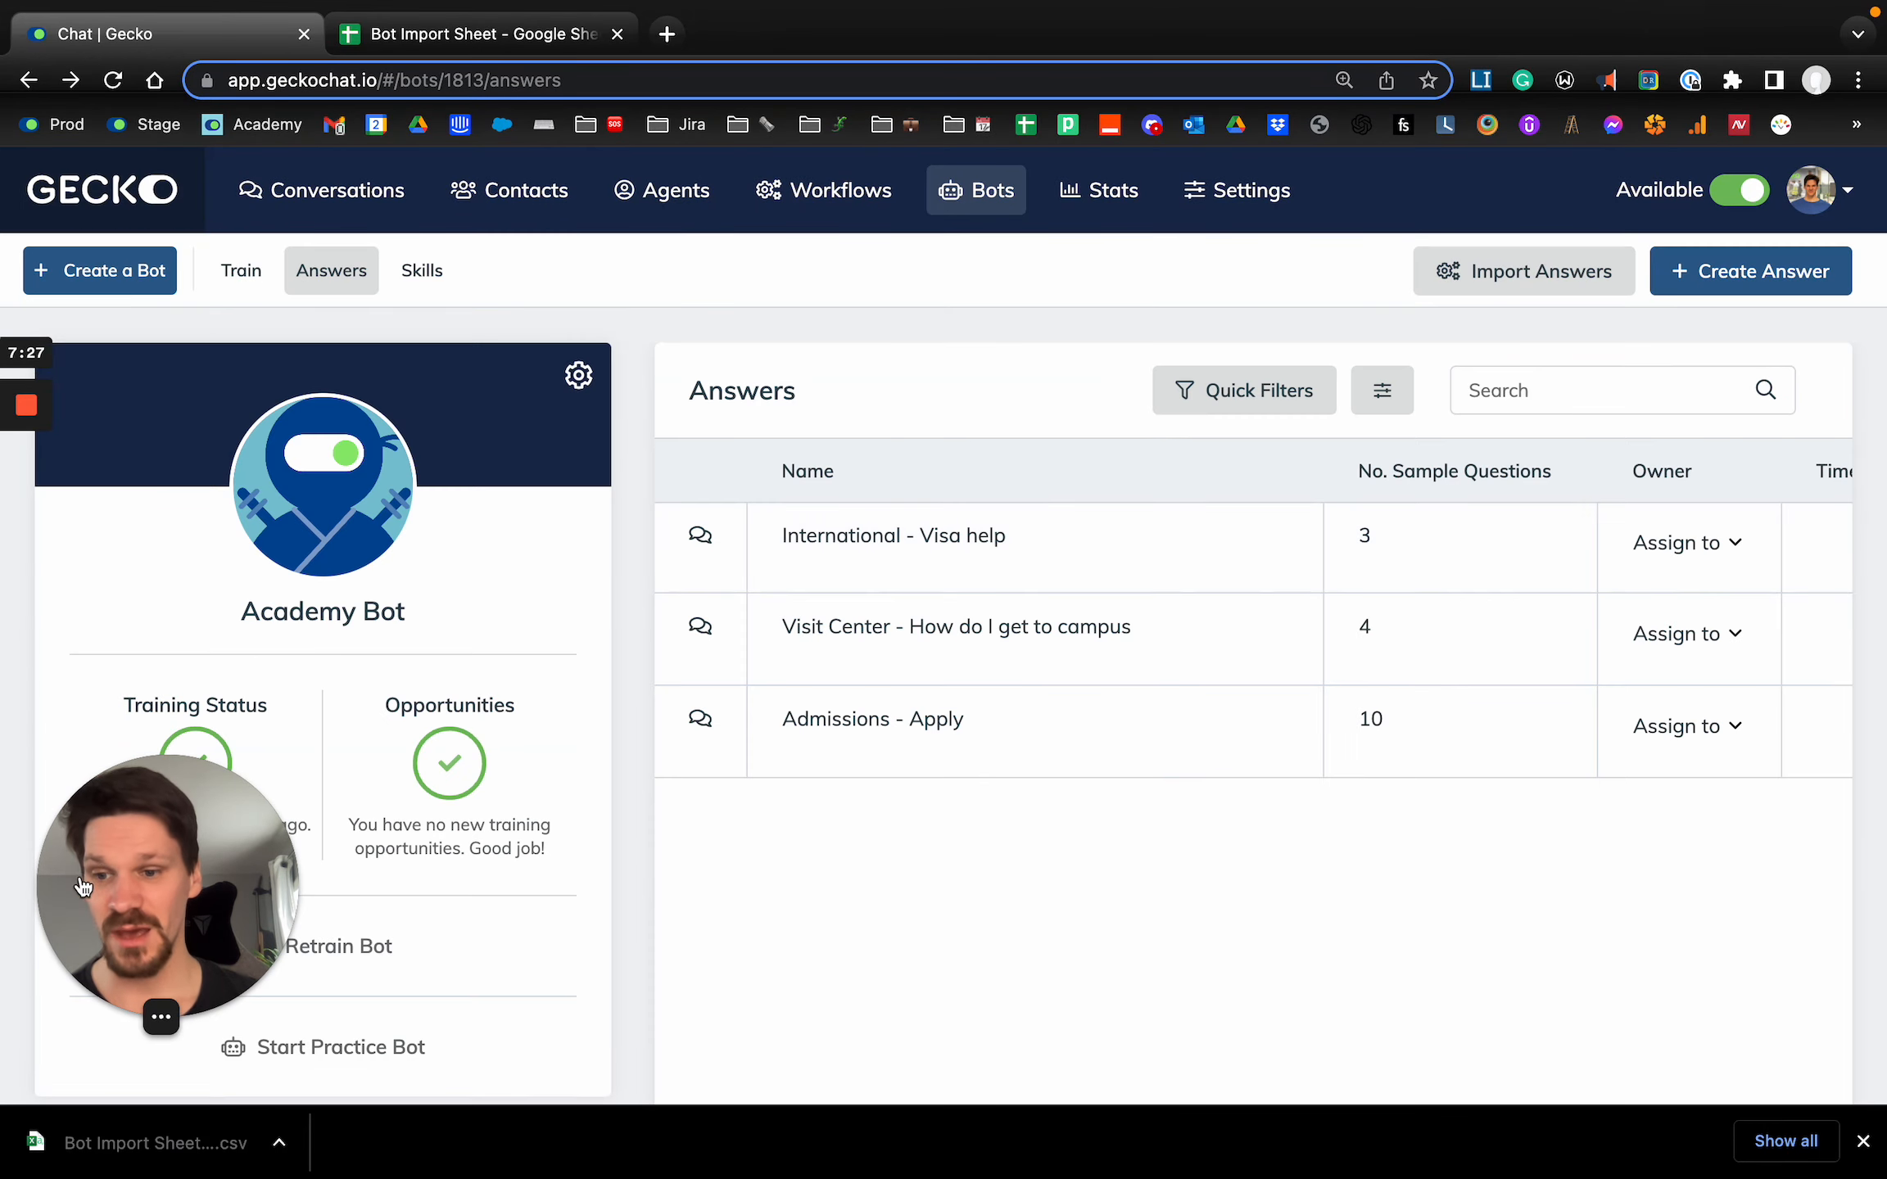
Reload the answers page to refresh the training status and retrain the Academy Bot on the new answers.
{"action": "left_click_drag", "start_coordinate": [200, 859], "coordinate": [888, 864]}
{"action": "left_click", "coordinate": [938, 379]}
{"action": "key", "text": "super+r"}
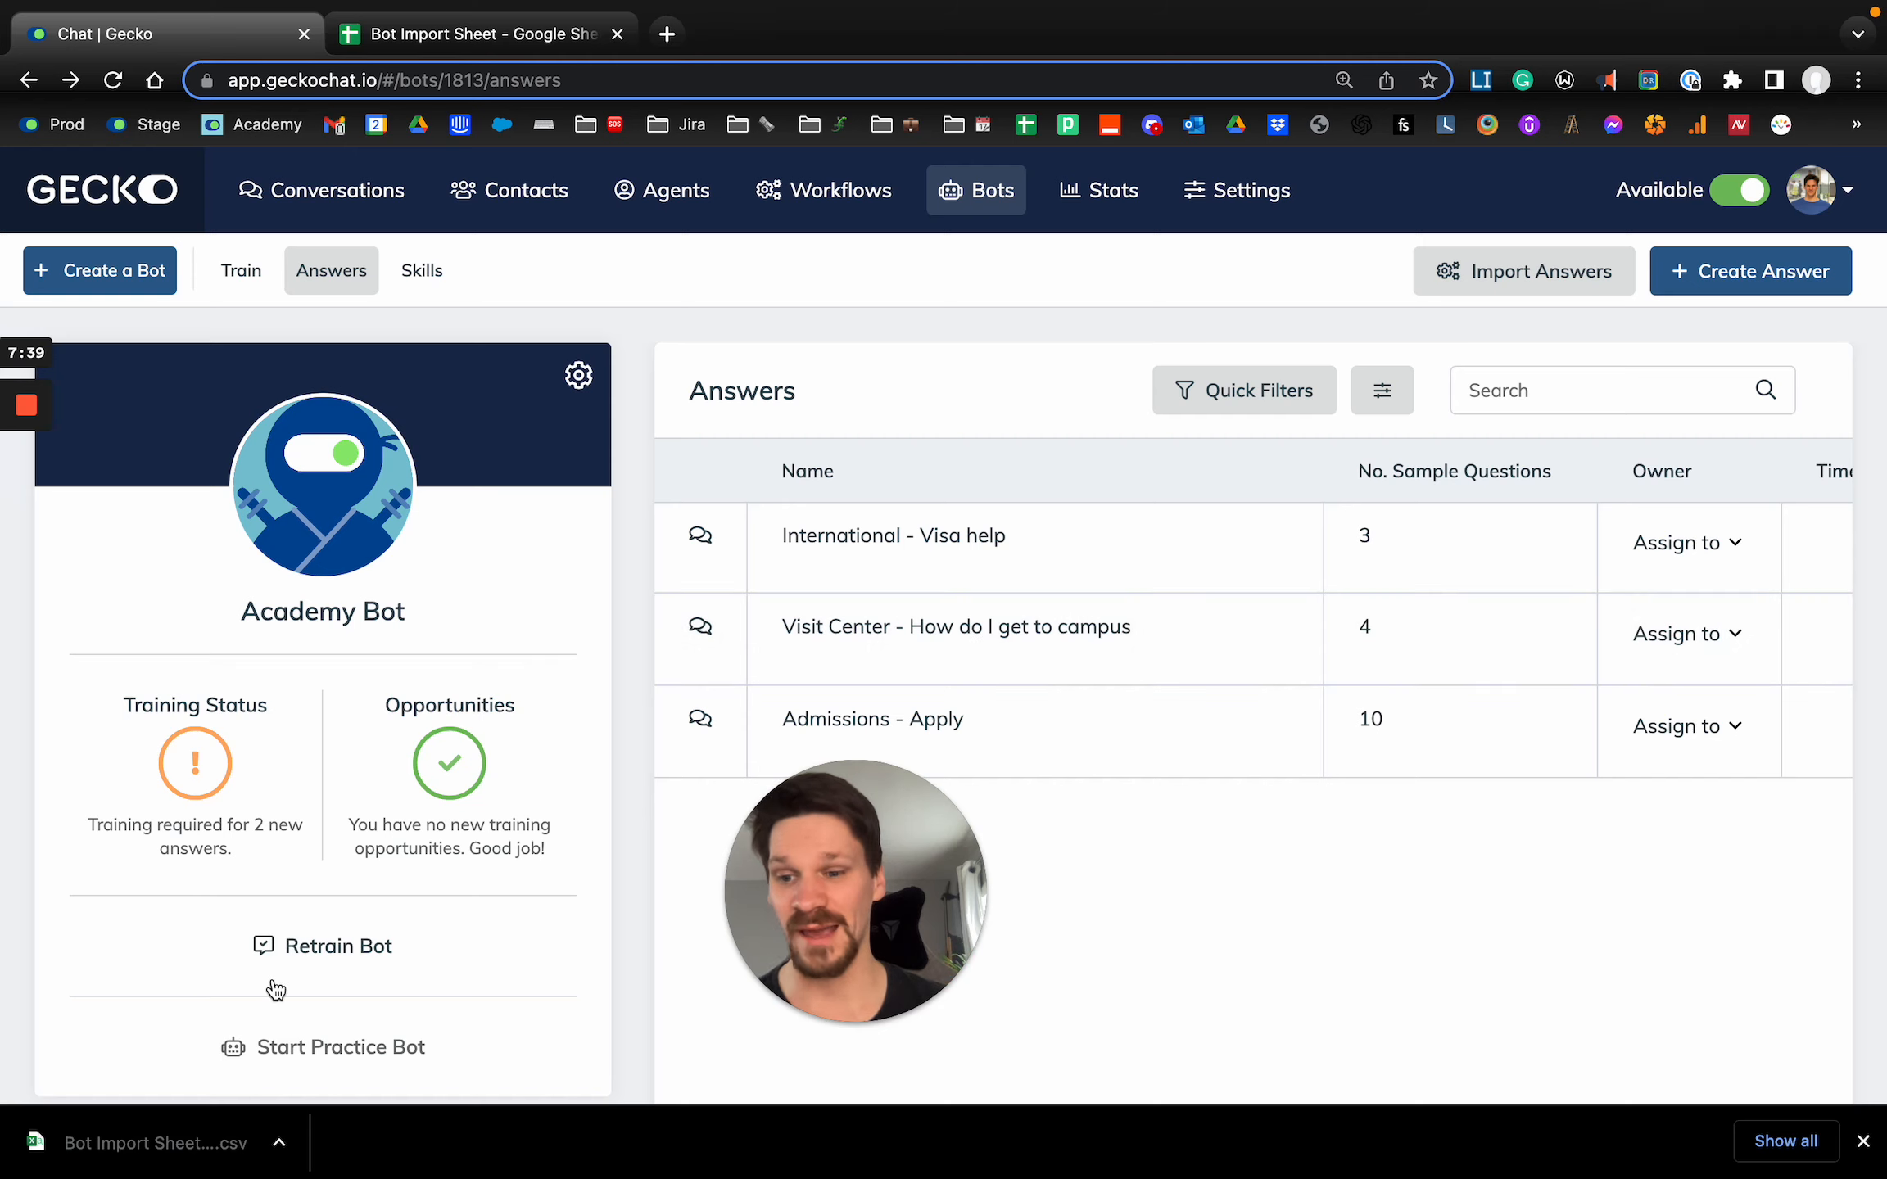
{"action": "left_click", "coordinate": [339, 969]}
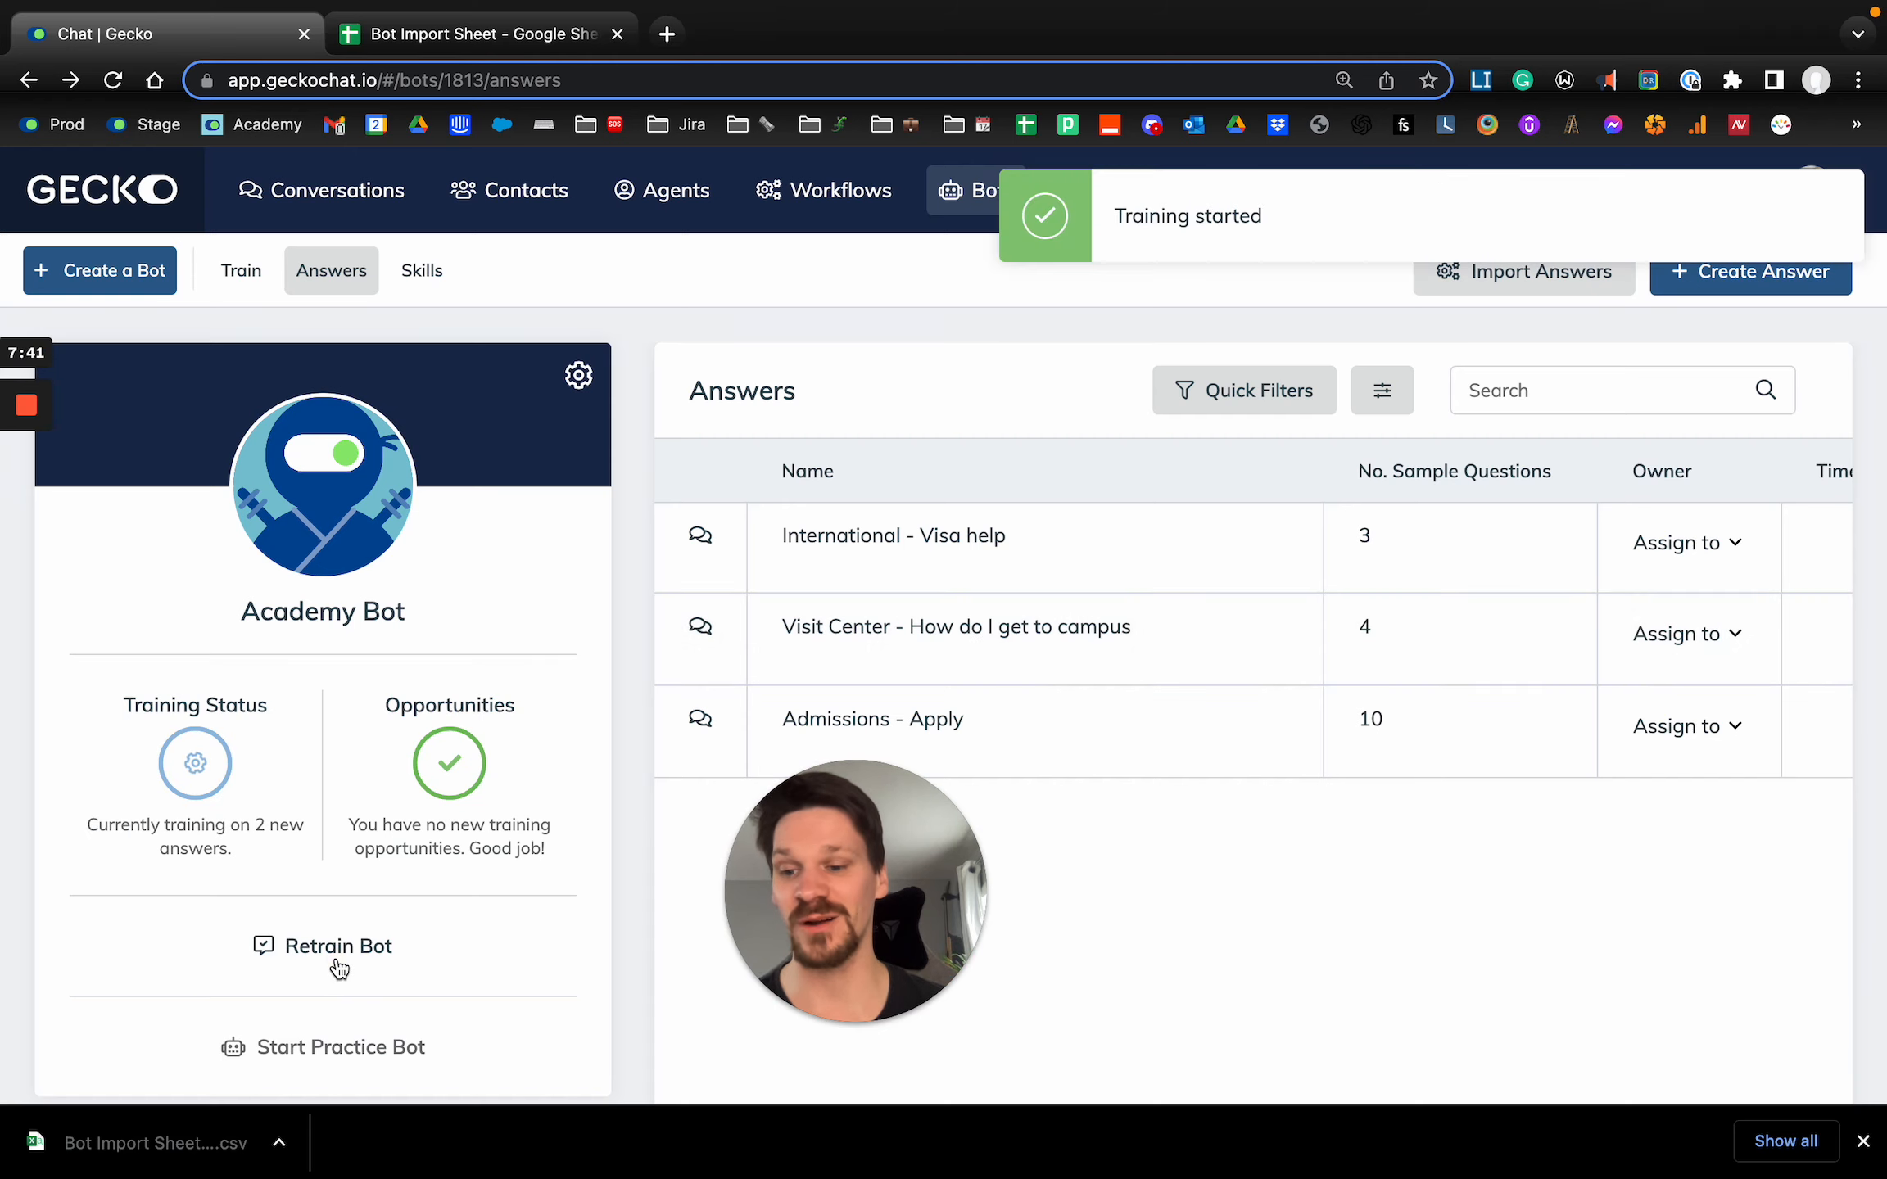